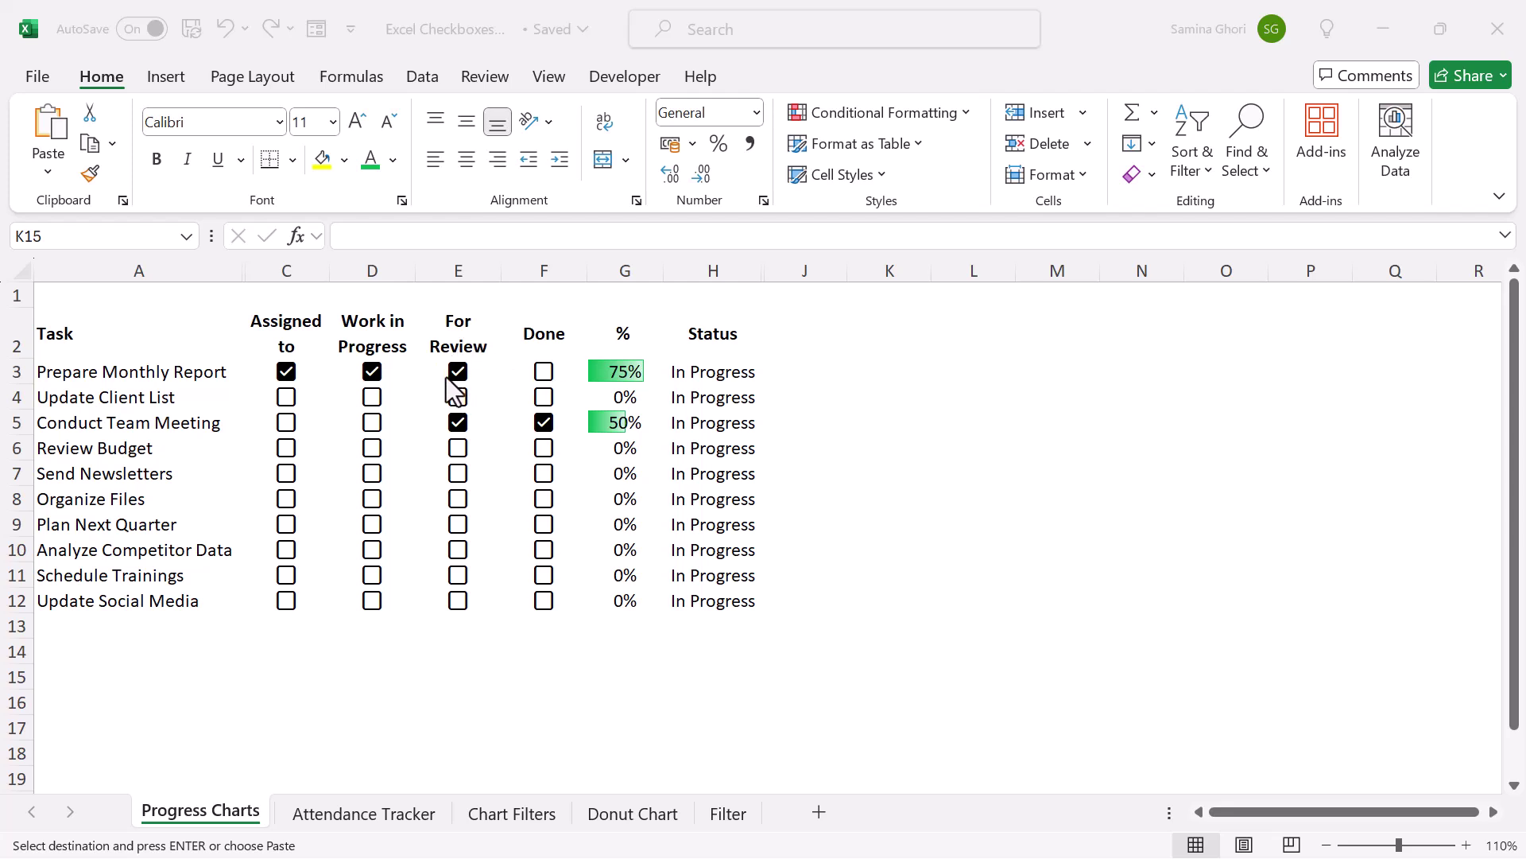
Step: Insert a checkbox into cell C14, just below the task list
click(298, 648)
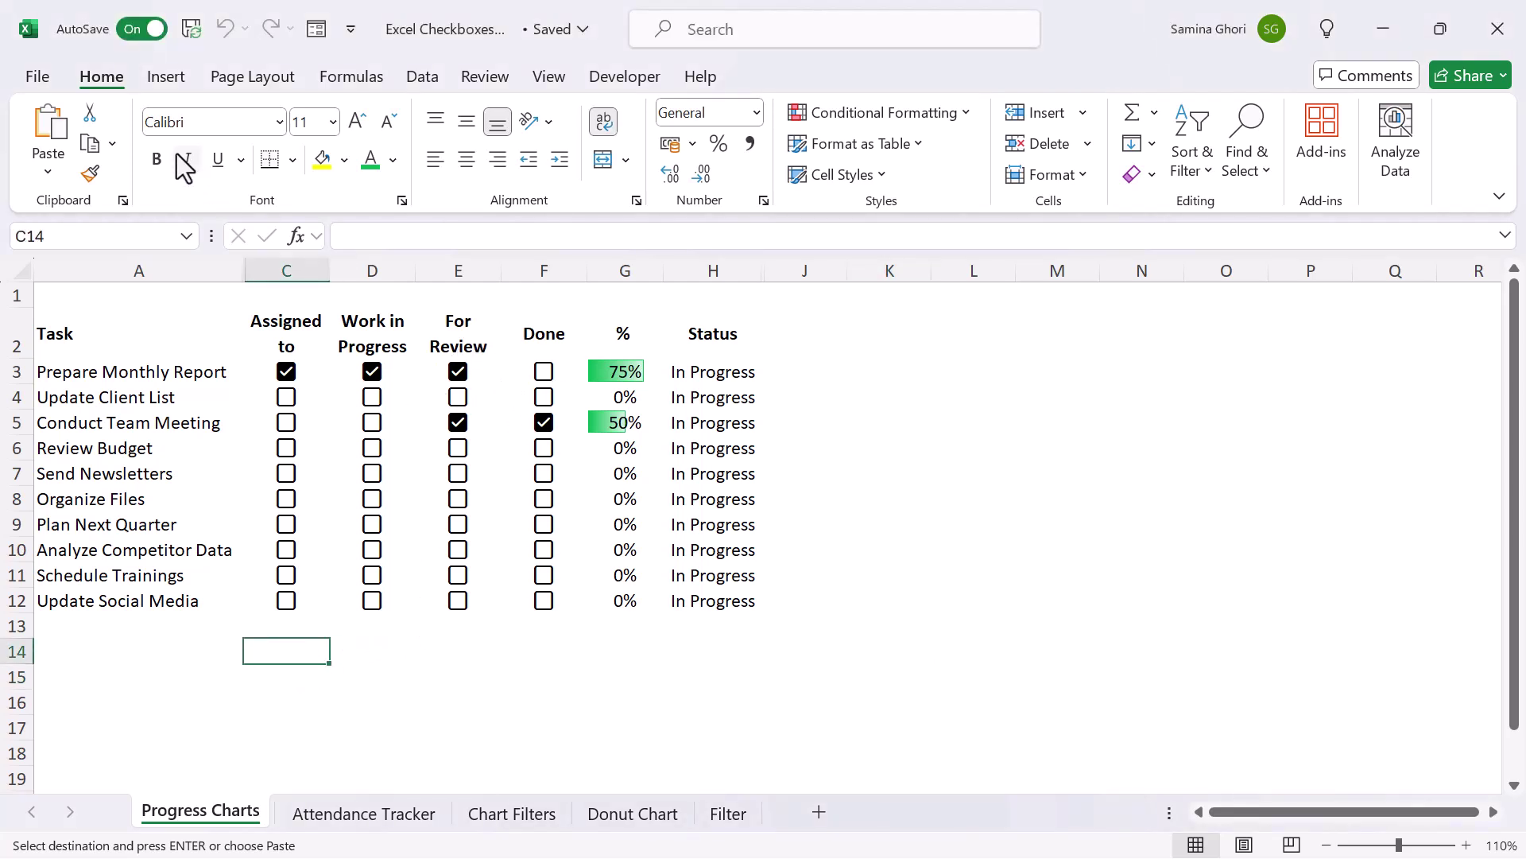
click(171, 85)
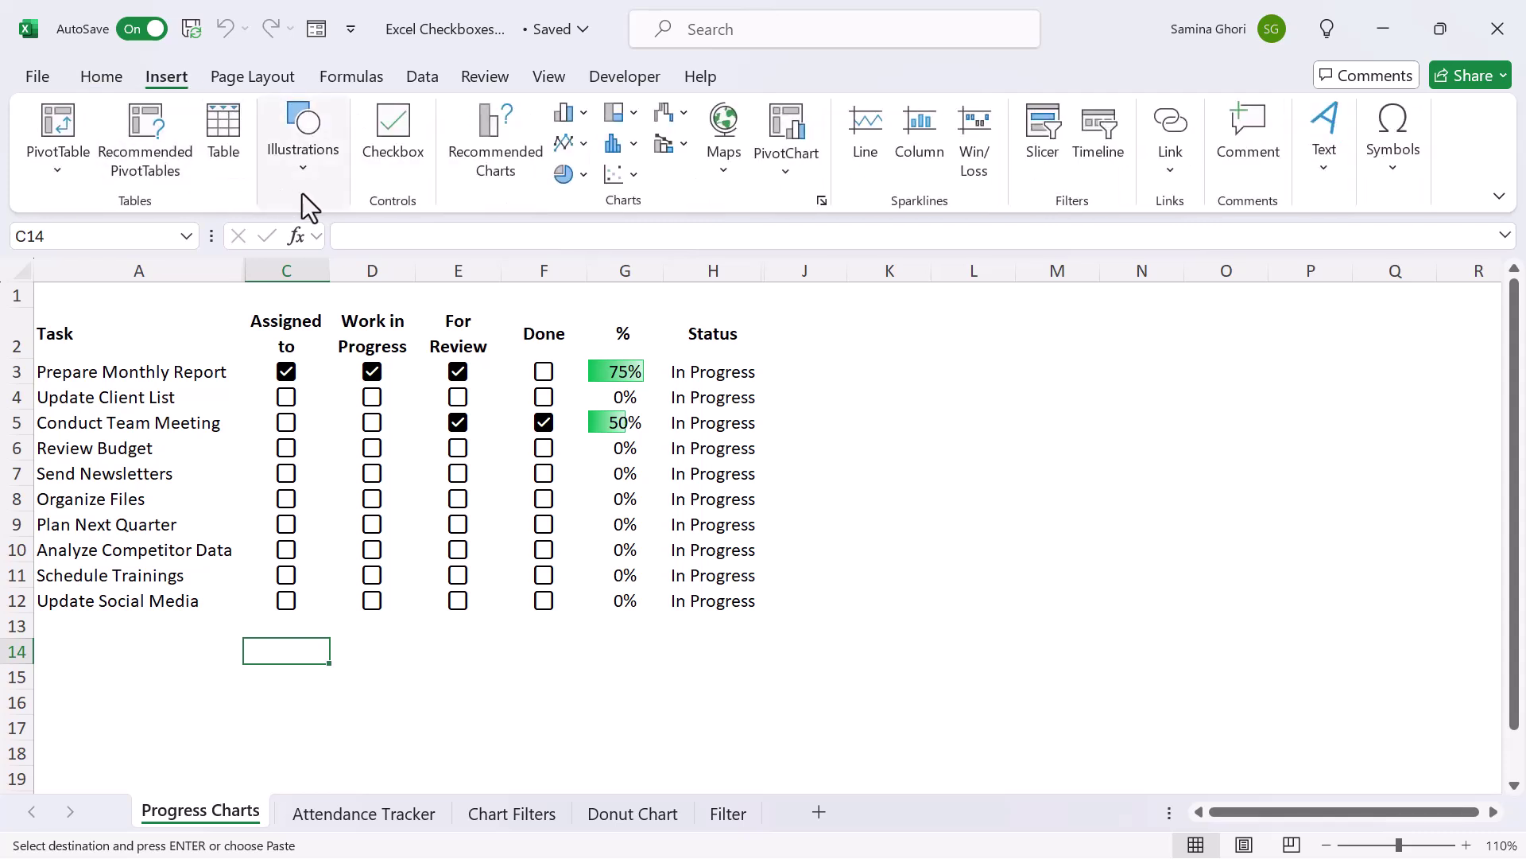
click(398, 126)
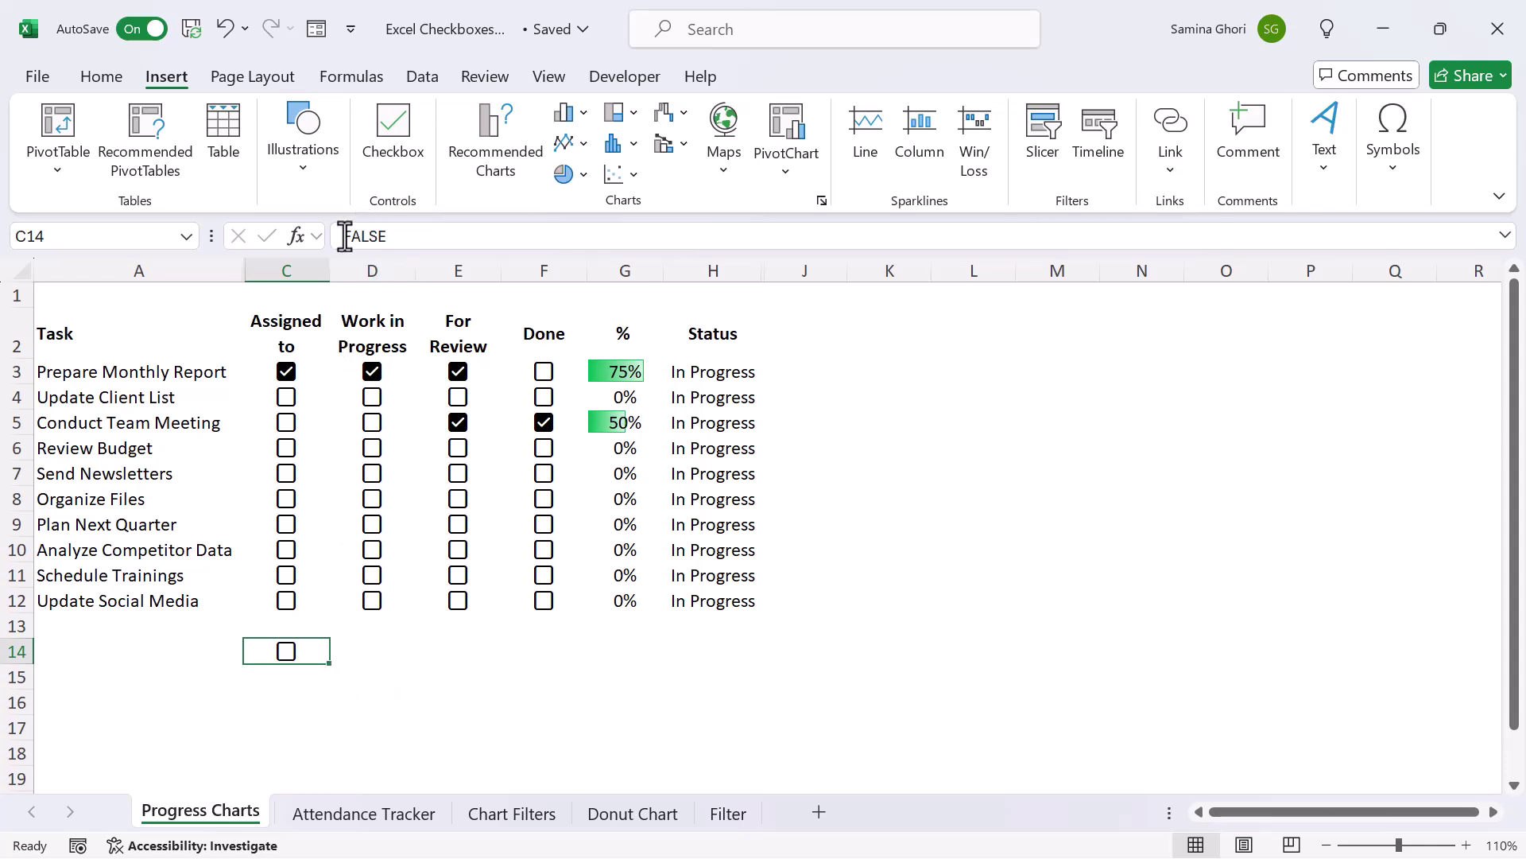
Step: Tick the test checkbox in C14, then untick it and delete it so C14 is empty
click(286, 654)
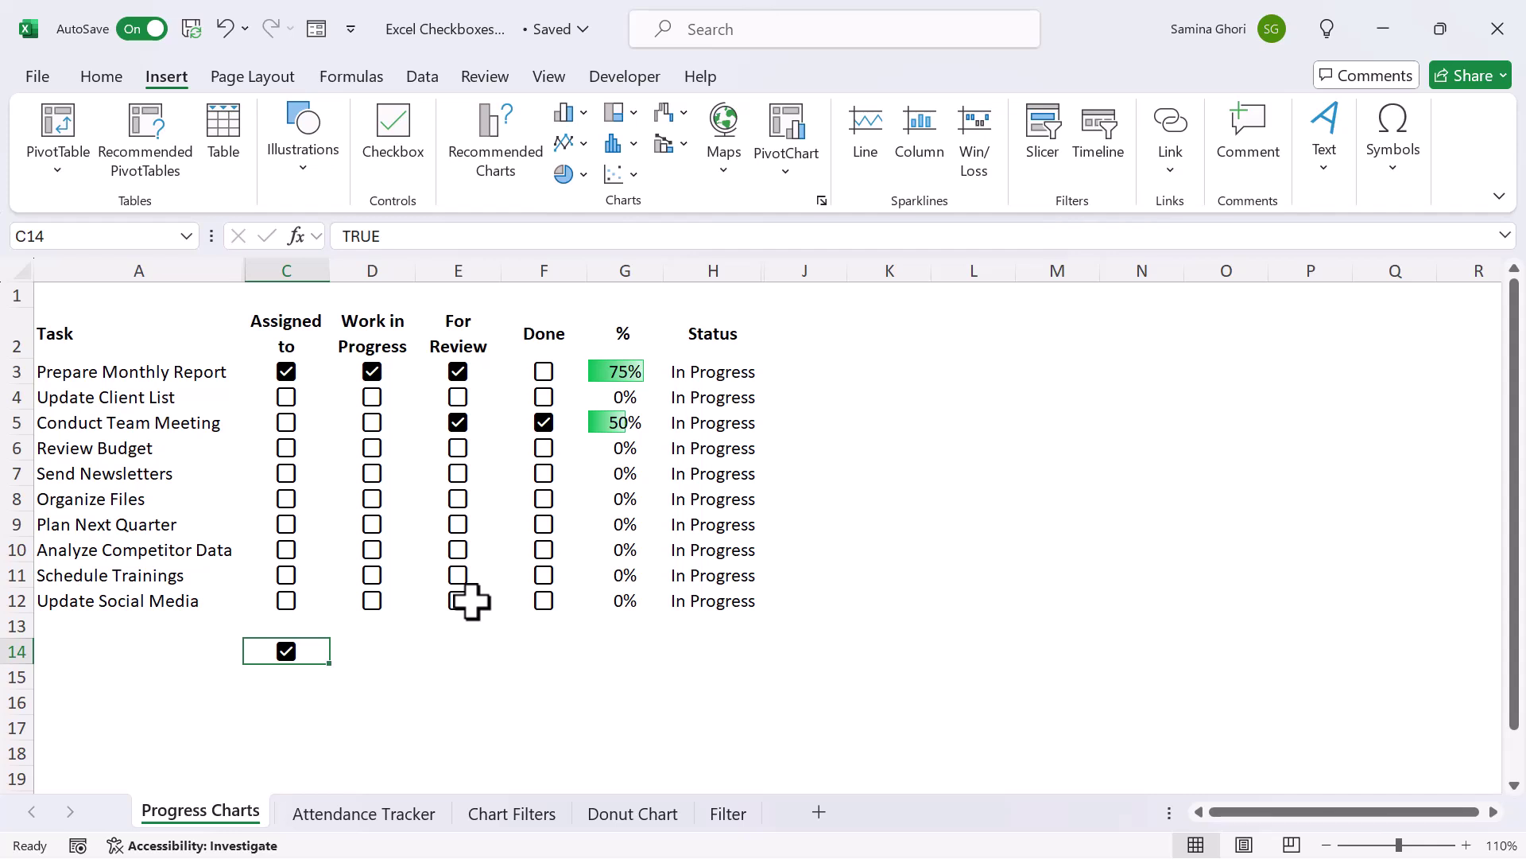
click(312, 628)
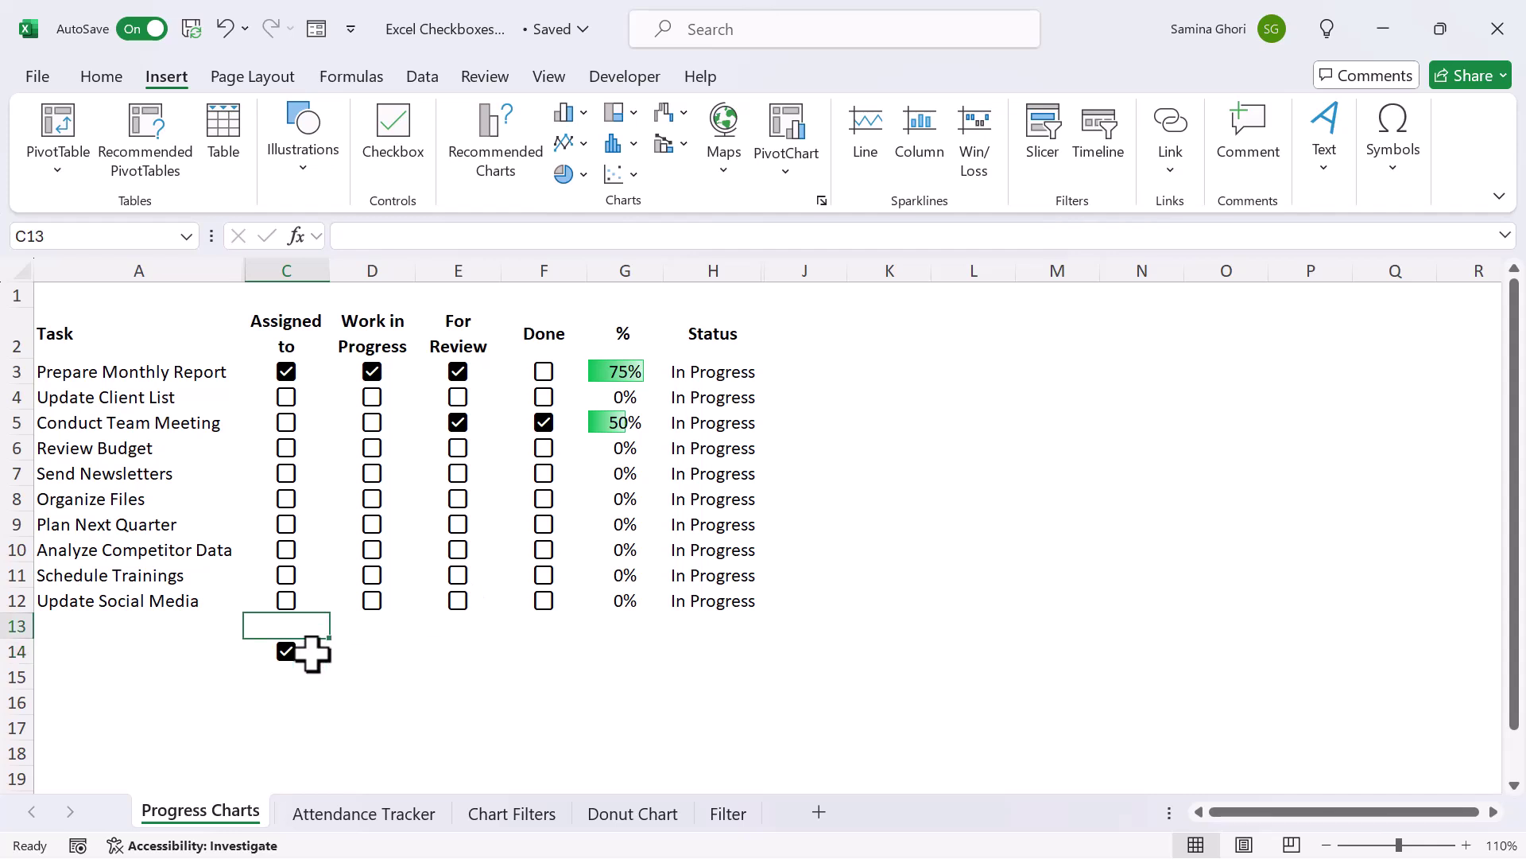
click(311, 654)
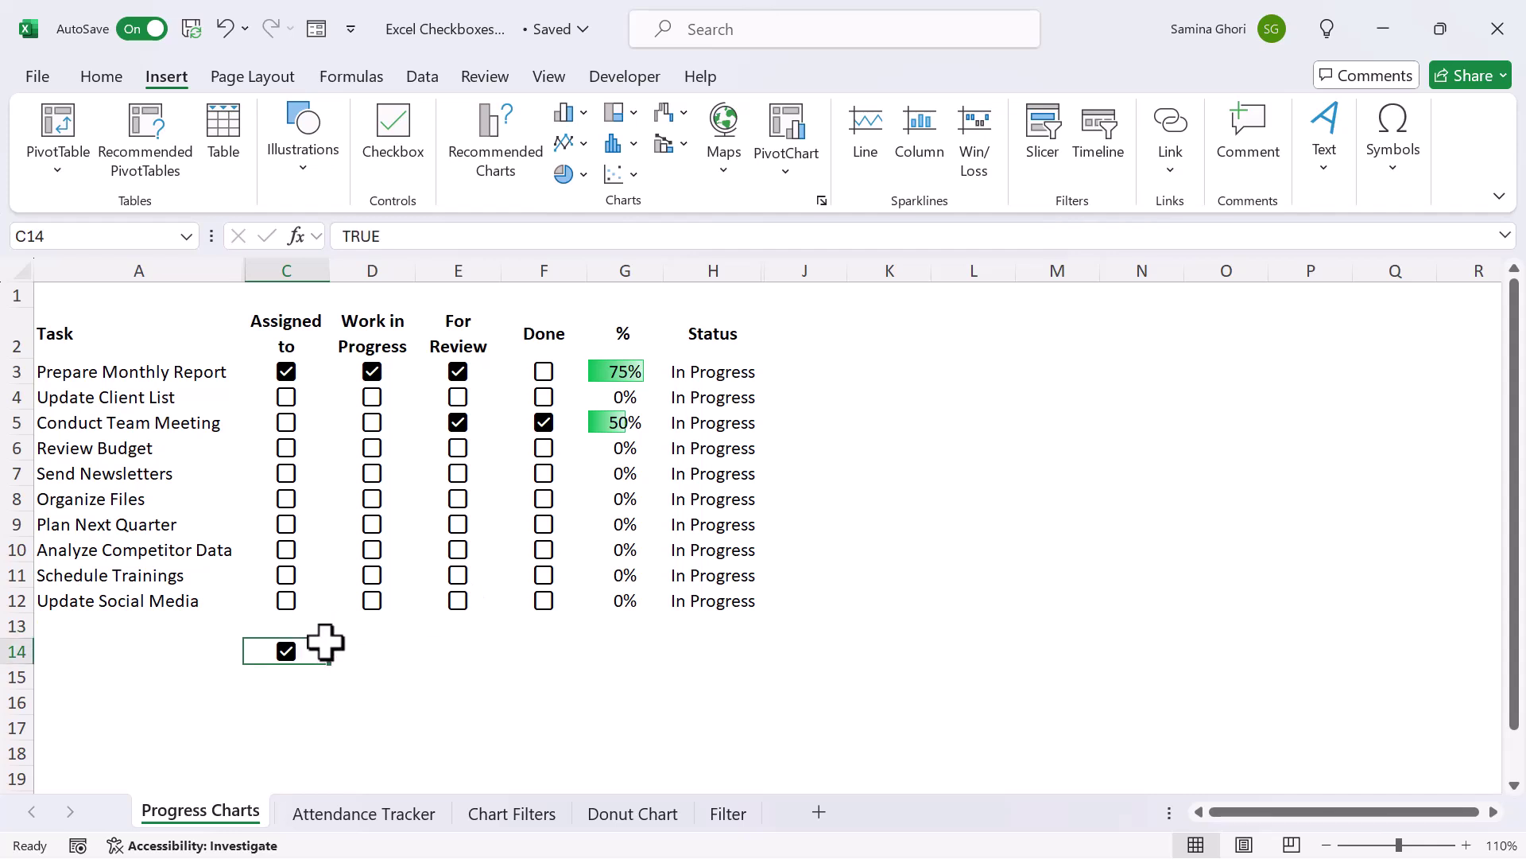
key(space)
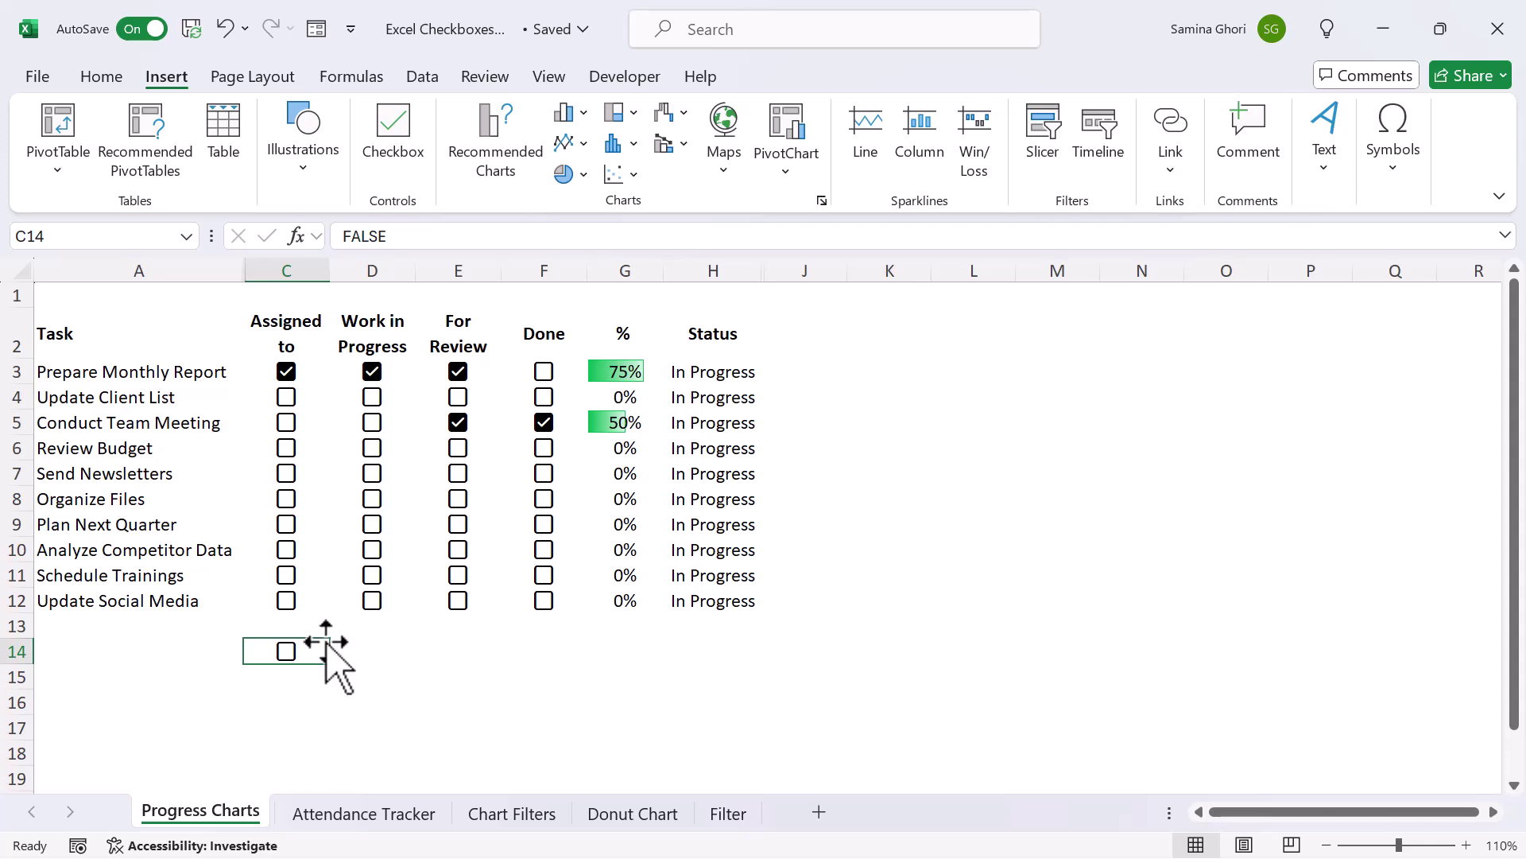
key(Delete)
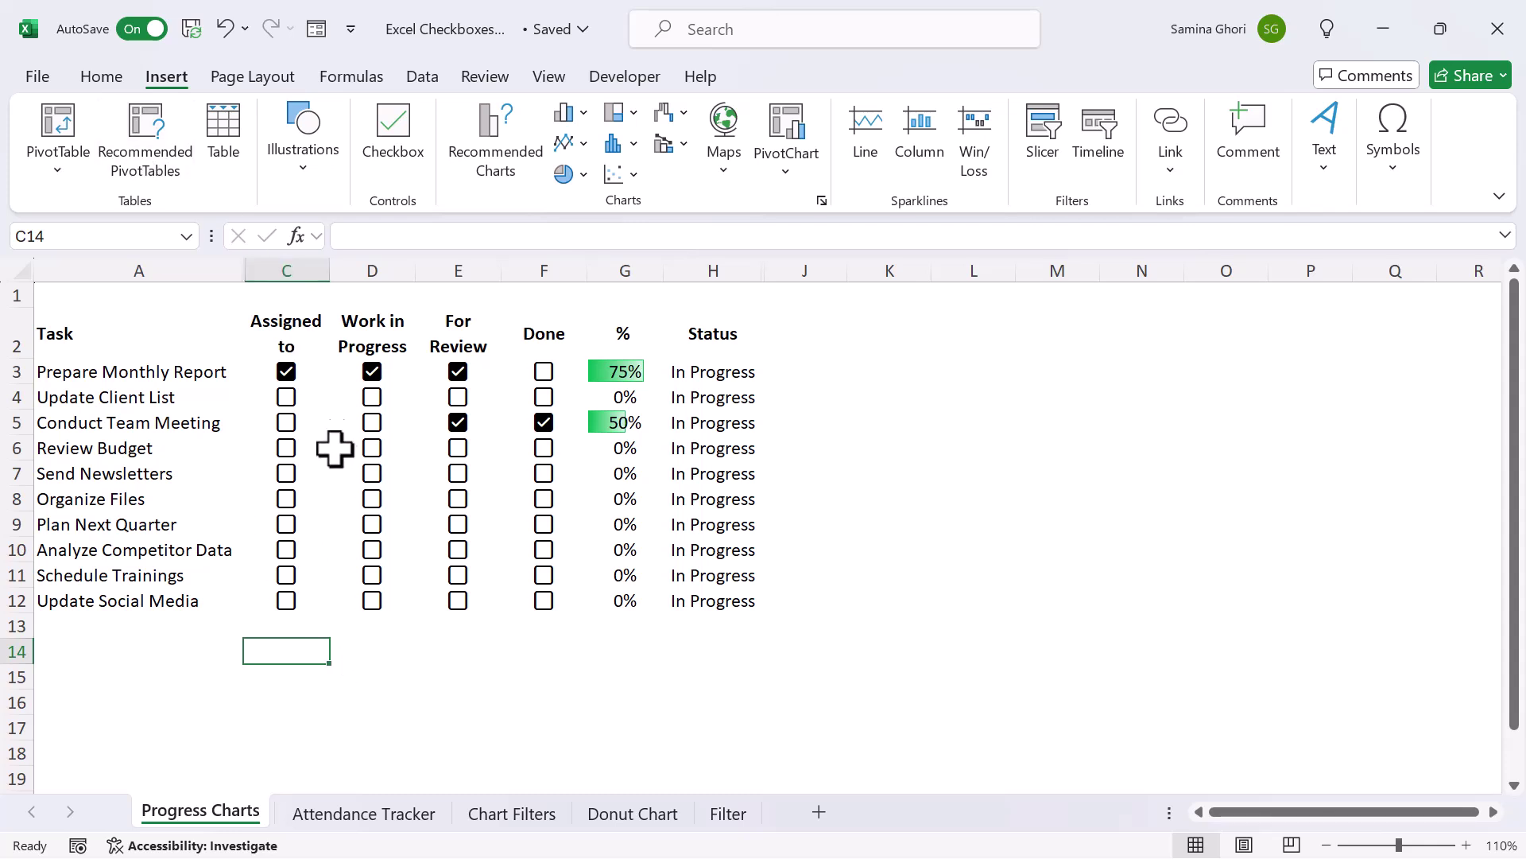
click(310, 372)
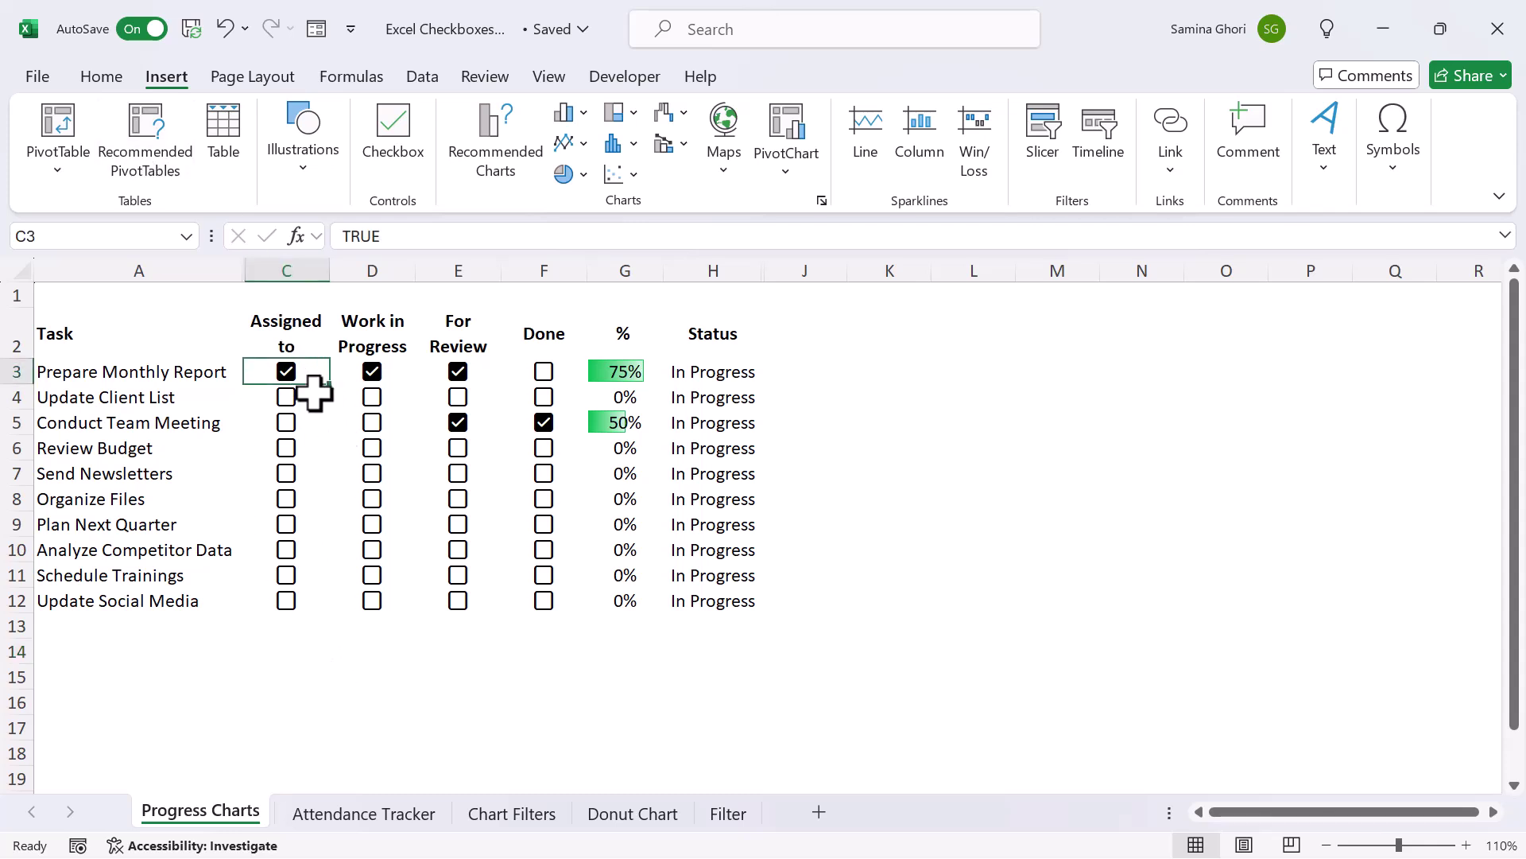
click(319, 397)
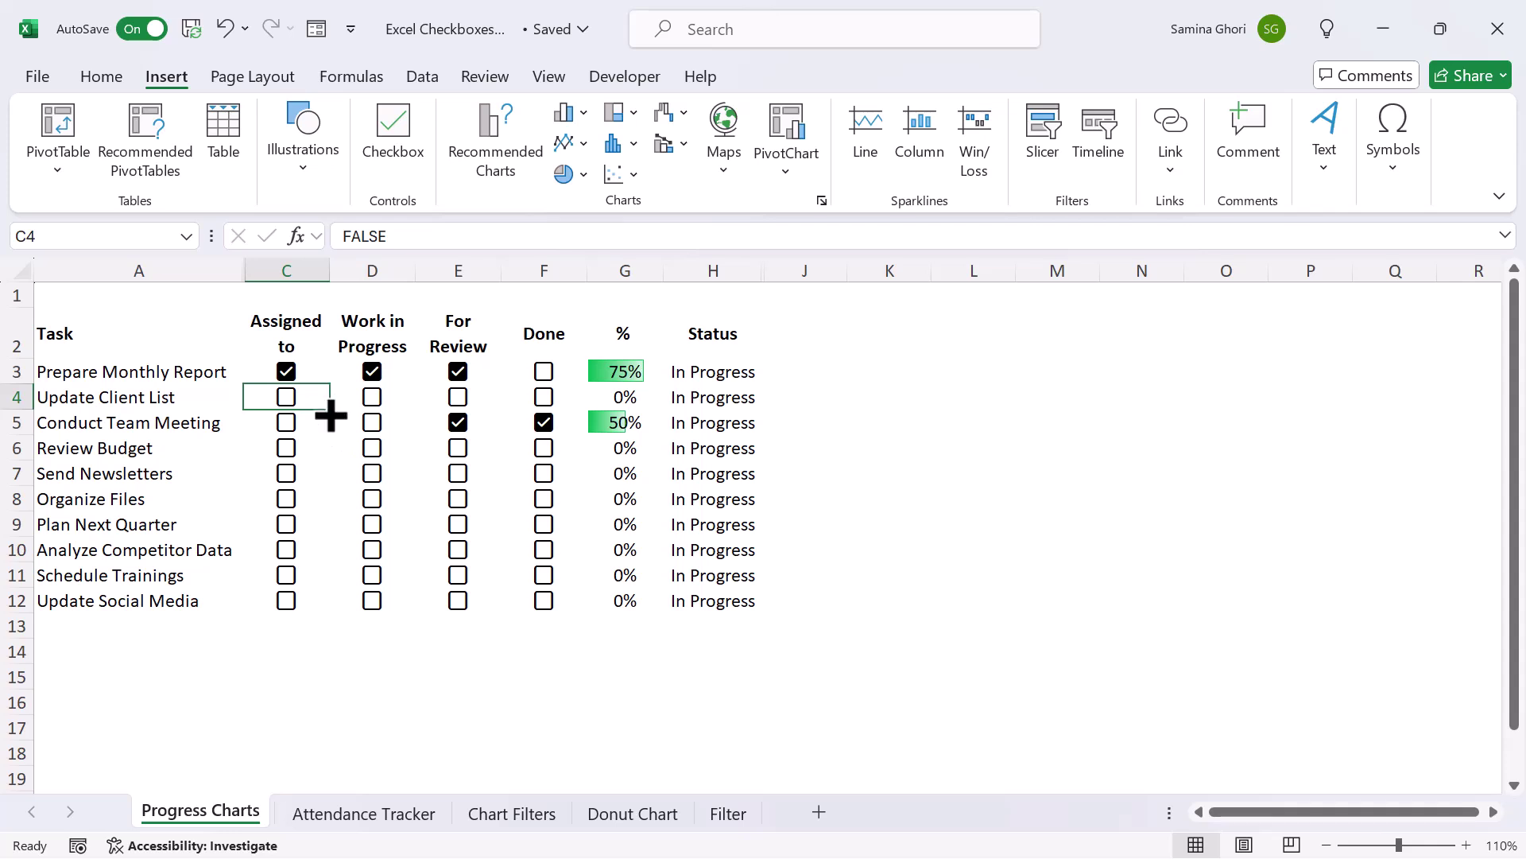
drag(330, 415, 323, 621)
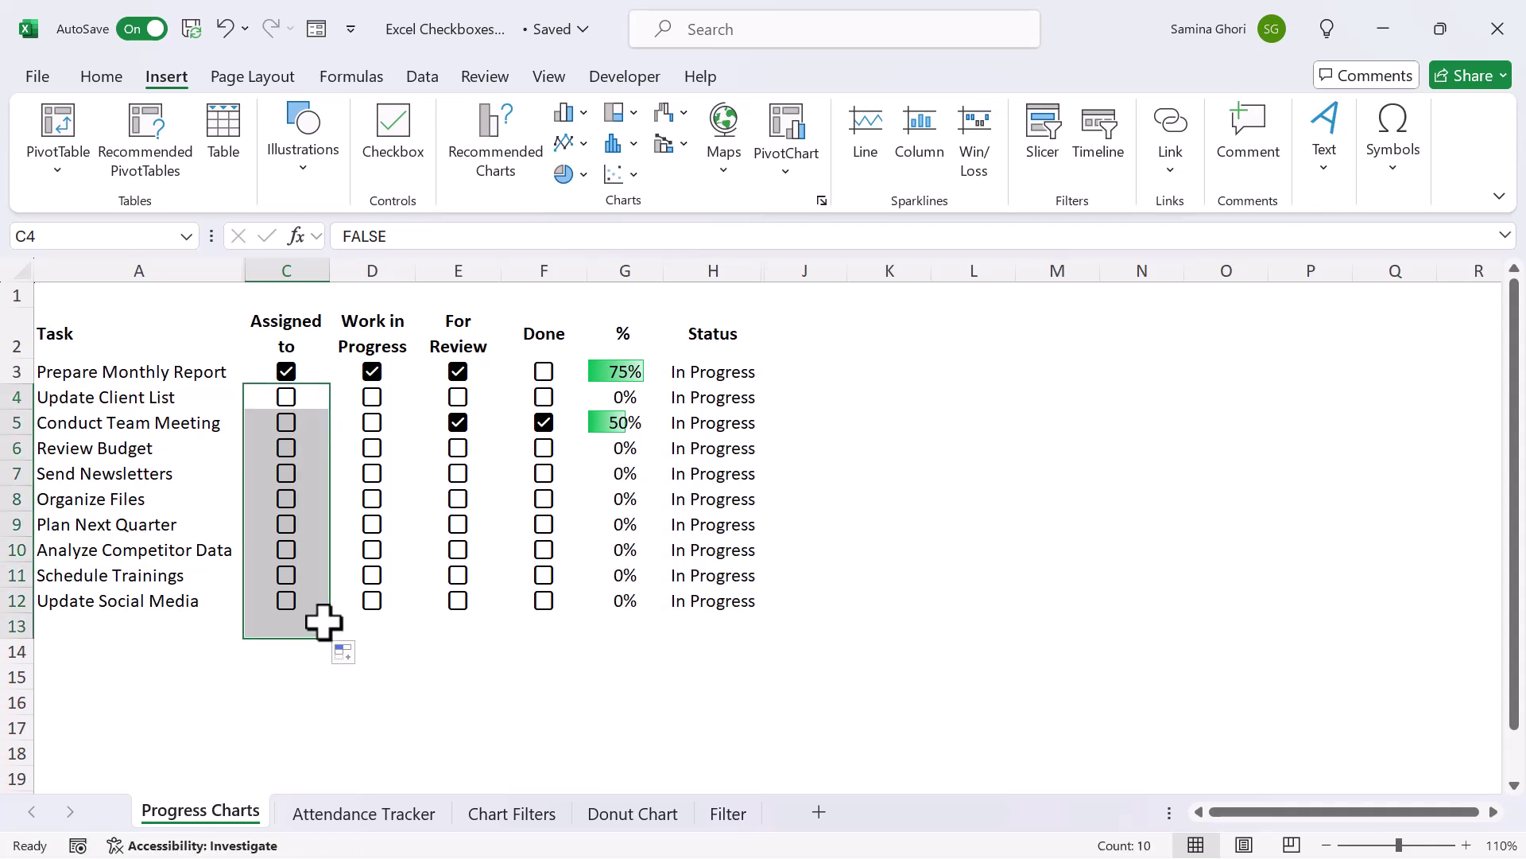
click(302, 620)
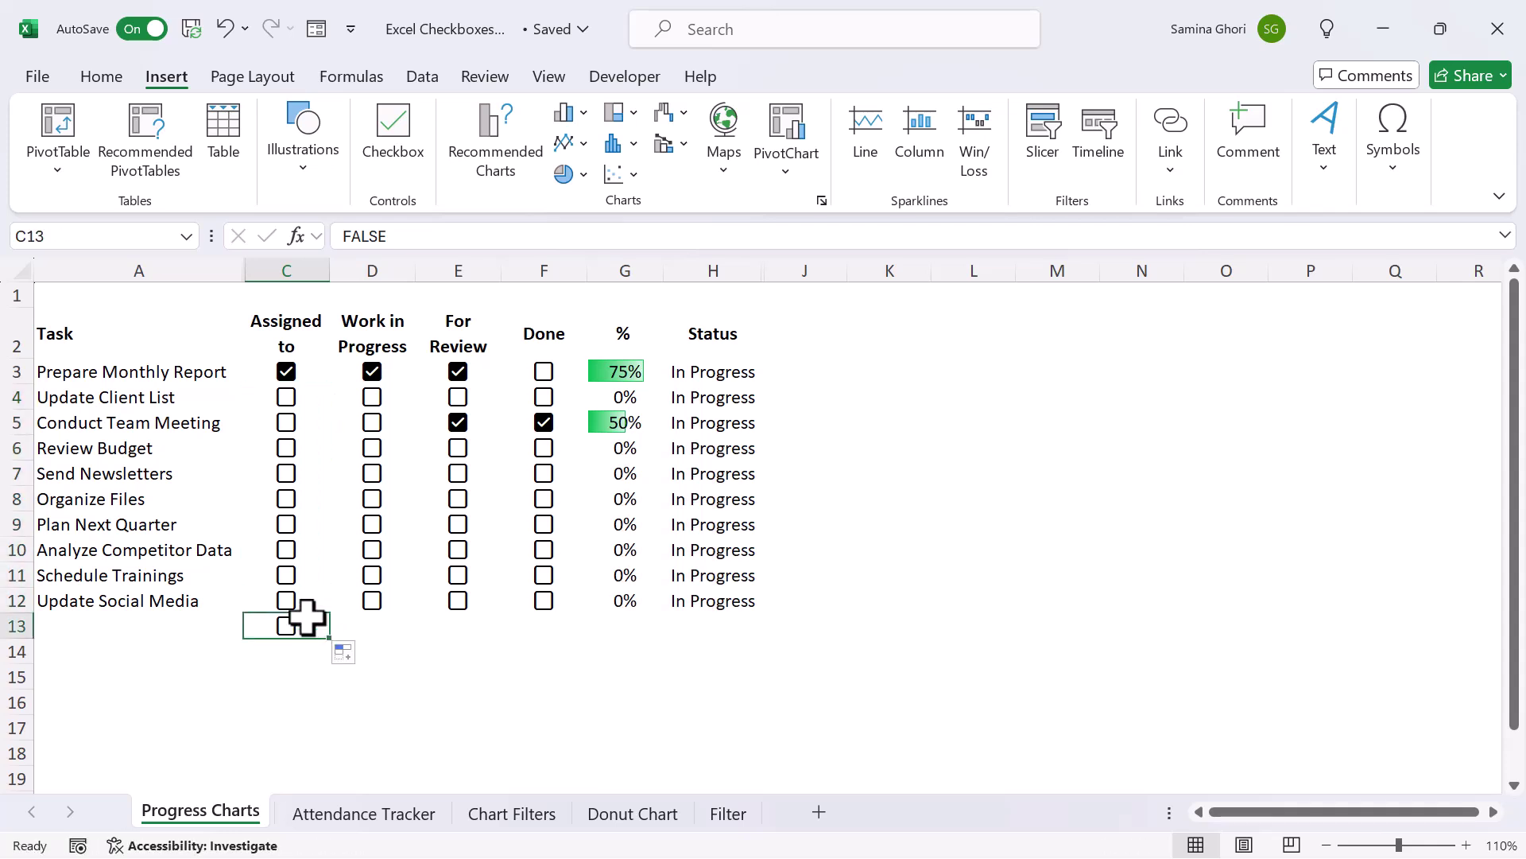
key(Delete)
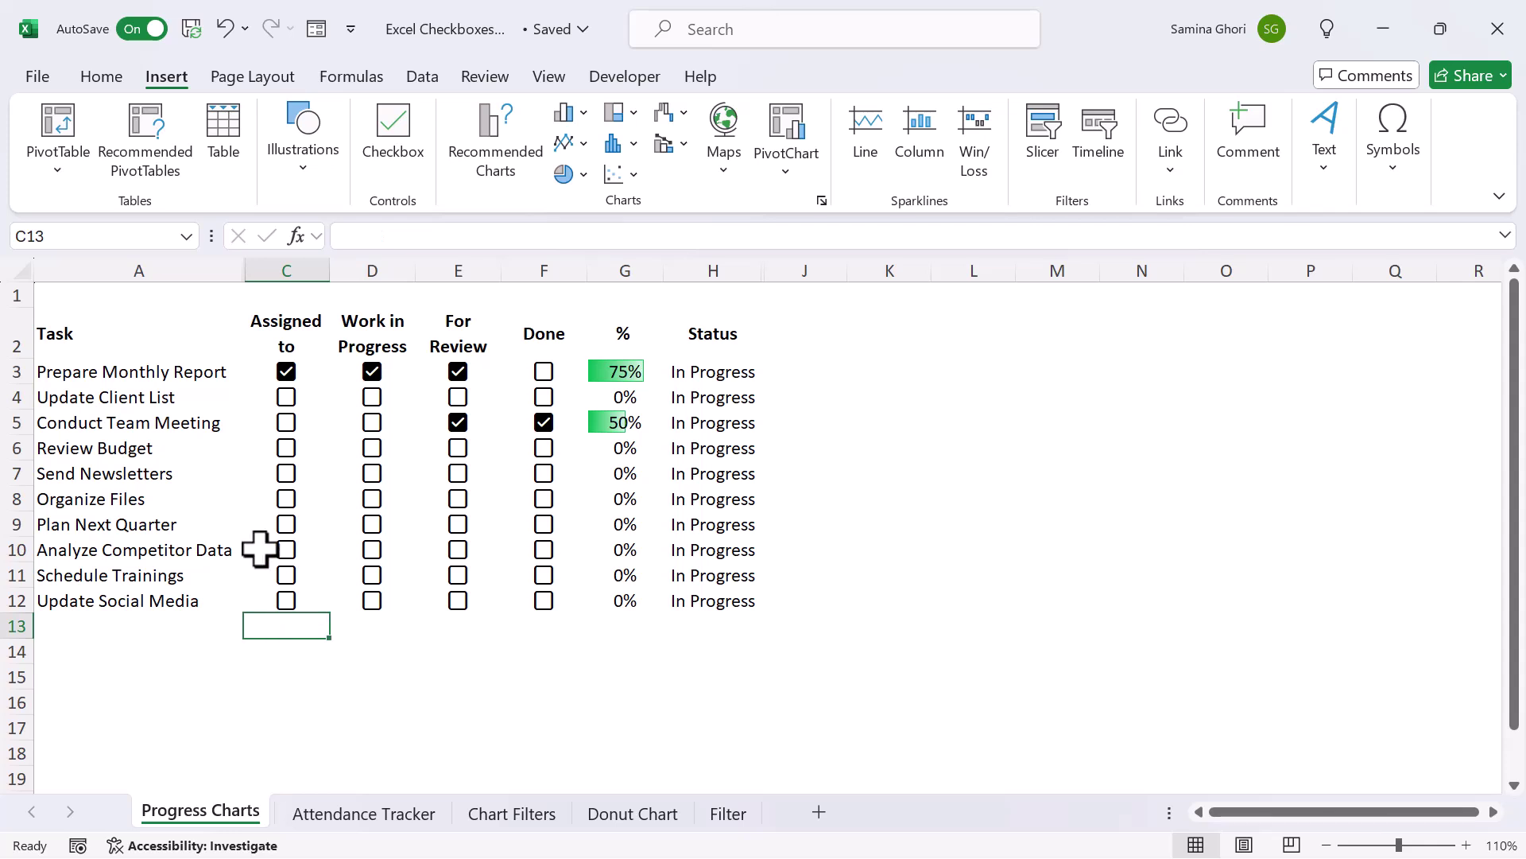
click(288, 372)
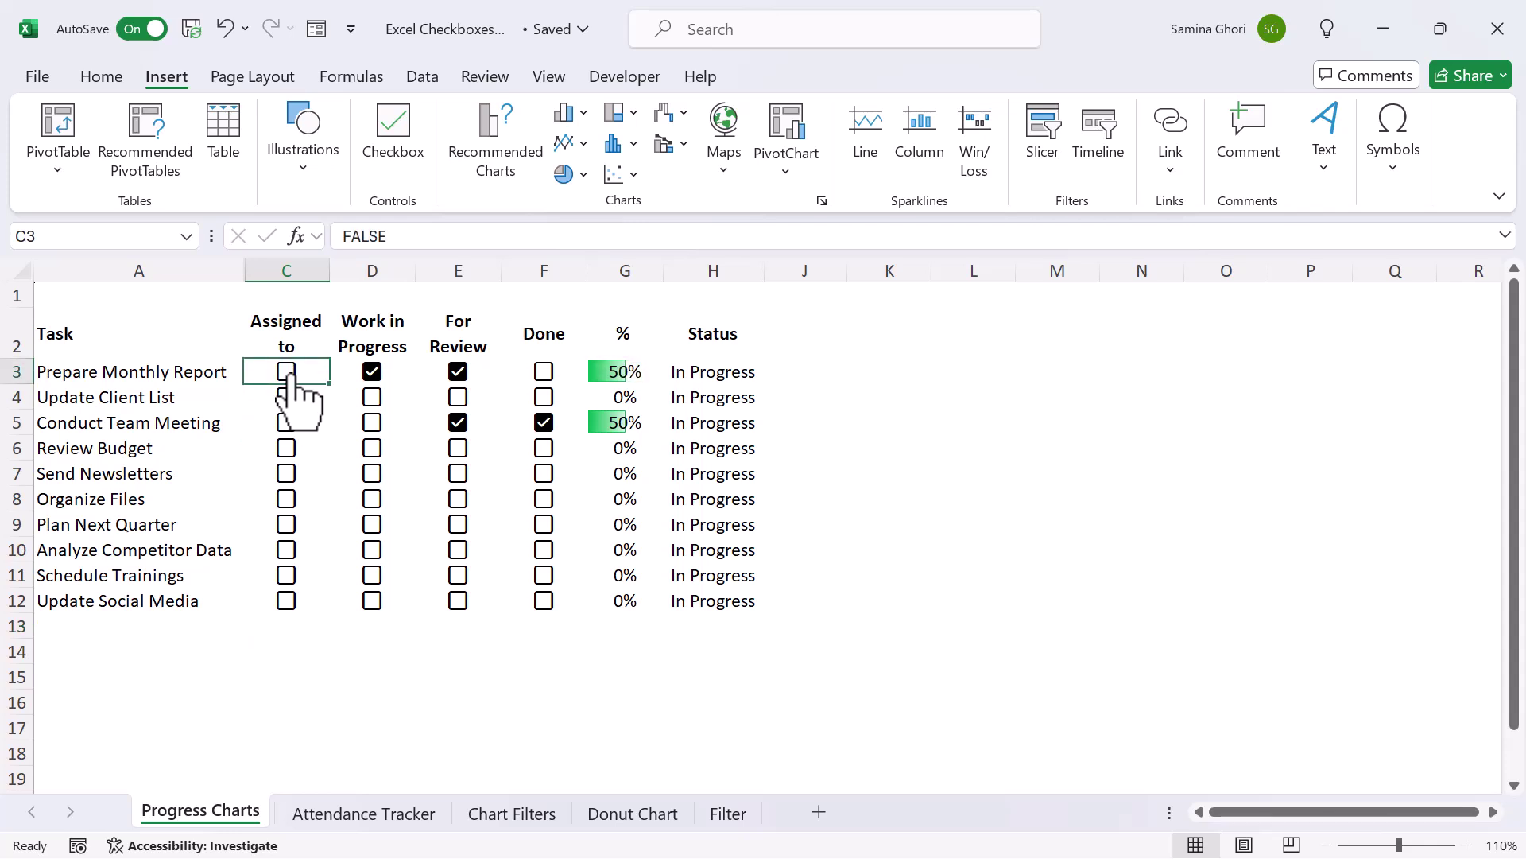
click(290, 373)
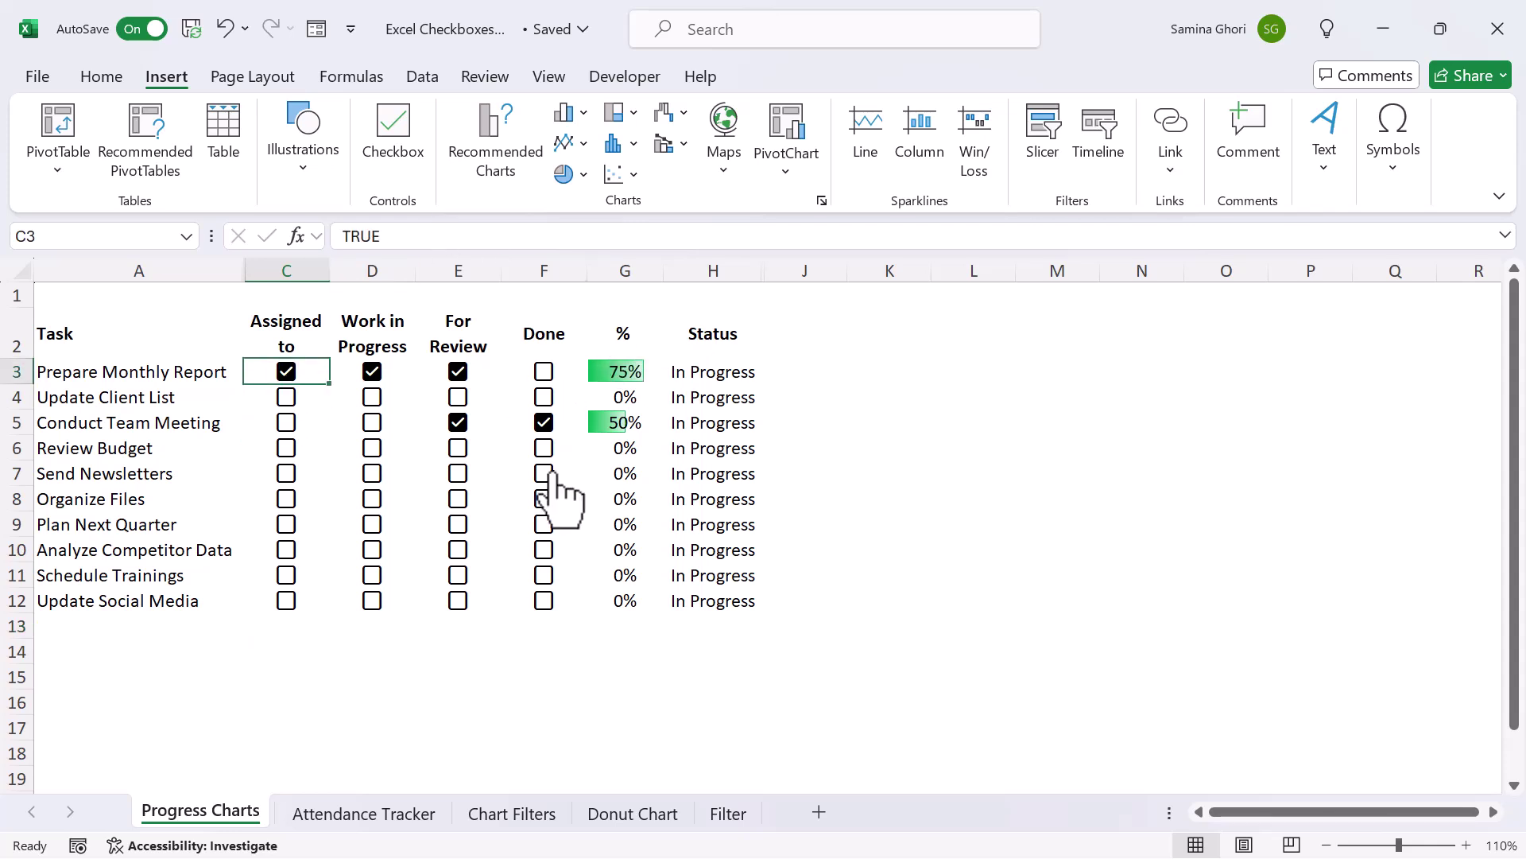
drag(527, 476, 294, 474)
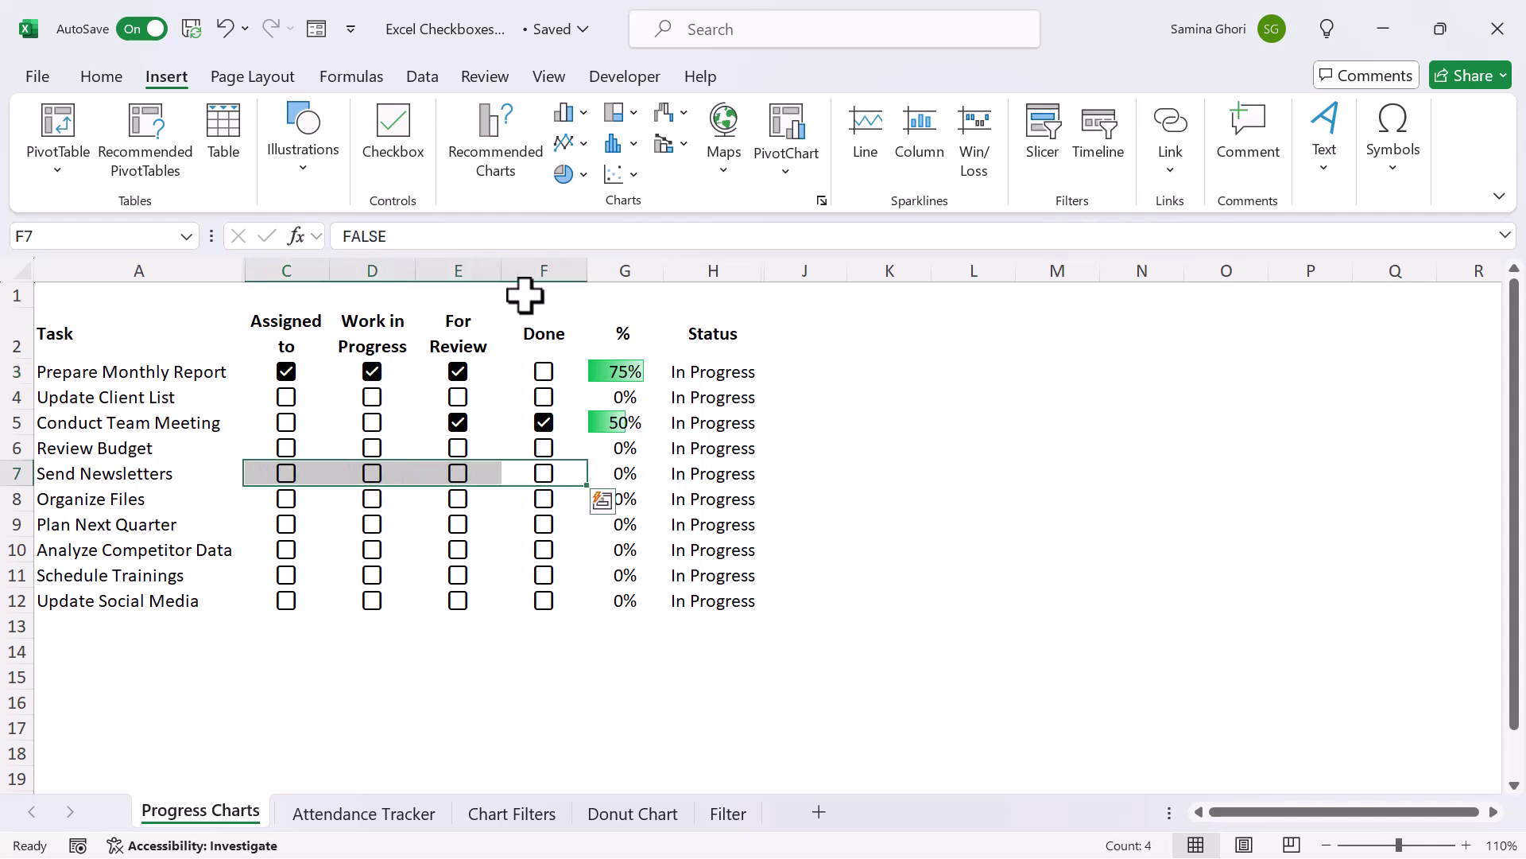
key(space)
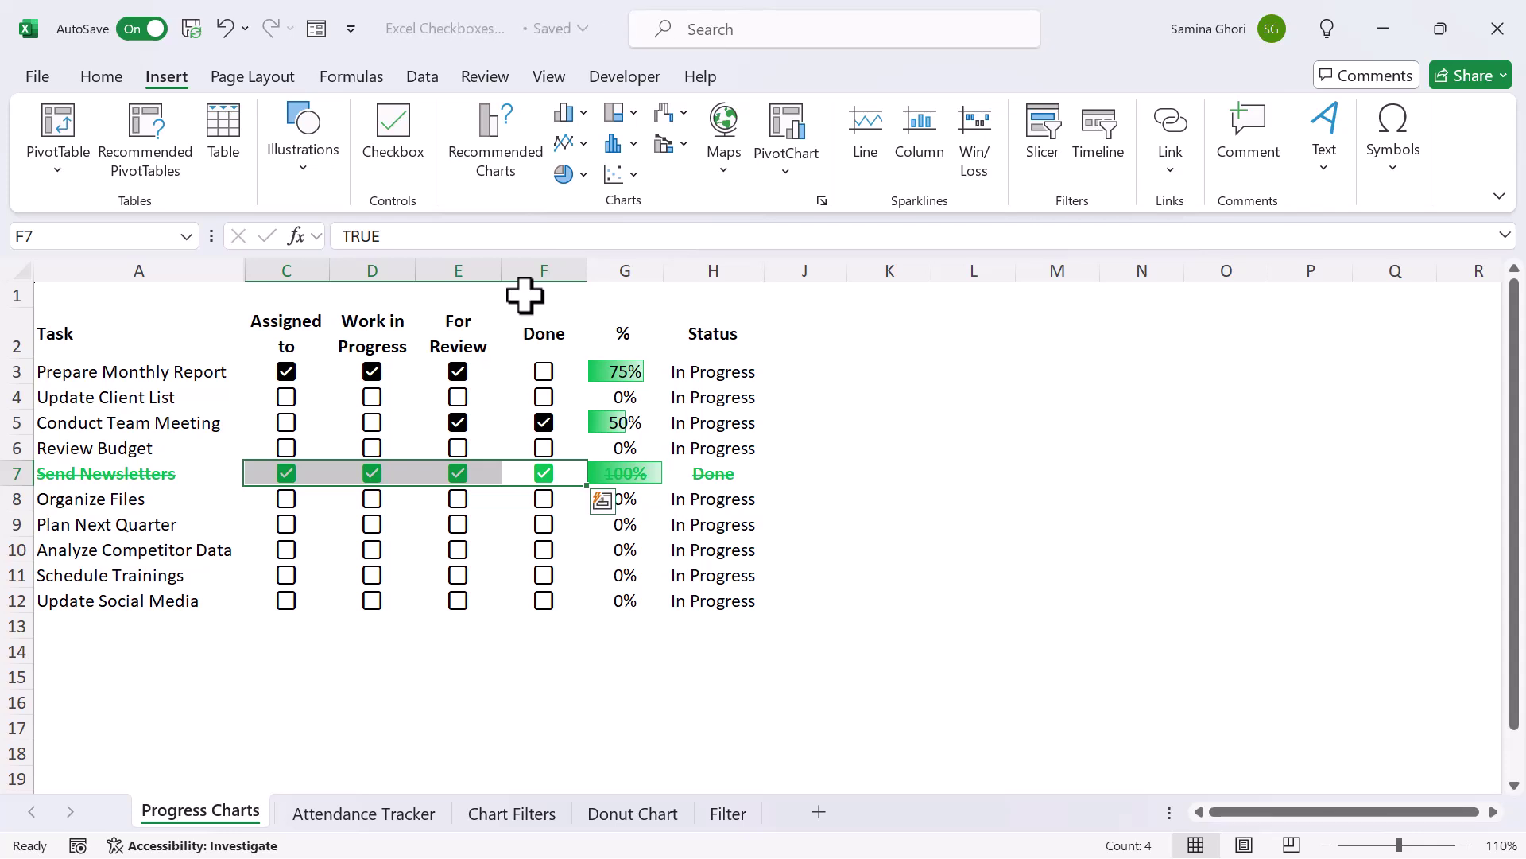
key(space)
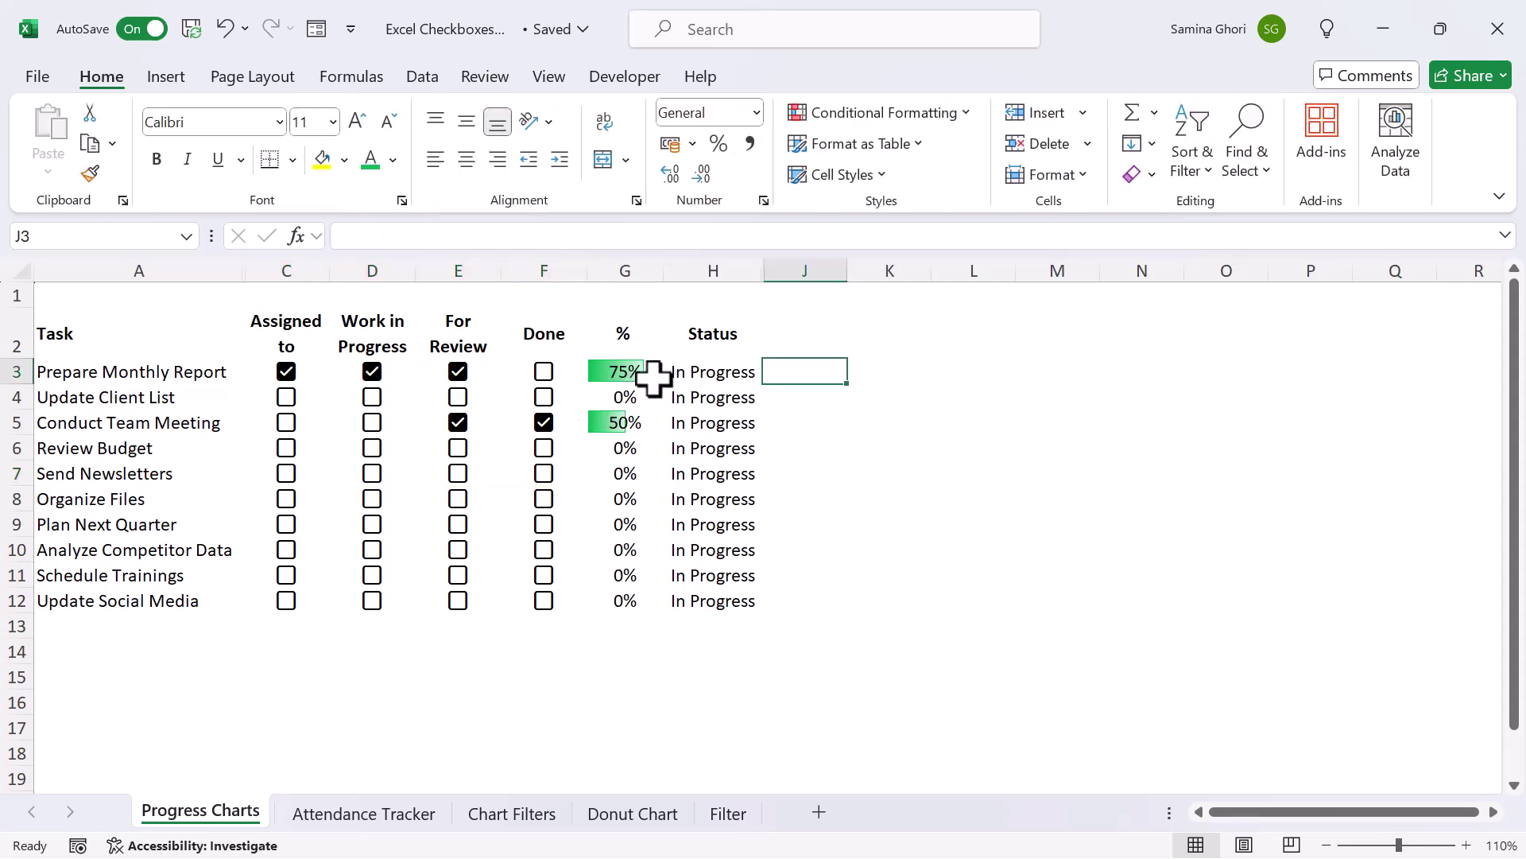
Step: Replace the G3 formula with =COUNTIF(C3:F3,TRUE) to count the ticked boxes
click(628, 372)
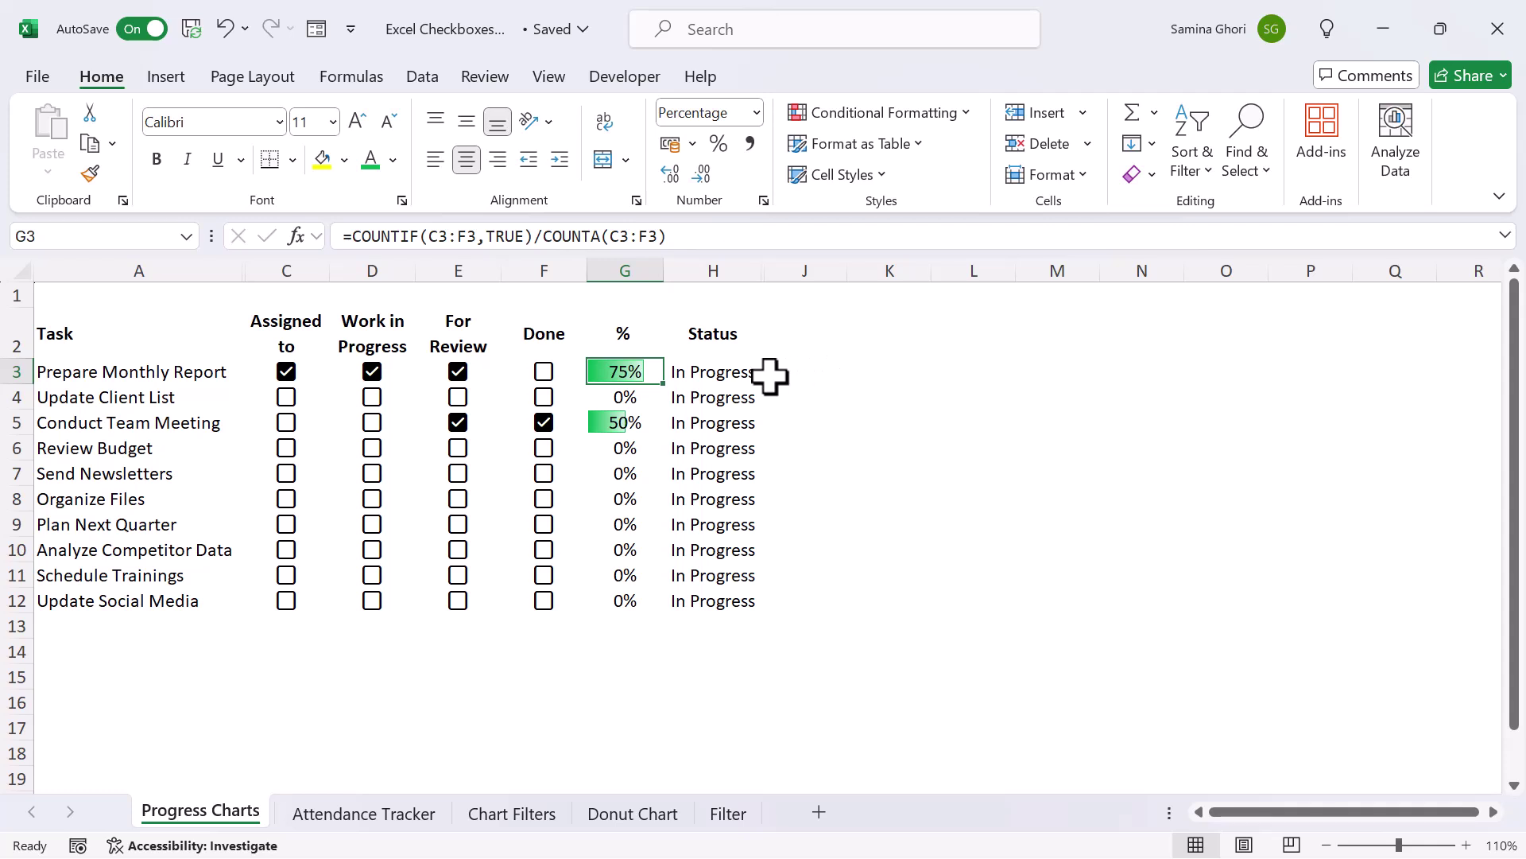
text(=count)
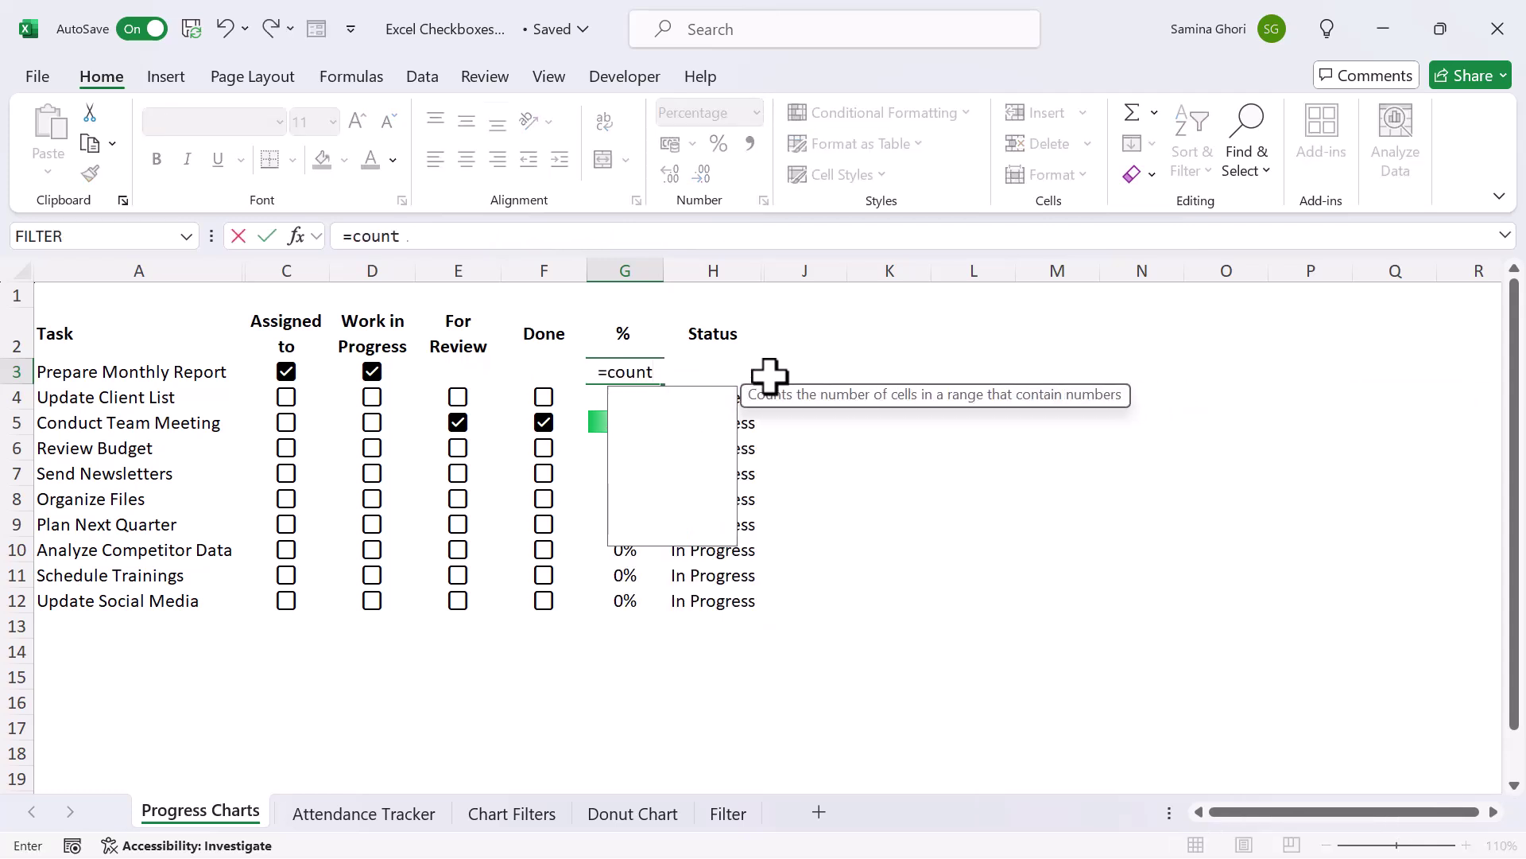
text(i)
key(Tab)
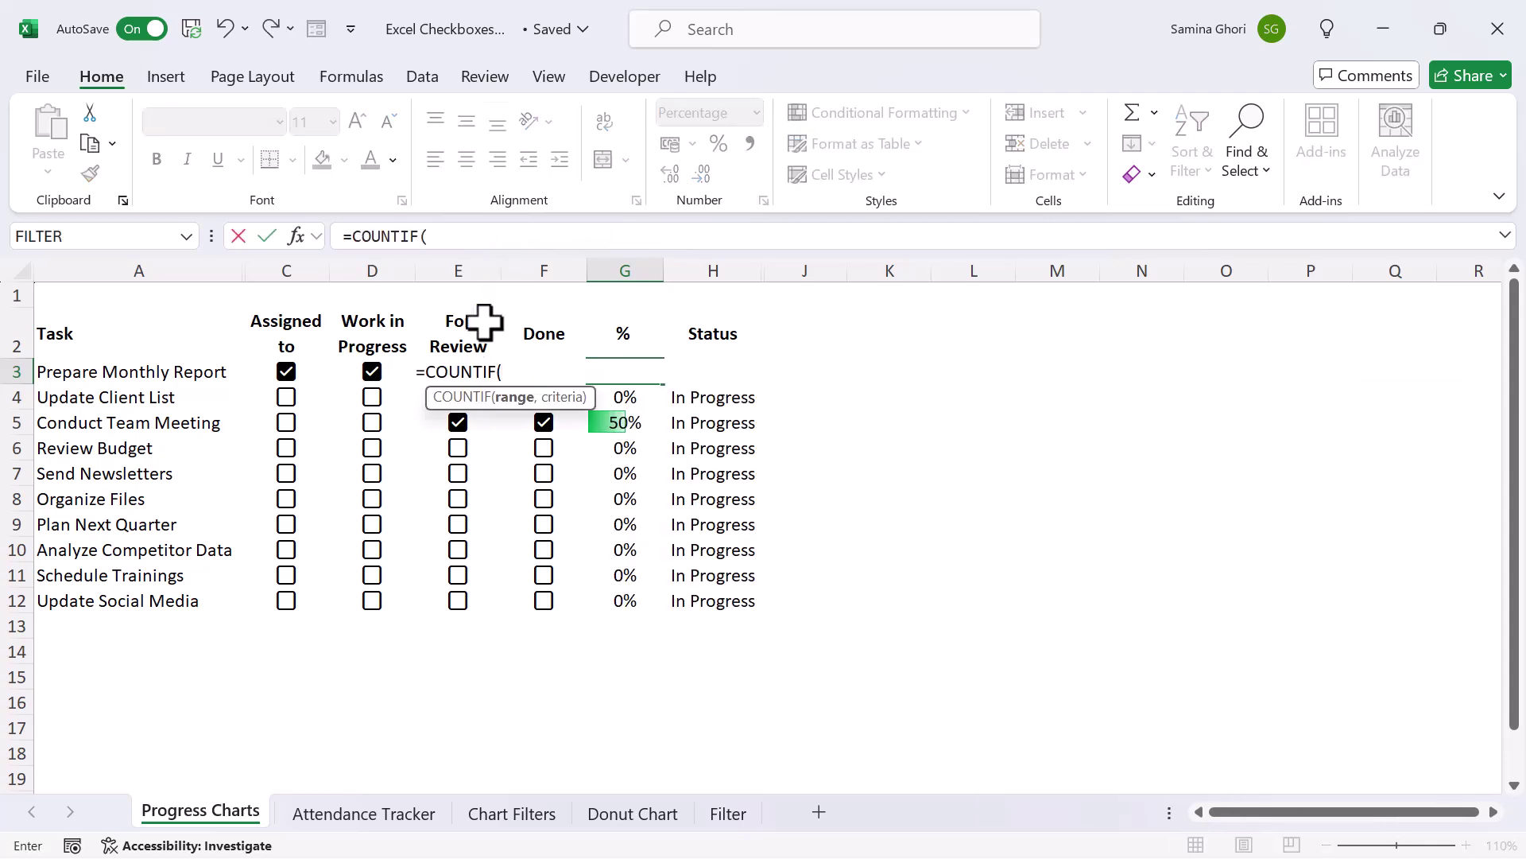
drag(296, 374, 551, 380)
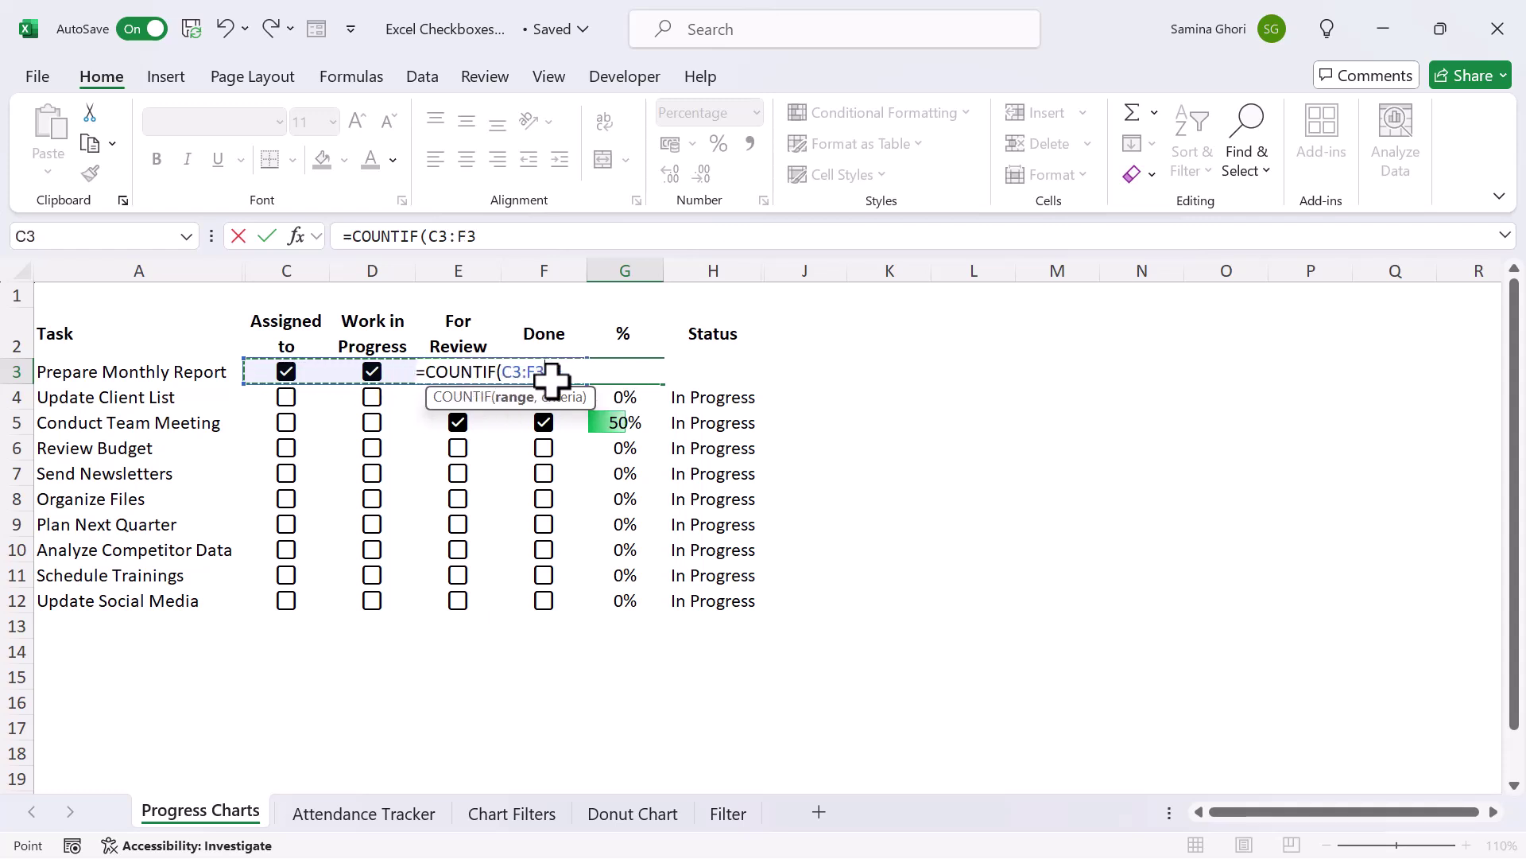
text(,)
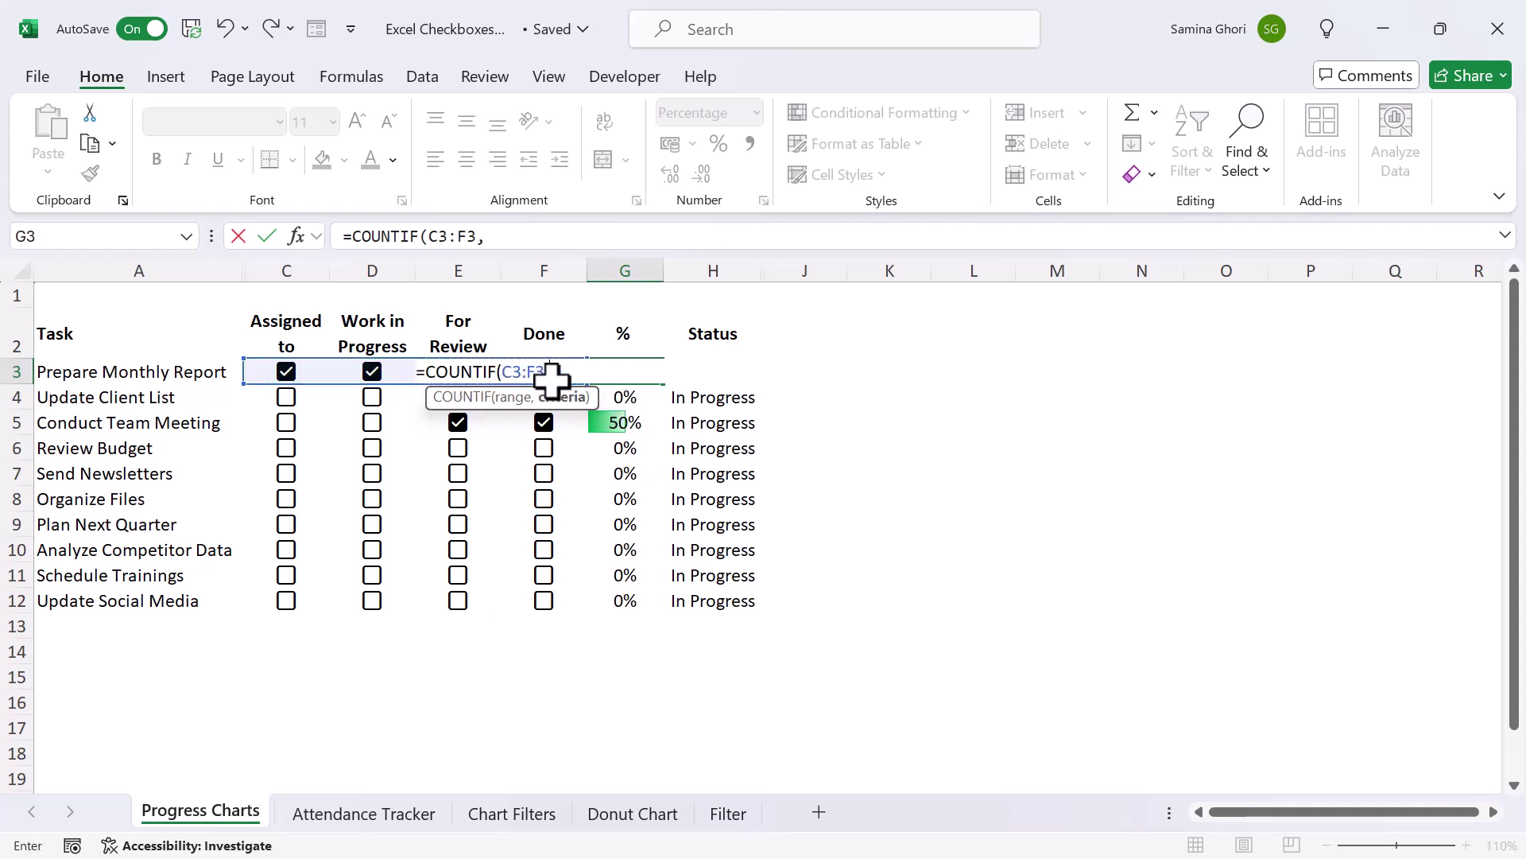
key(Caps_Lock)
text(TR)
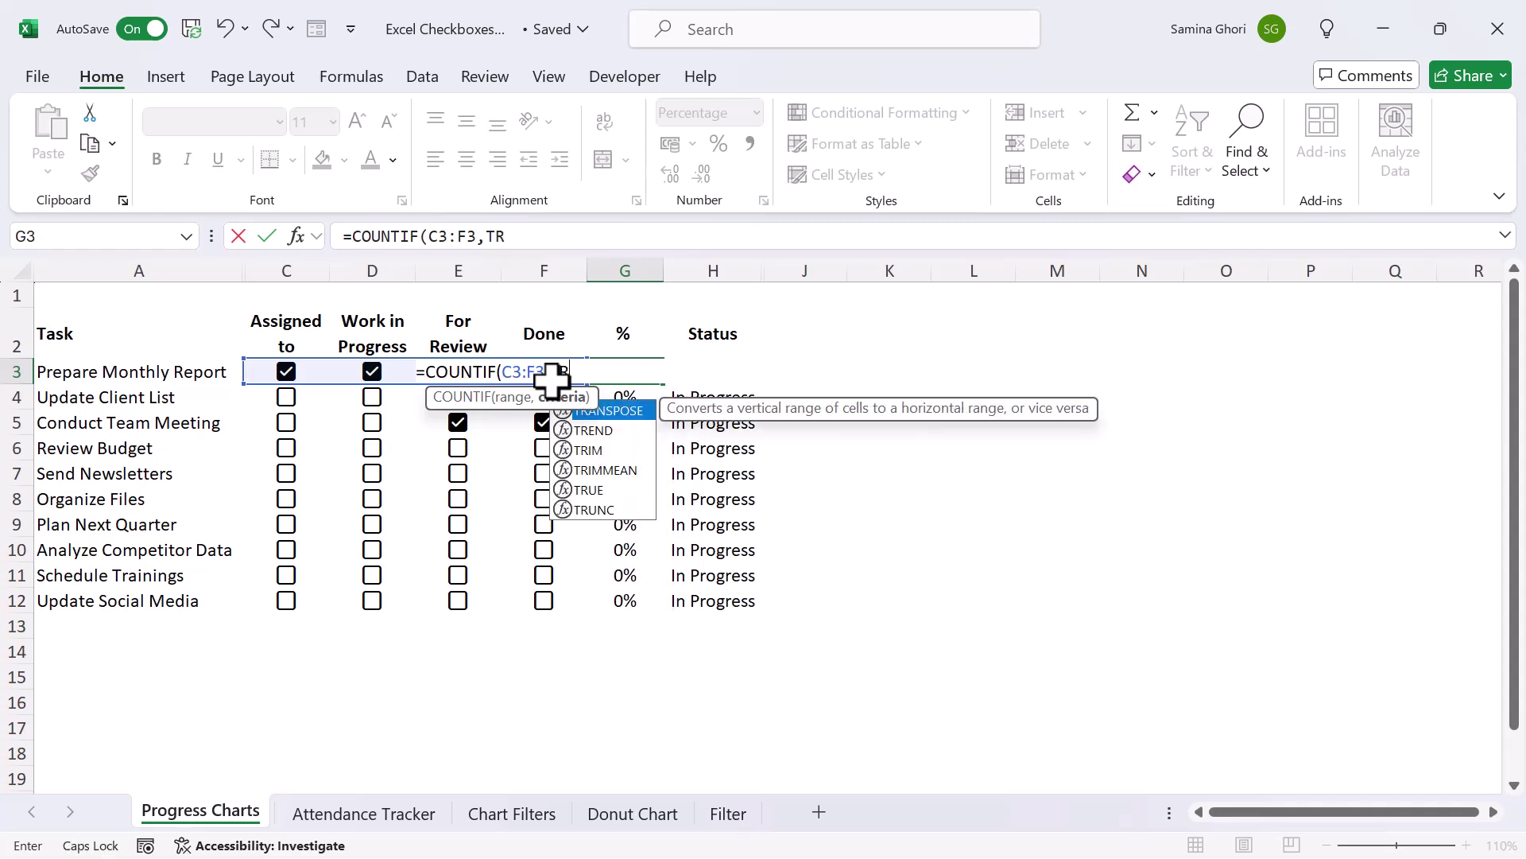
text(UE)
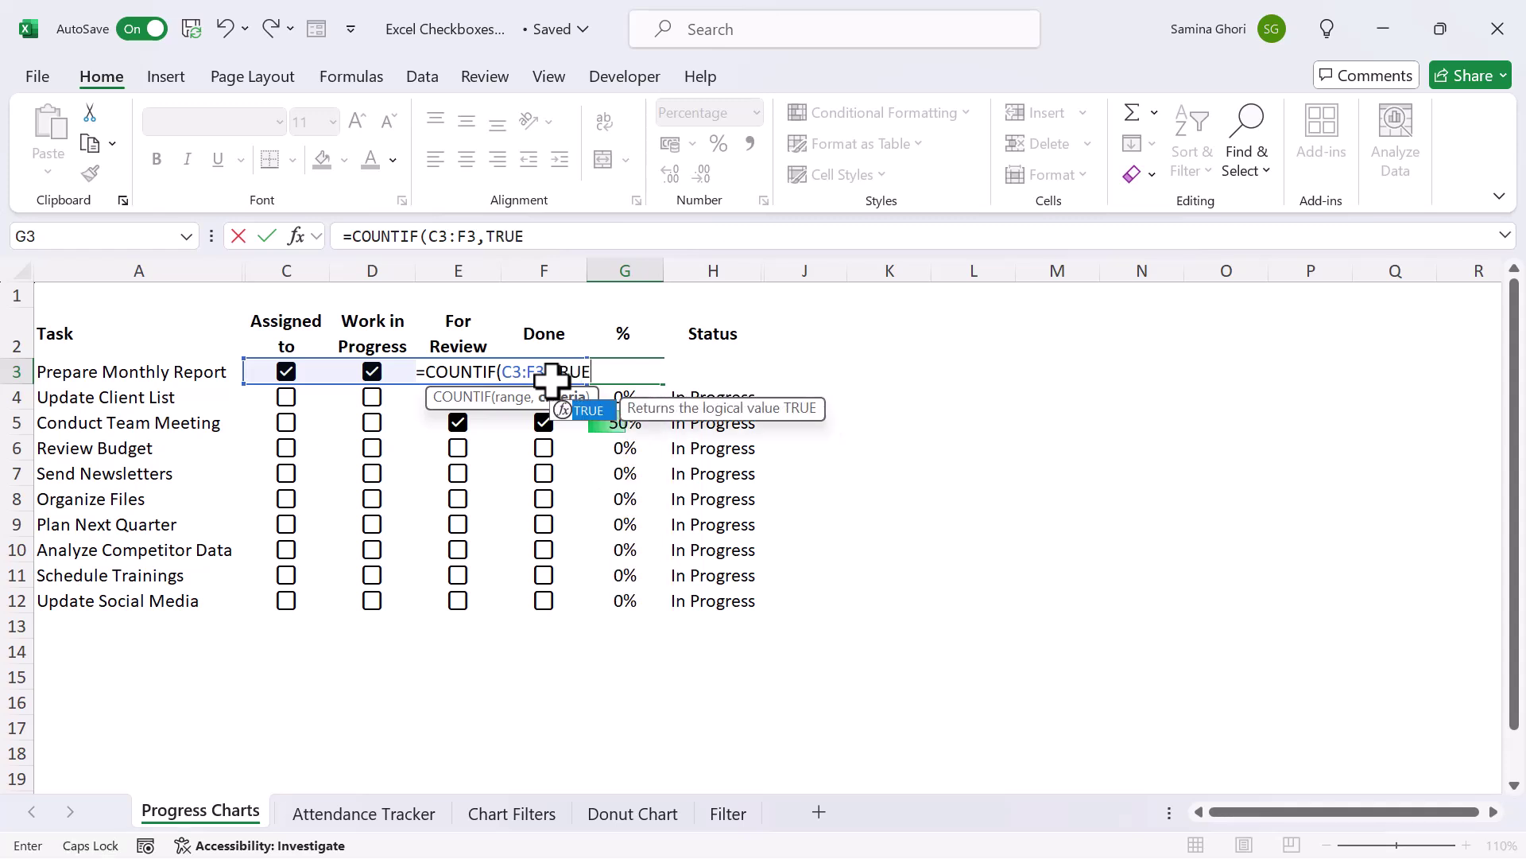
text(,)
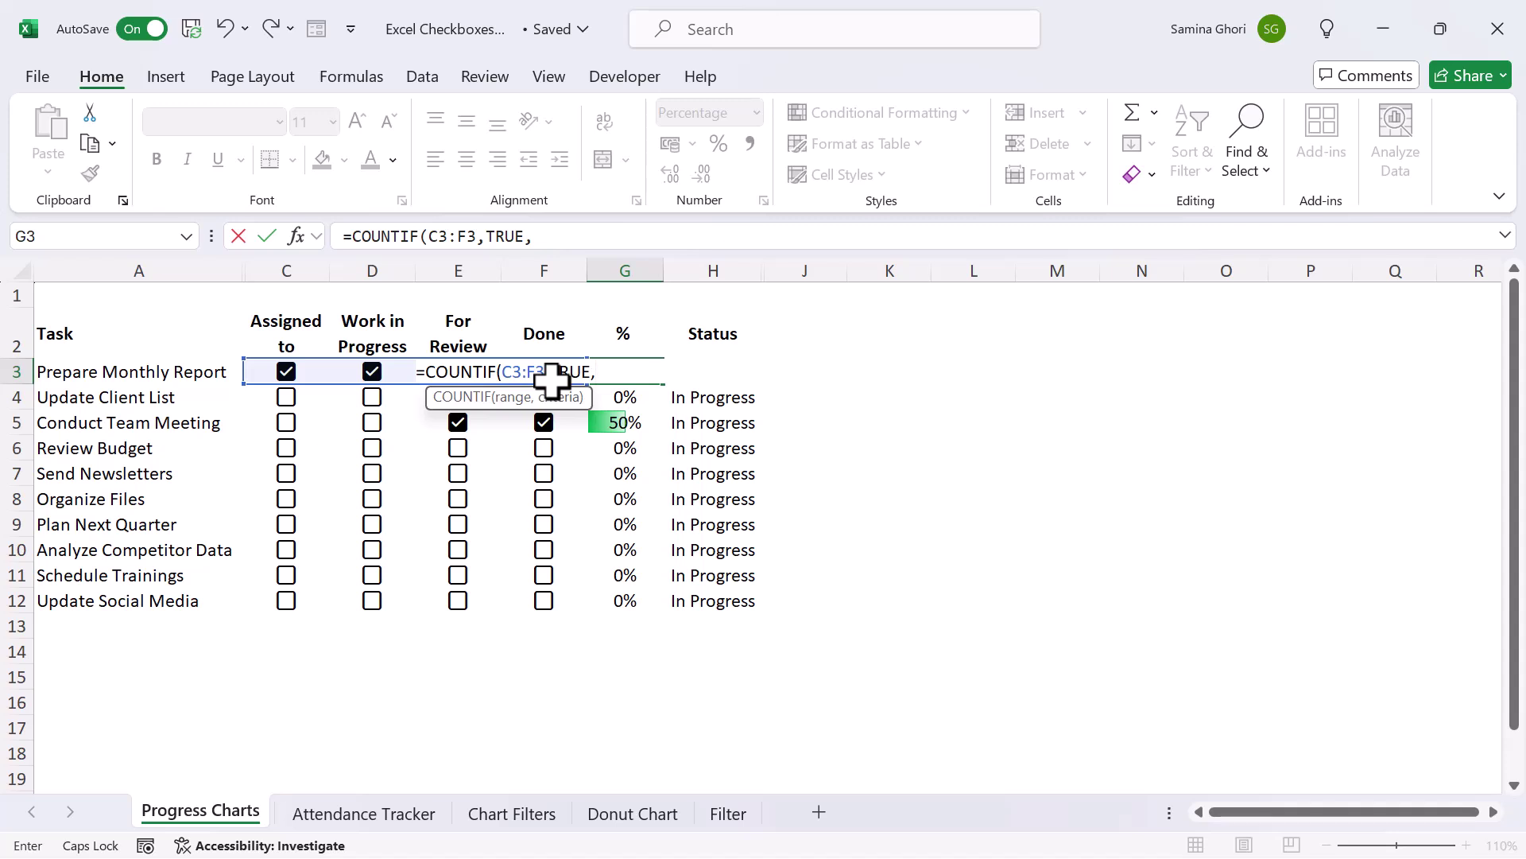
key(BackSpace)
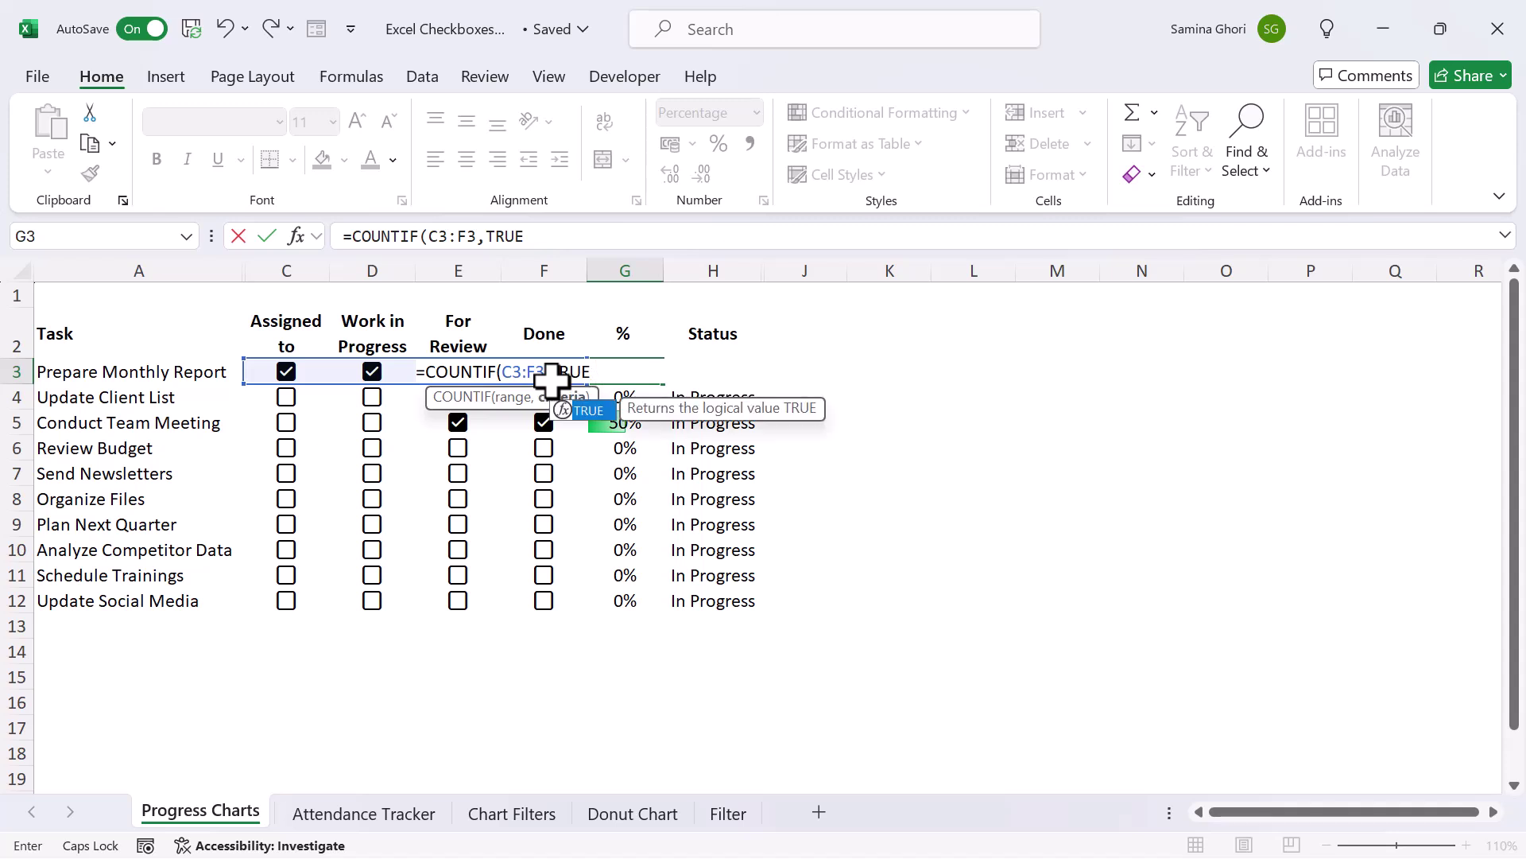
text())
key(Return)
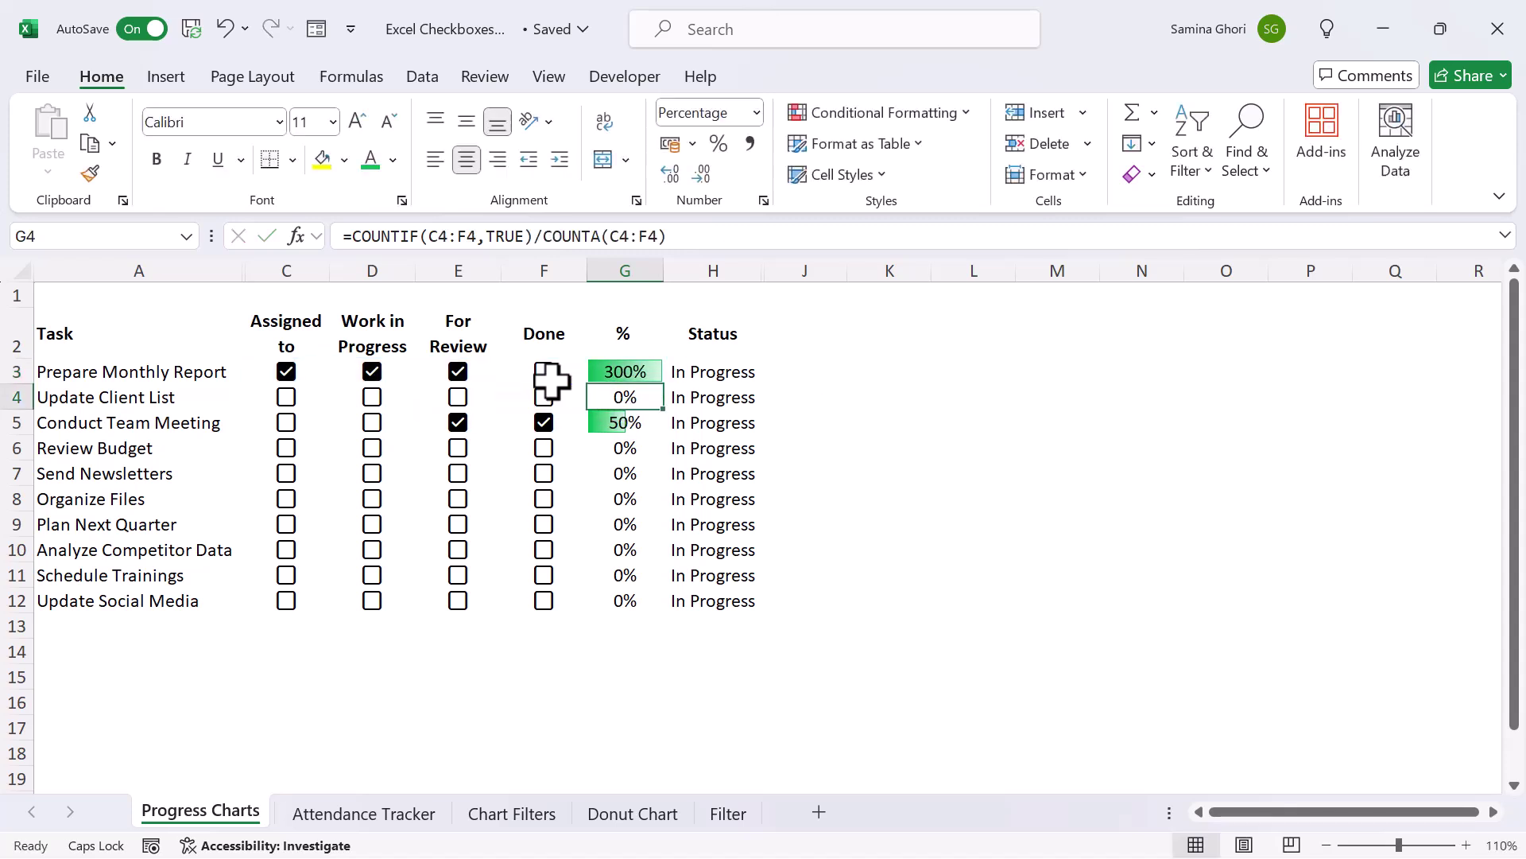
key(Up)
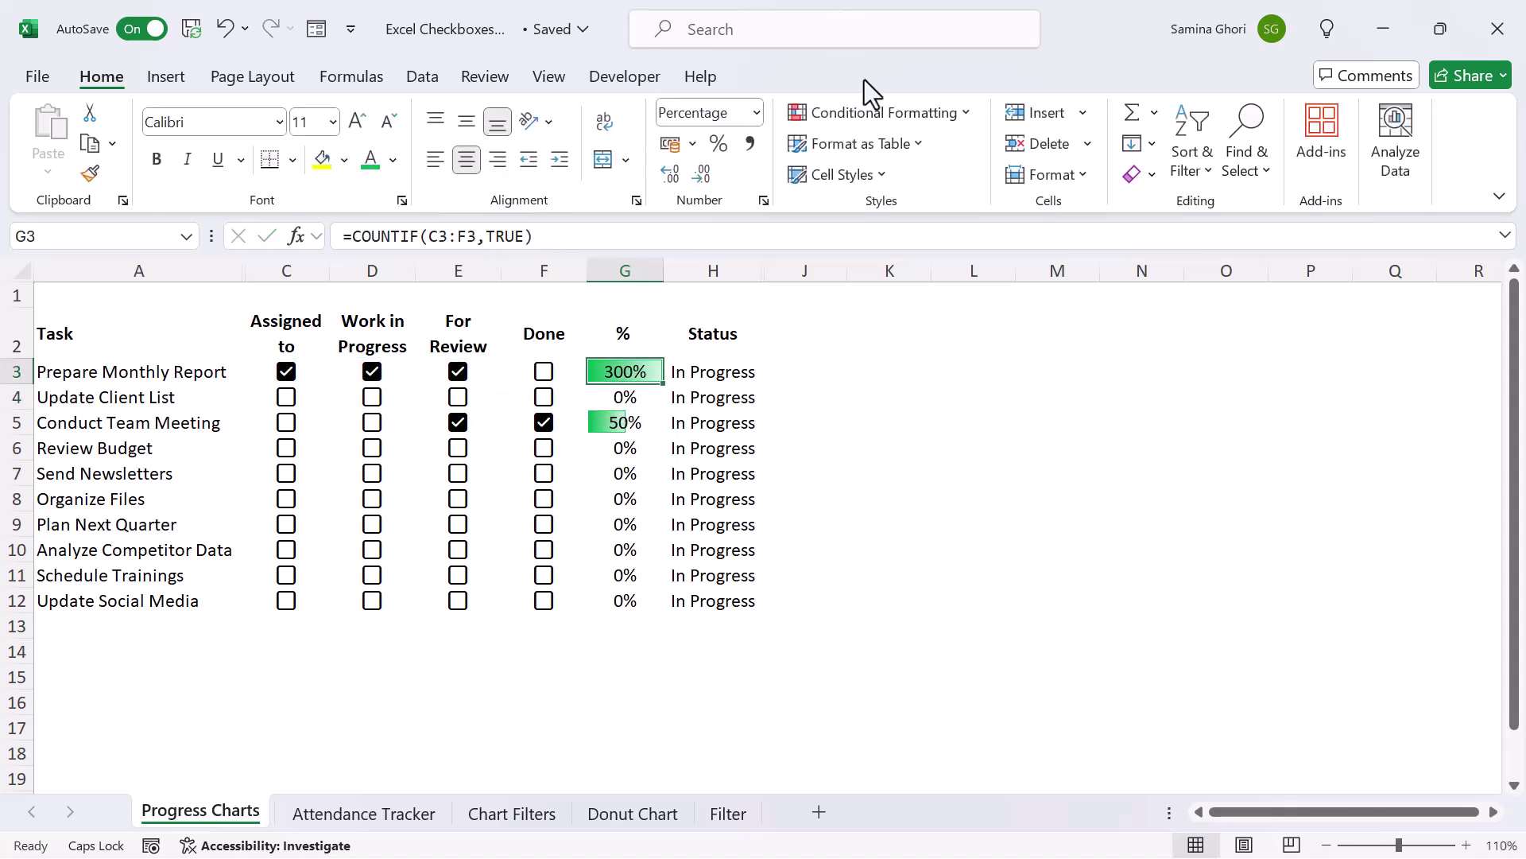
click(758, 114)
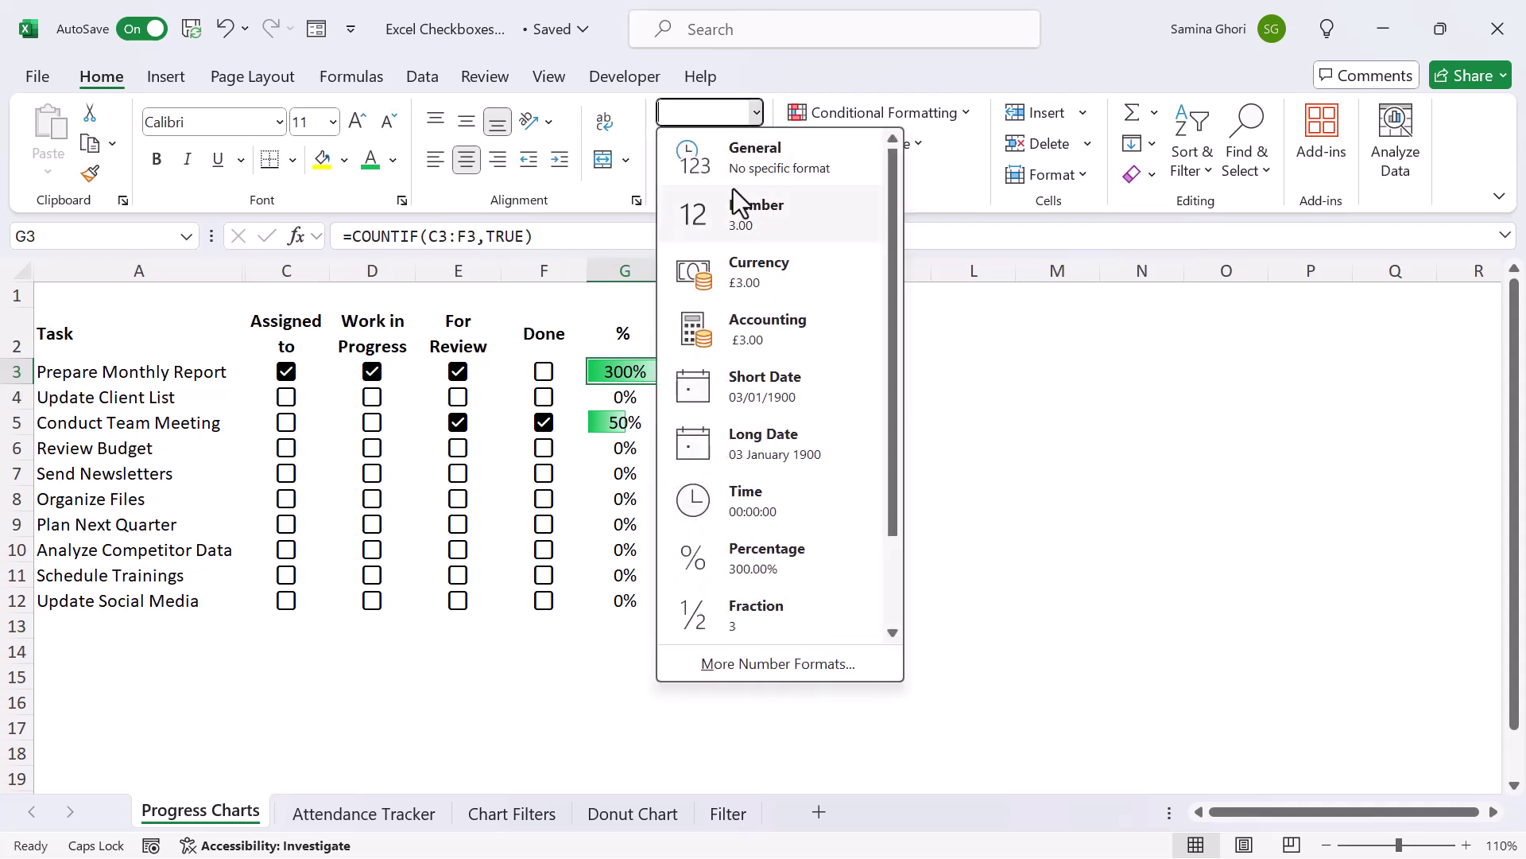
click(742, 230)
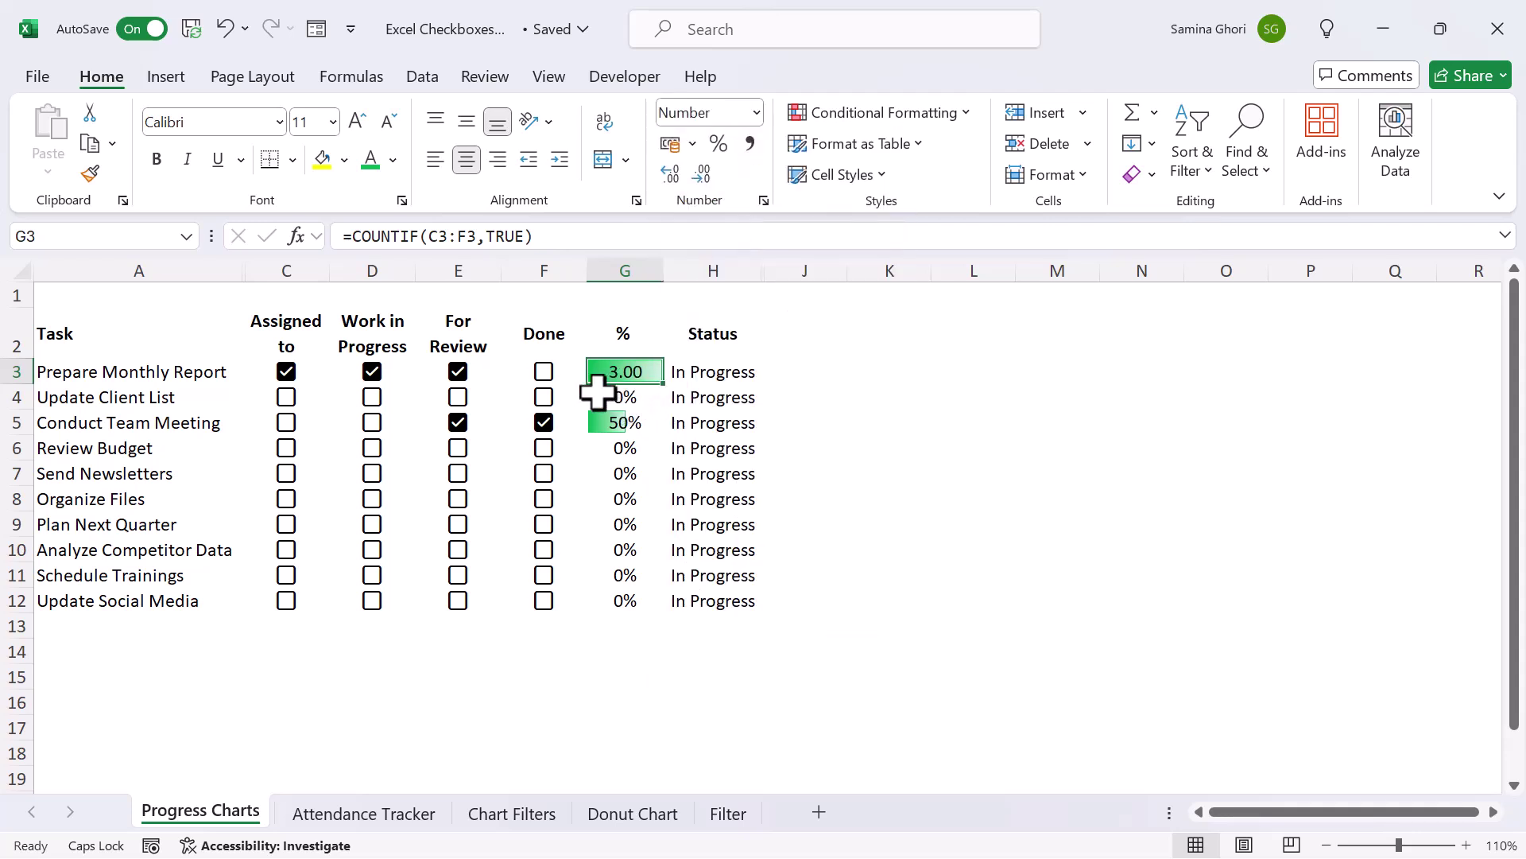
click(459, 372)
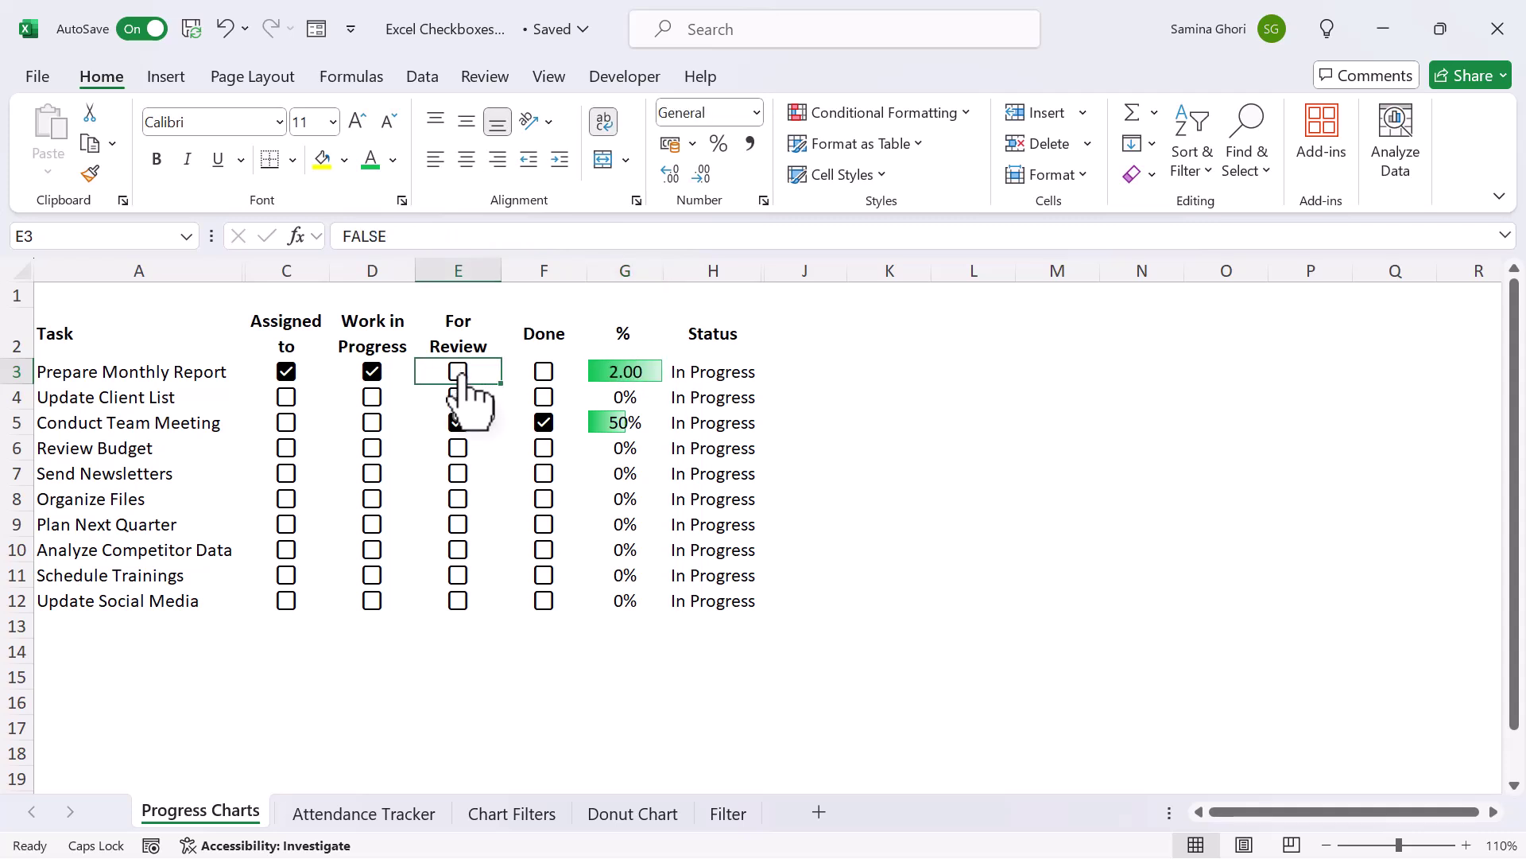
click(459, 371)
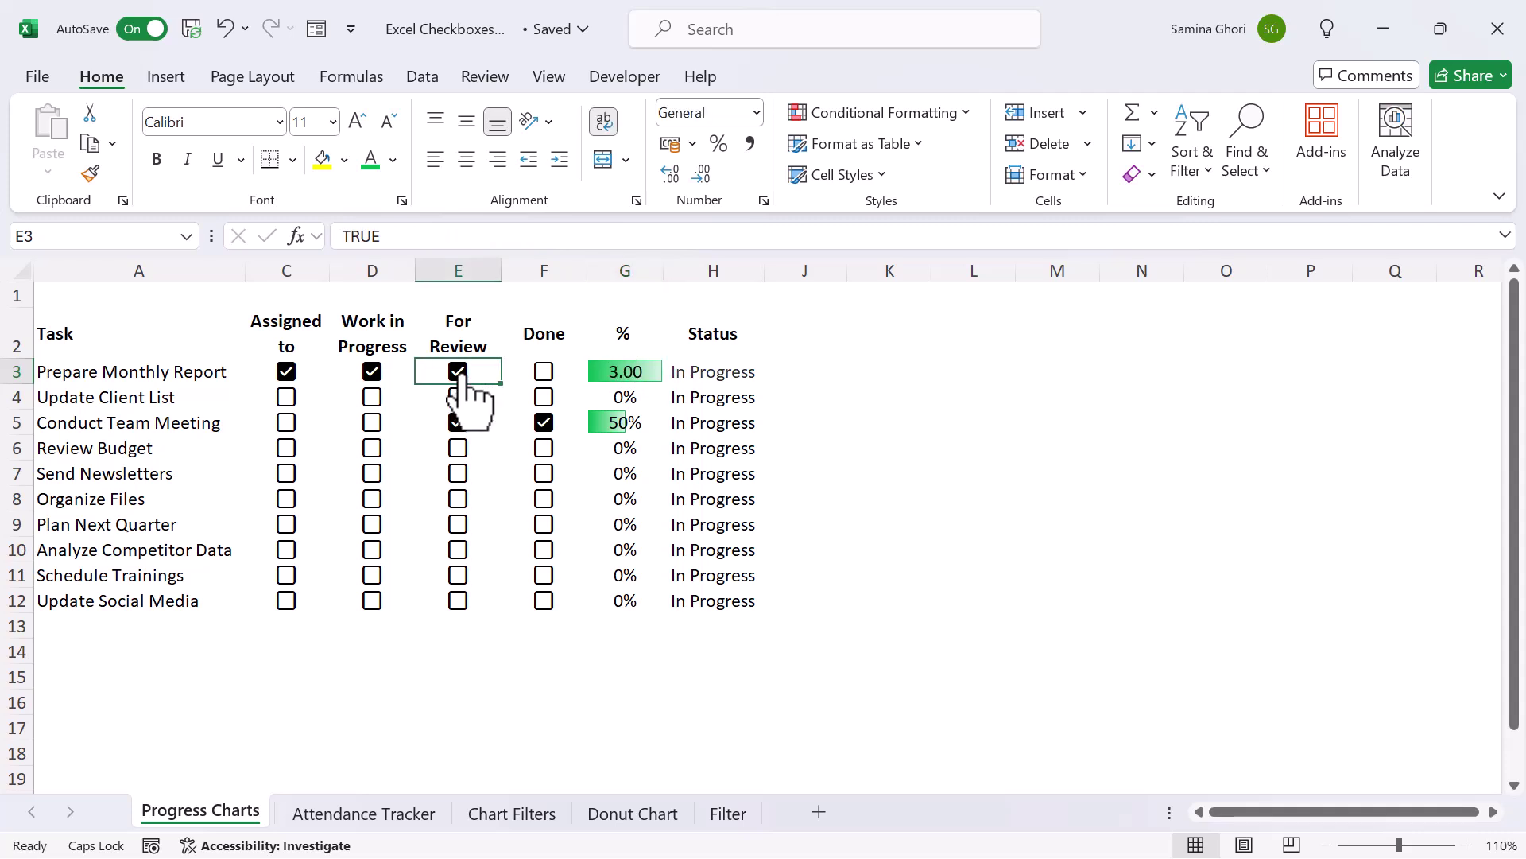
Step: Change G3 to =COUNTIF(C3:F3,TRUE)/COUNTA(C3:F3) and give it Percent Style, showing 75%
click(614, 370)
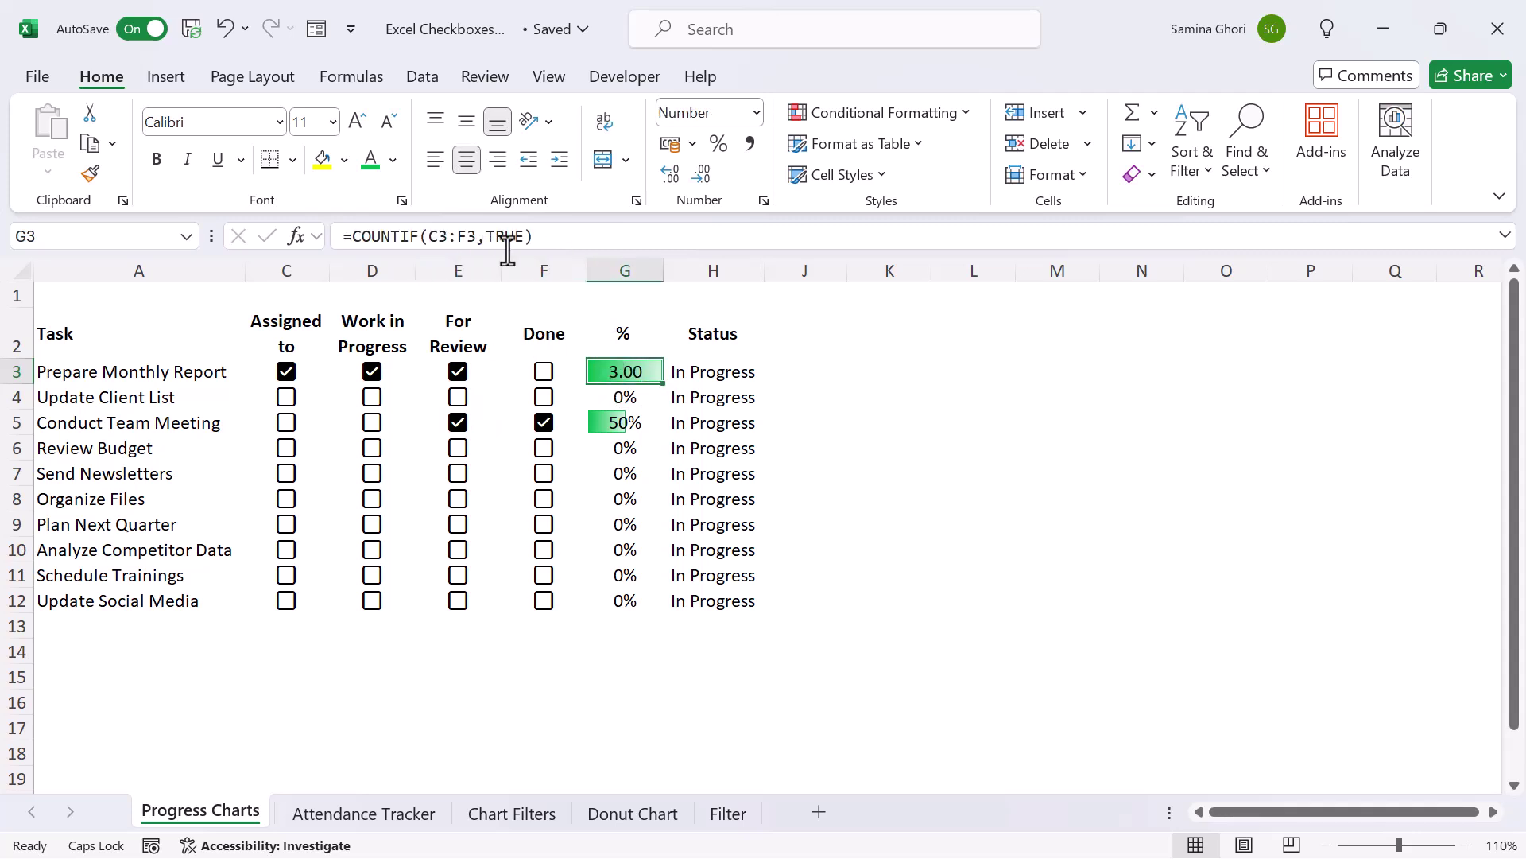
click(552, 242)
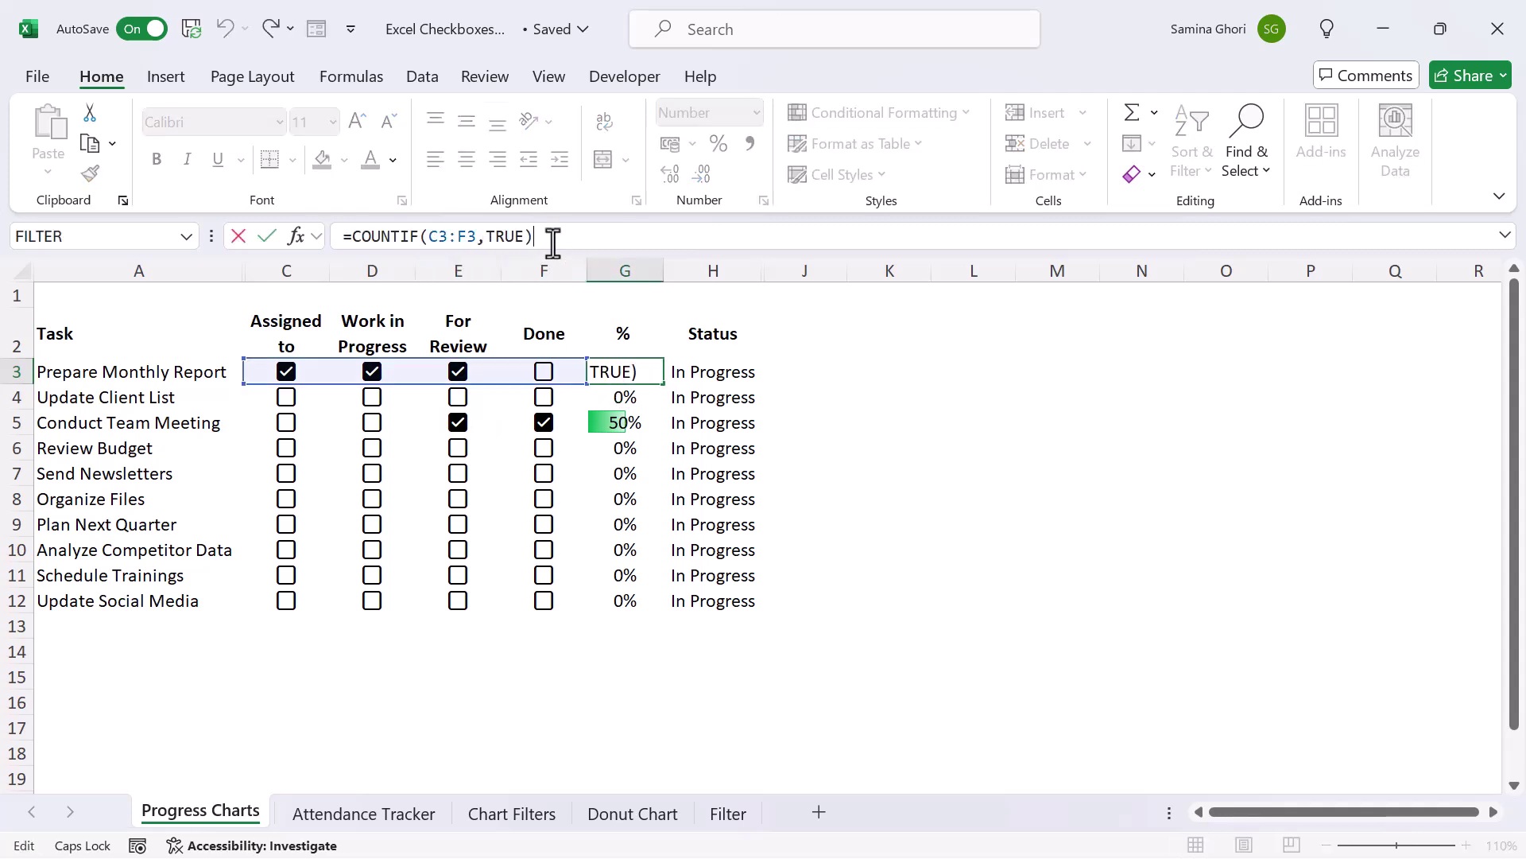
text(COUN)
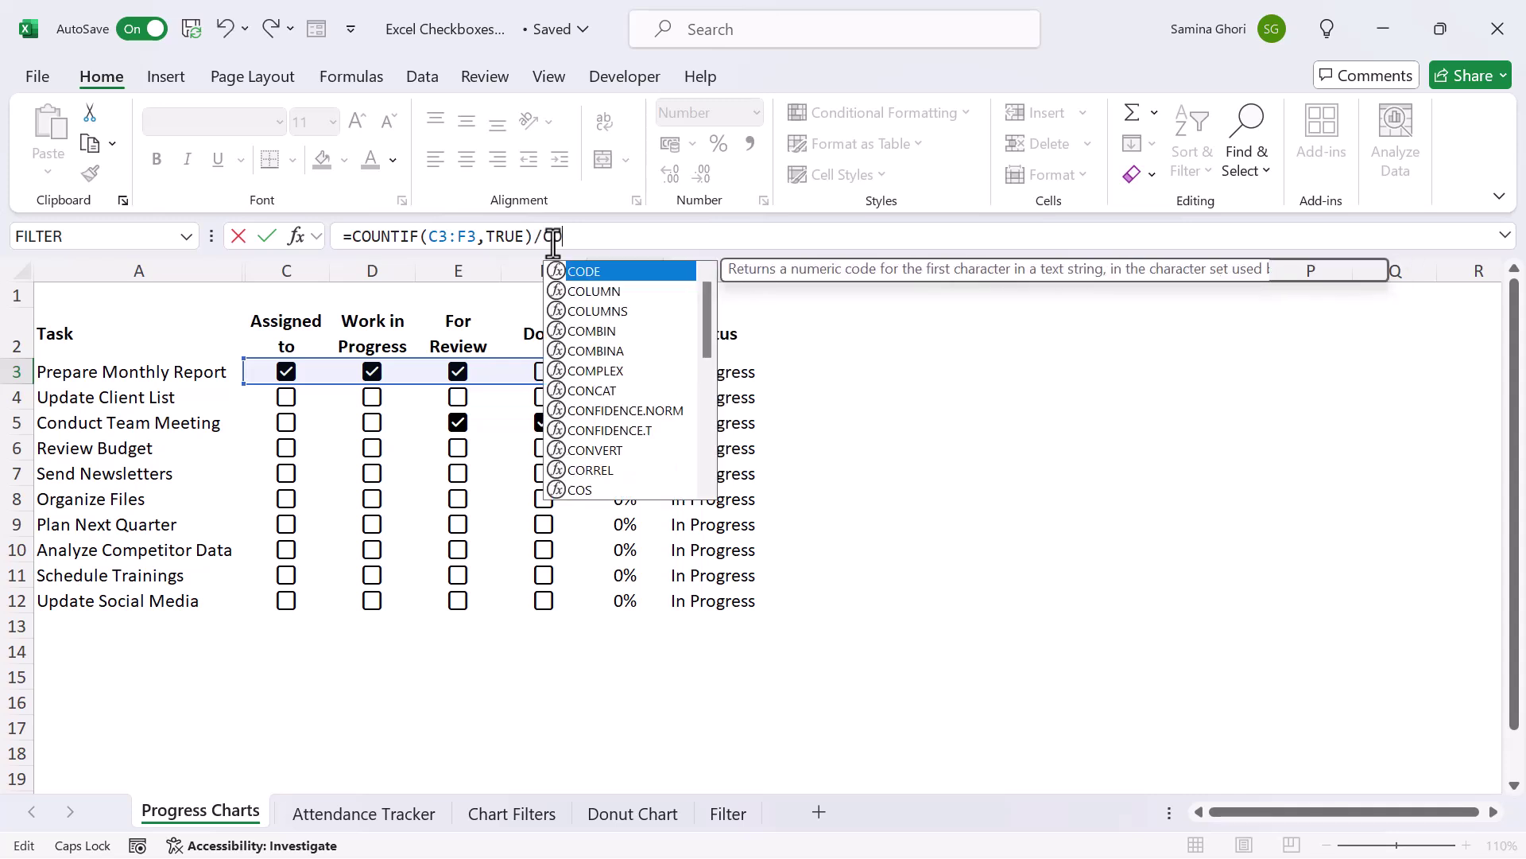
text(TA)
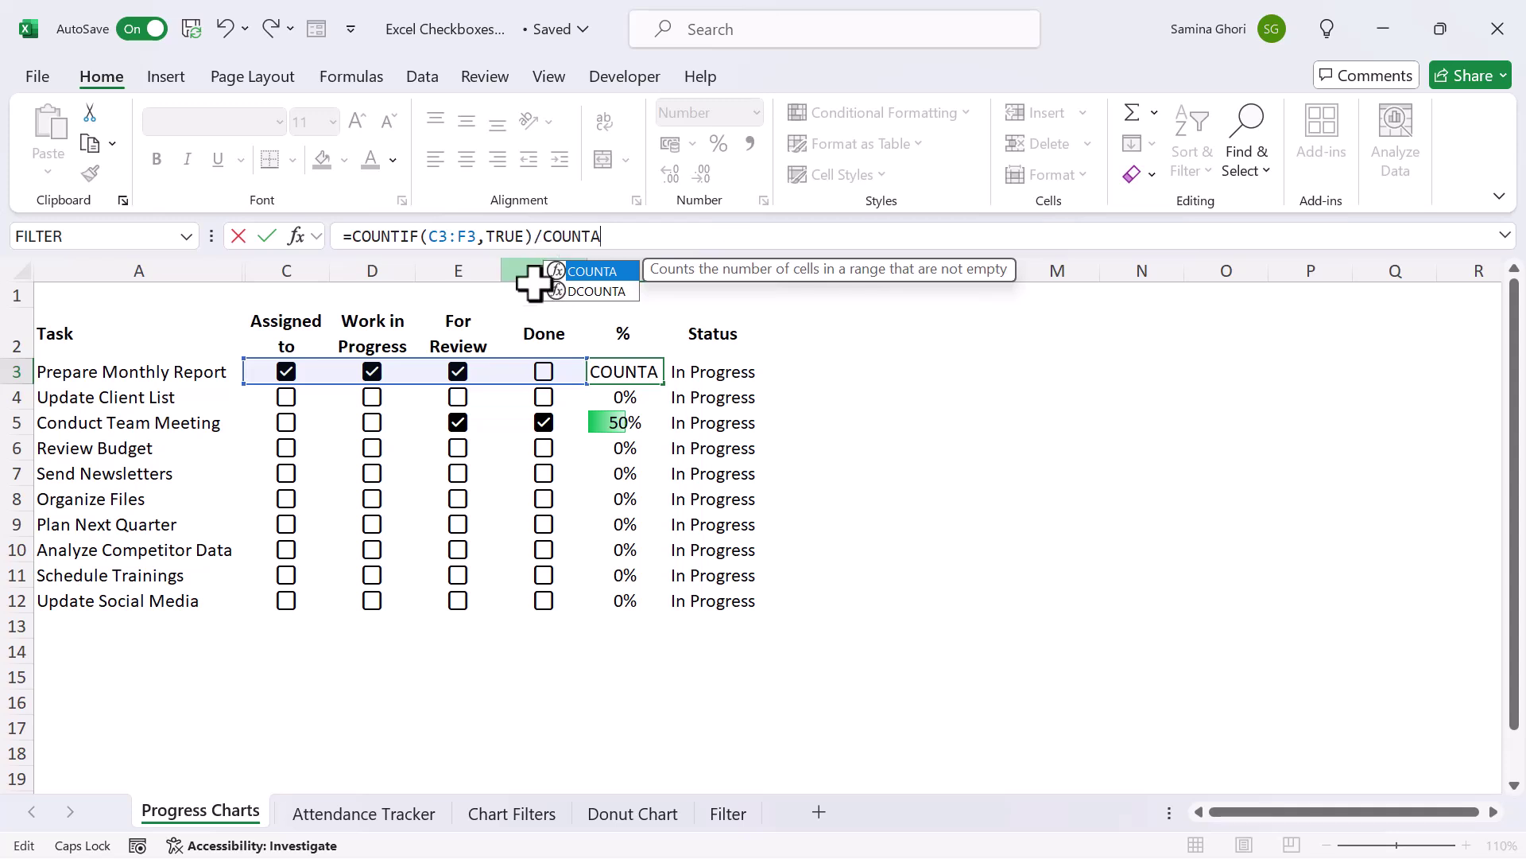
text(()
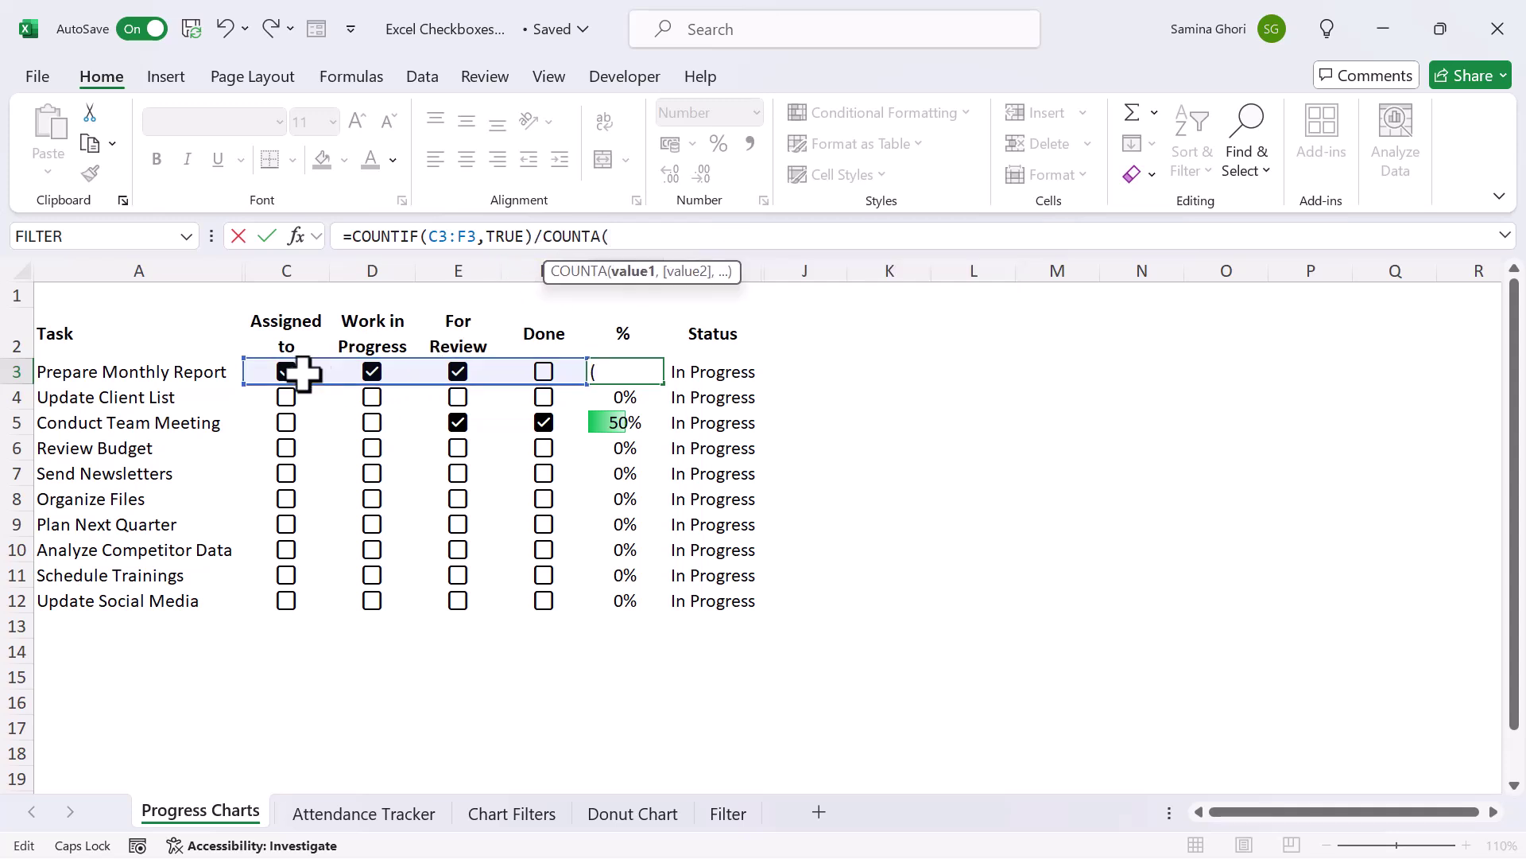
click(300, 370)
drag(403, 375, 539, 375)
text())
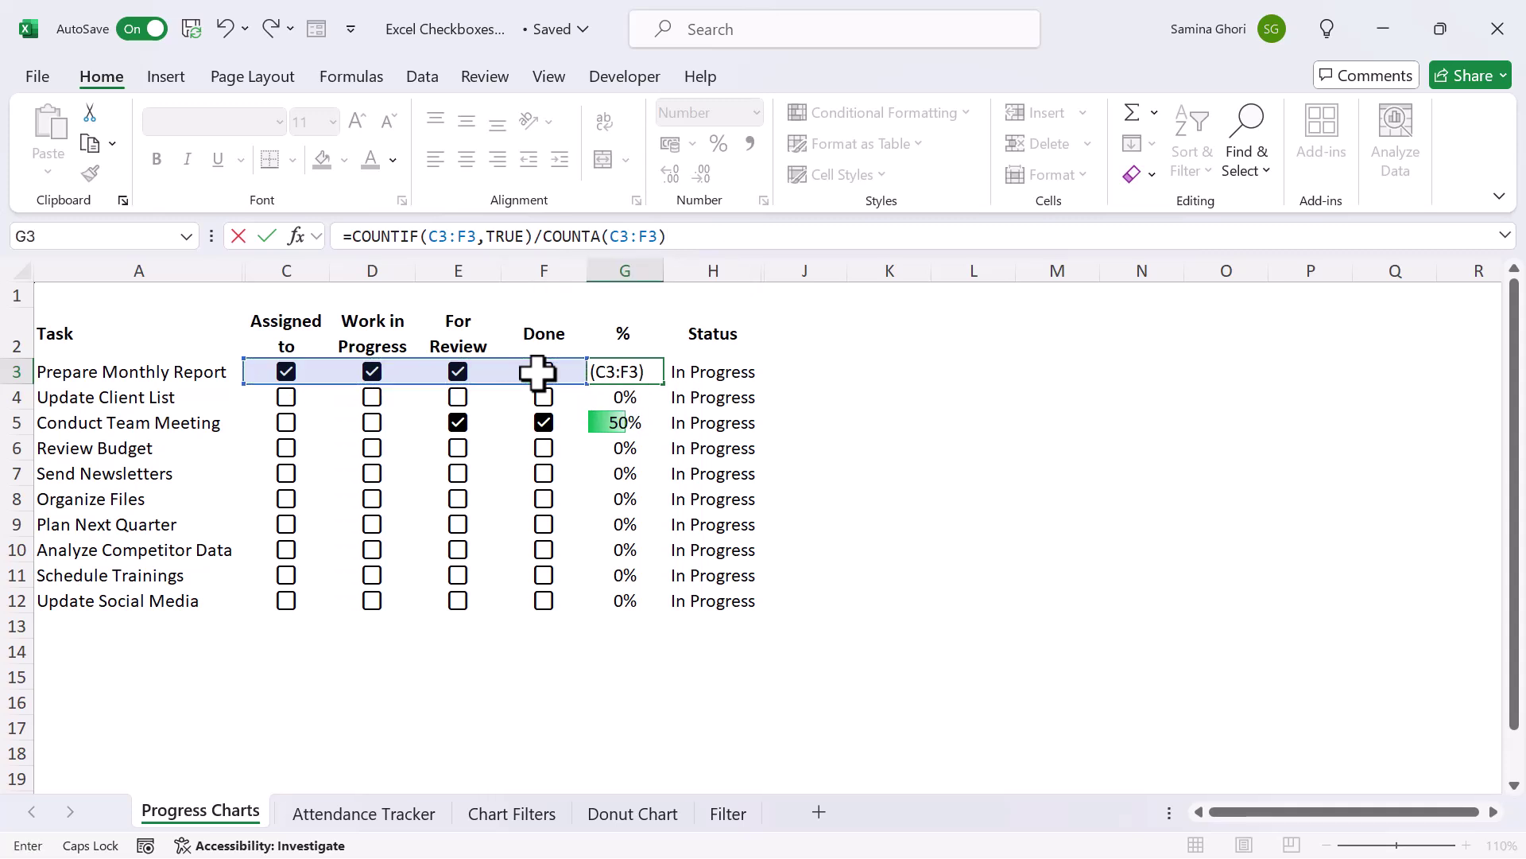
key(Return)
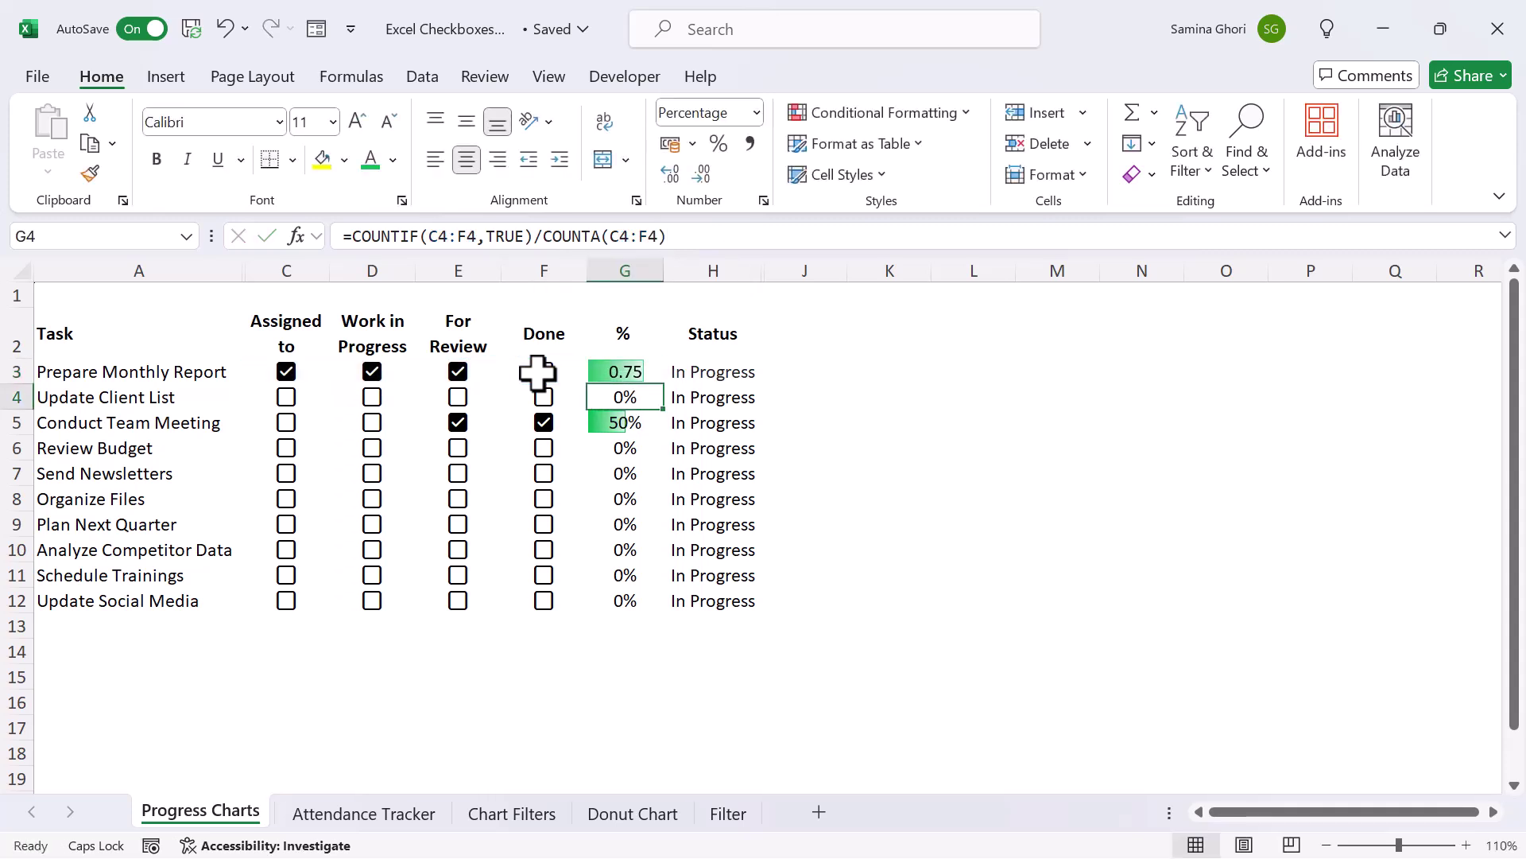
key(Up)
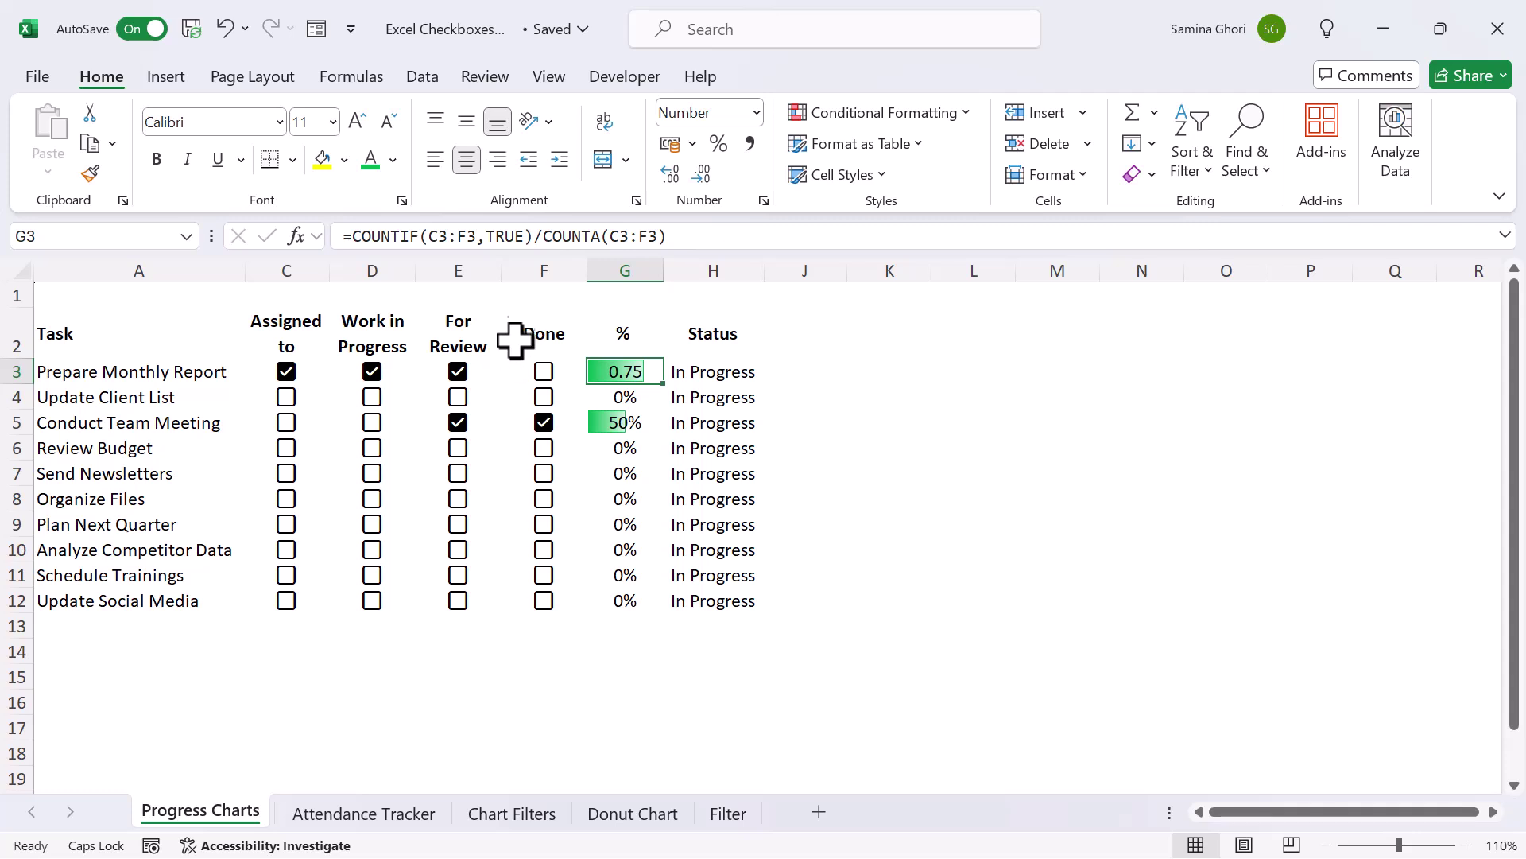
click(718, 147)
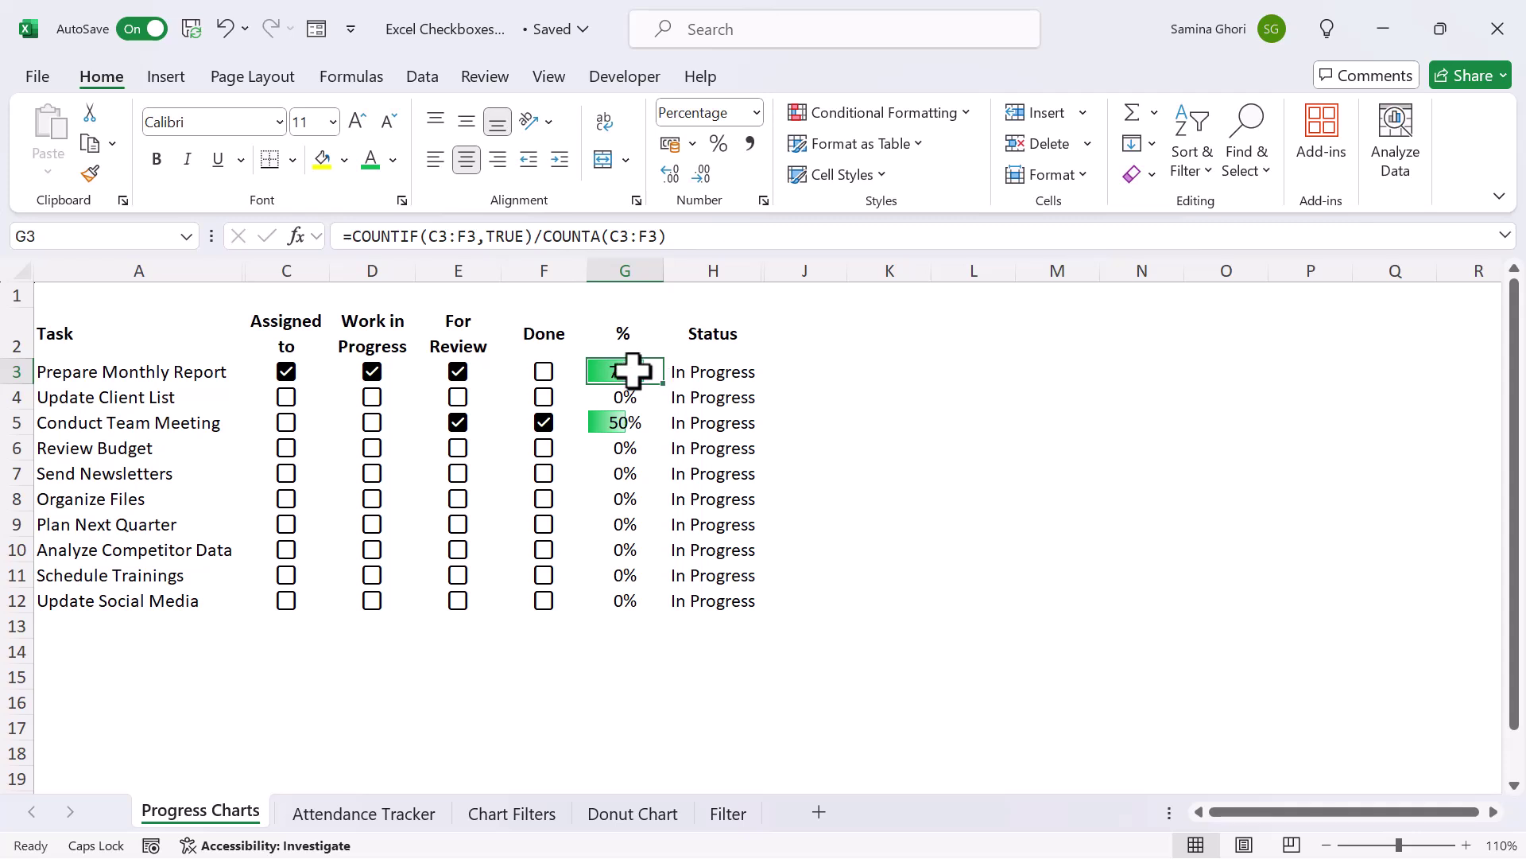
Step: Clear the existing conditional formatting rules from the % cells G3:G12
drag(630, 385, 635, 606)
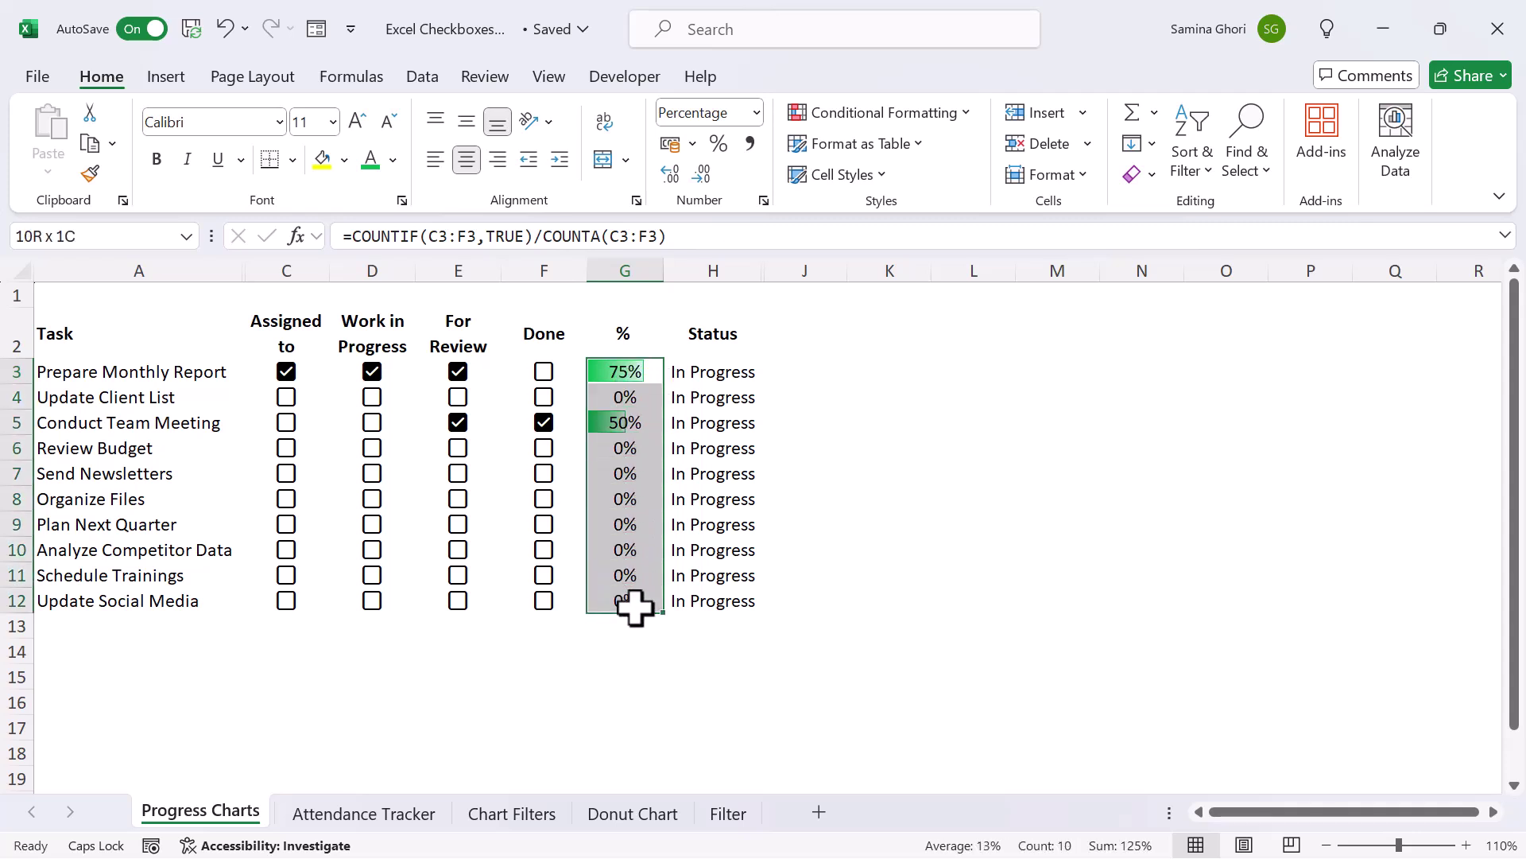
click(960, 119)
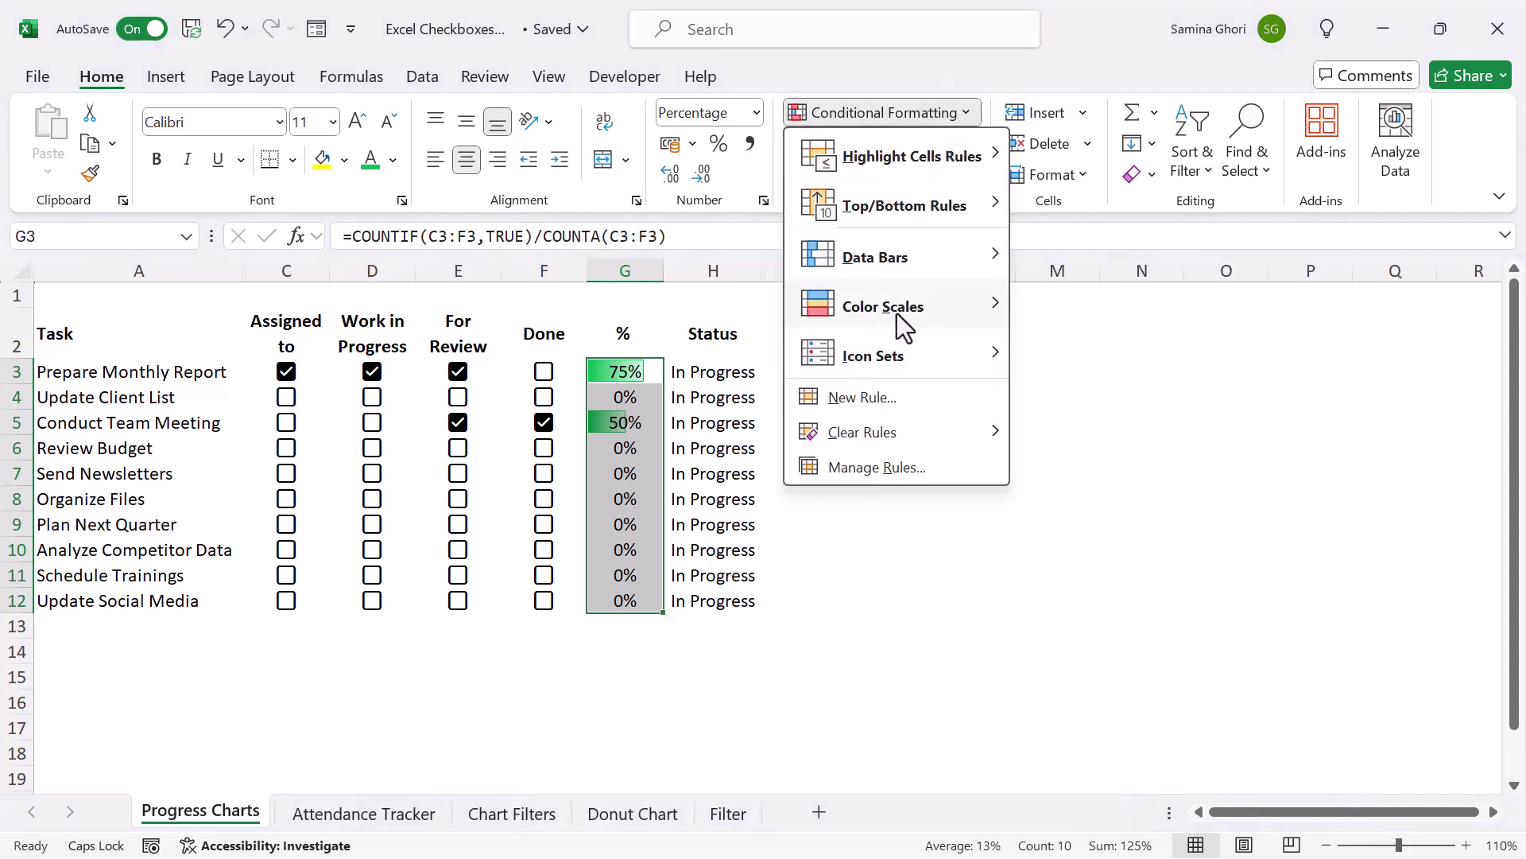
mouse_move(899, 261)
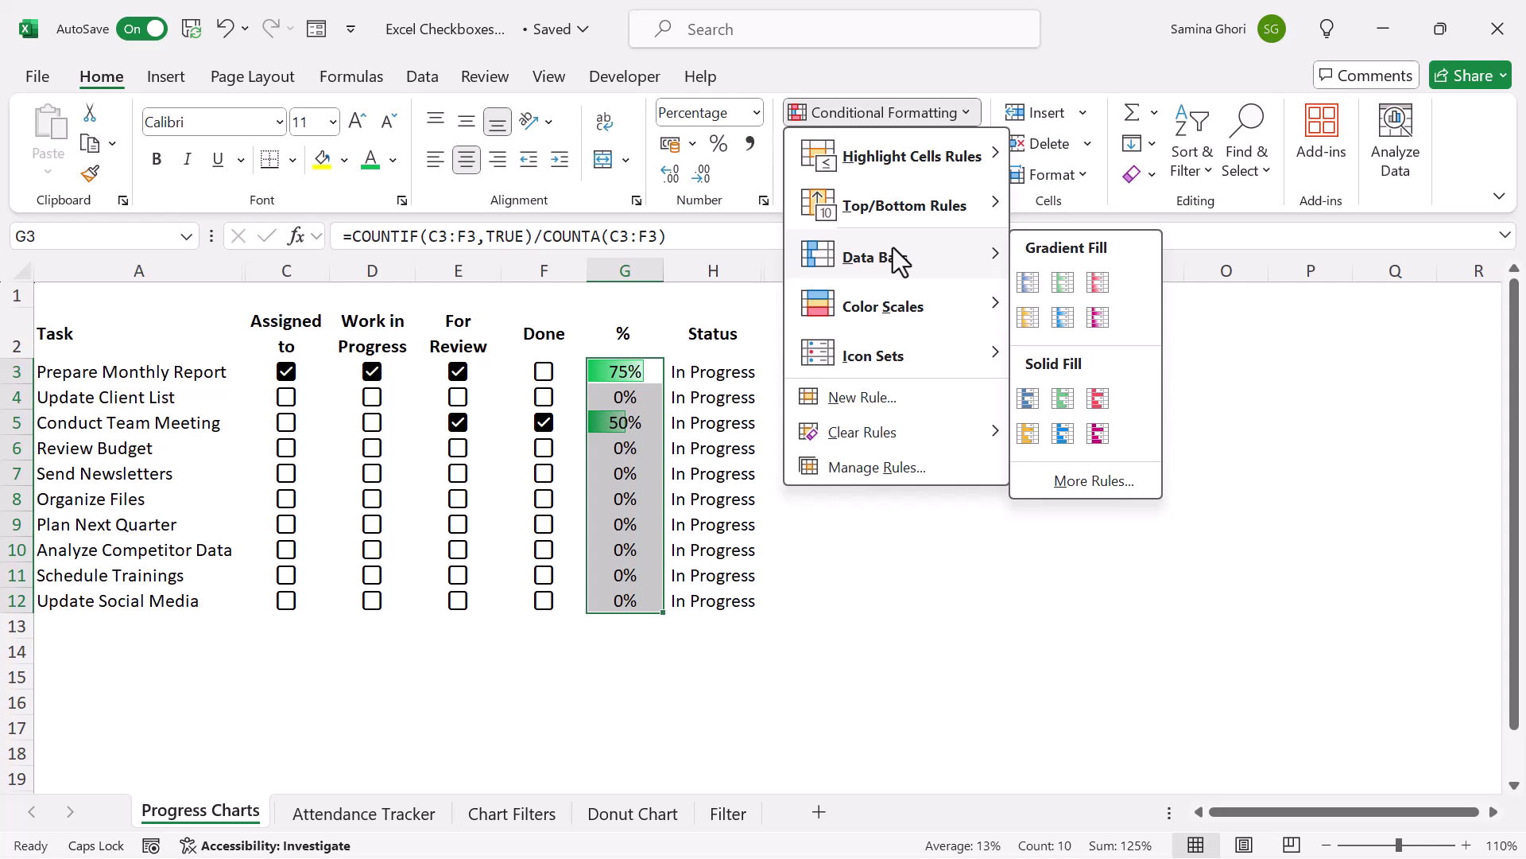
mouse_move(892, 441)
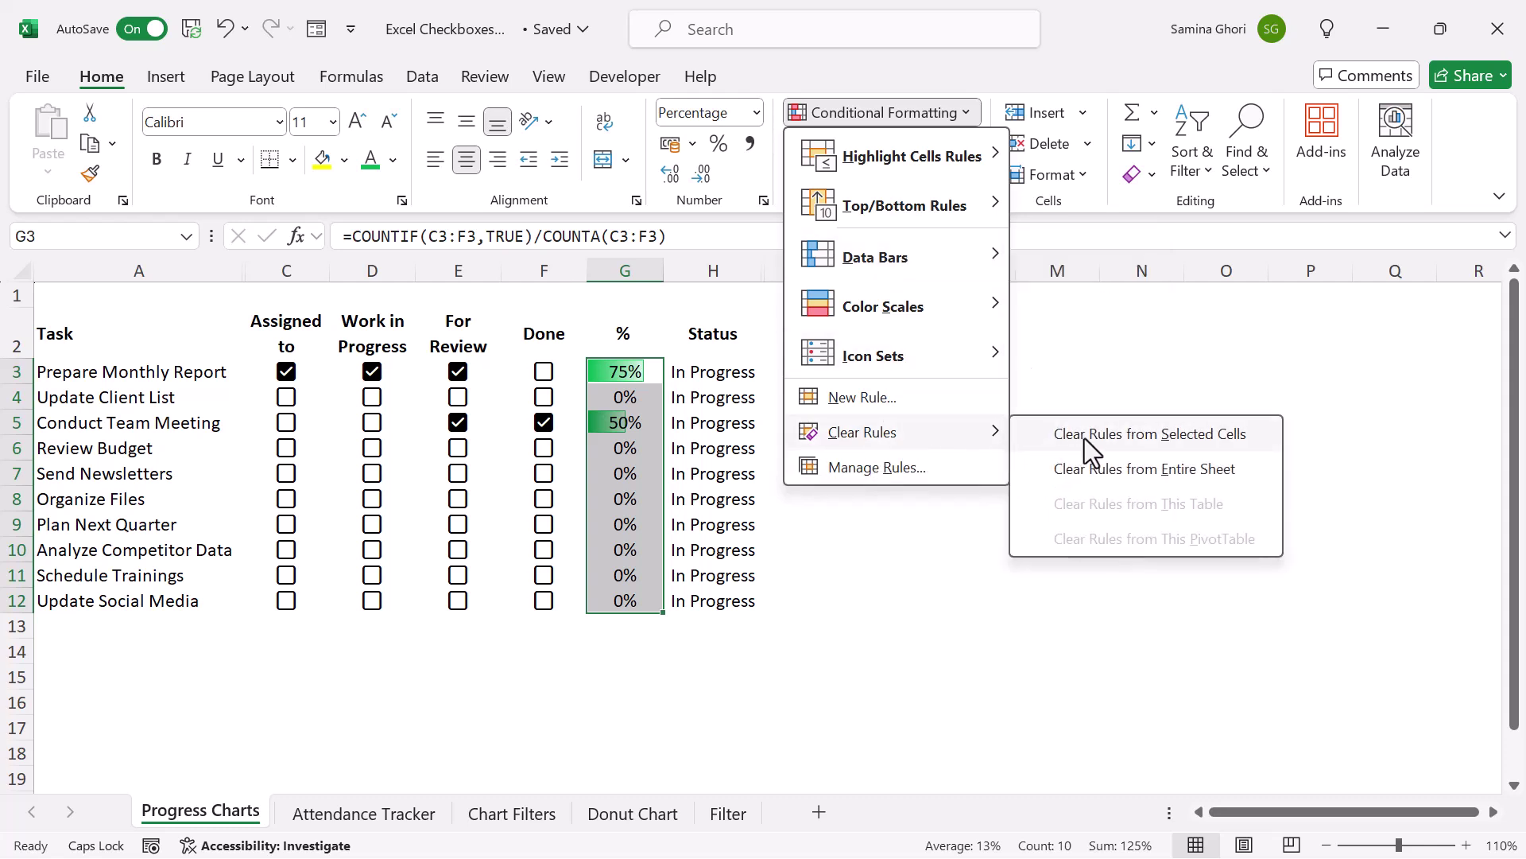
click(1116, 433)
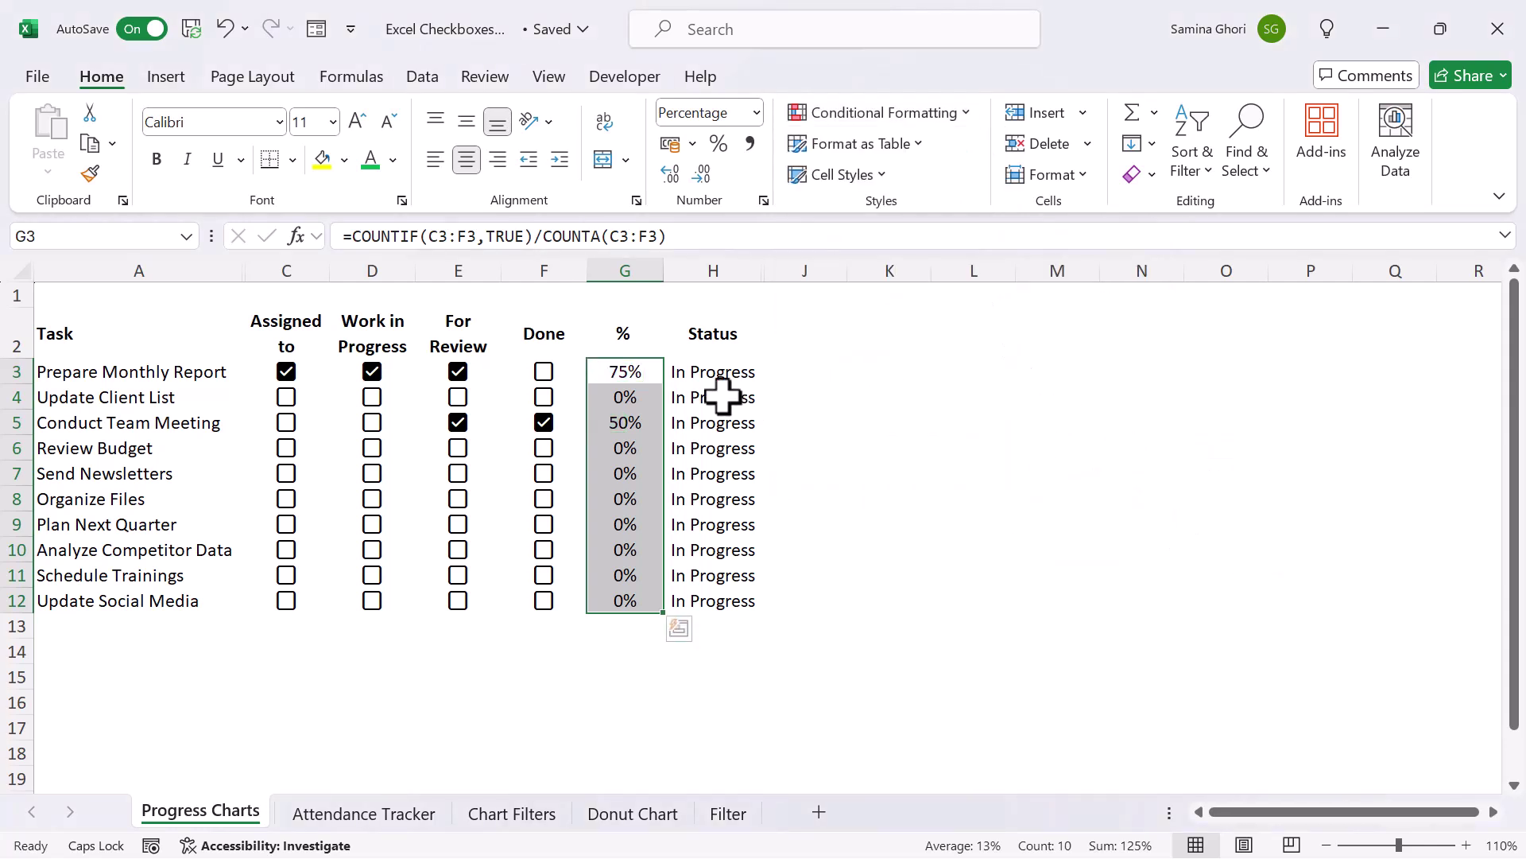
Step: Apply green gradient data bars to G3:G12
click(960, 115)
mouse_move(942, 269)
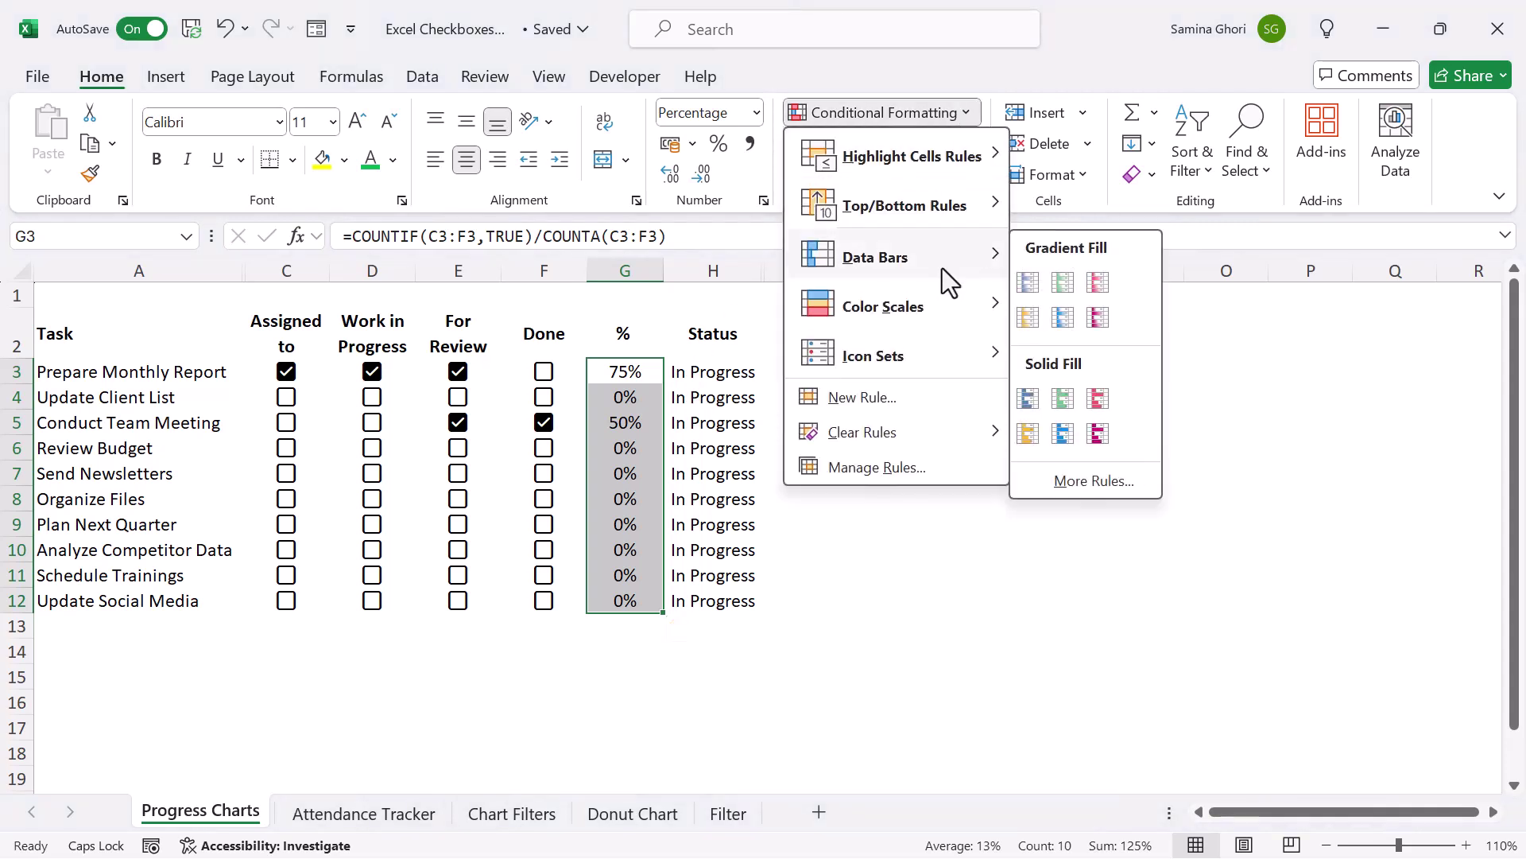
click(1062, 288)
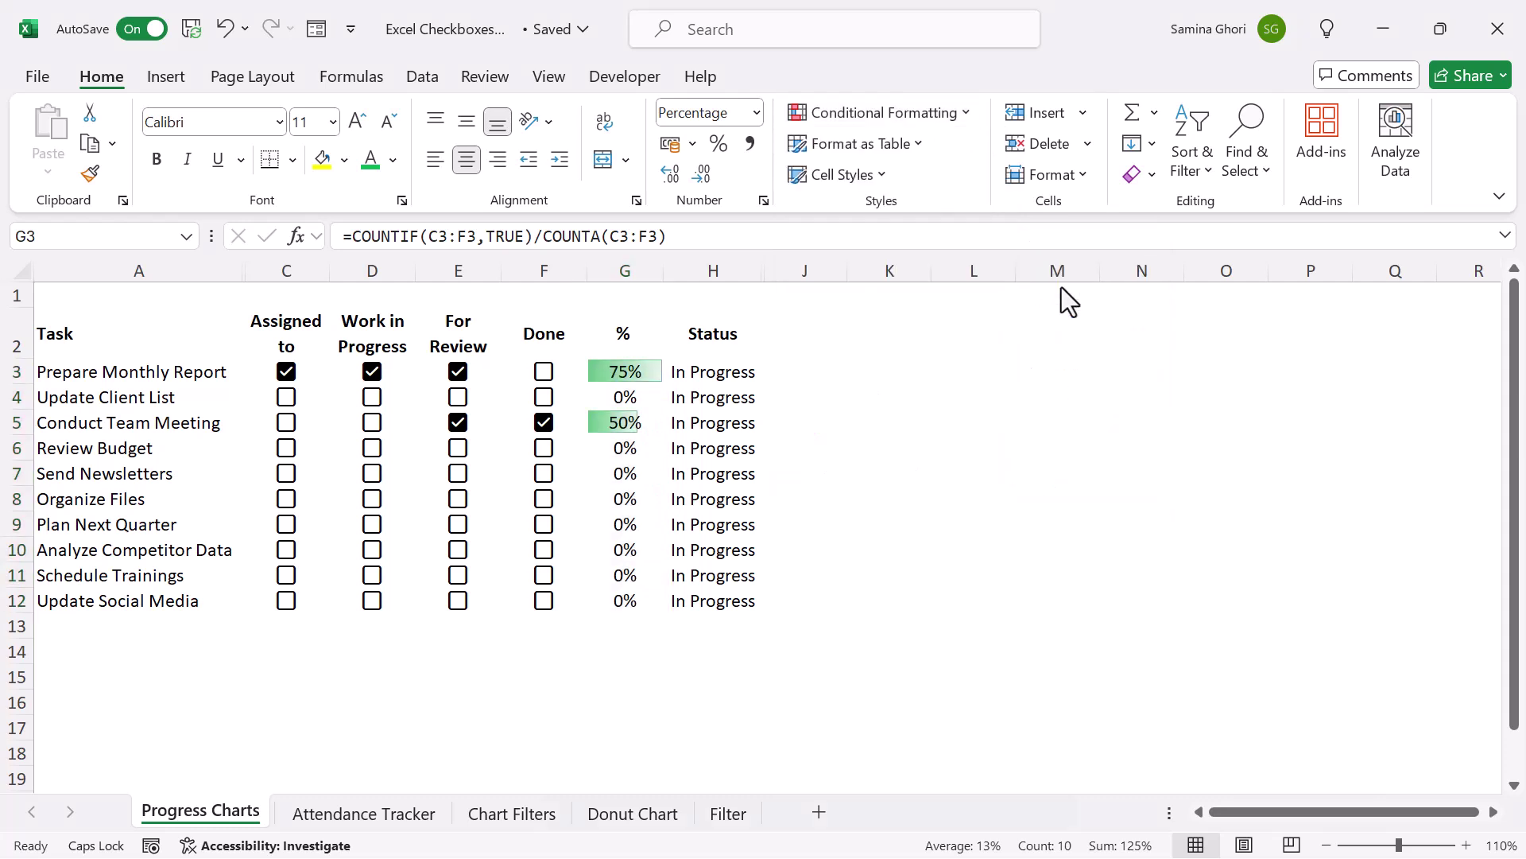
click(616, 439)
click(641, 416)
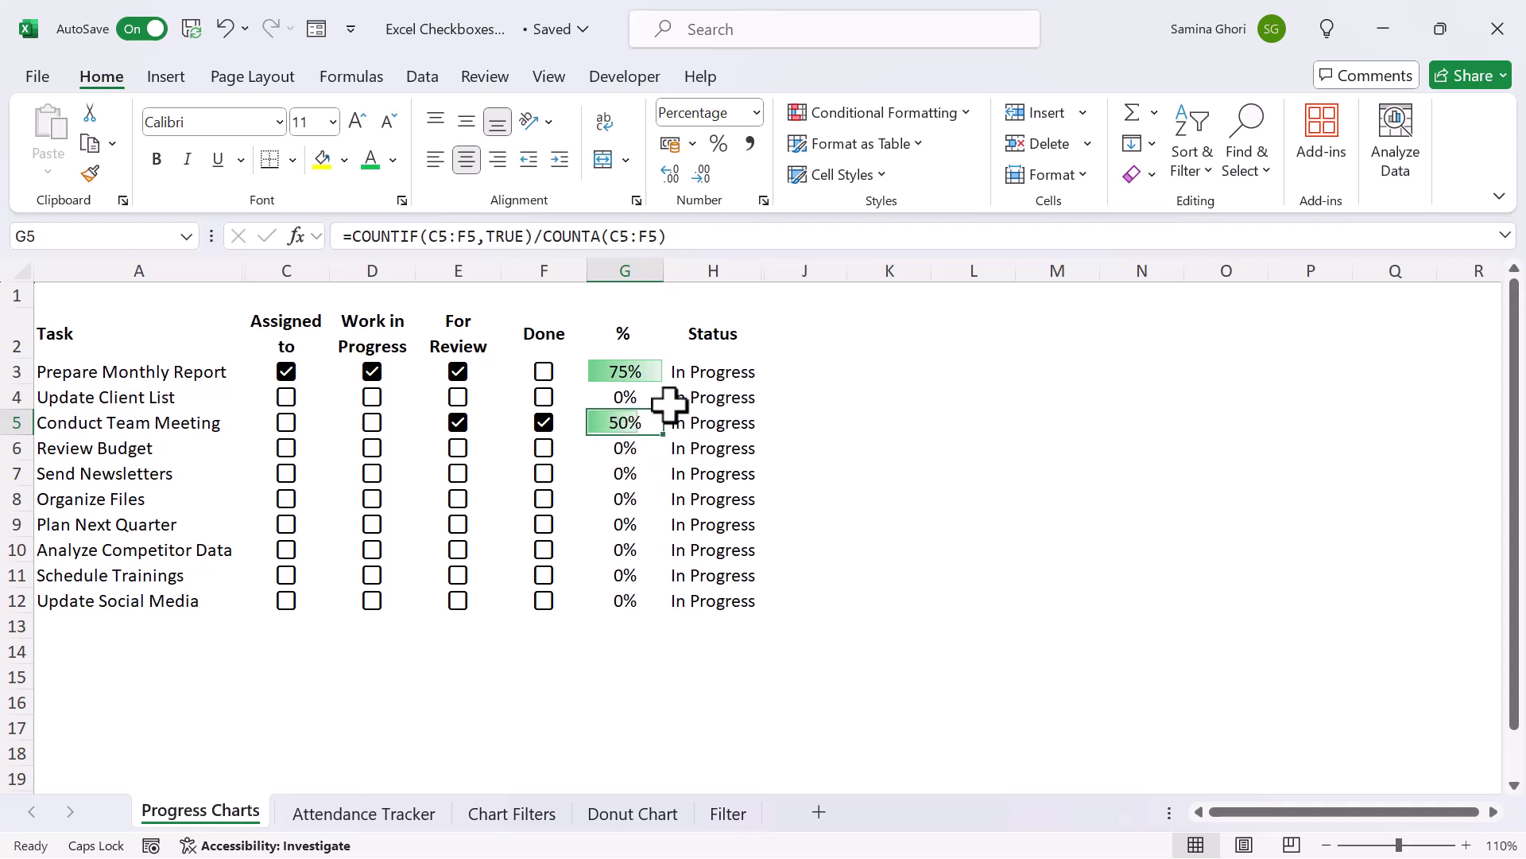
click(372, 424)
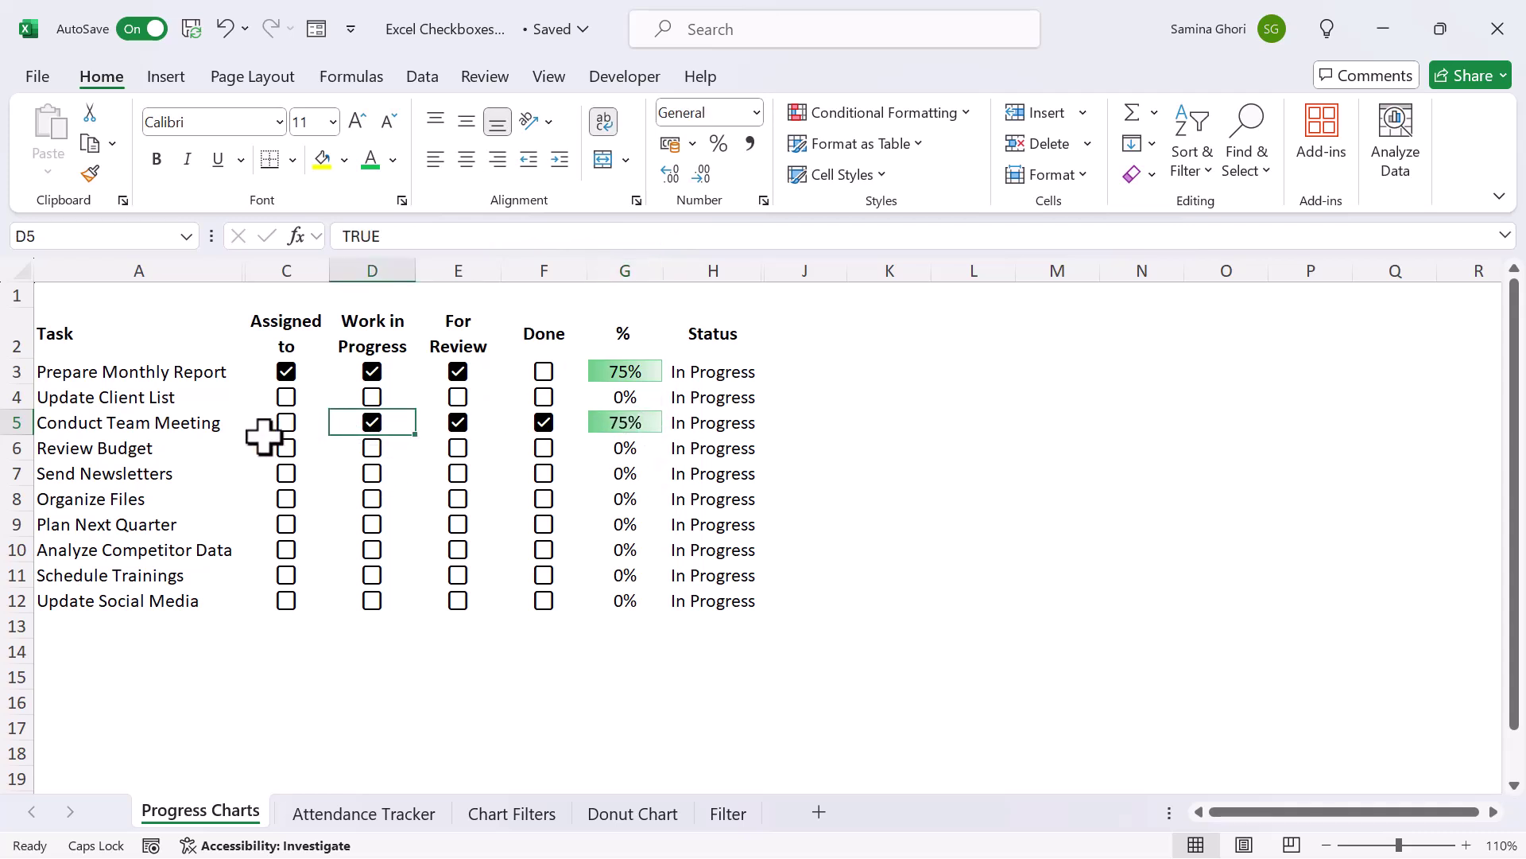
click(286, 424)
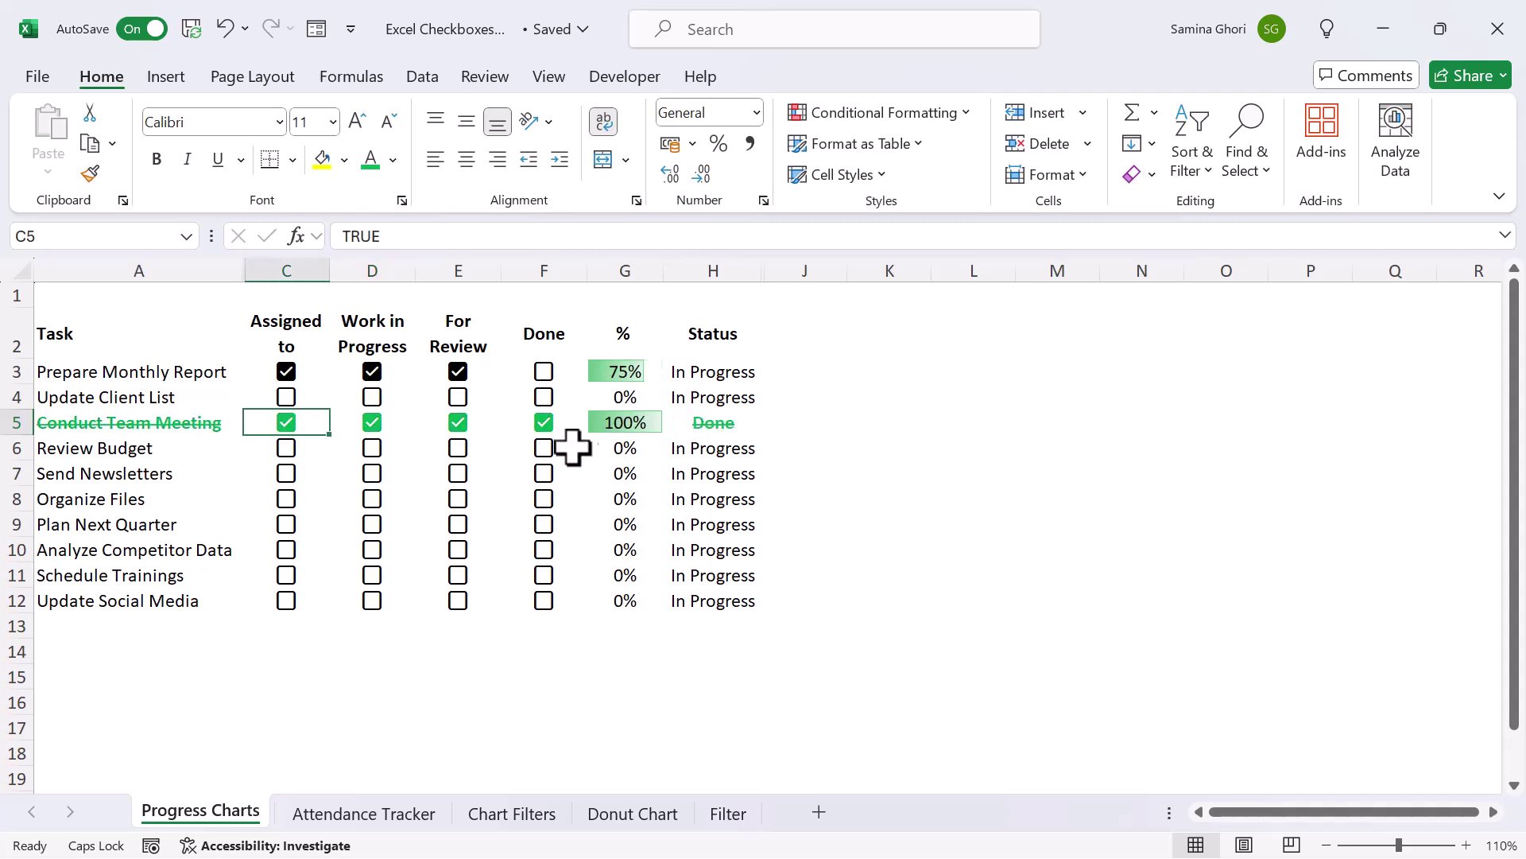
click(286, 424)
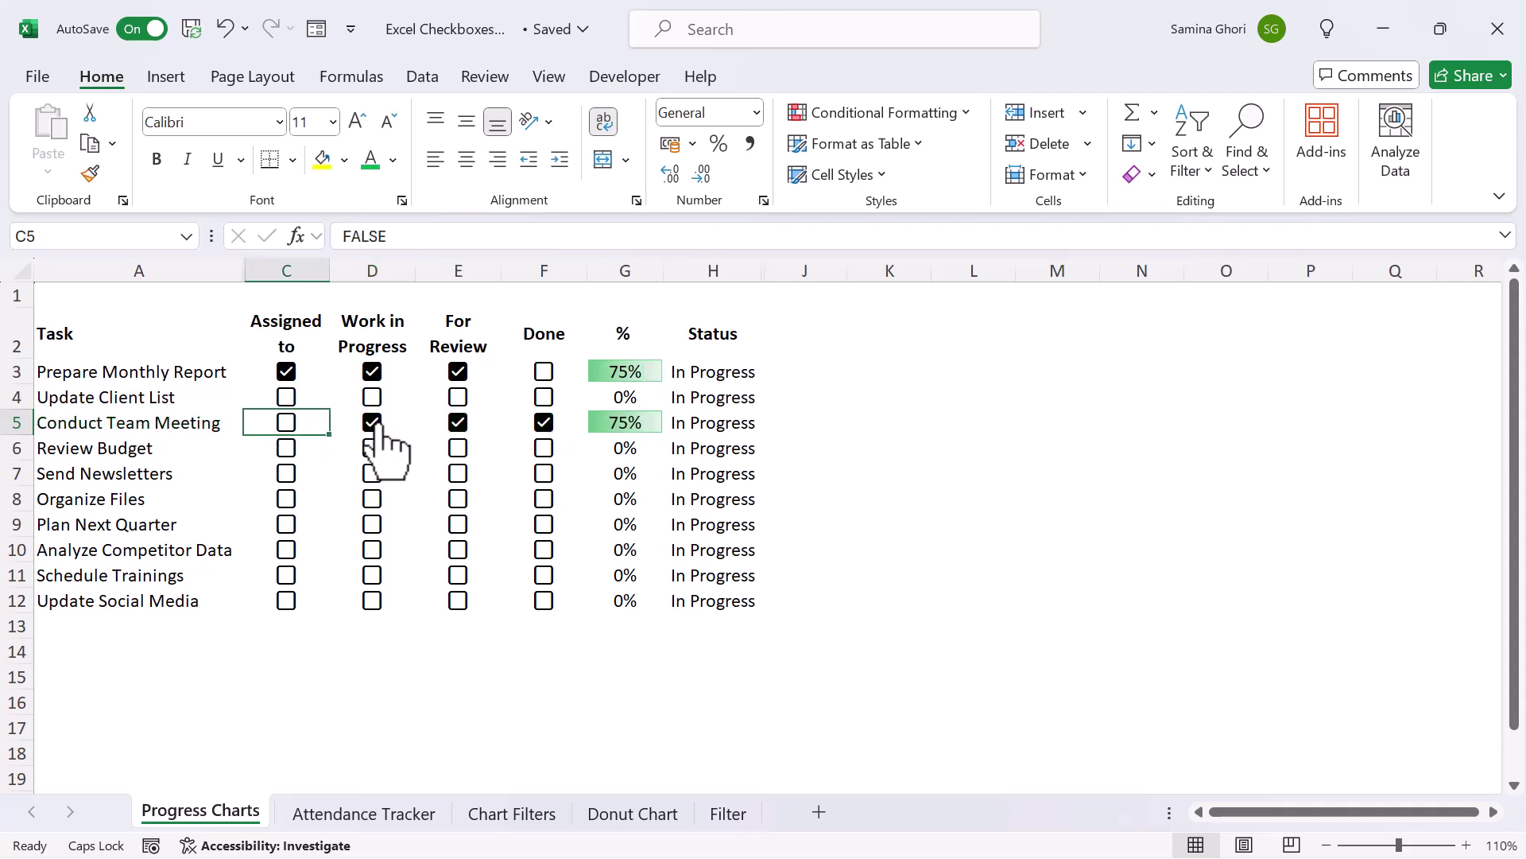
click(372, 424)
click(632, 372)
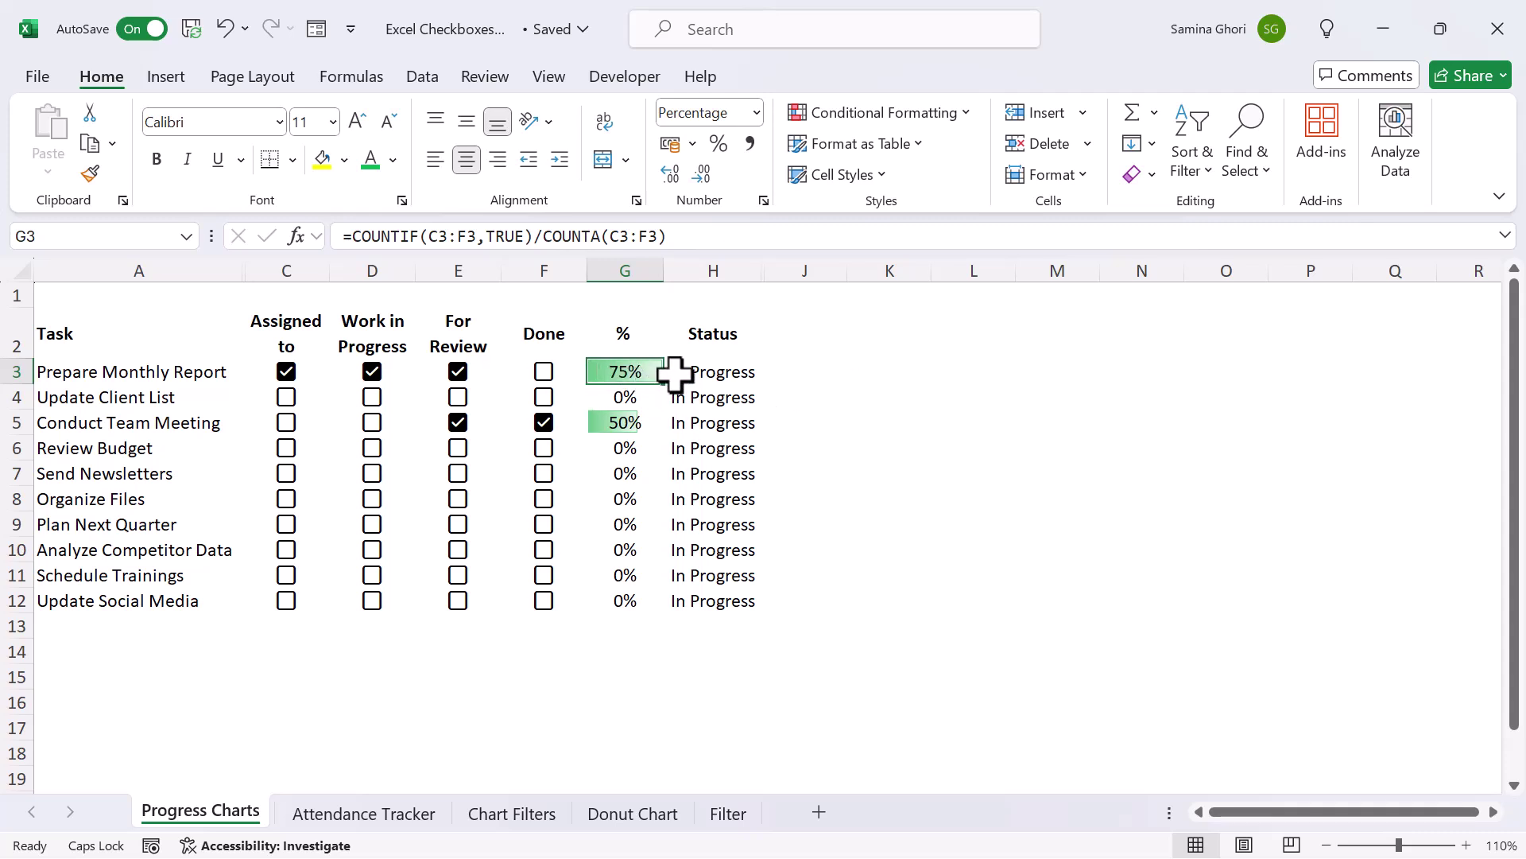
click(630, 394)
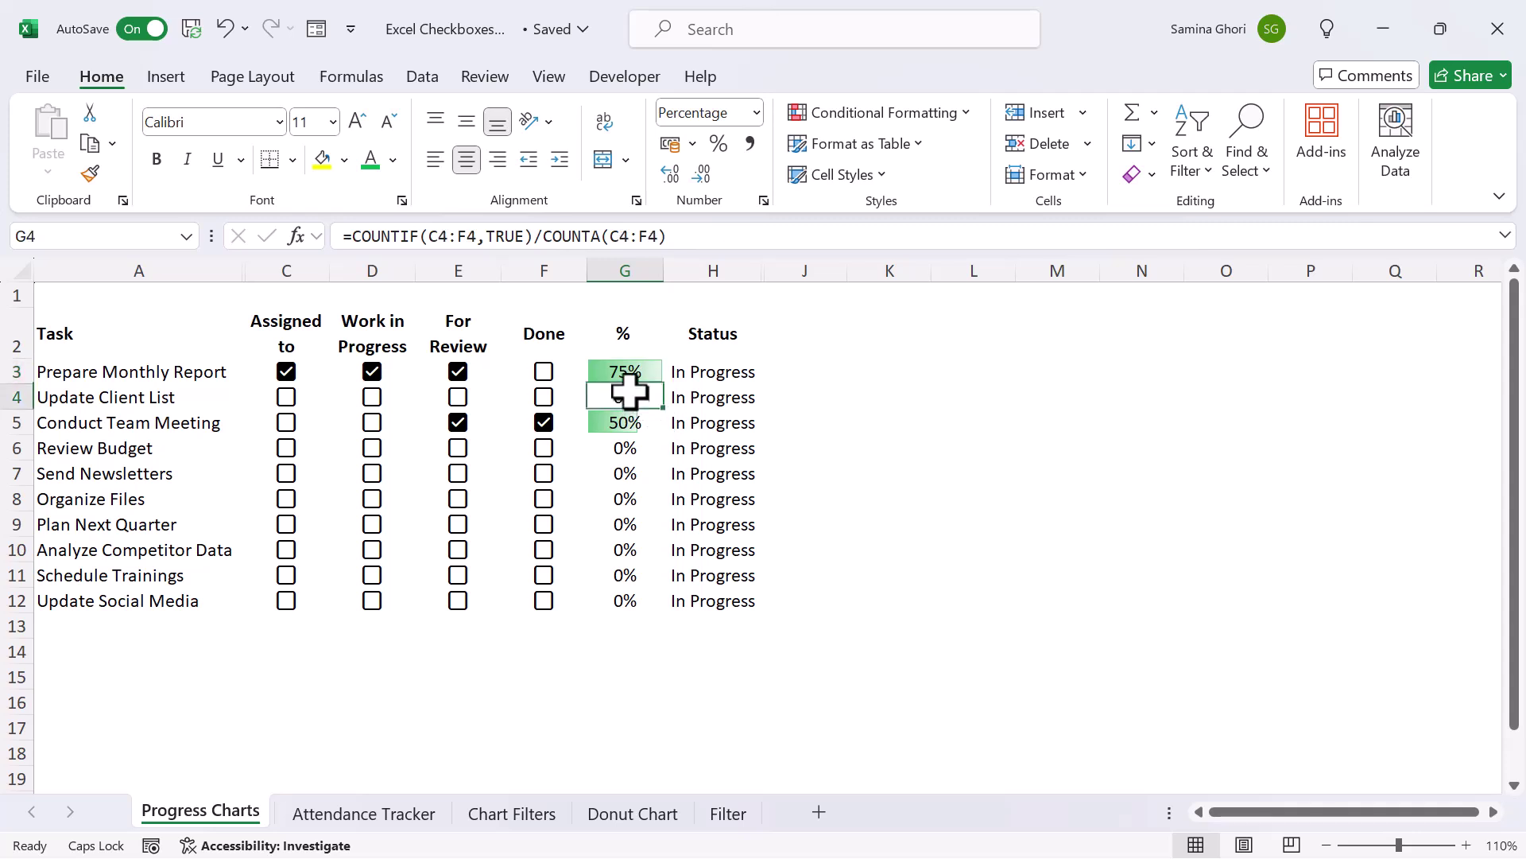
click(639, 368)
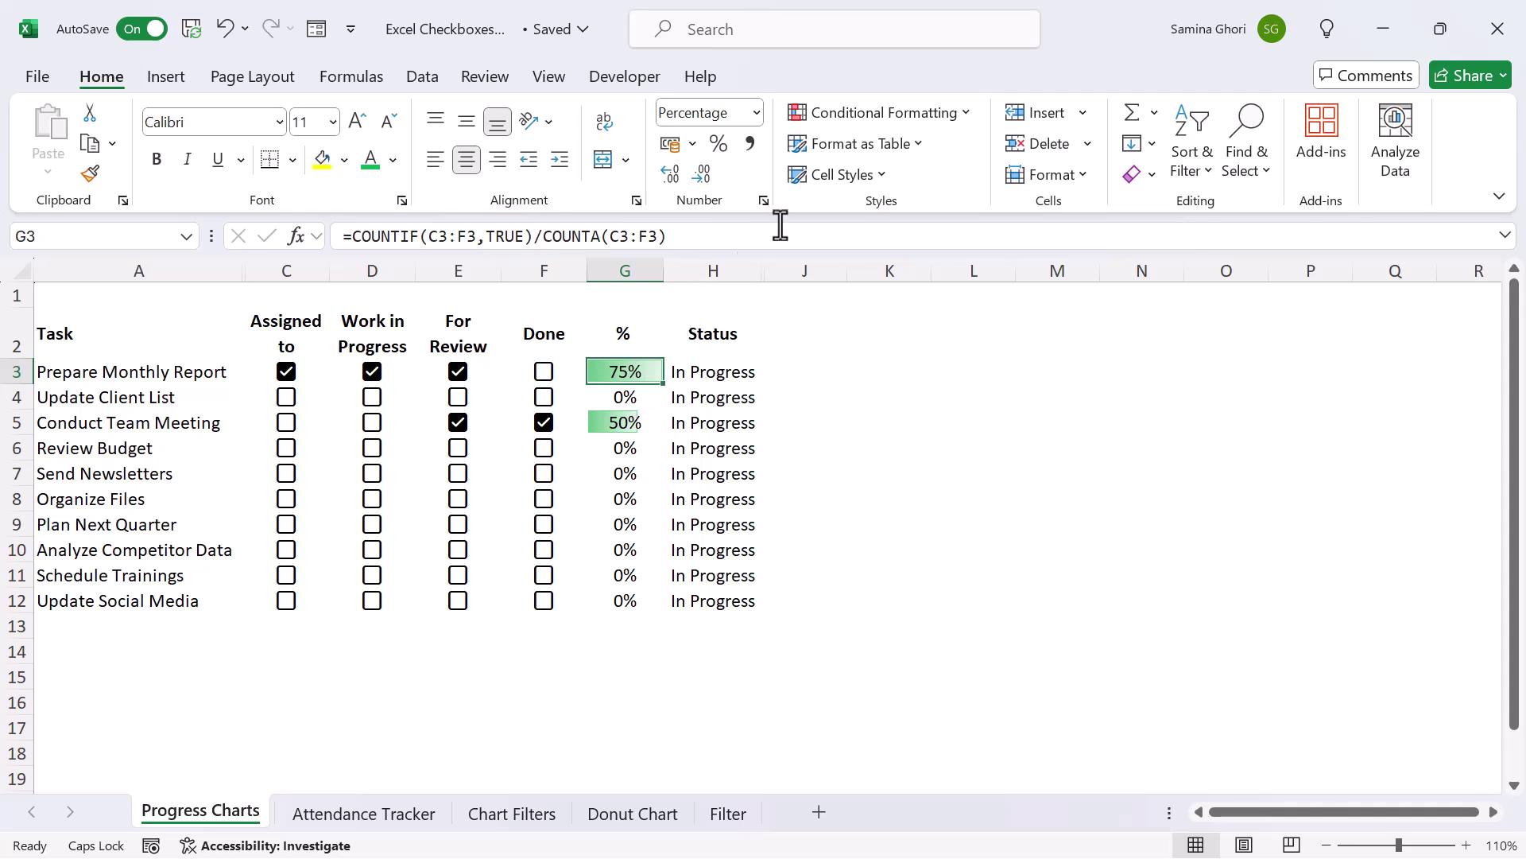
Step: Open the Data Bar rule for G3:G12 from the Conditional Formatting Rules Manager for editing
click(965, 113)
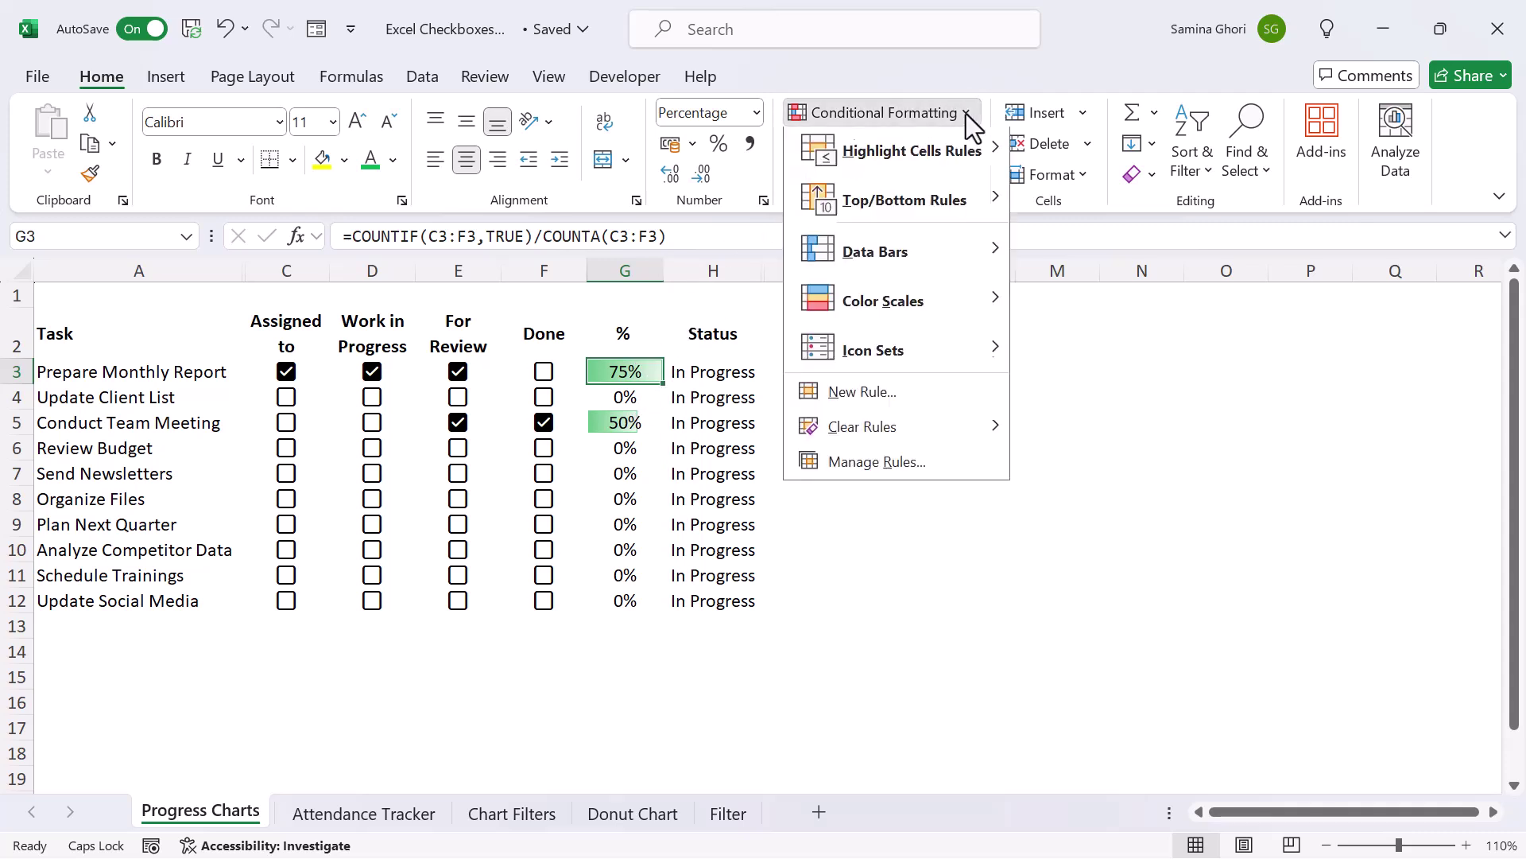
click(892, 466)
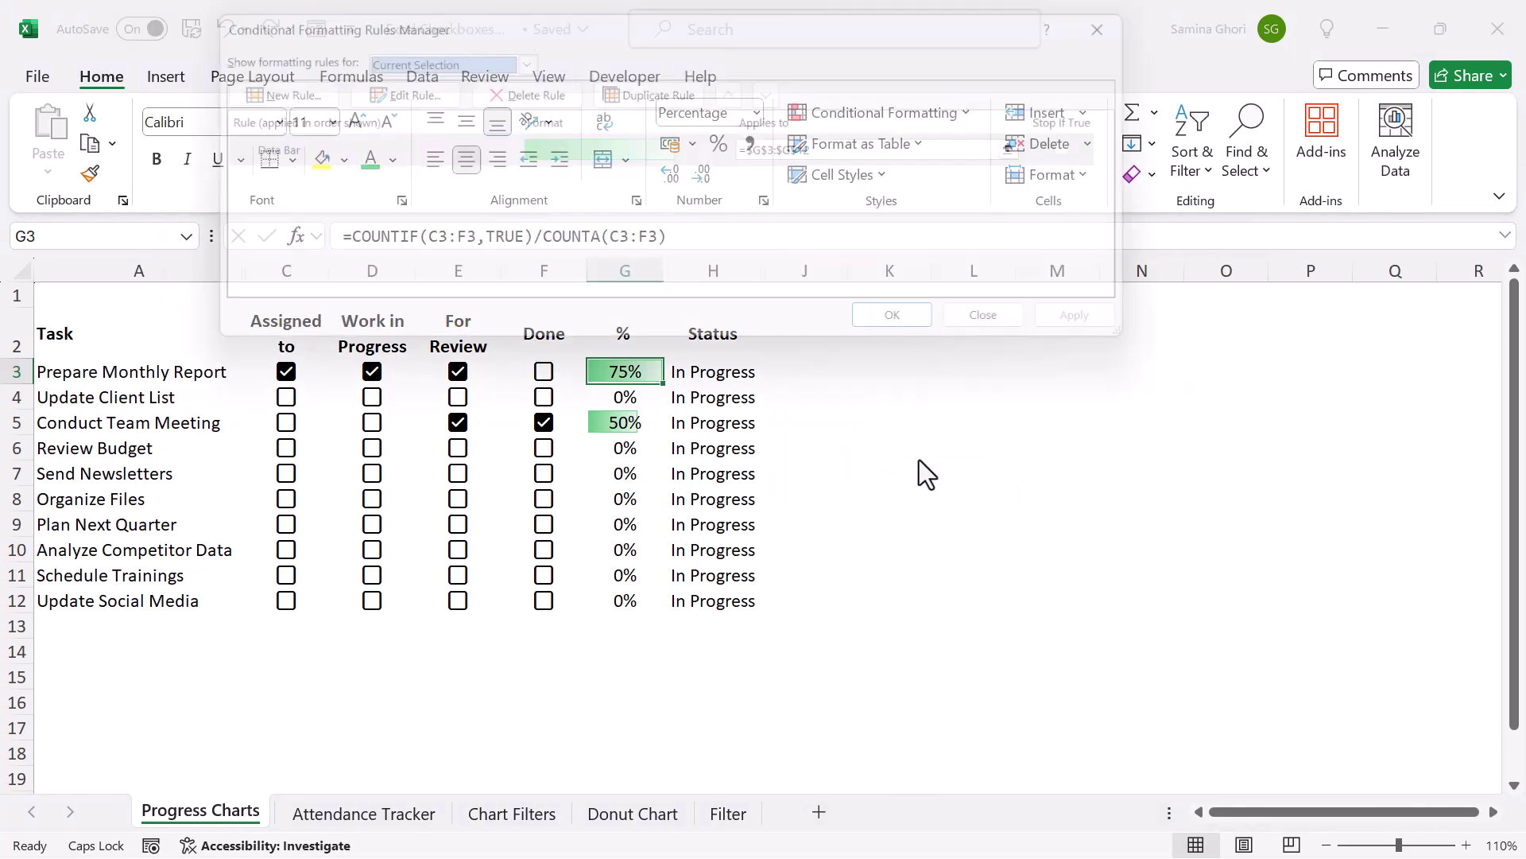
drag(718, 22, 1056, 12)
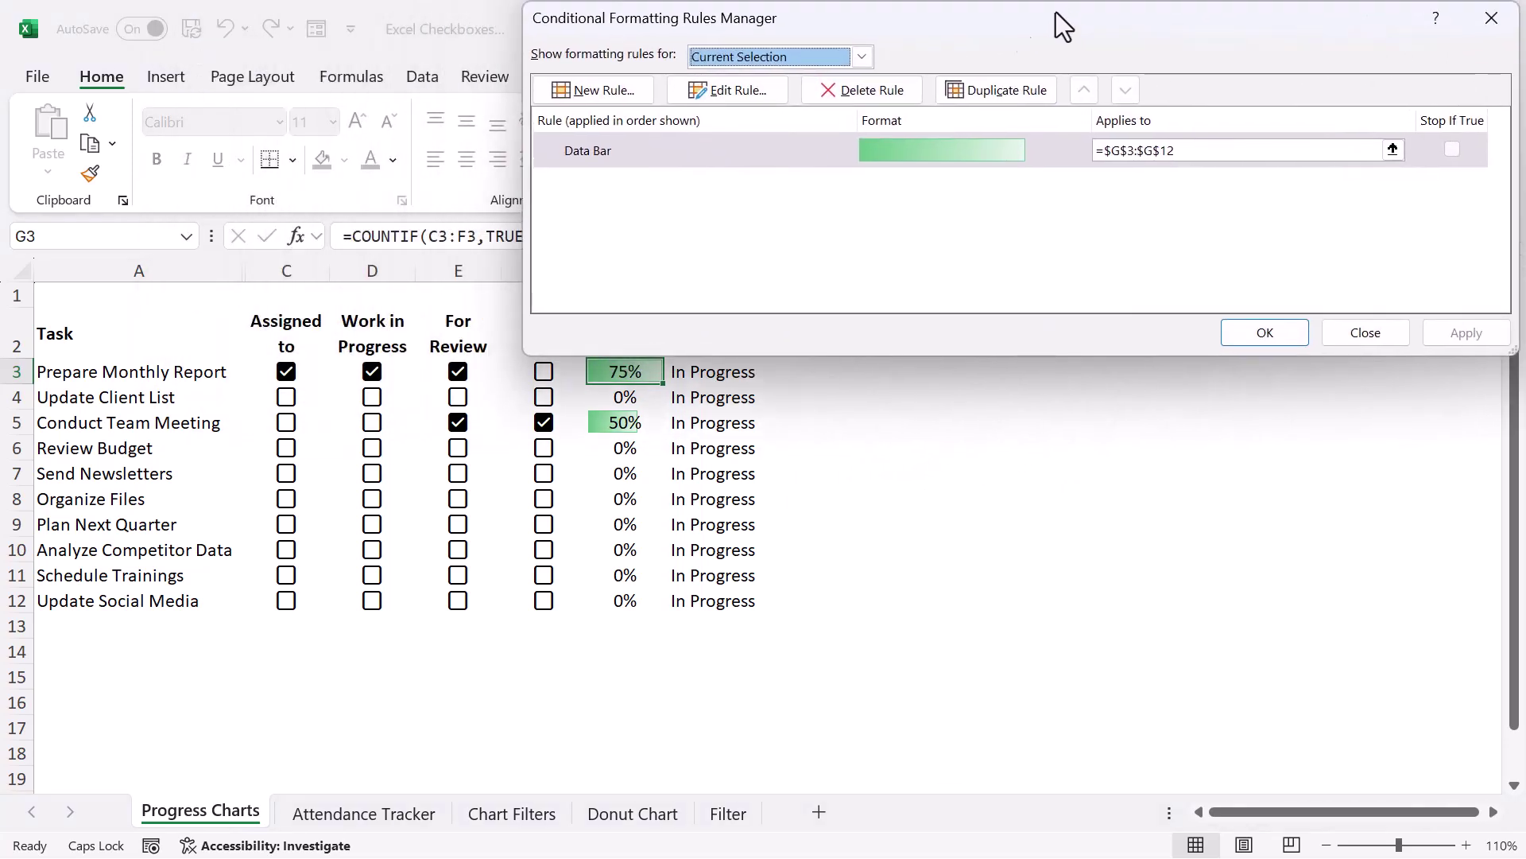
click(716, 154)
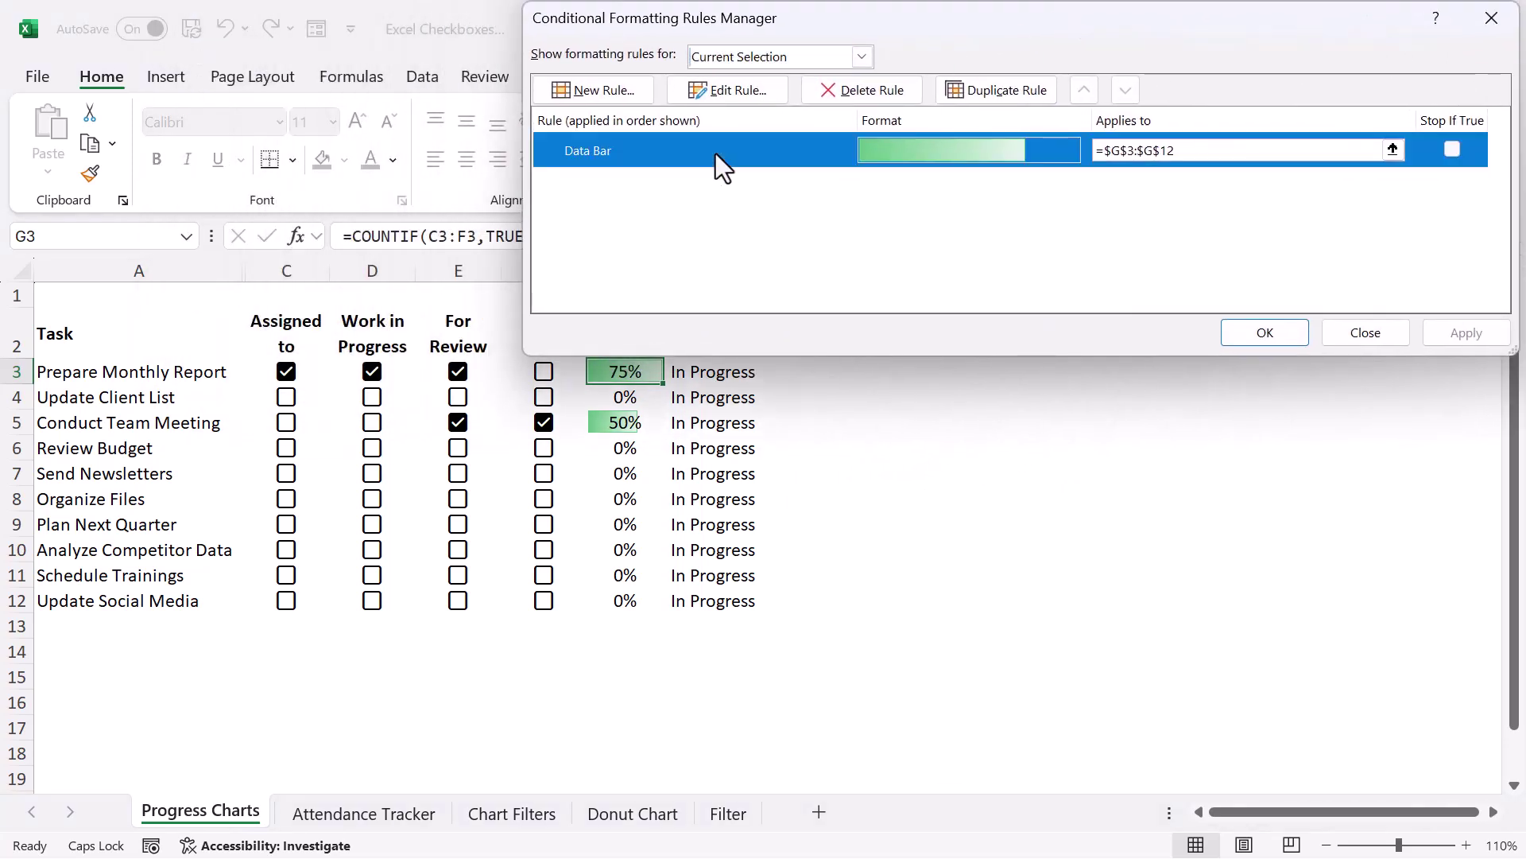
click(751, 88)
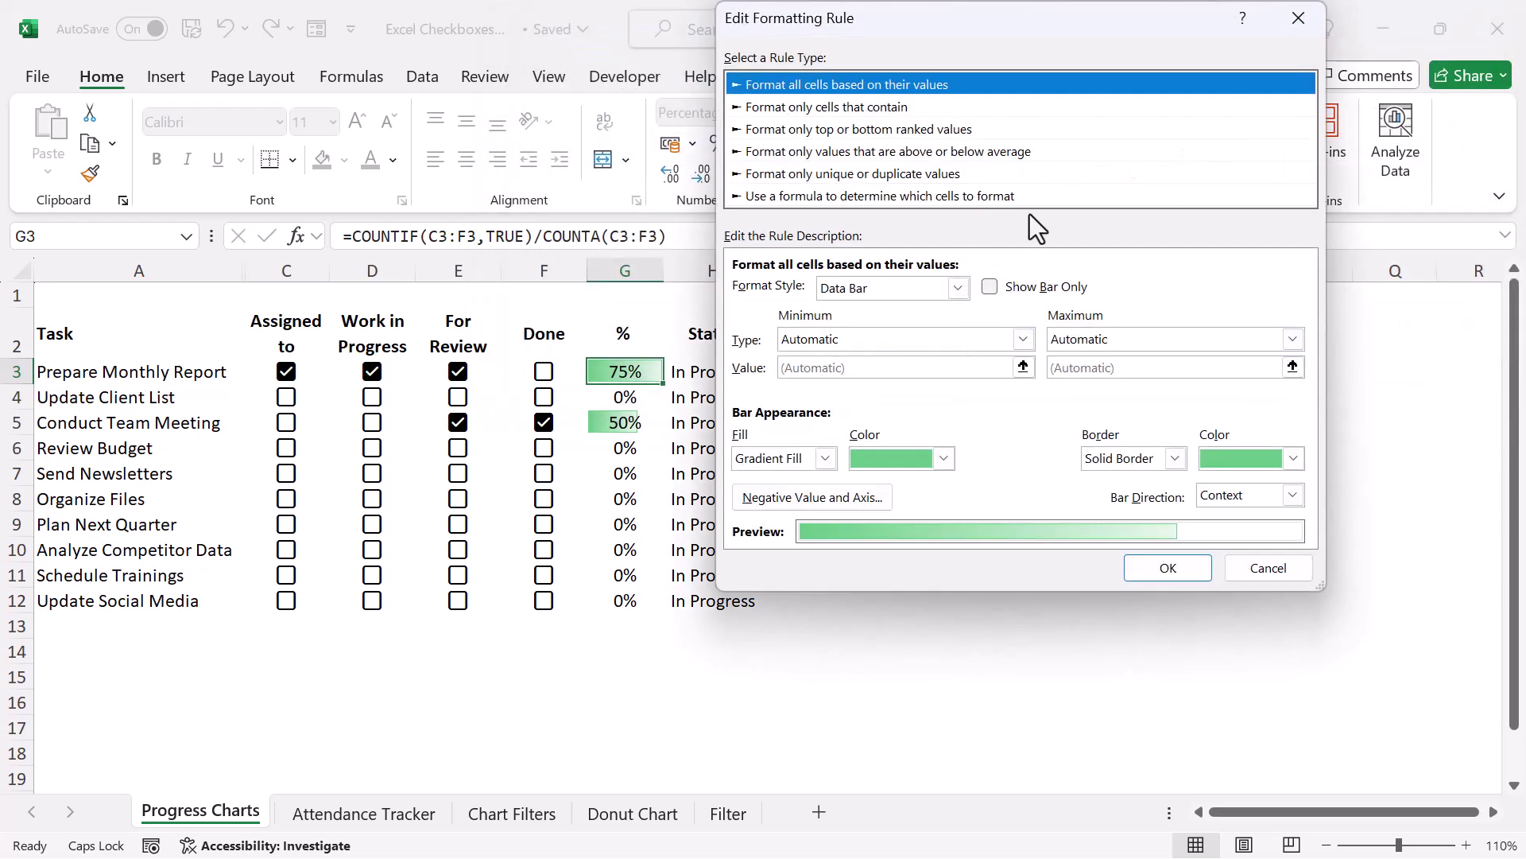
drag(989, 25, 1056, 59)
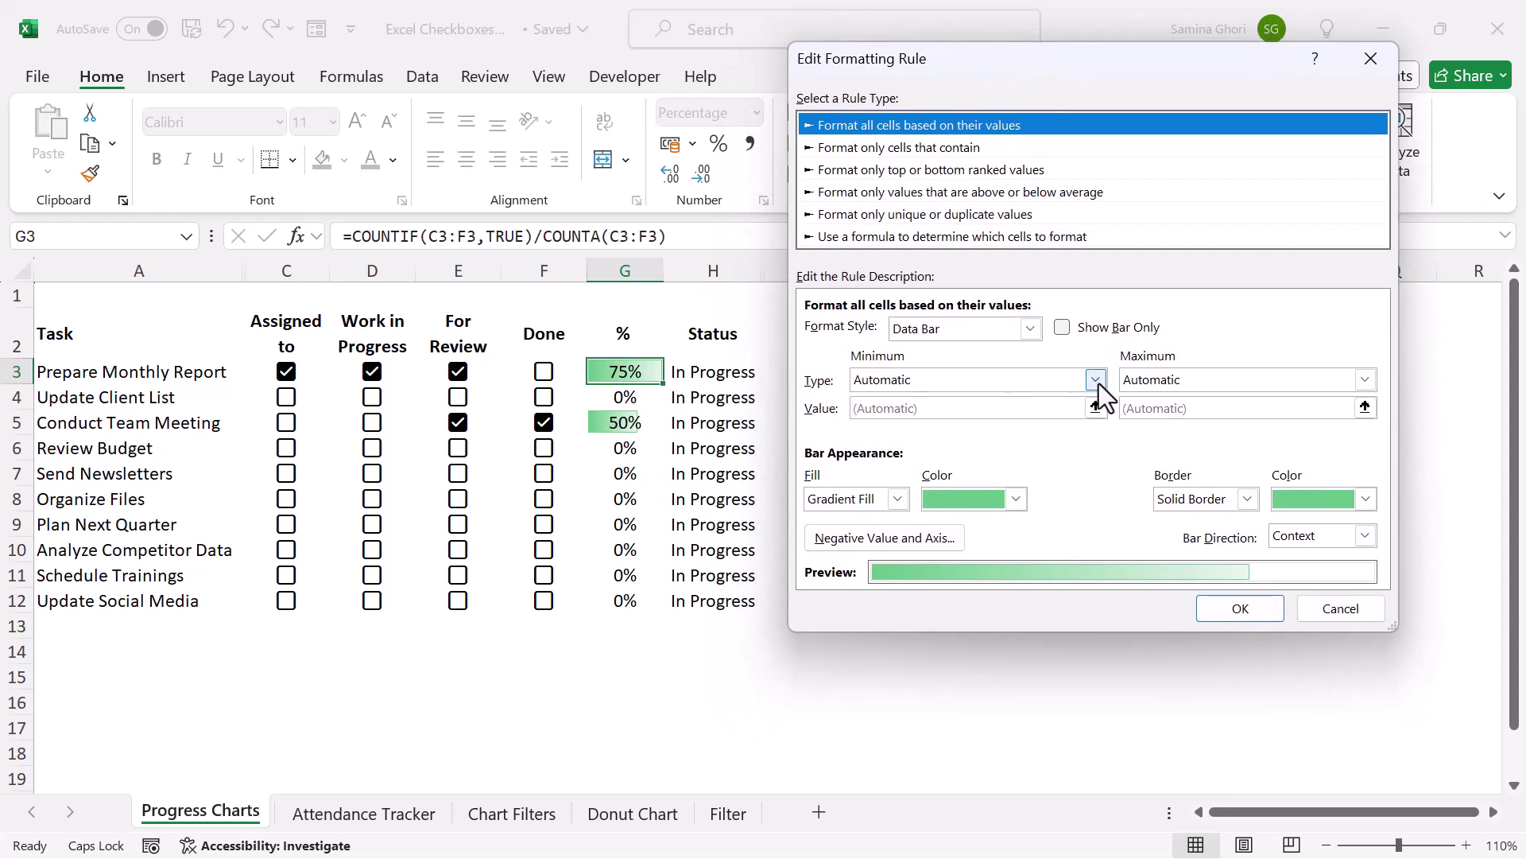
Step: Set the bar minimum to Number 0 and the maximum to Number 1, then apply the rule
click(1065, 380)
click(883, 418)
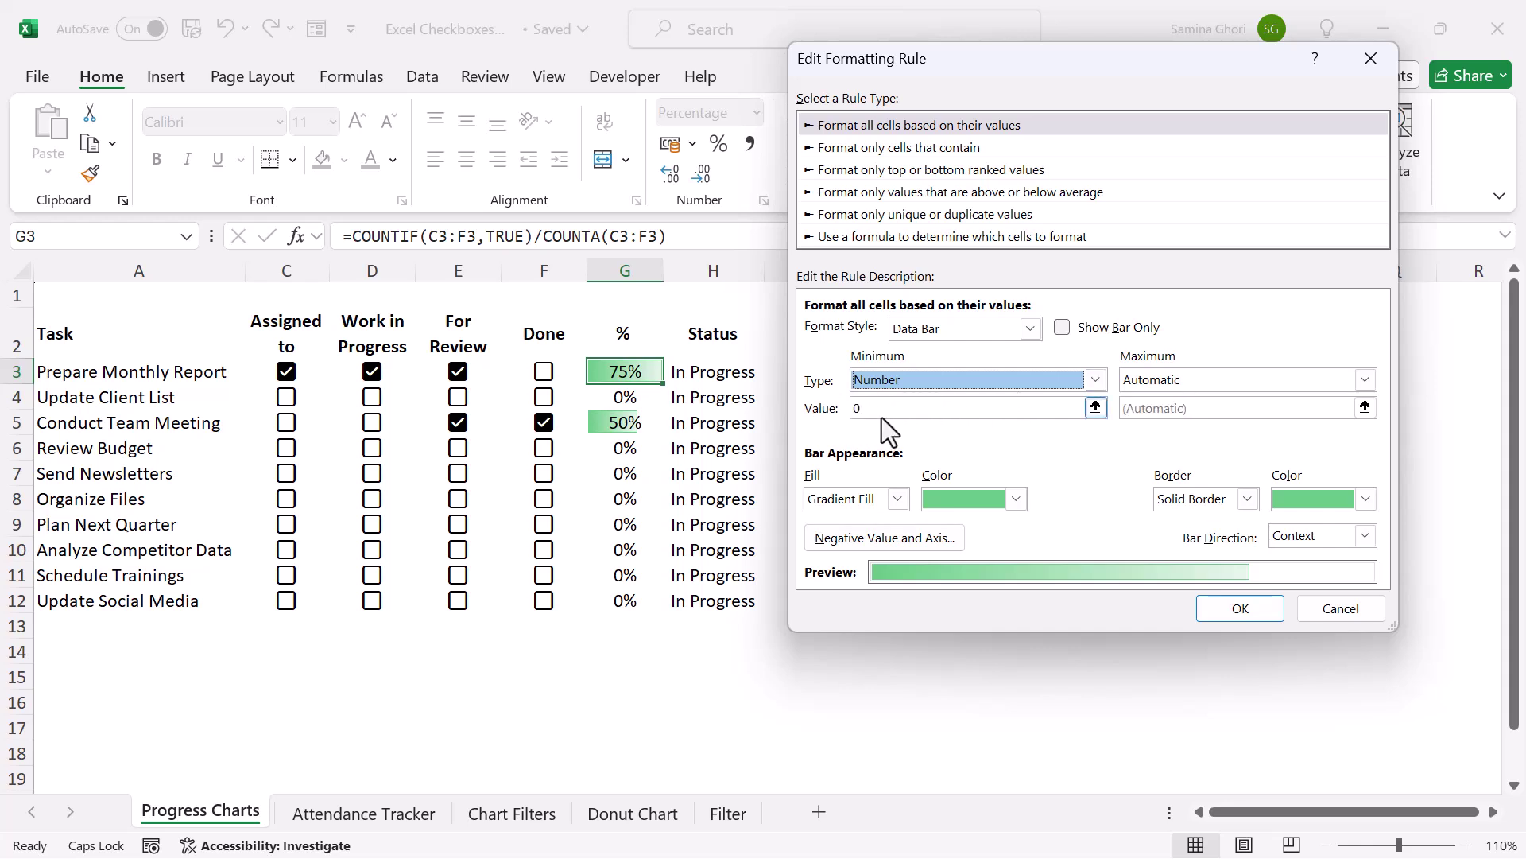
click(1157, 376)
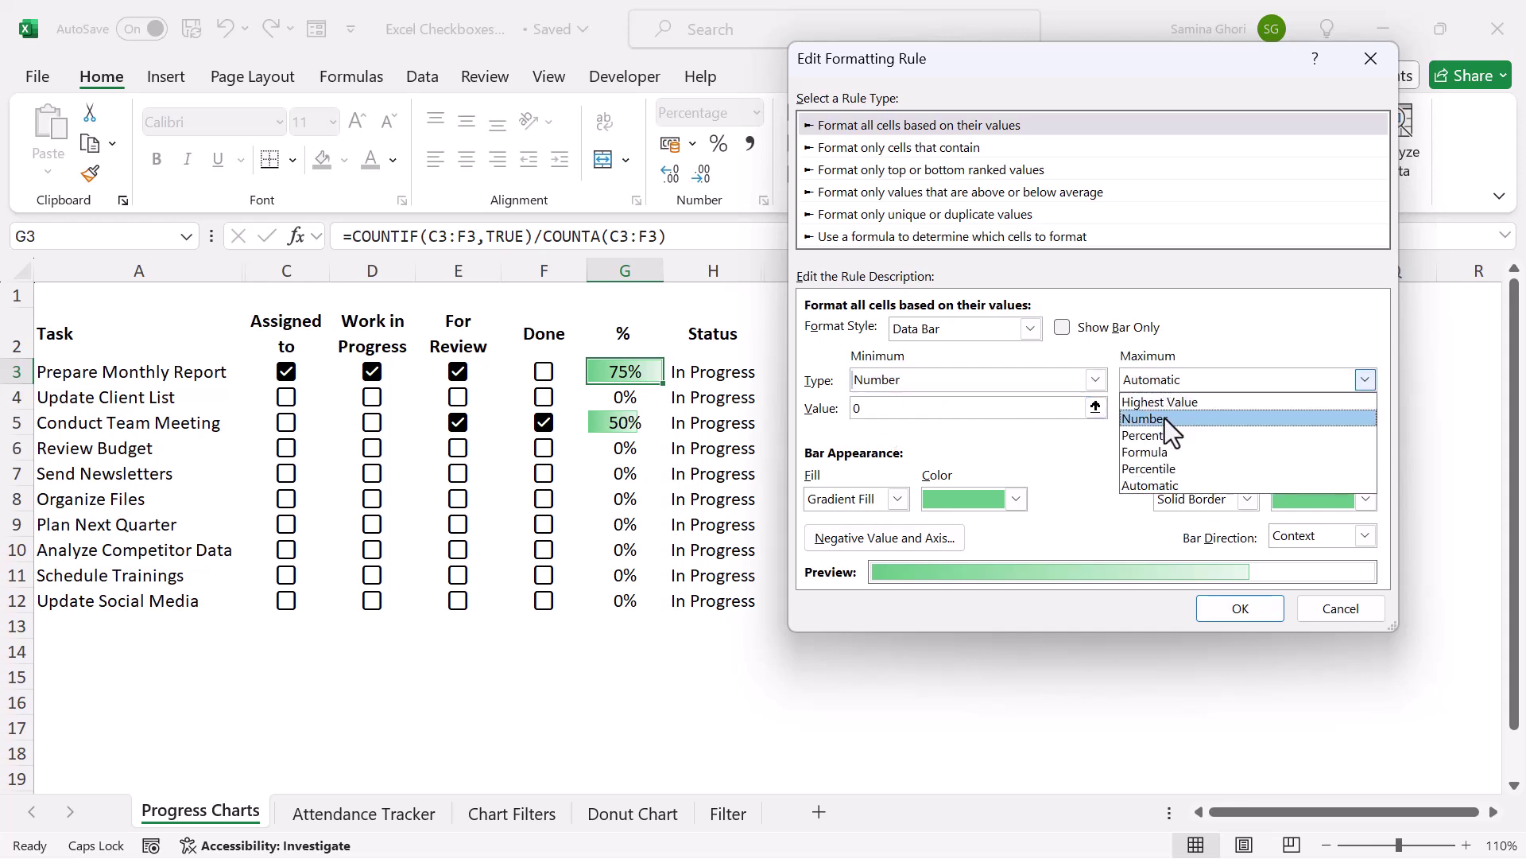
click(1169, 416)
click(1173, 407)
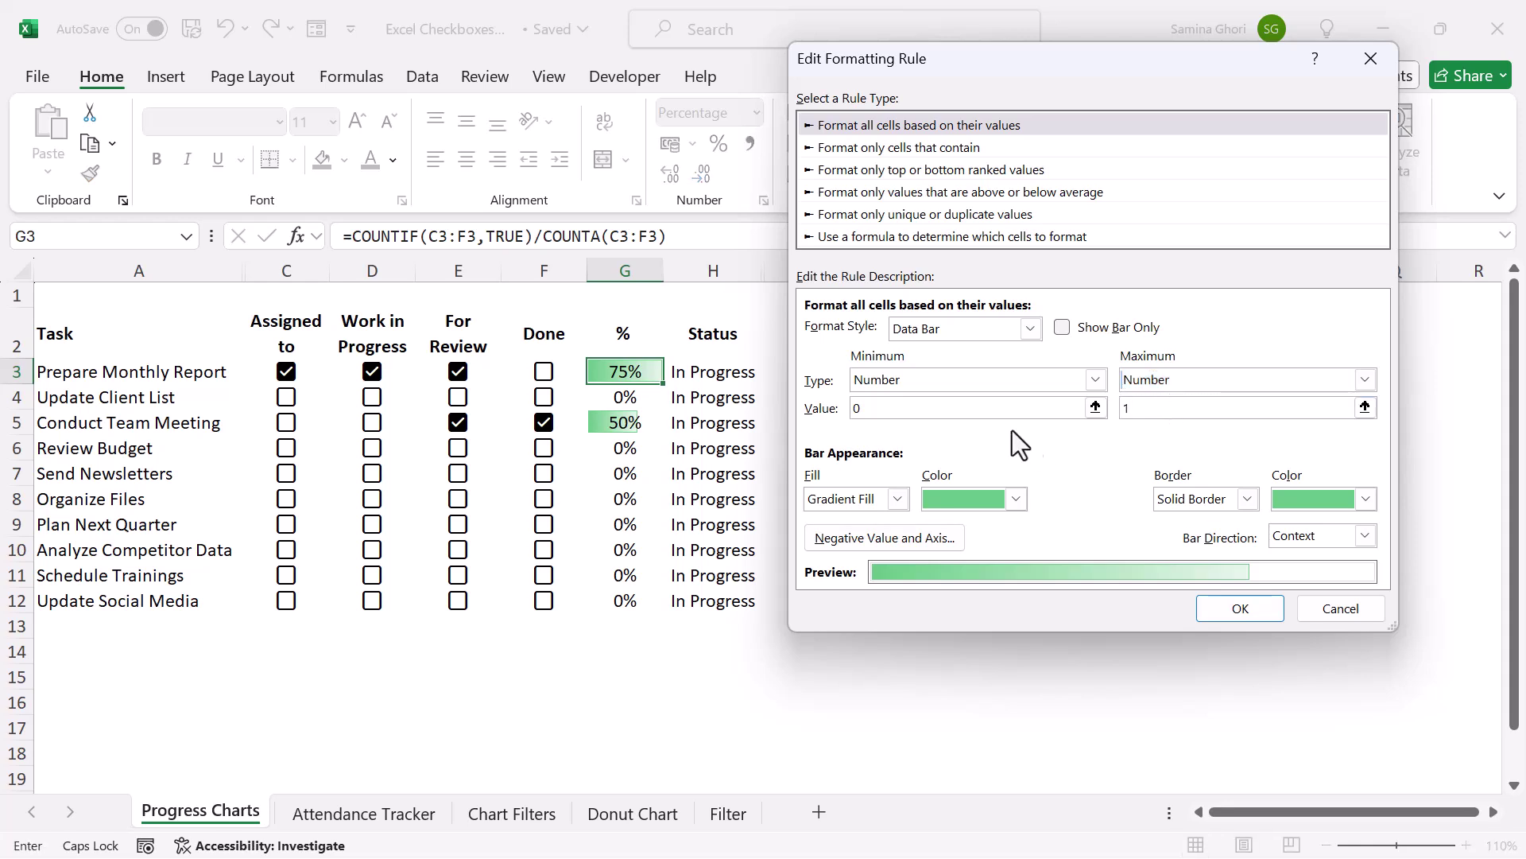
click(1002, 379)
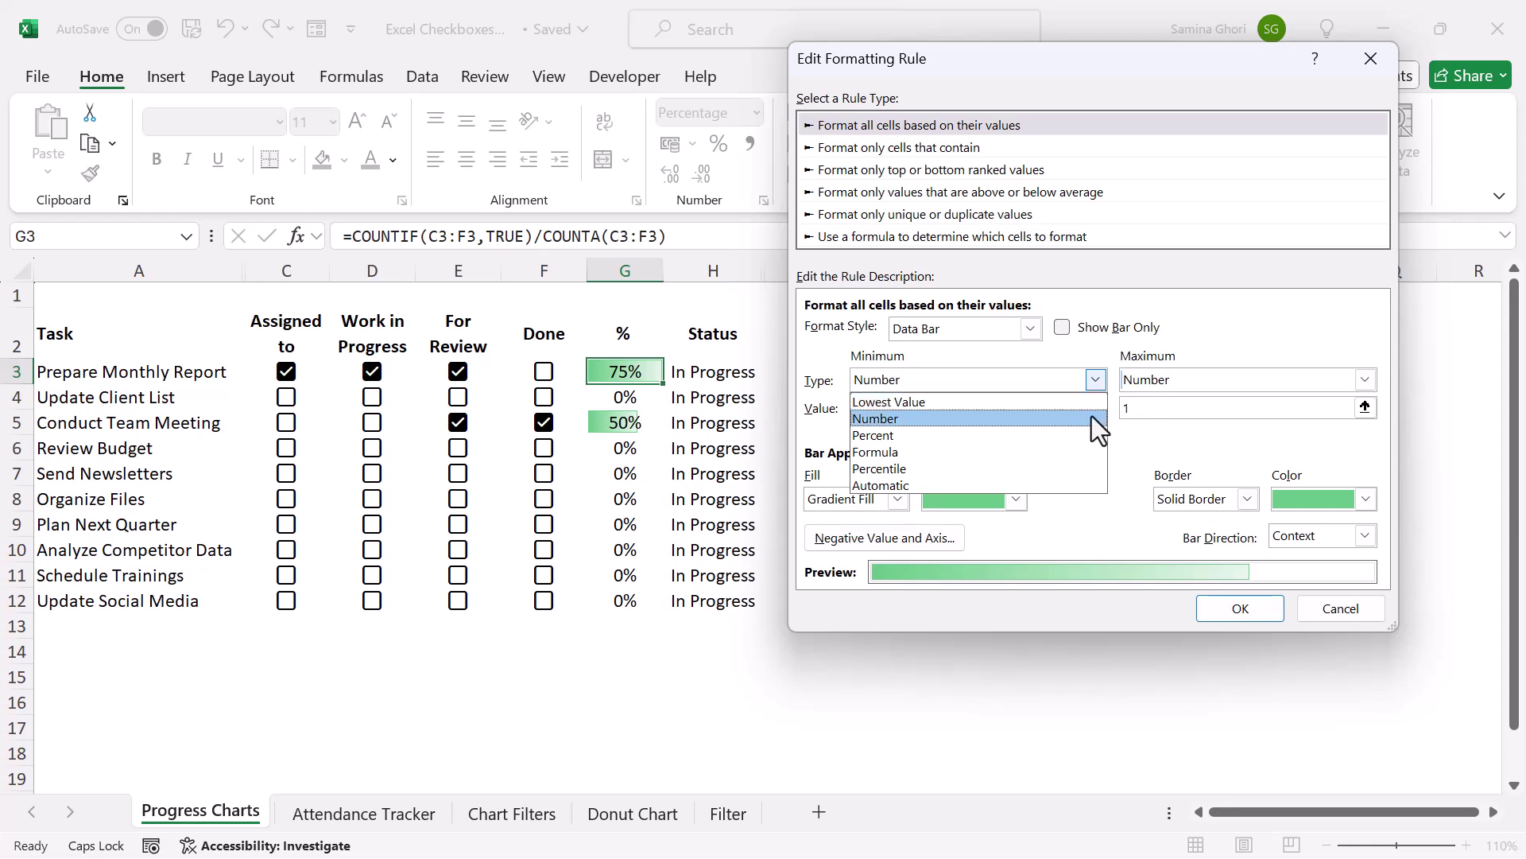
click(1033, 378)
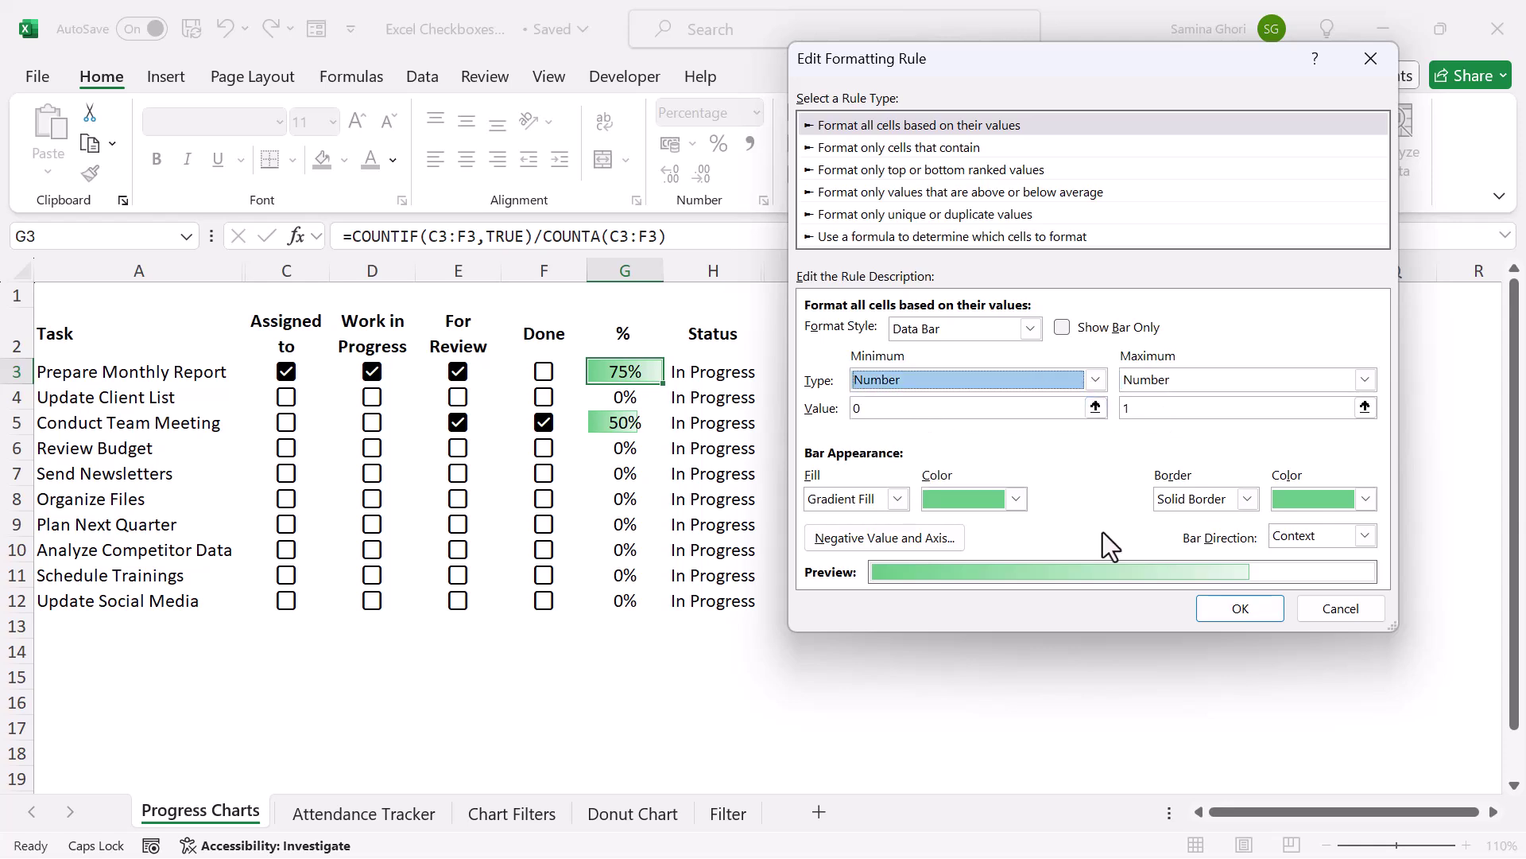
click(1257, 609)
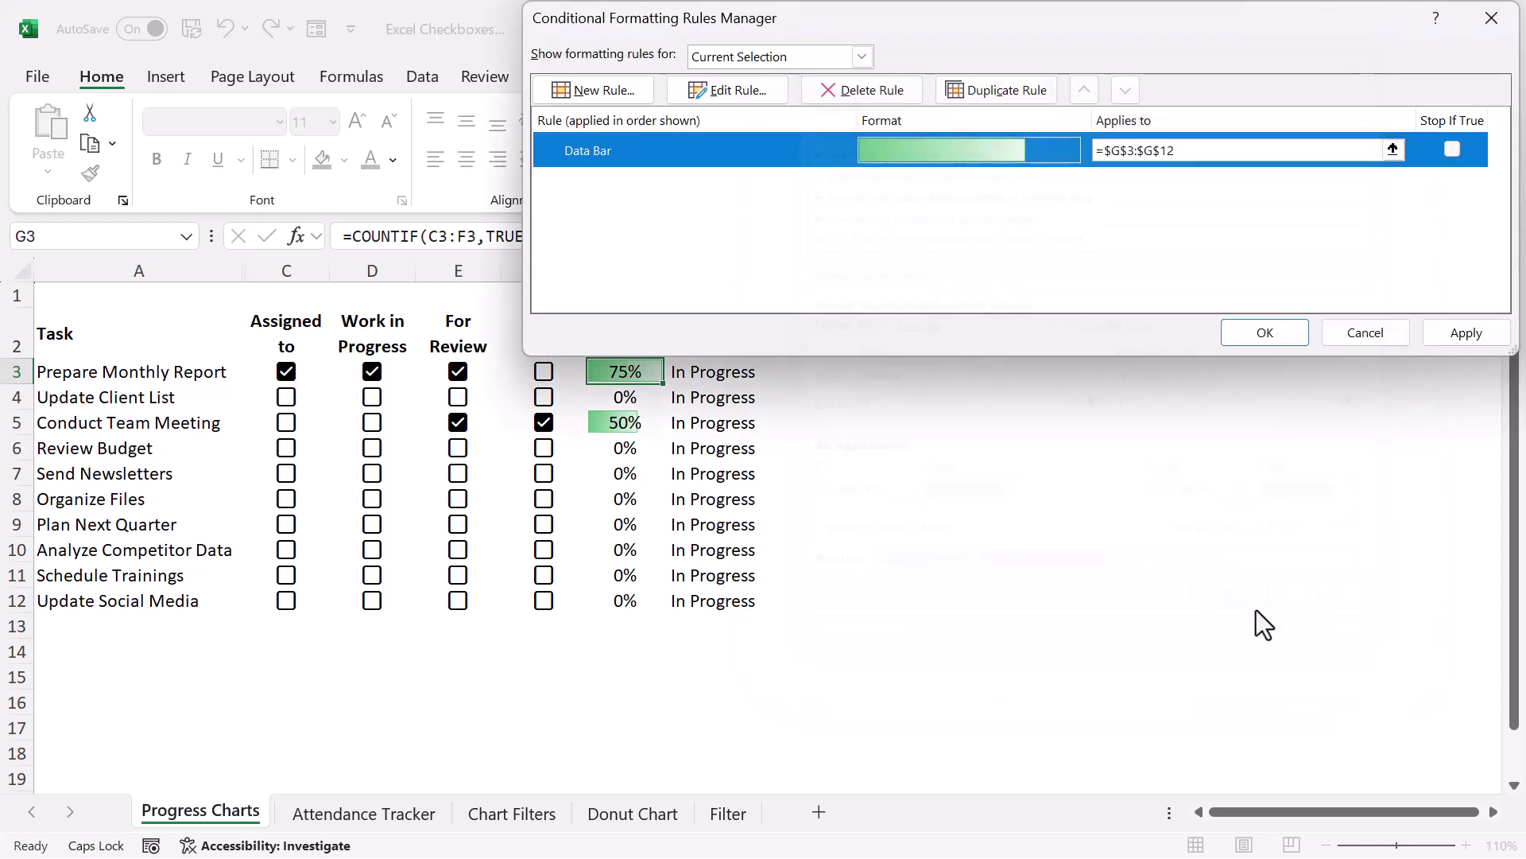
click(1483, 326)
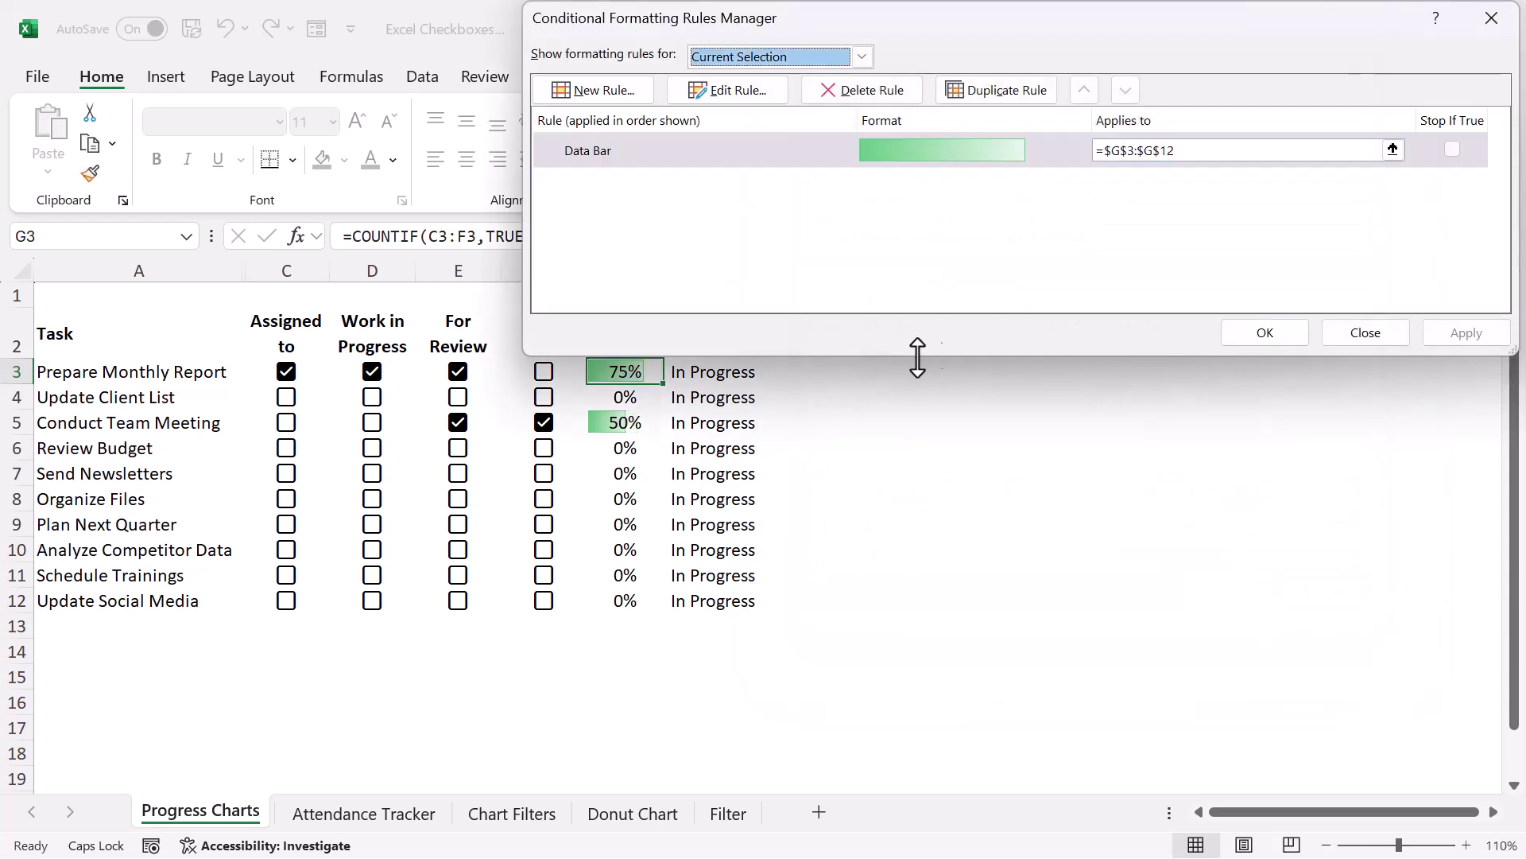
Step: Untick Done, Work in Progress and Assigned to for Prepare Monthly Report, leaving only For Review at 25%
click(1280, 337)
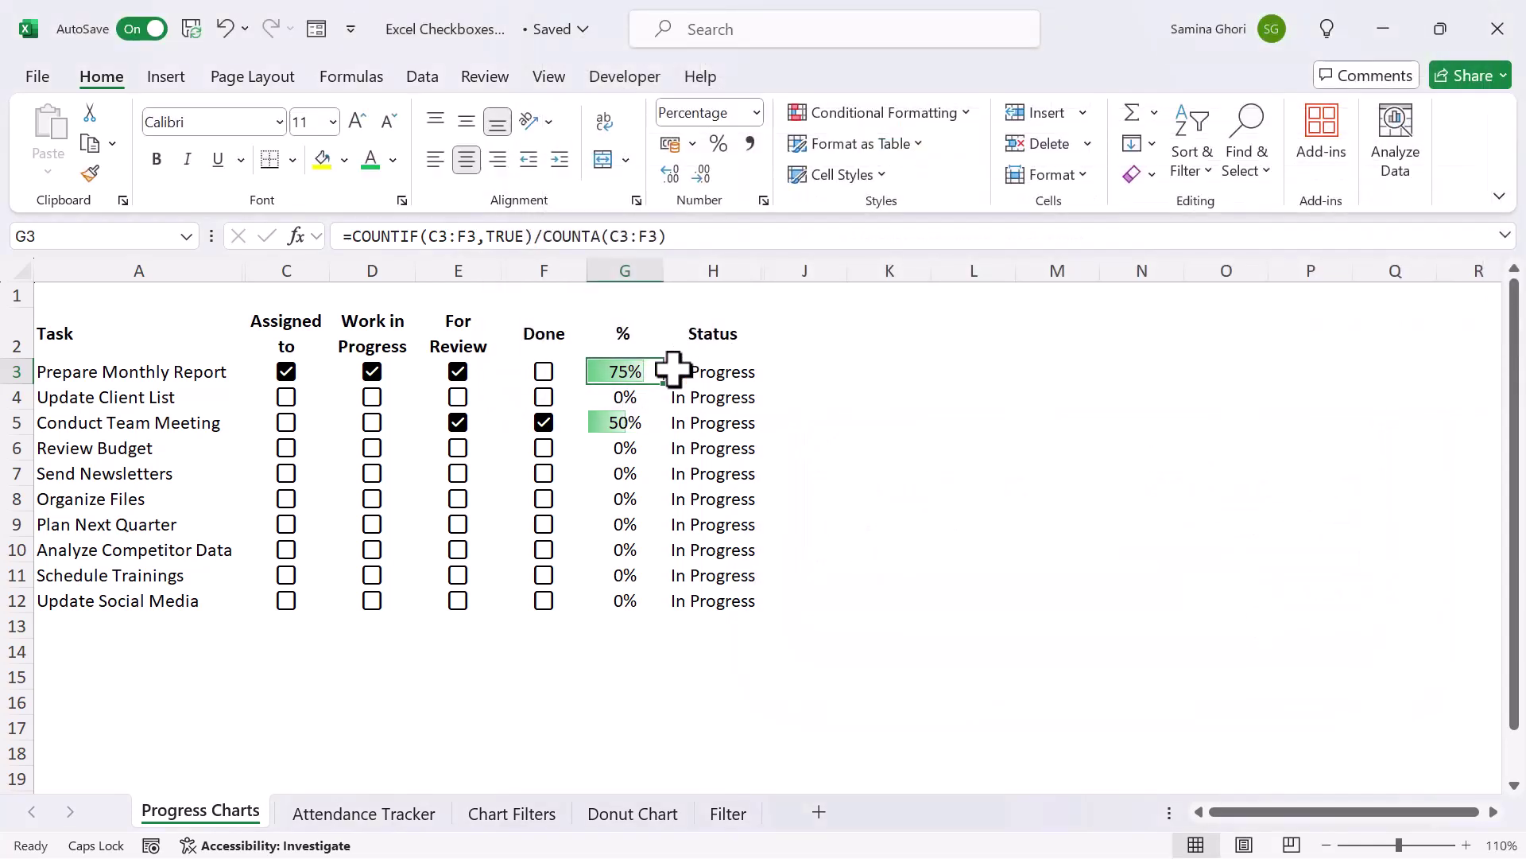
click(689, 369)
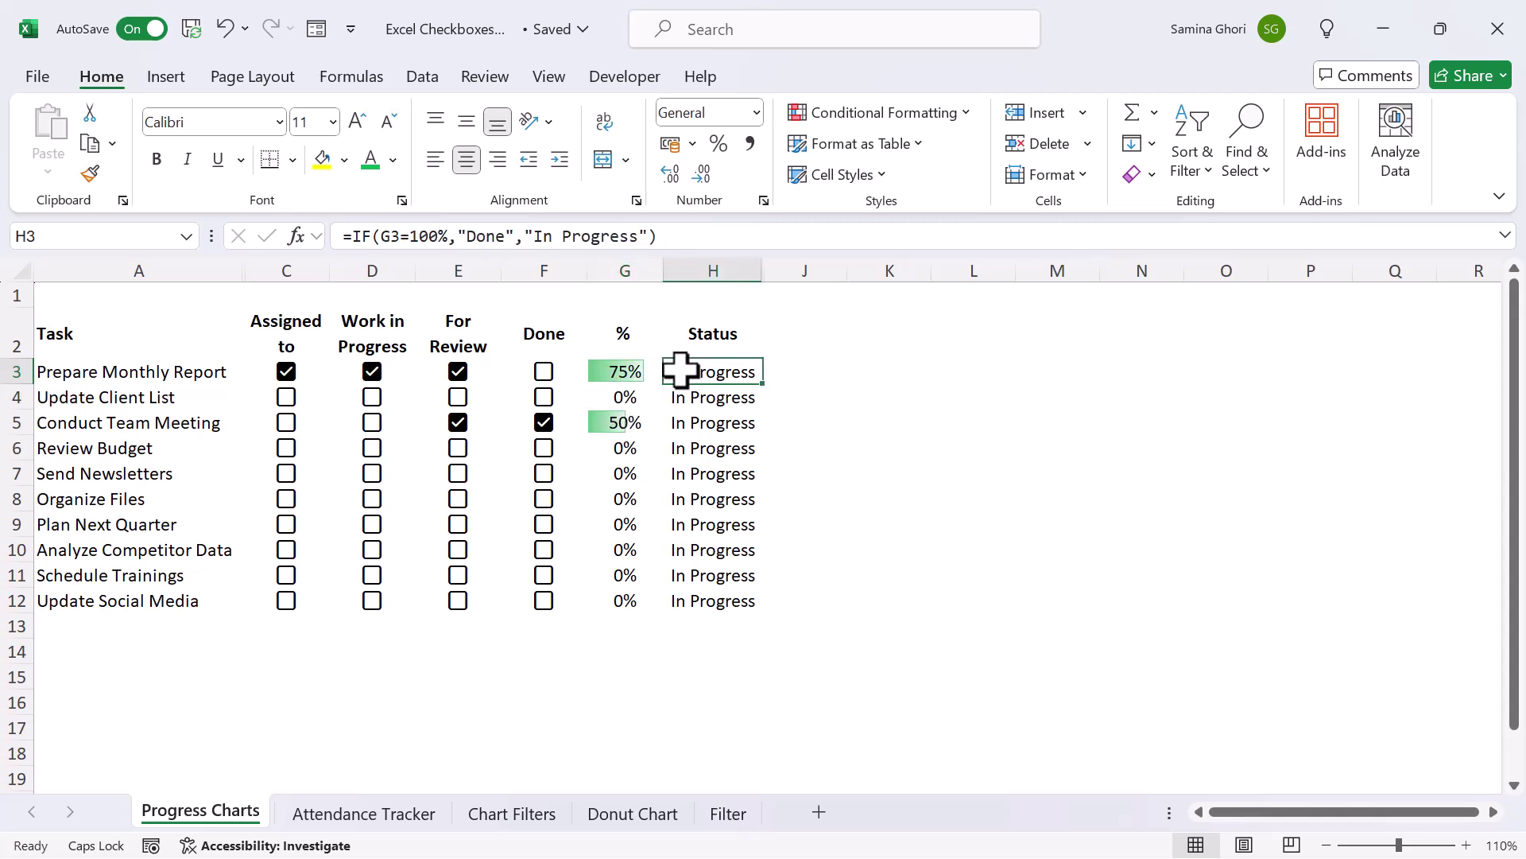
click(628, 371)
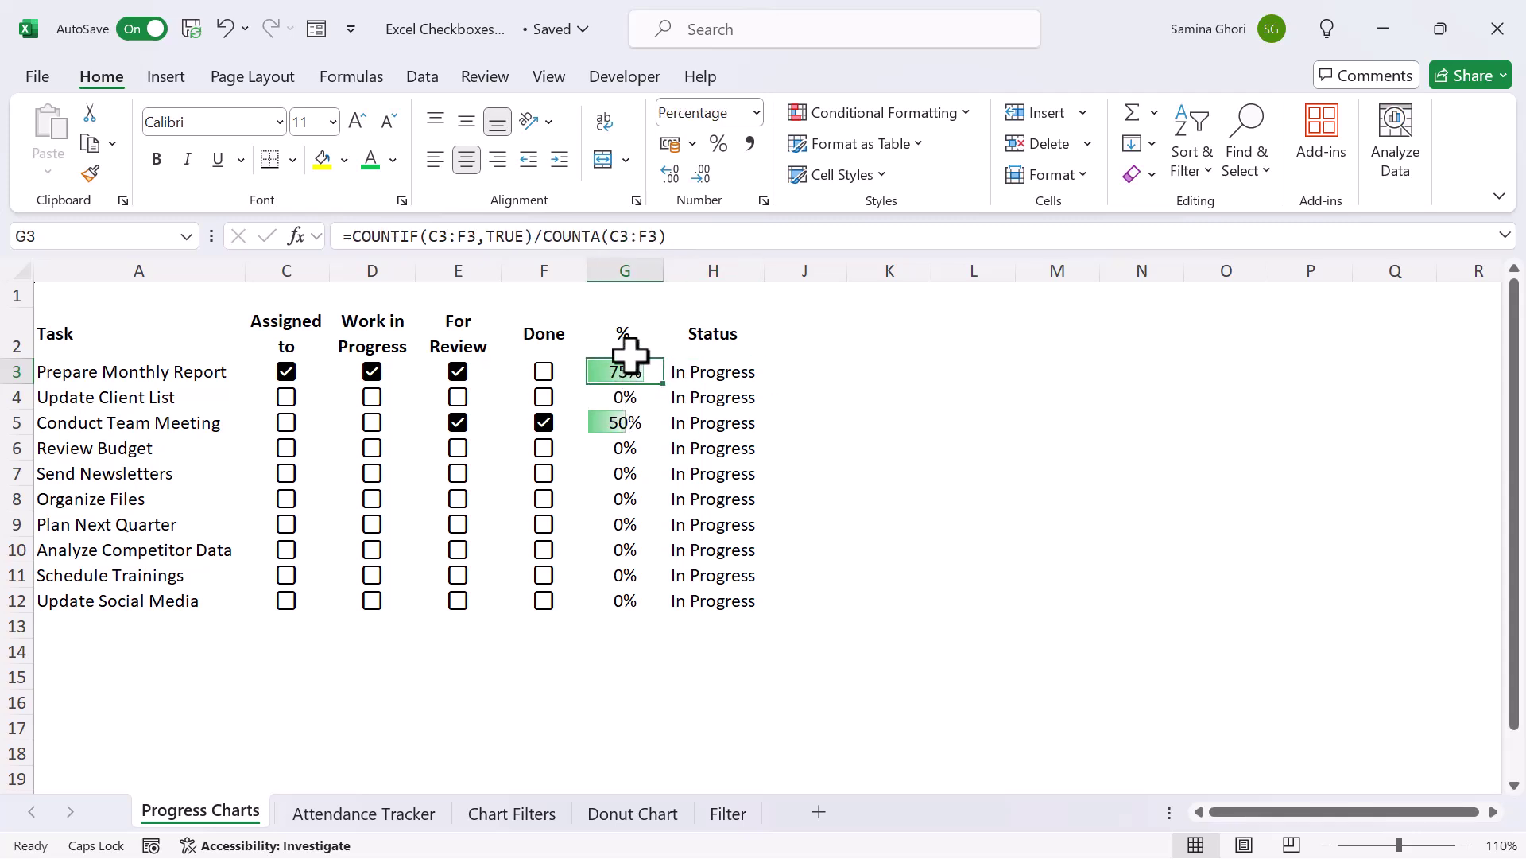
click(544, 370)
click(544, 371)
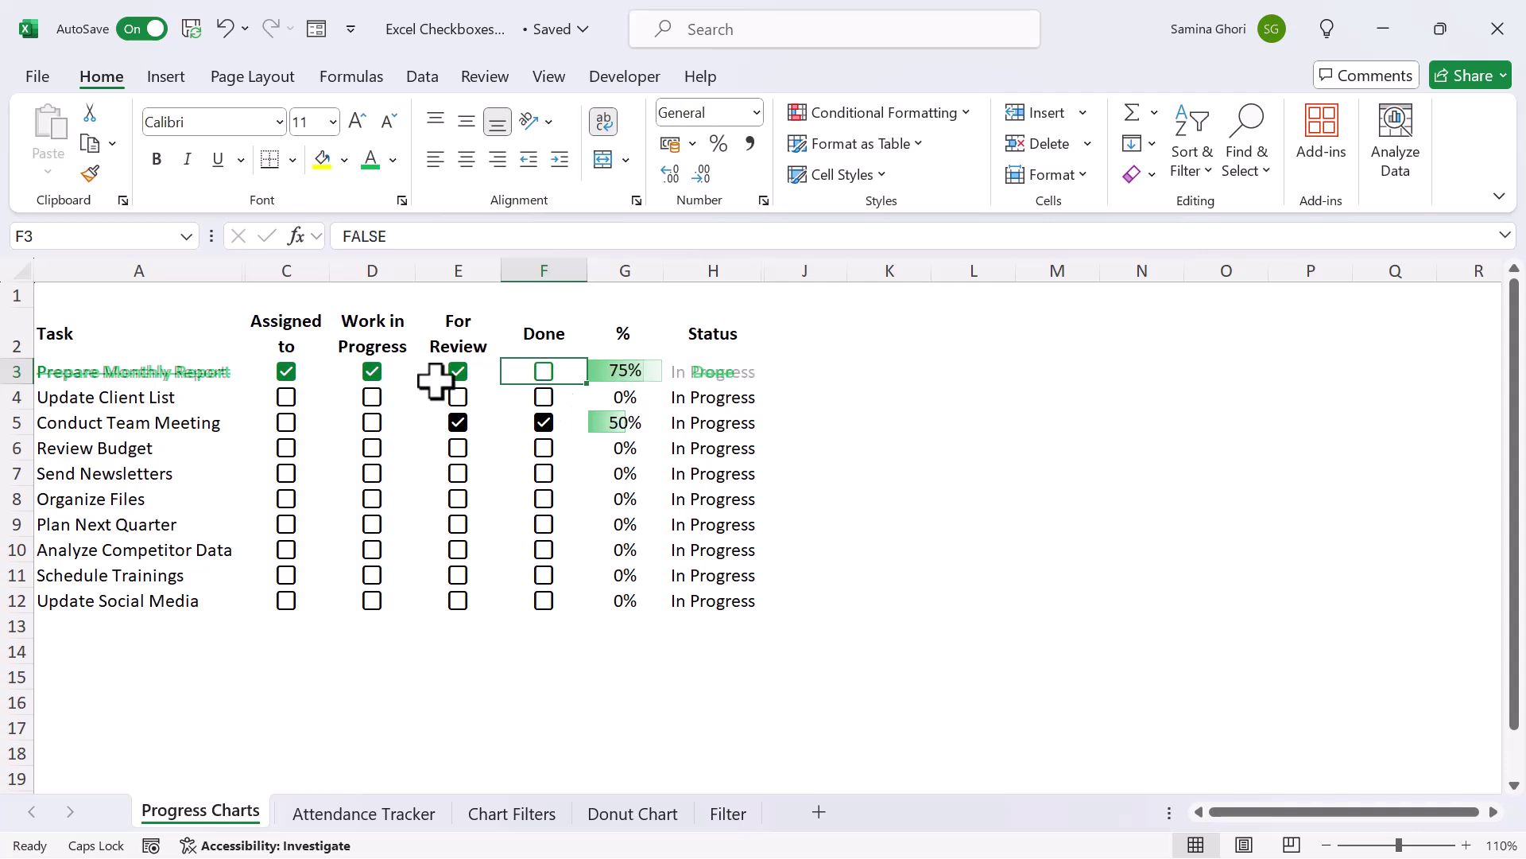
click(371, 372)
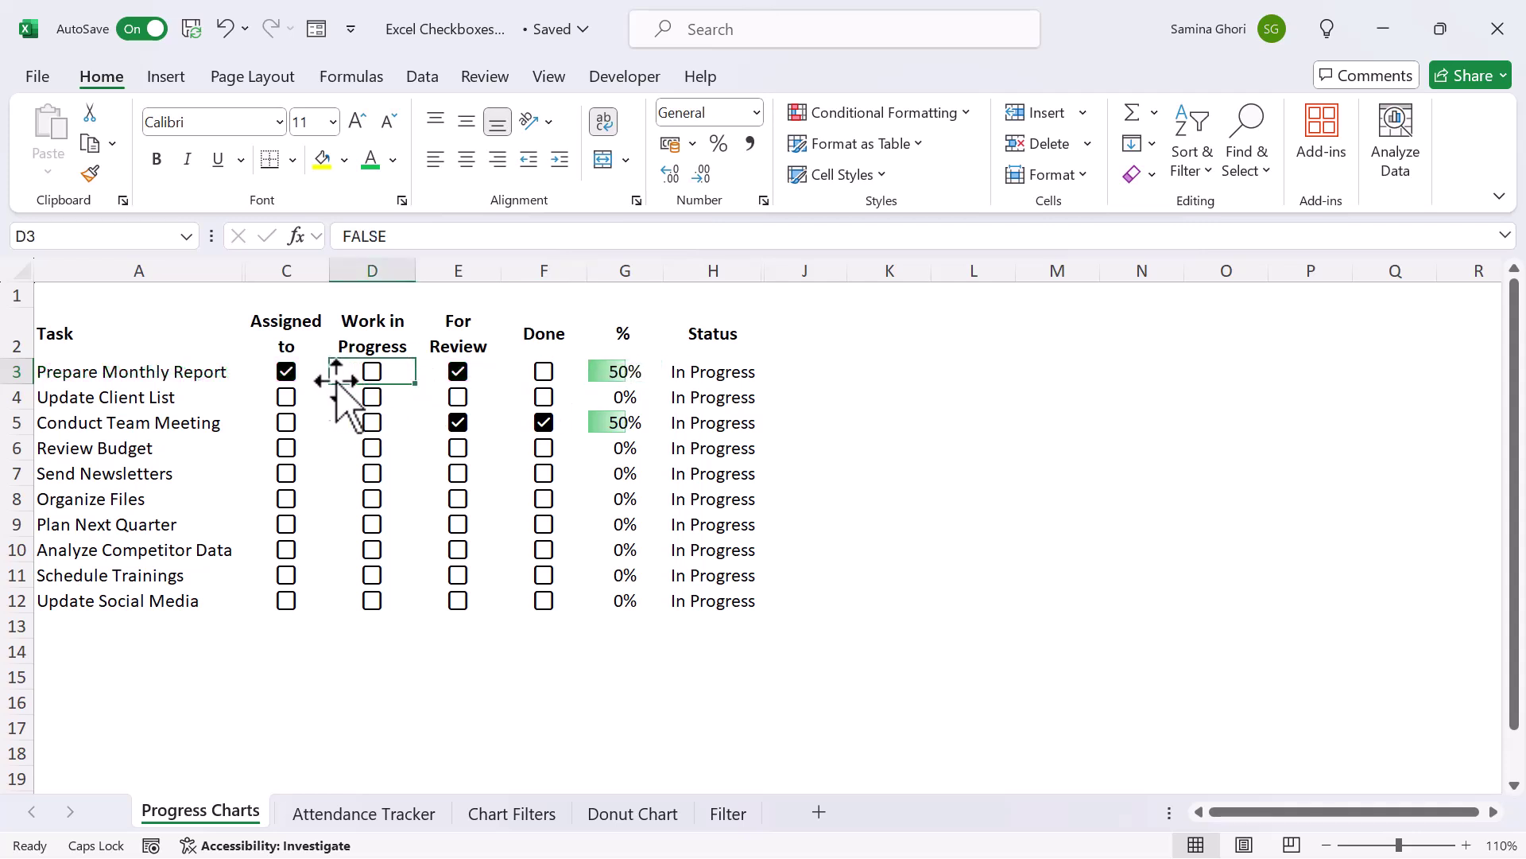
click(288, 372)
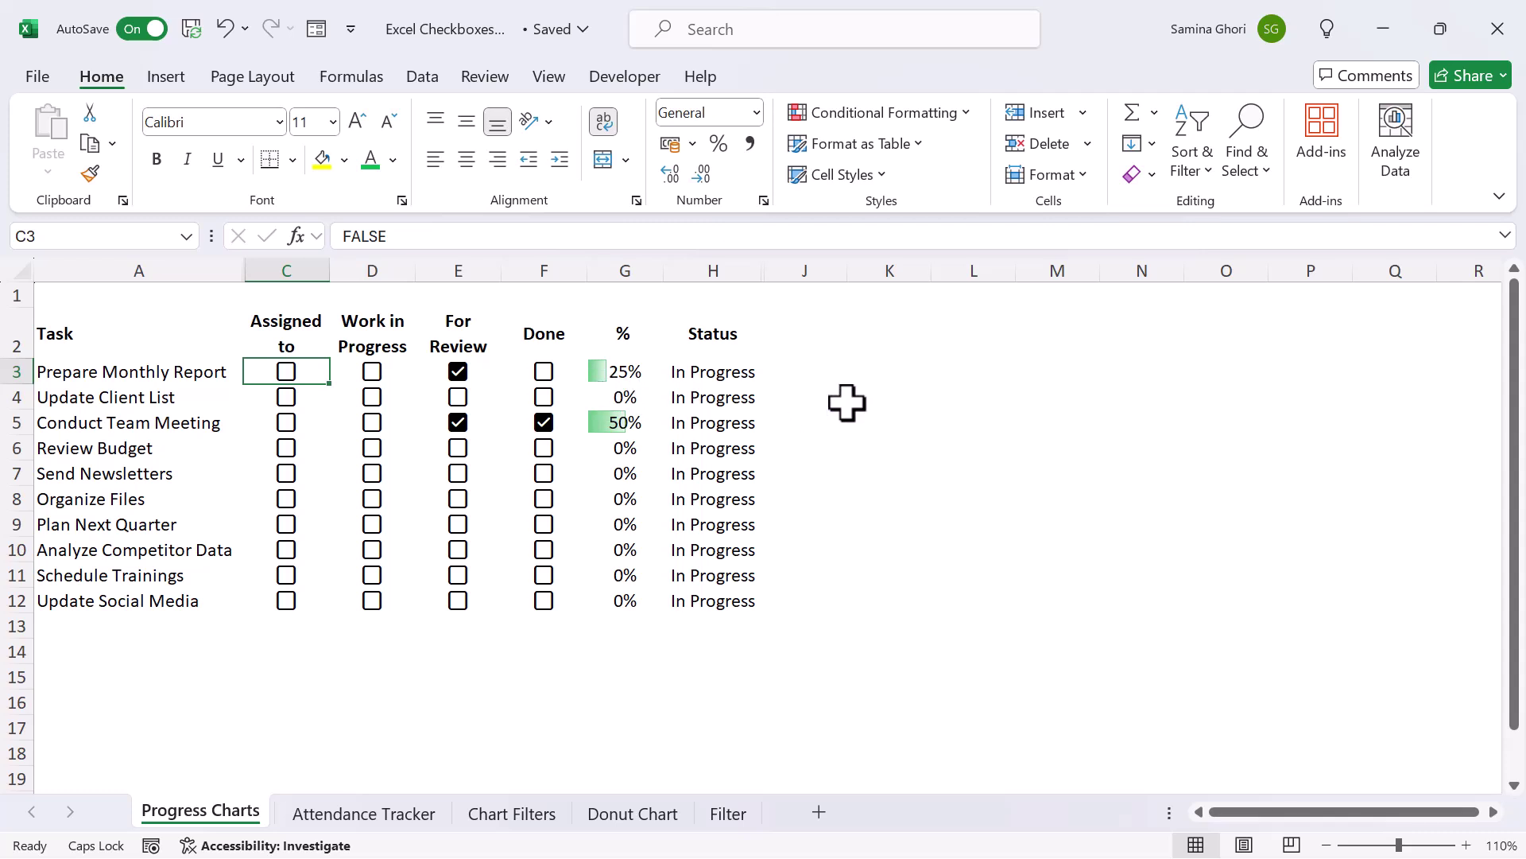
key(ctrl+Right)
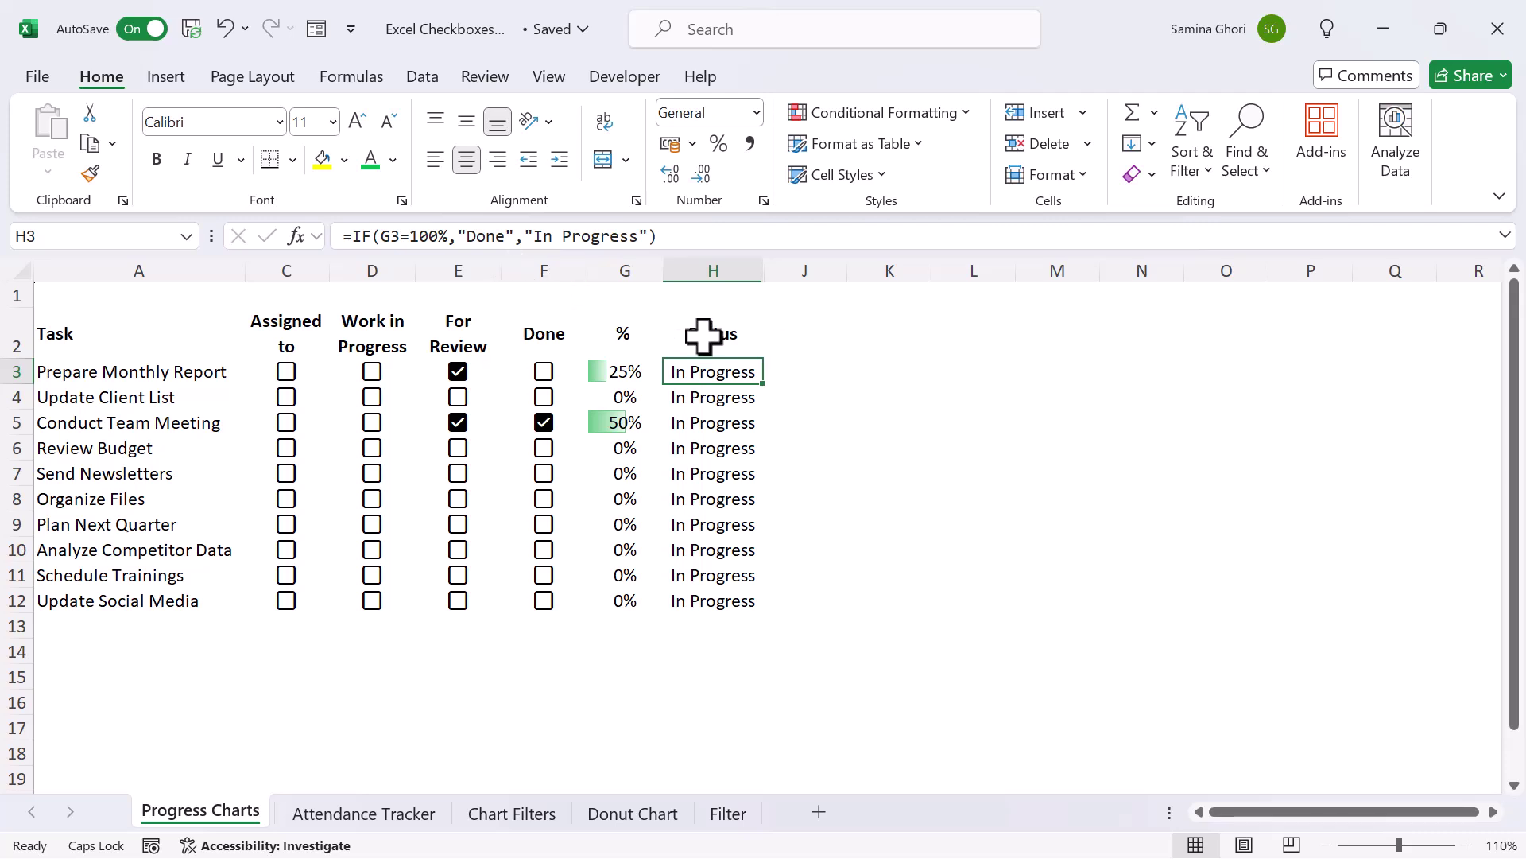
Step: Replace H3 with =IF(G3=100%,"DONE","In Progress") as the task's status formula
key(Delete)
text(=)
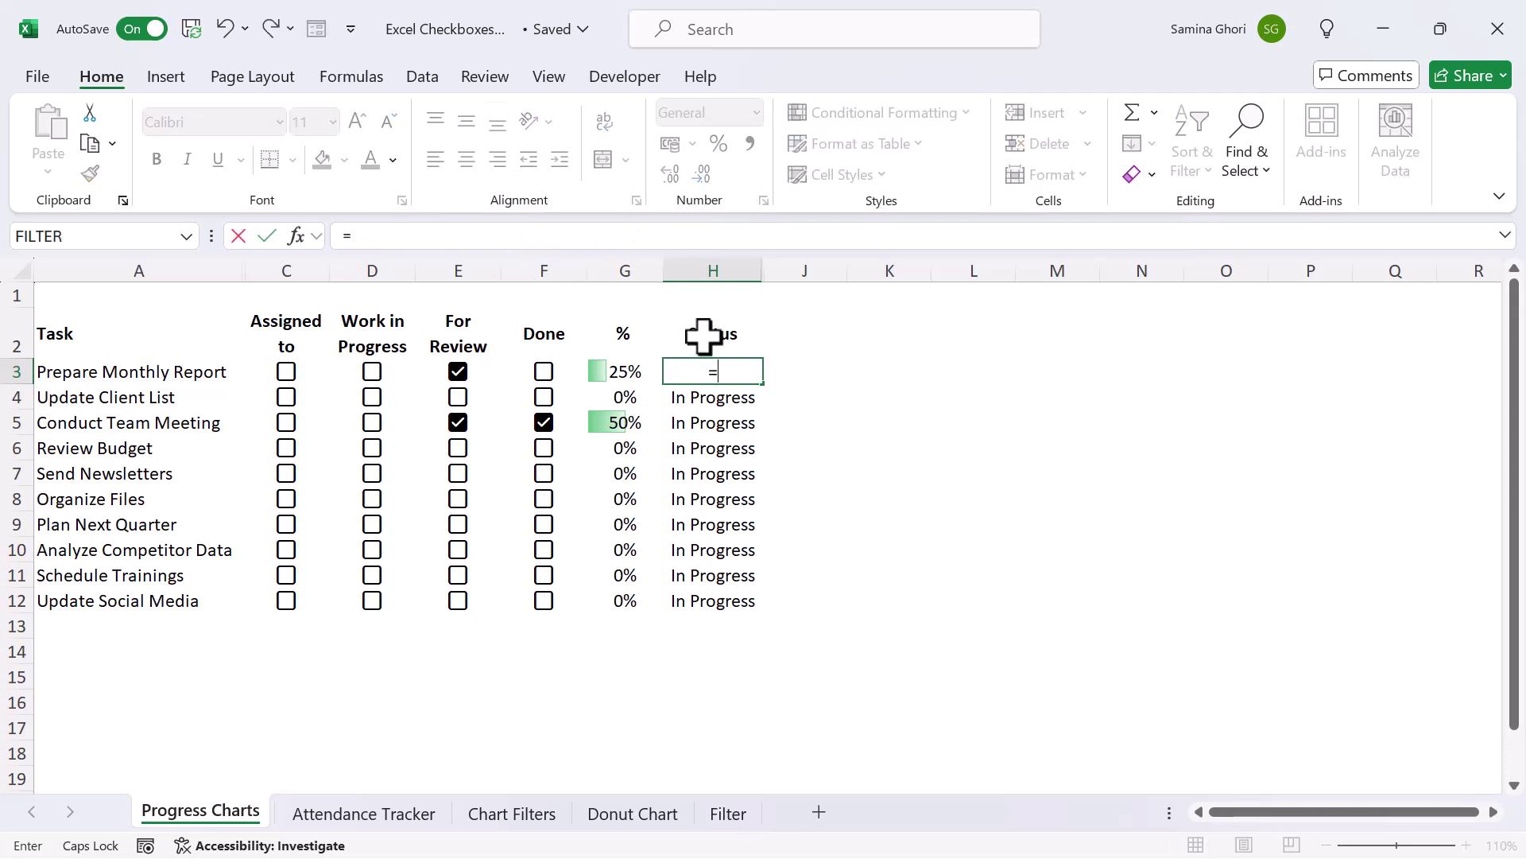
text(IF()
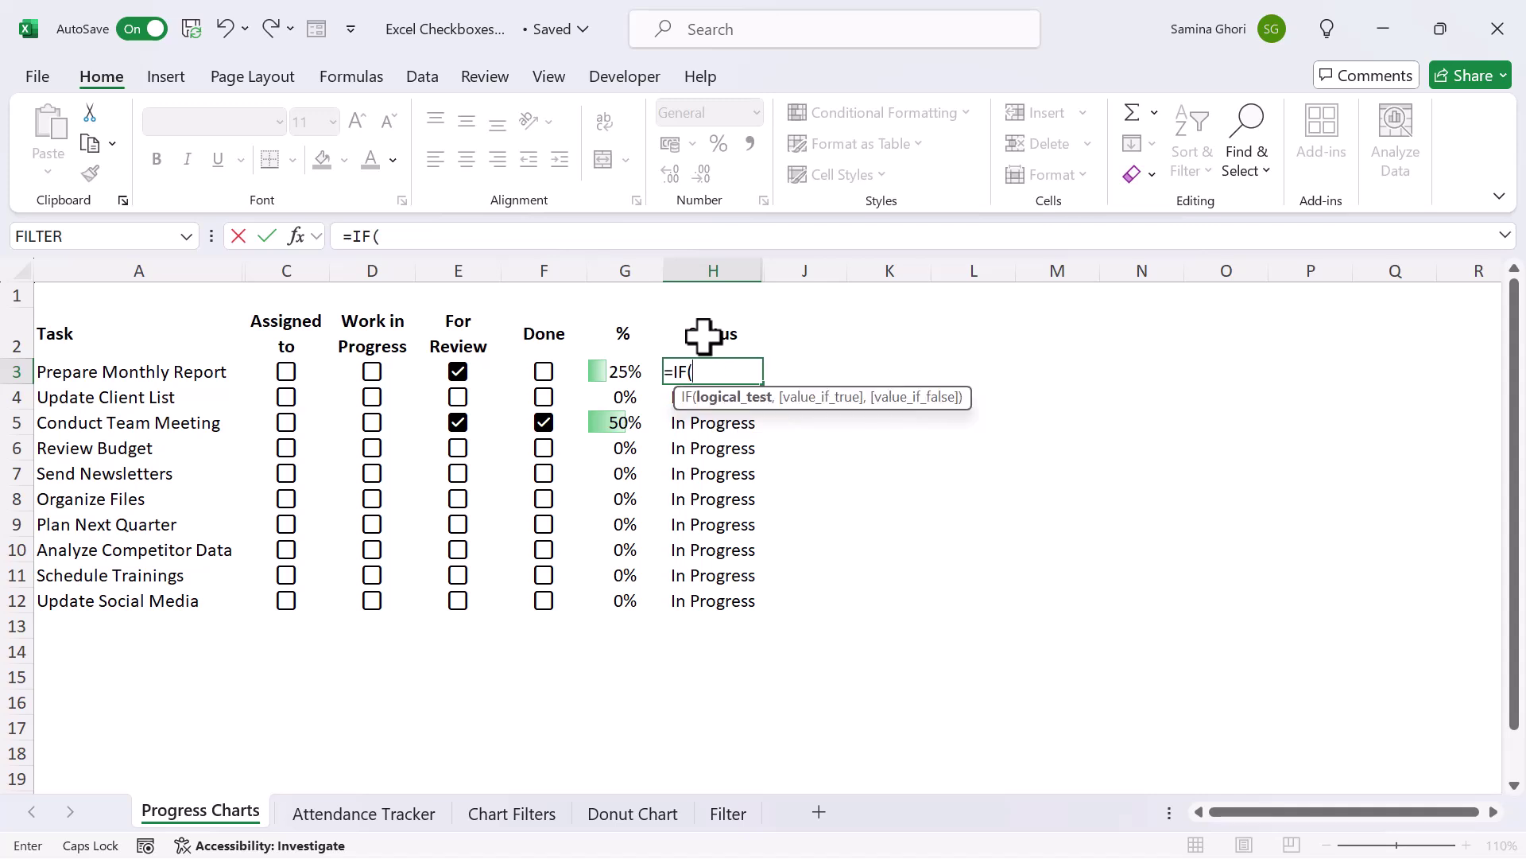
click(629, 364)
text(=)
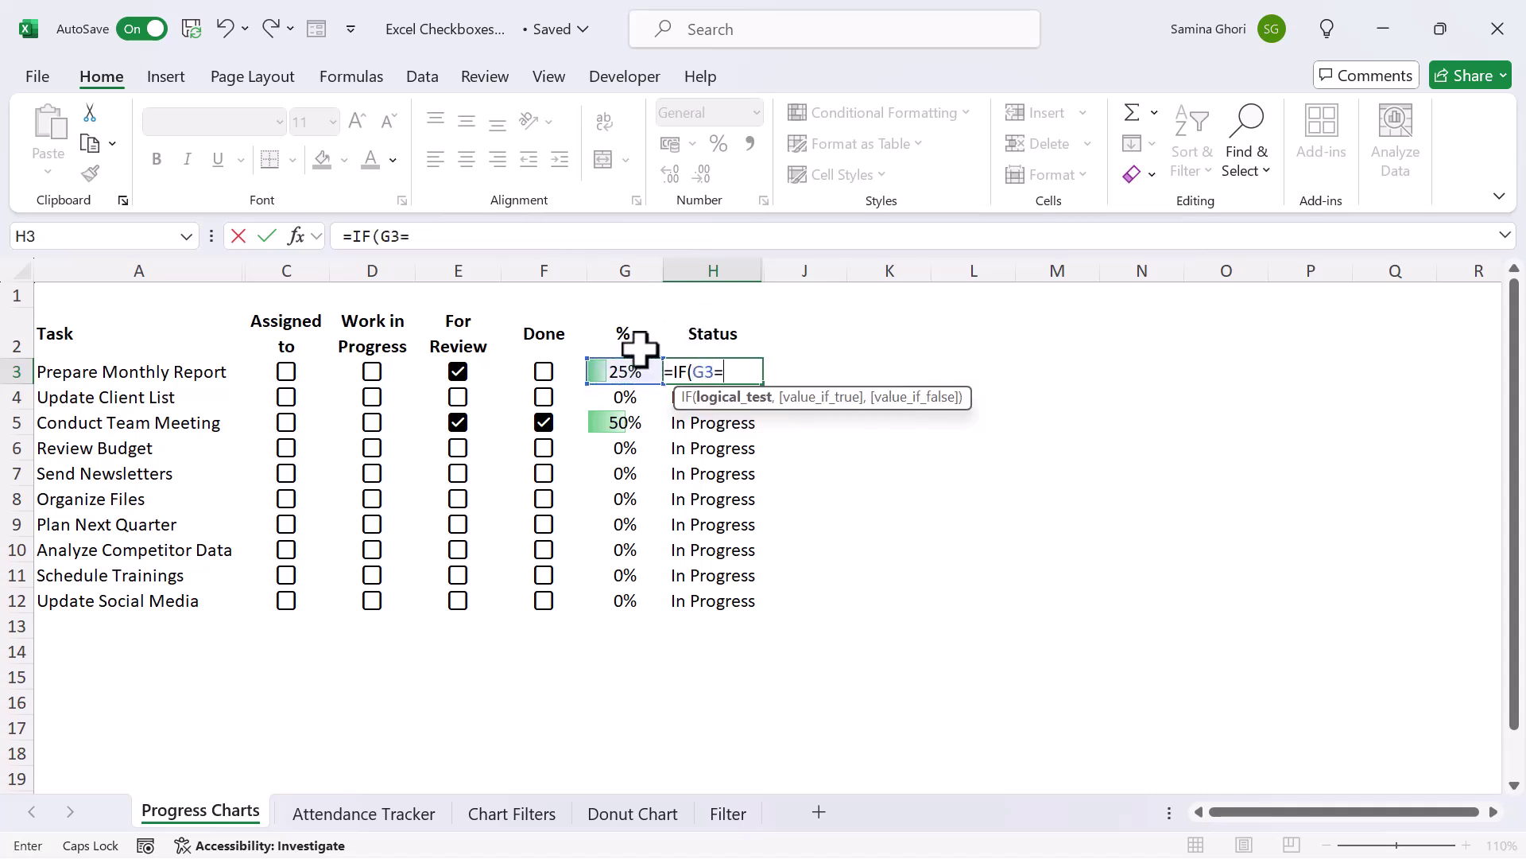
text(100%)
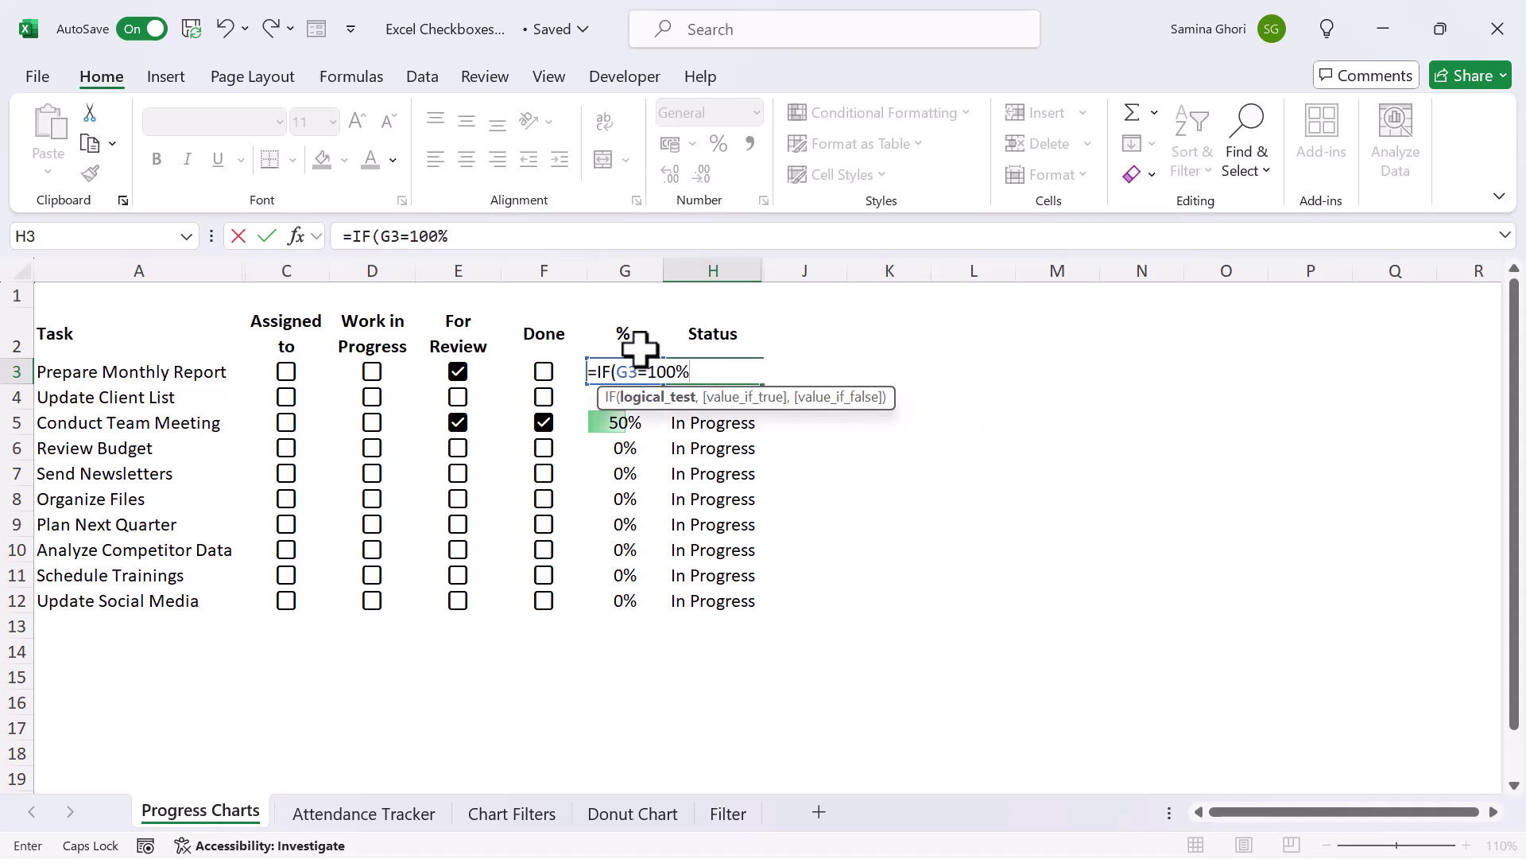
text(,"DONE)
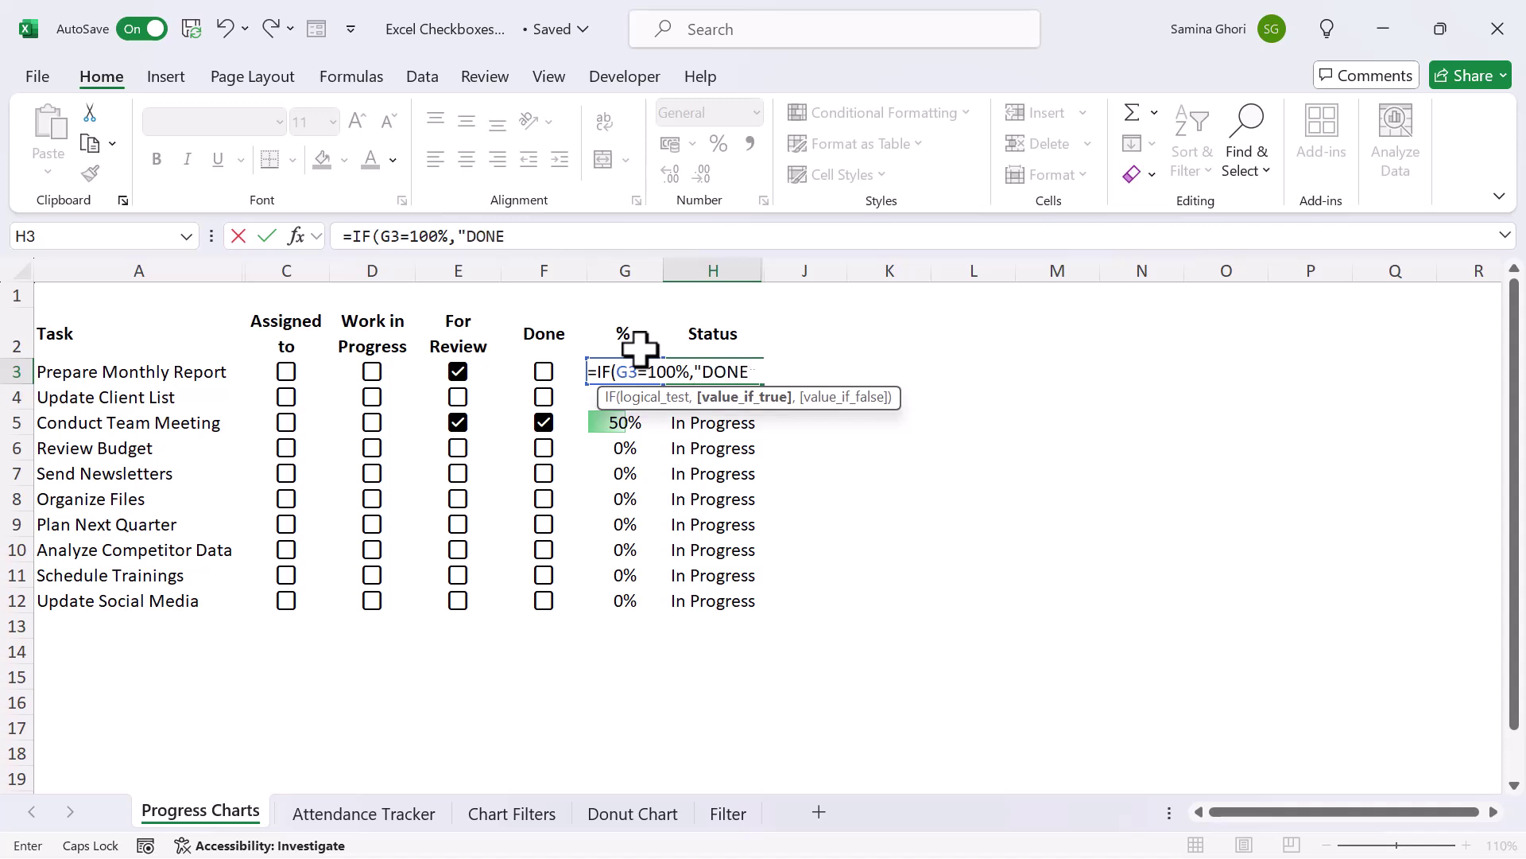
text(",)
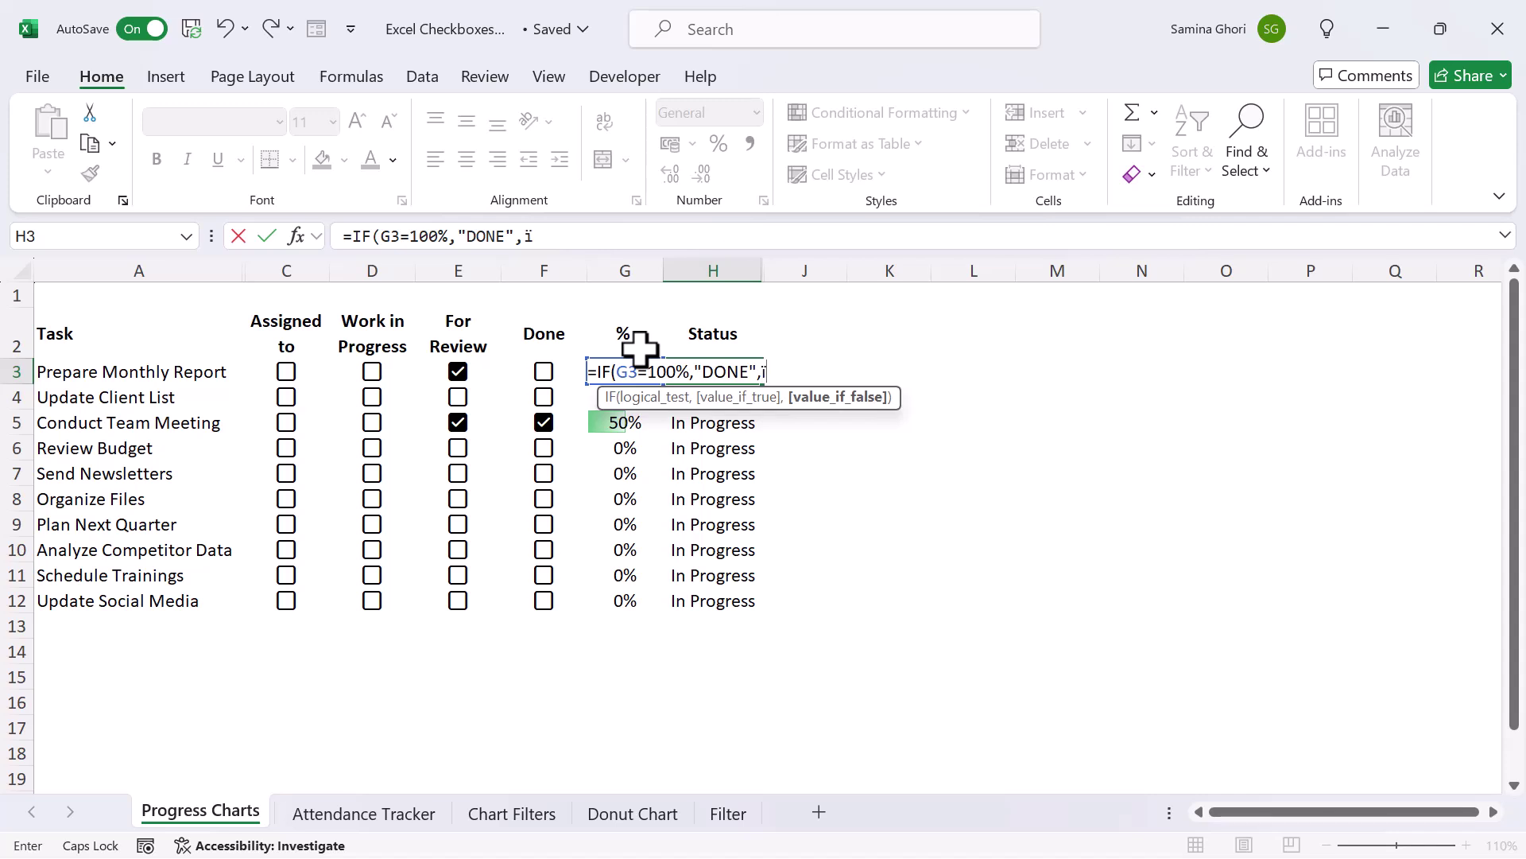
key(Caps_Lock)
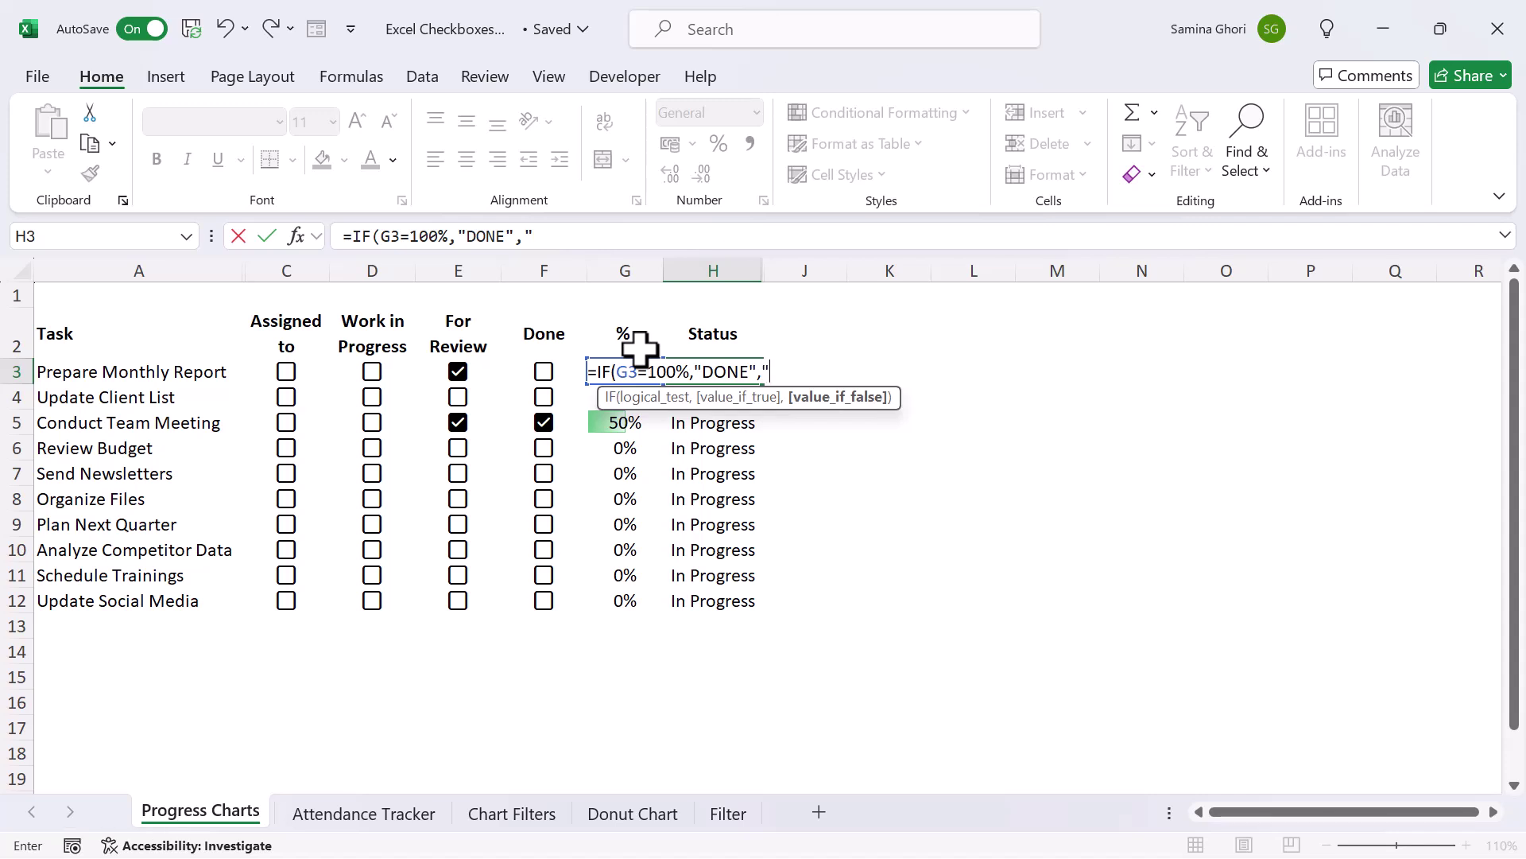
text("In progress")
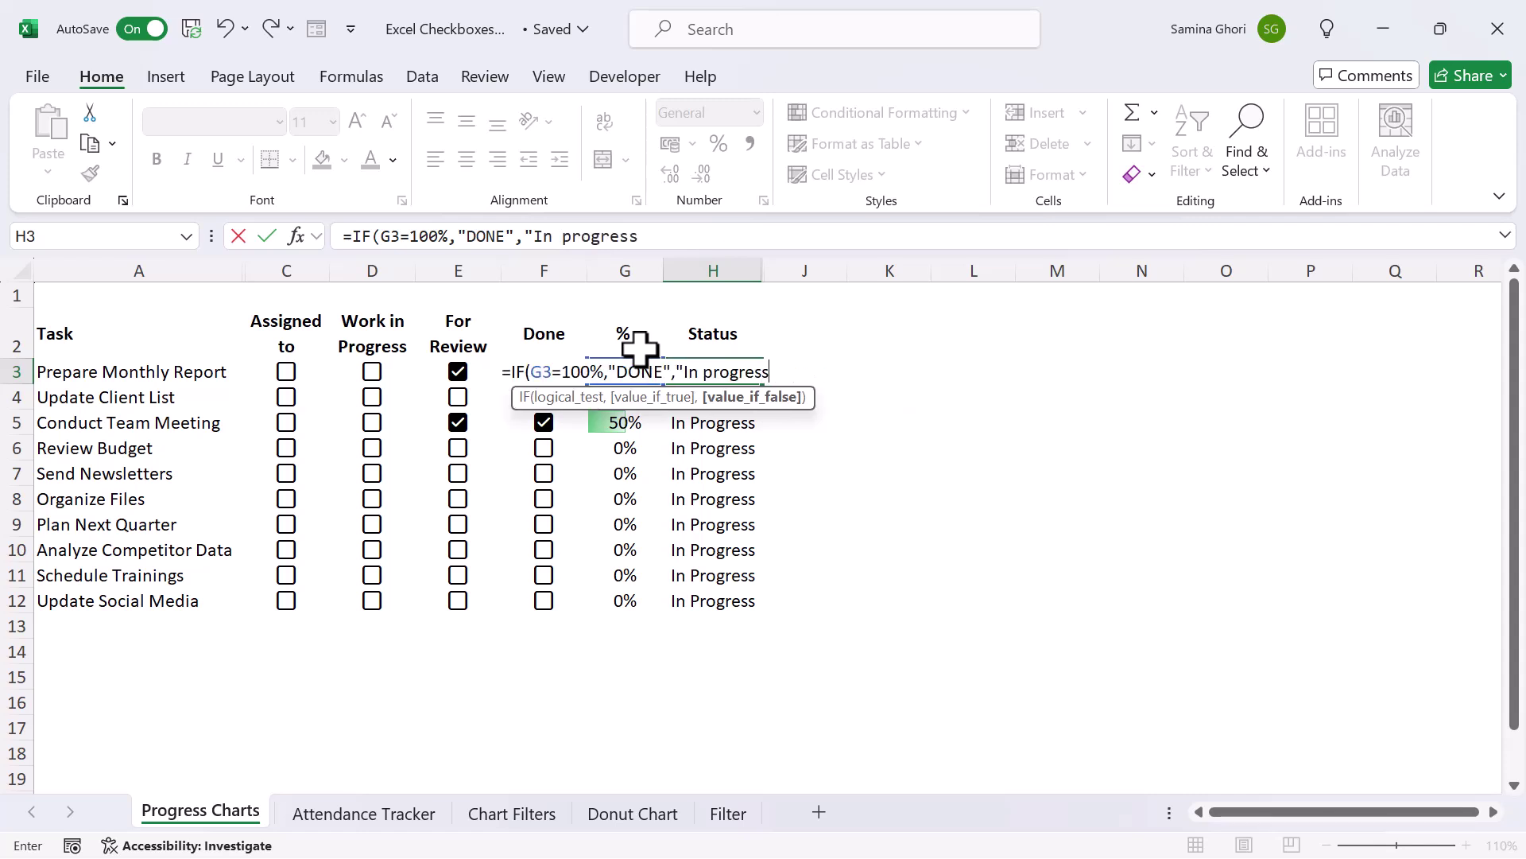
click(572, 236)
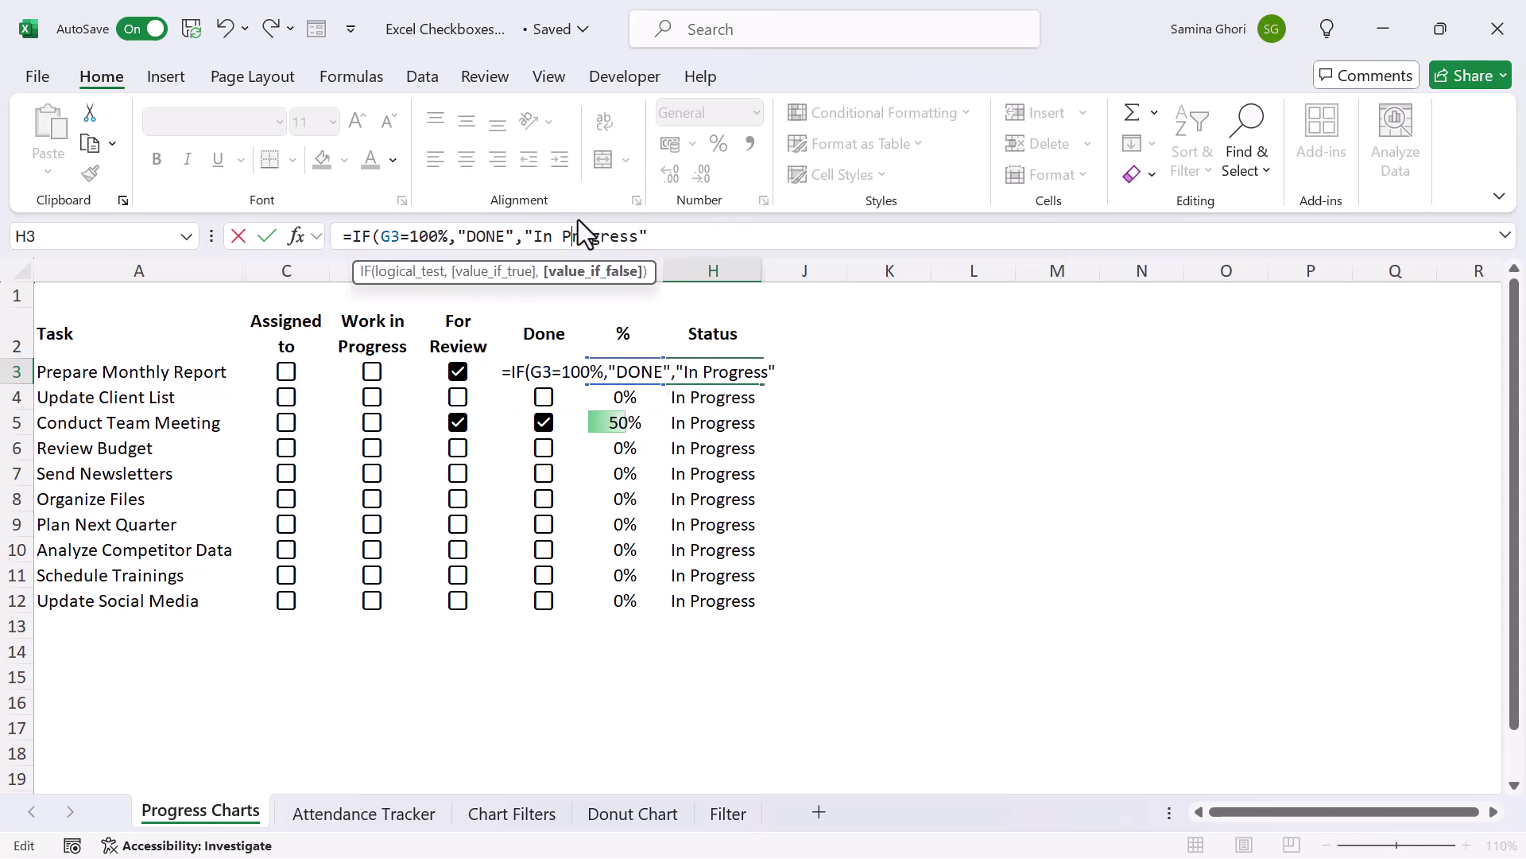
key(Return)
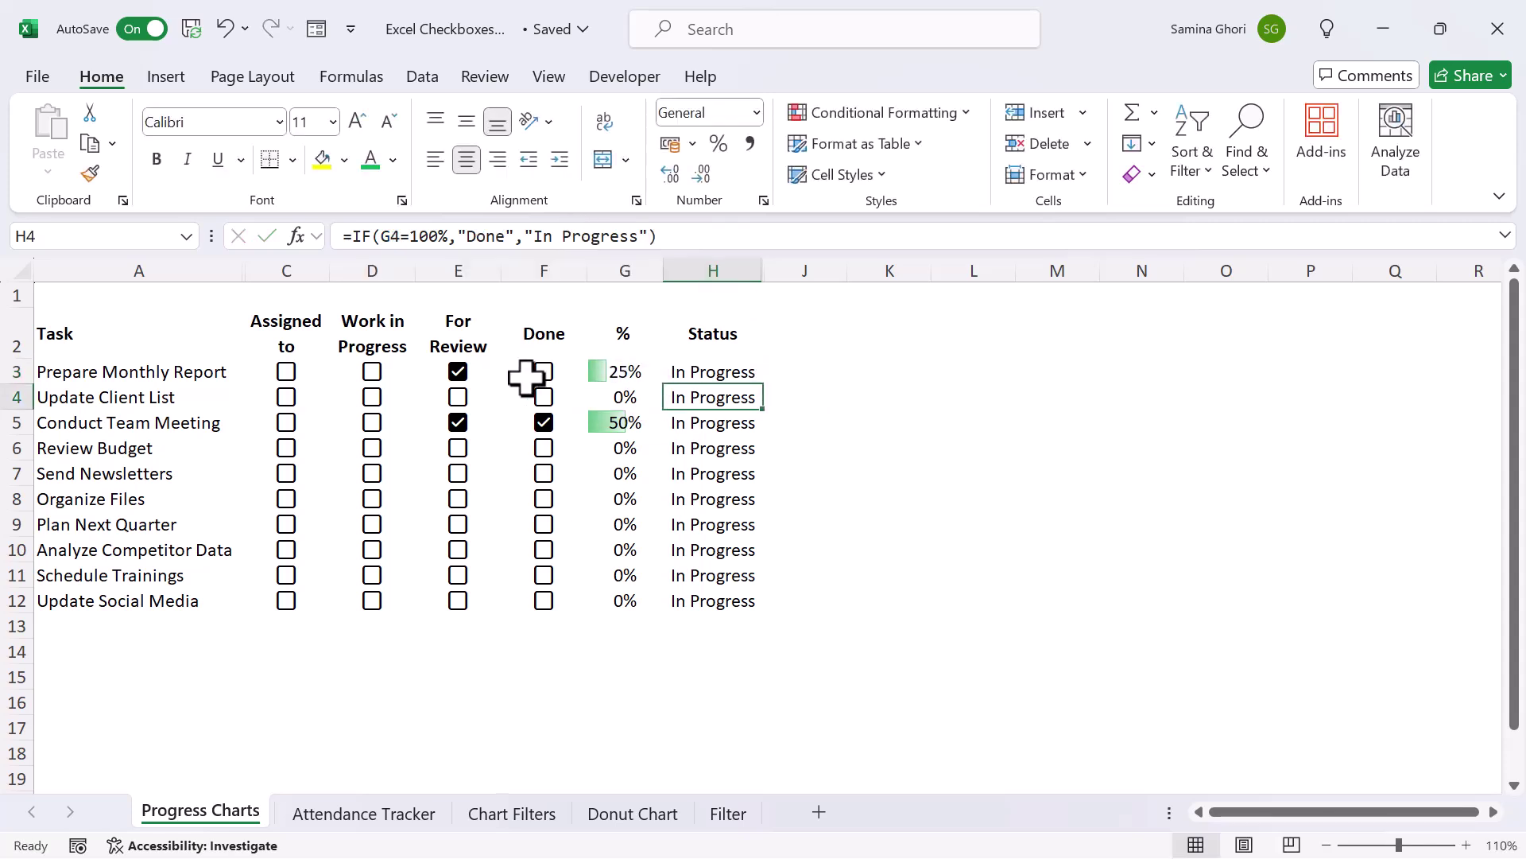
Step: Tick Done, Work in Progress and Assigned to for Prepare Monthly Report so it reaches 100% and shows DONE
click(544, 371)
click(372, 371)
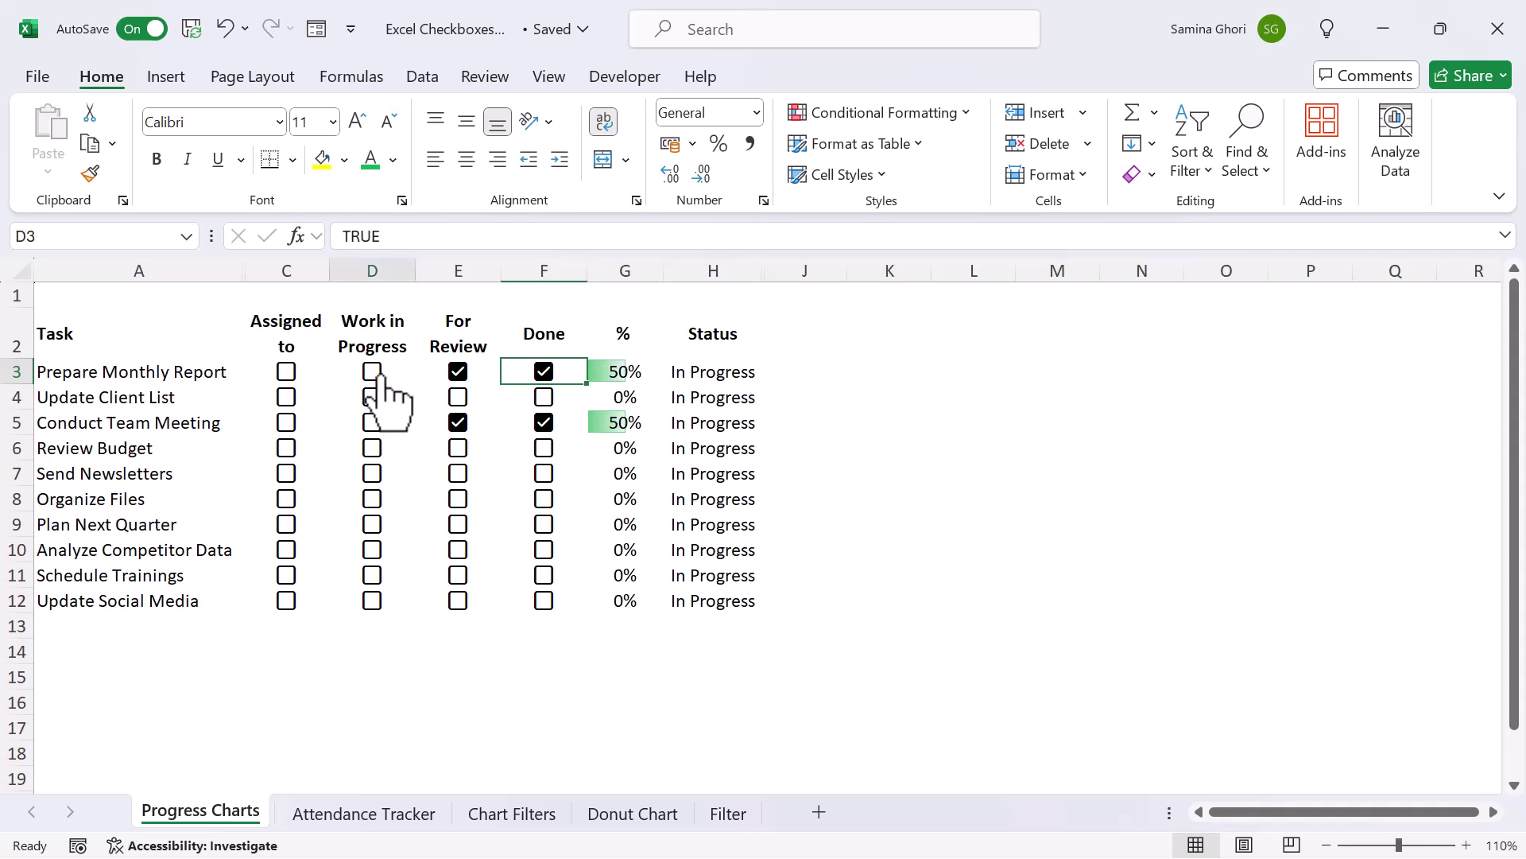
click(286, 372)
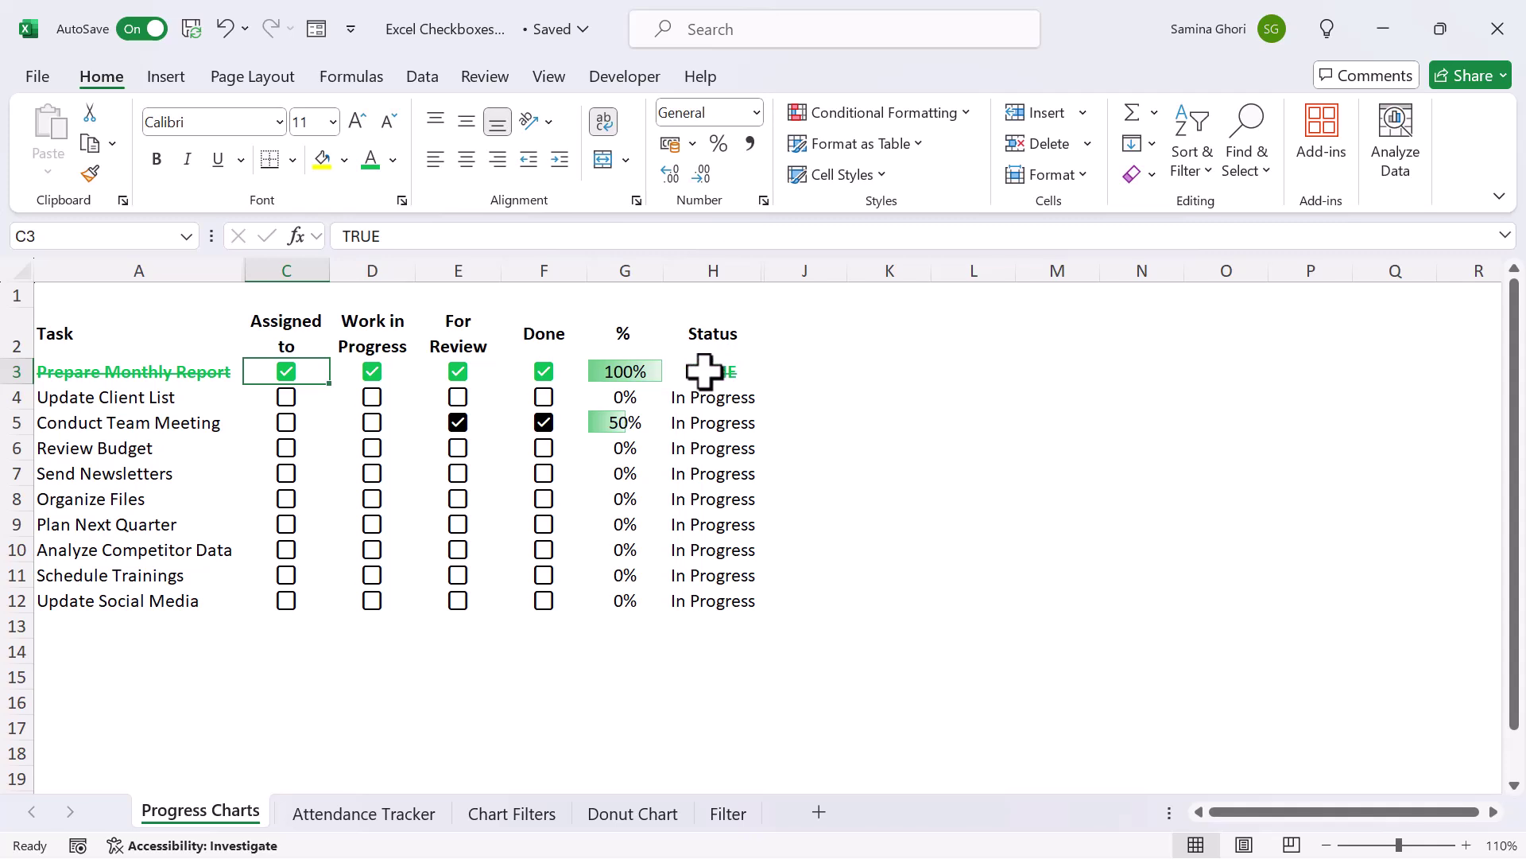
click(289, 372)
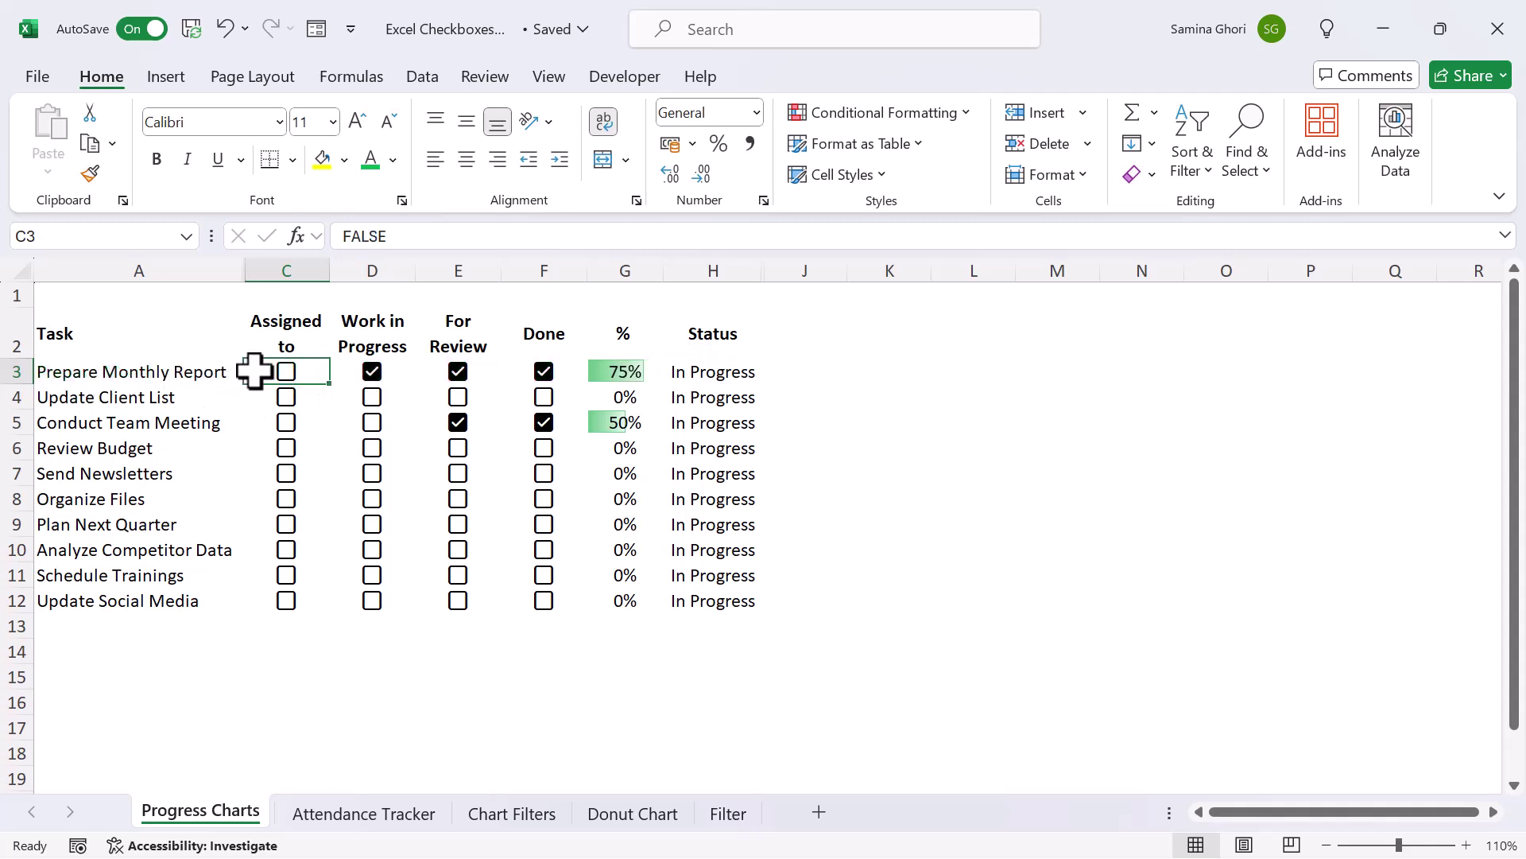
click(285, 372)
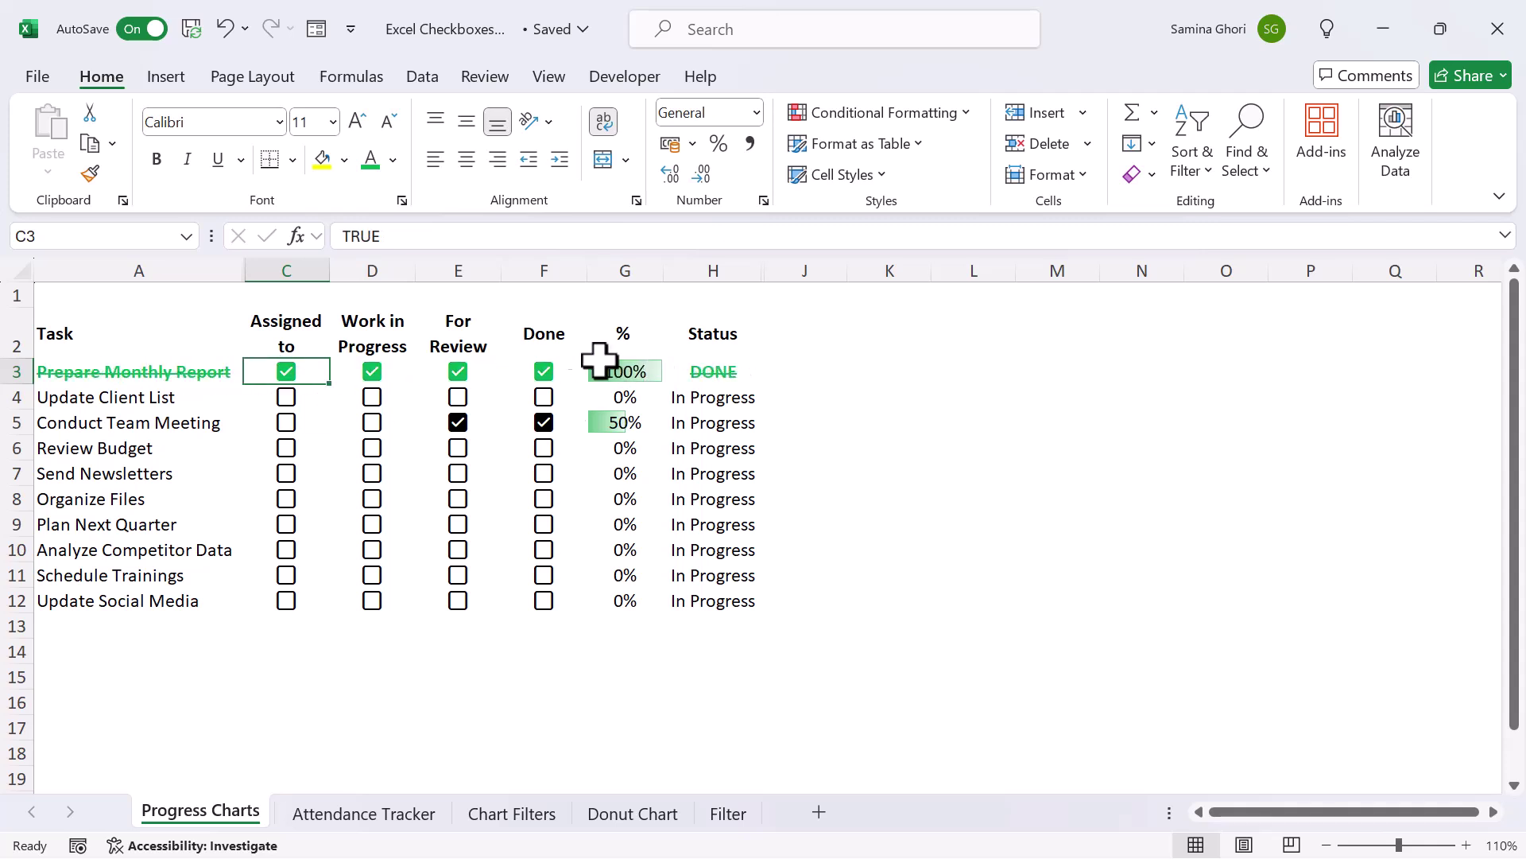
click(135, 374)
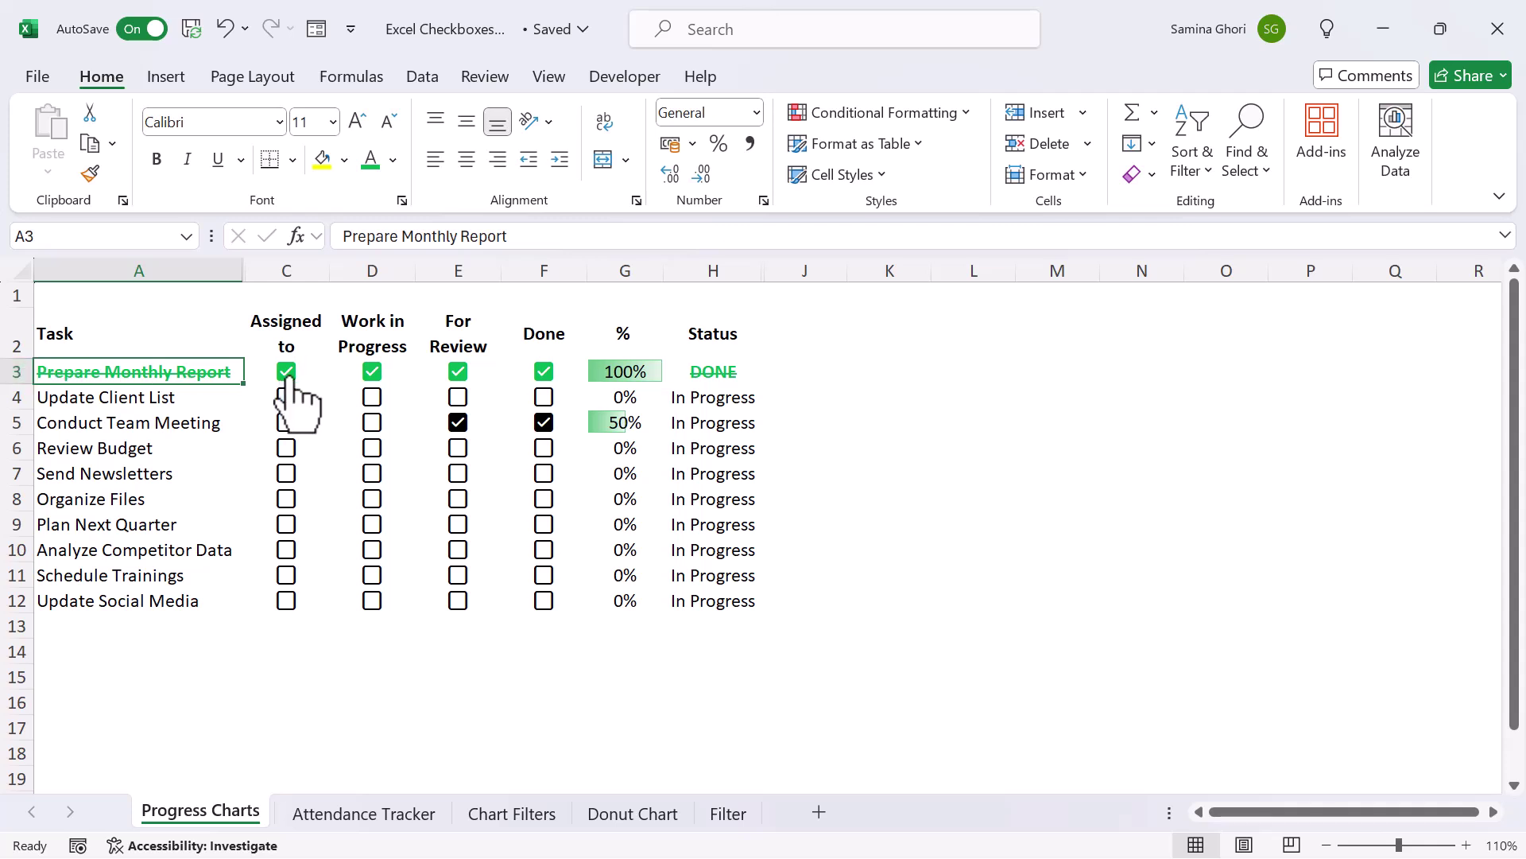
click(831, 375)
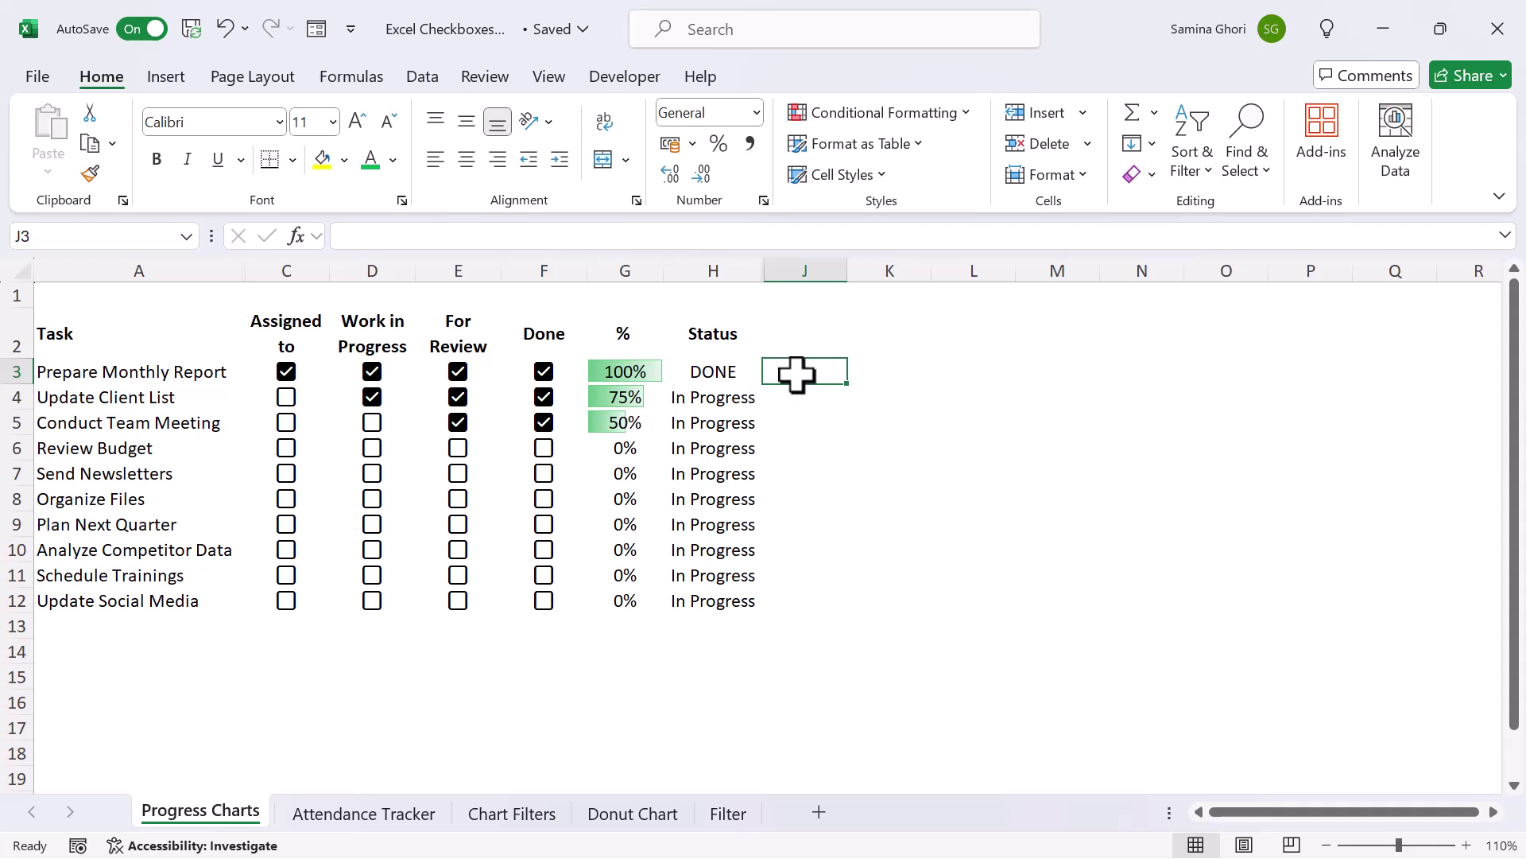
Step: Create a 'Use a formula' conditional formatting rule on H3 with the formula =$H3="DONE"
click(703, 372)
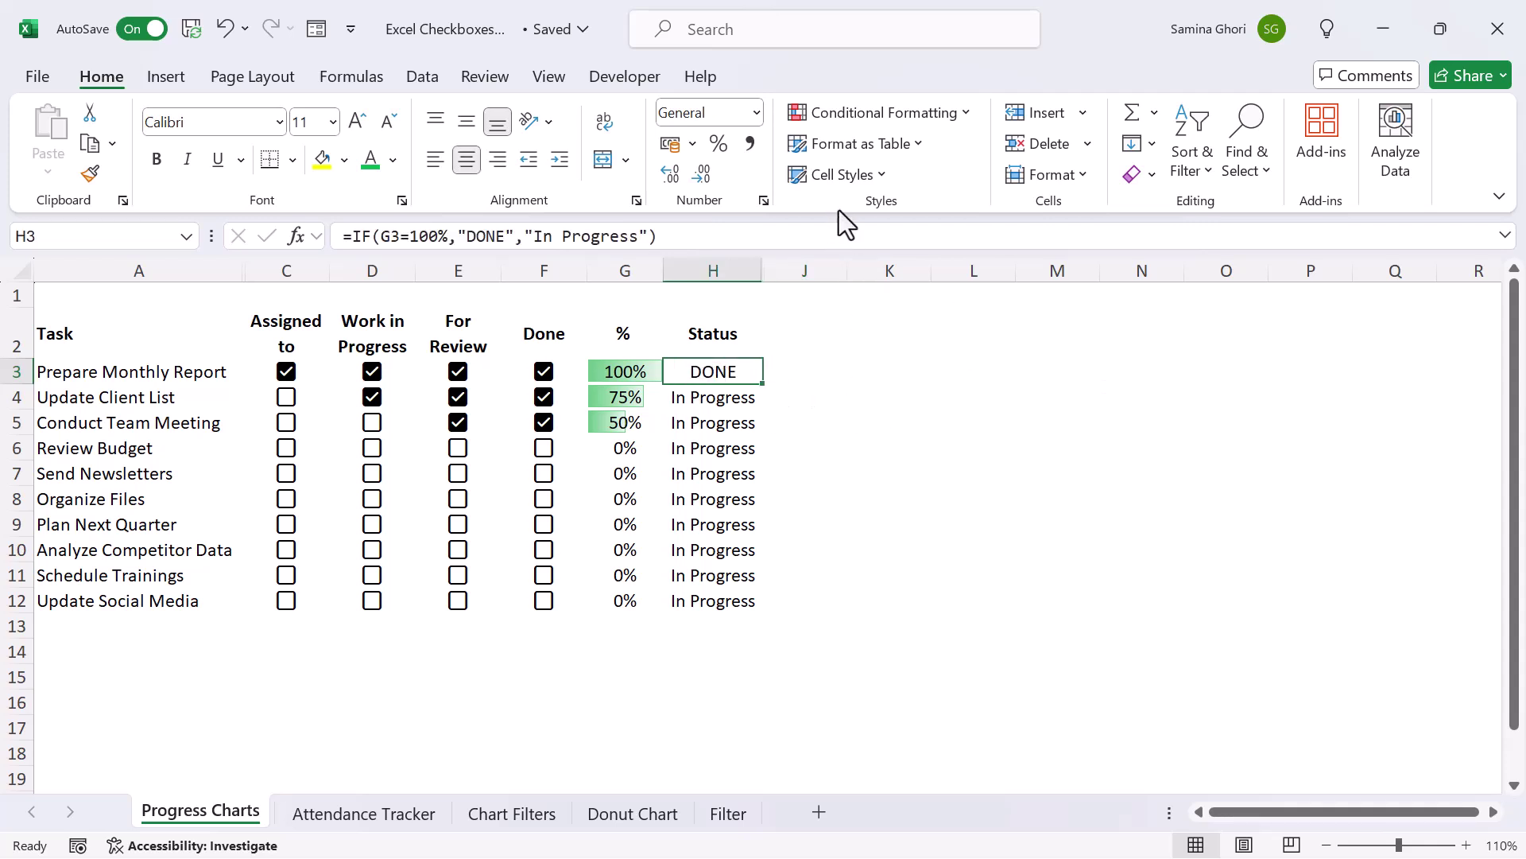
click(968, 113)
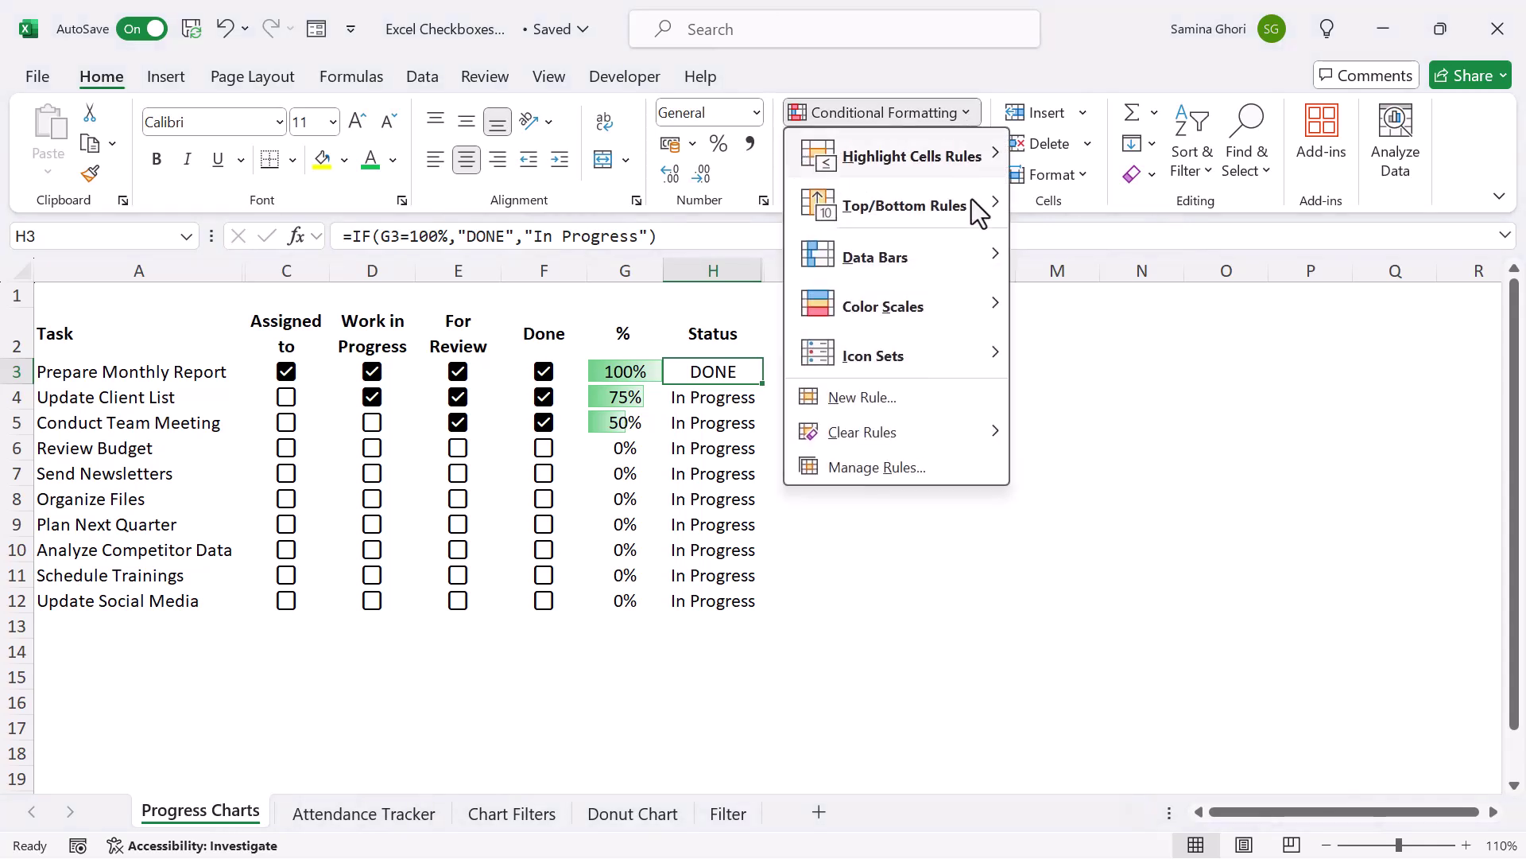
click(905, 406)
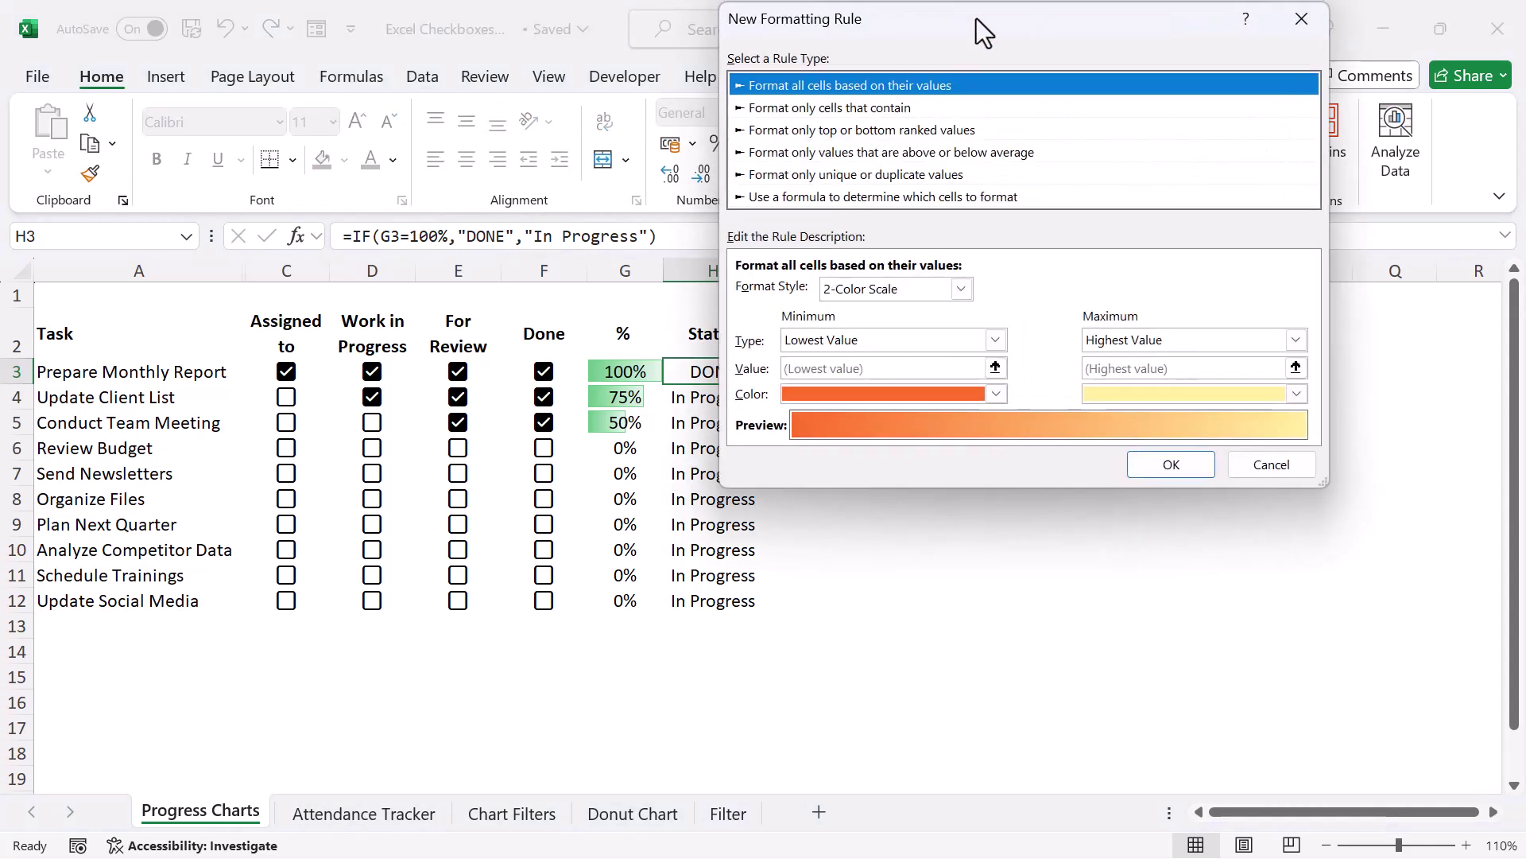
drag(976, 17, 1090, 62)
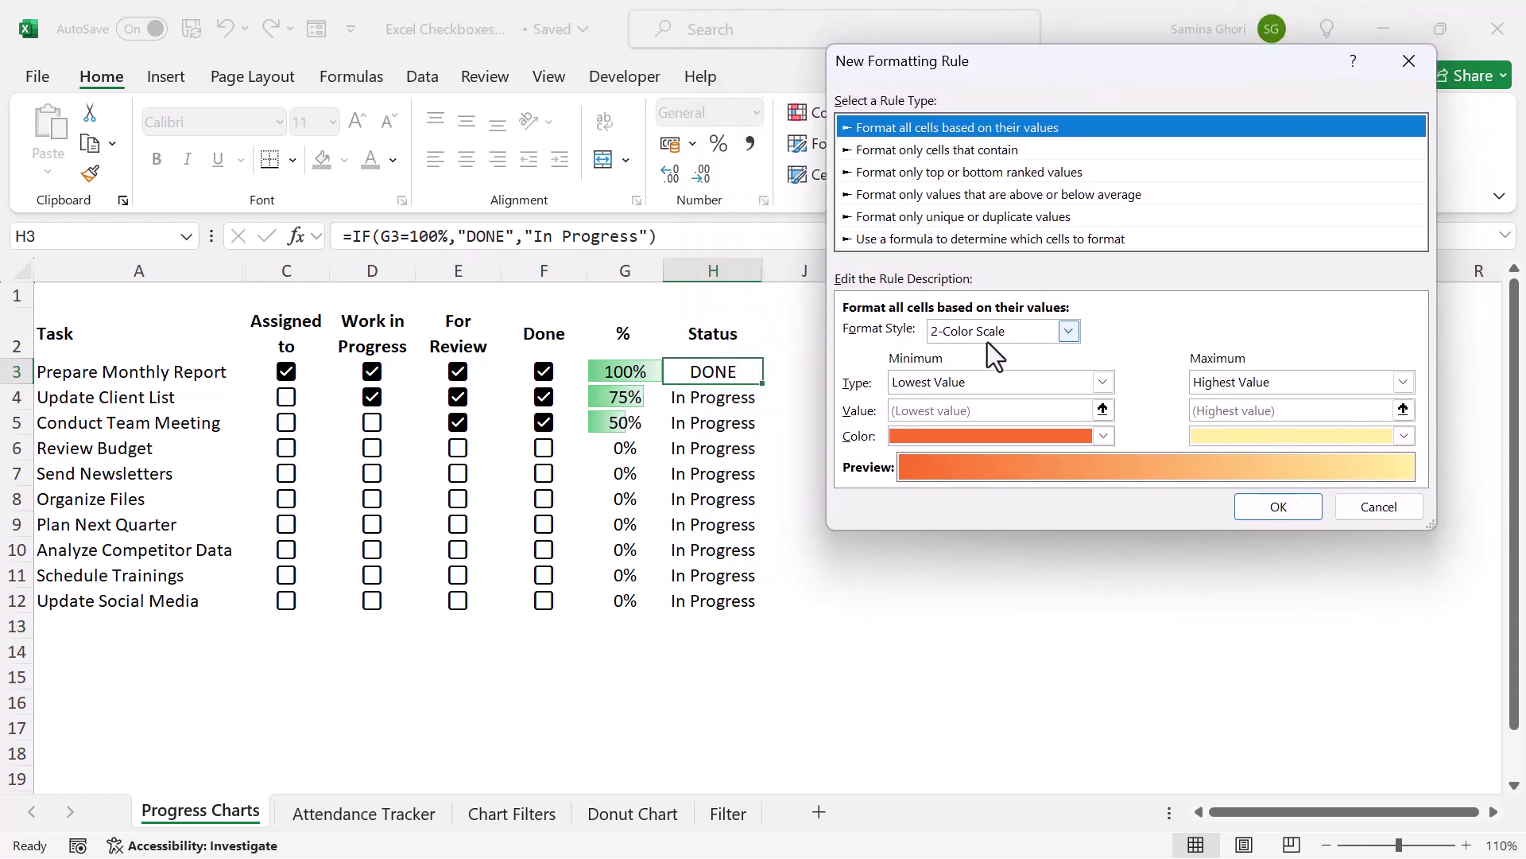
click(924, 238)
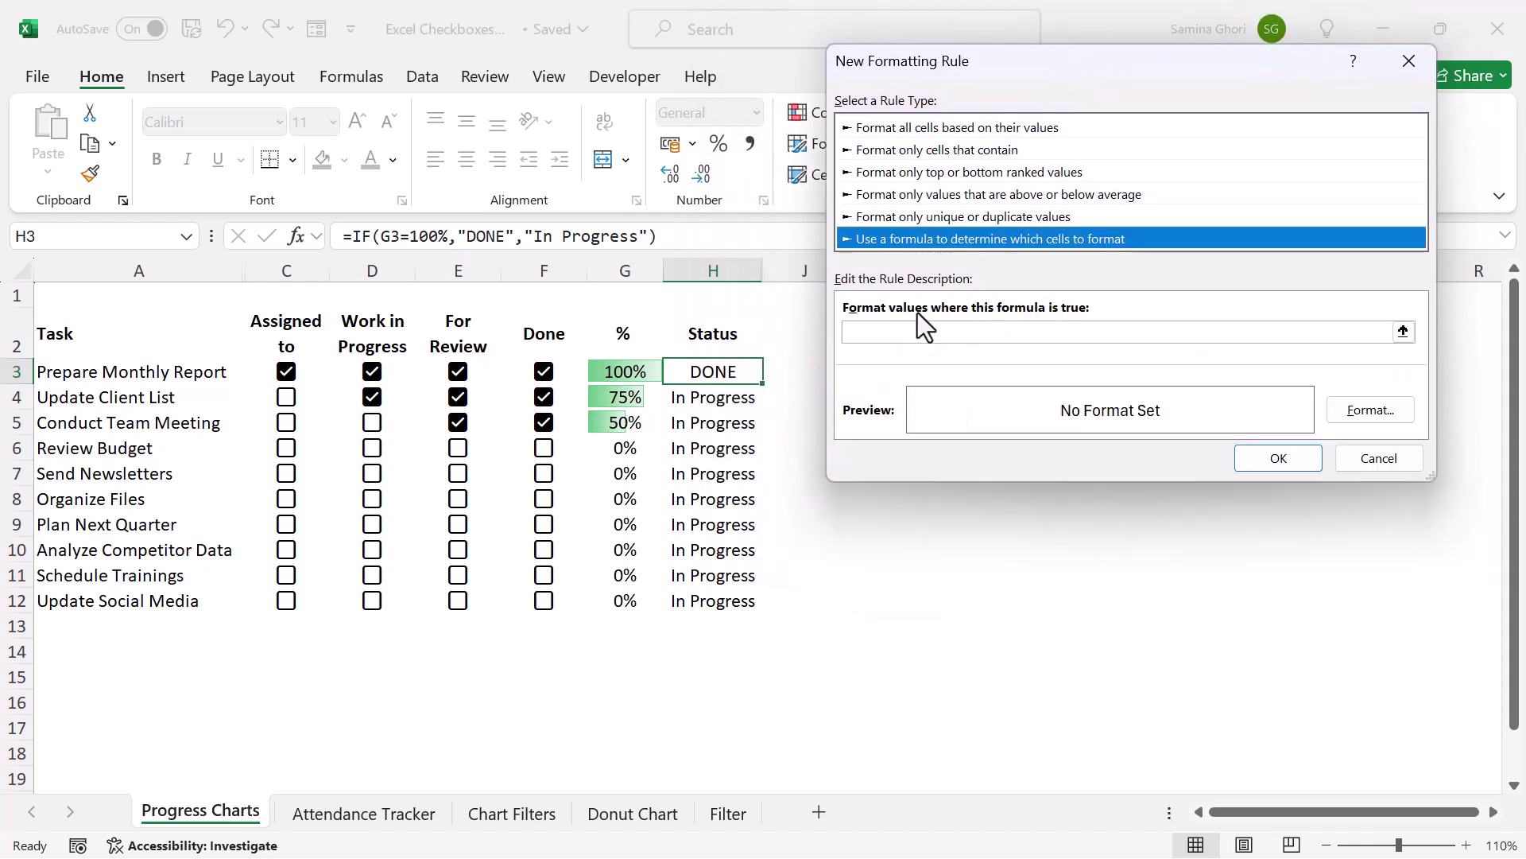
click(886, 333)
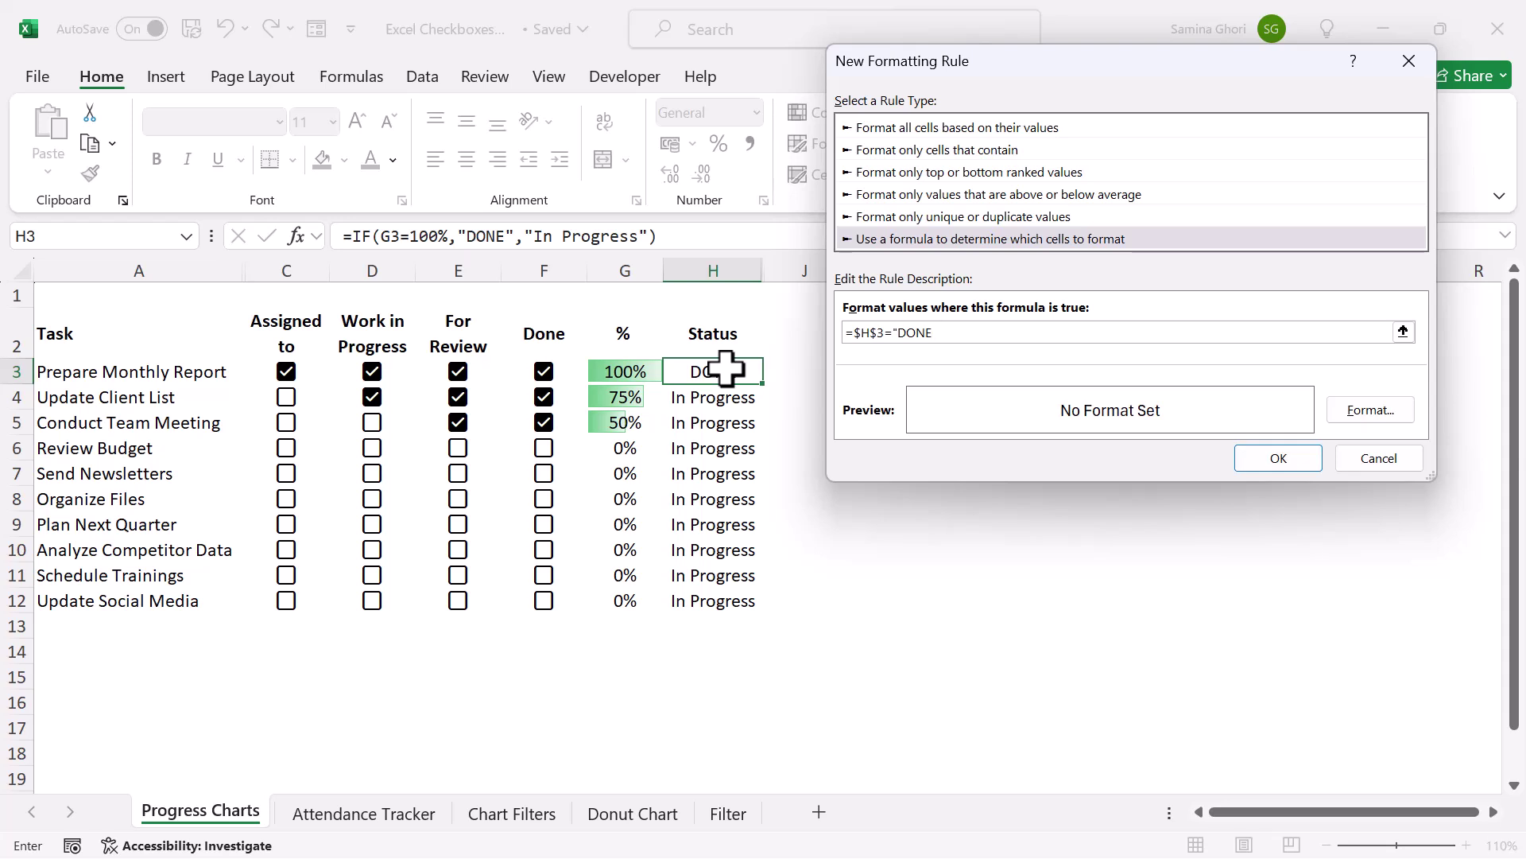
text(")
key(BackSpace)
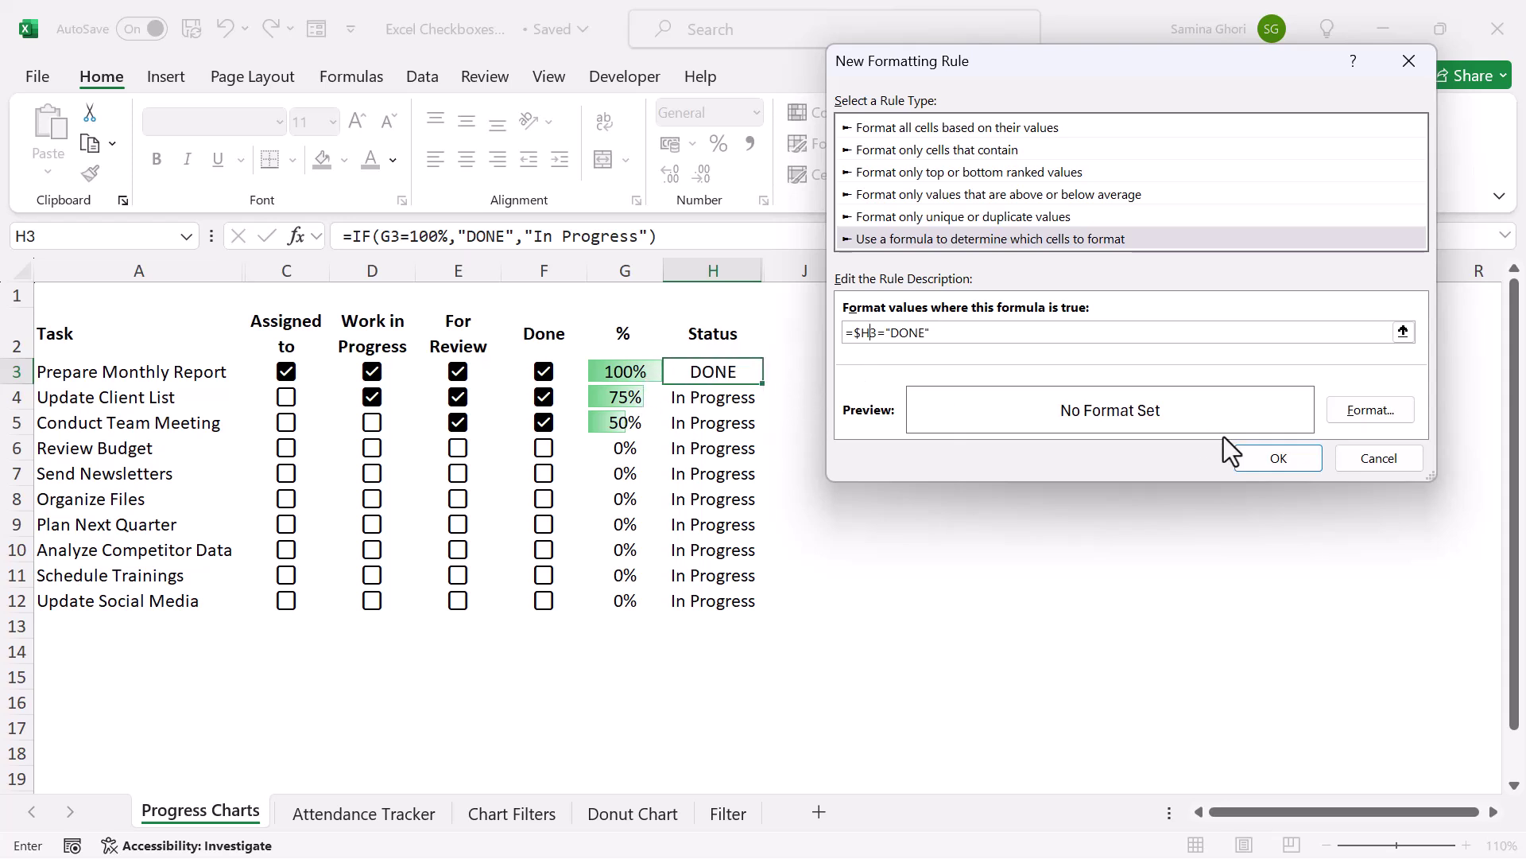
Step: Make cells matching =$H3="DONE" show bold, green, strikethrough text
click(1353, 413)
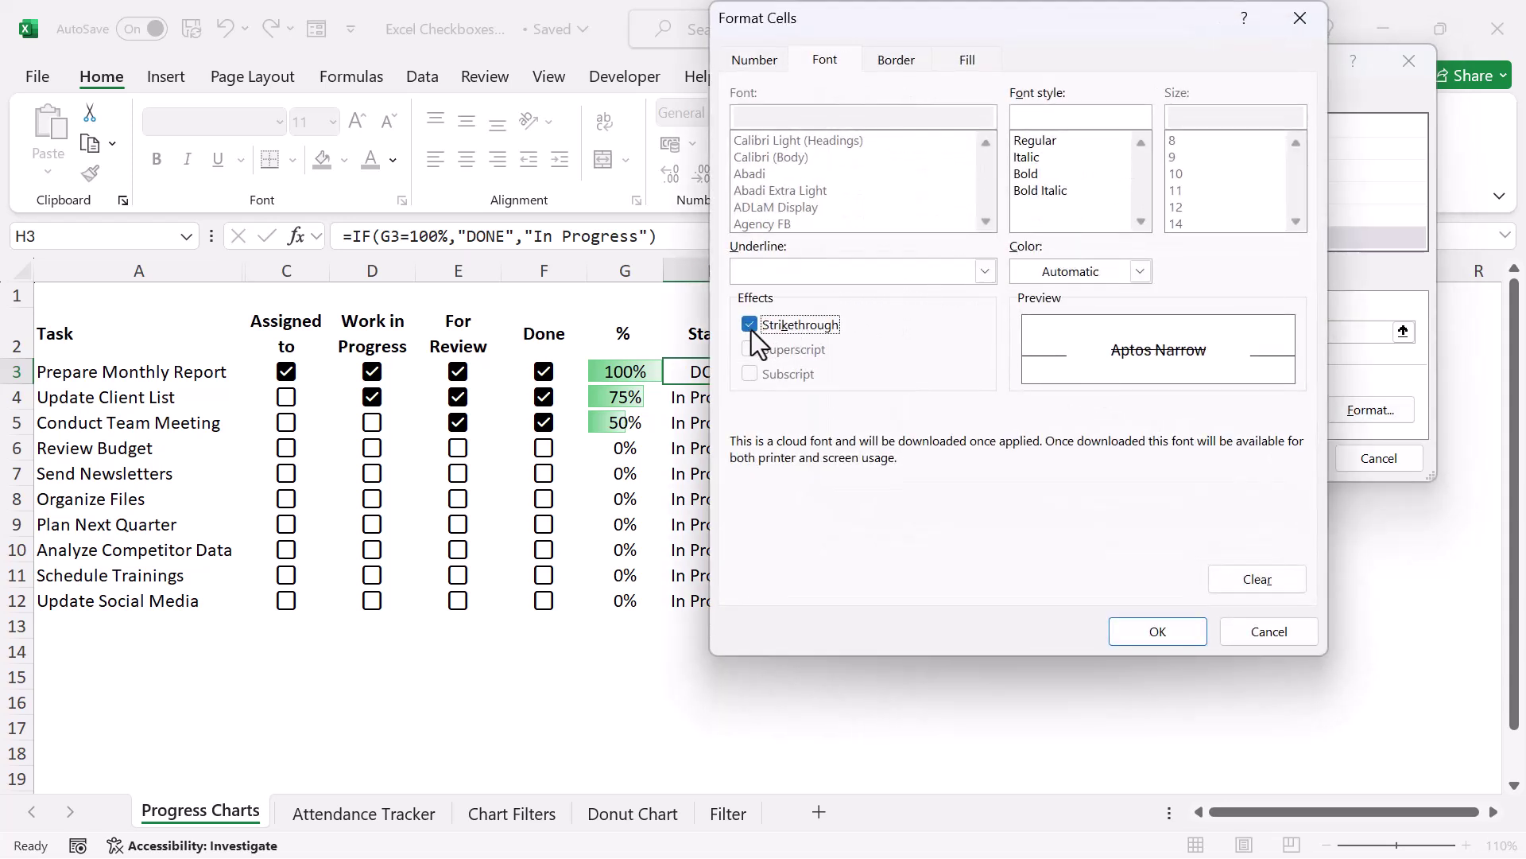
click(1099, 276)
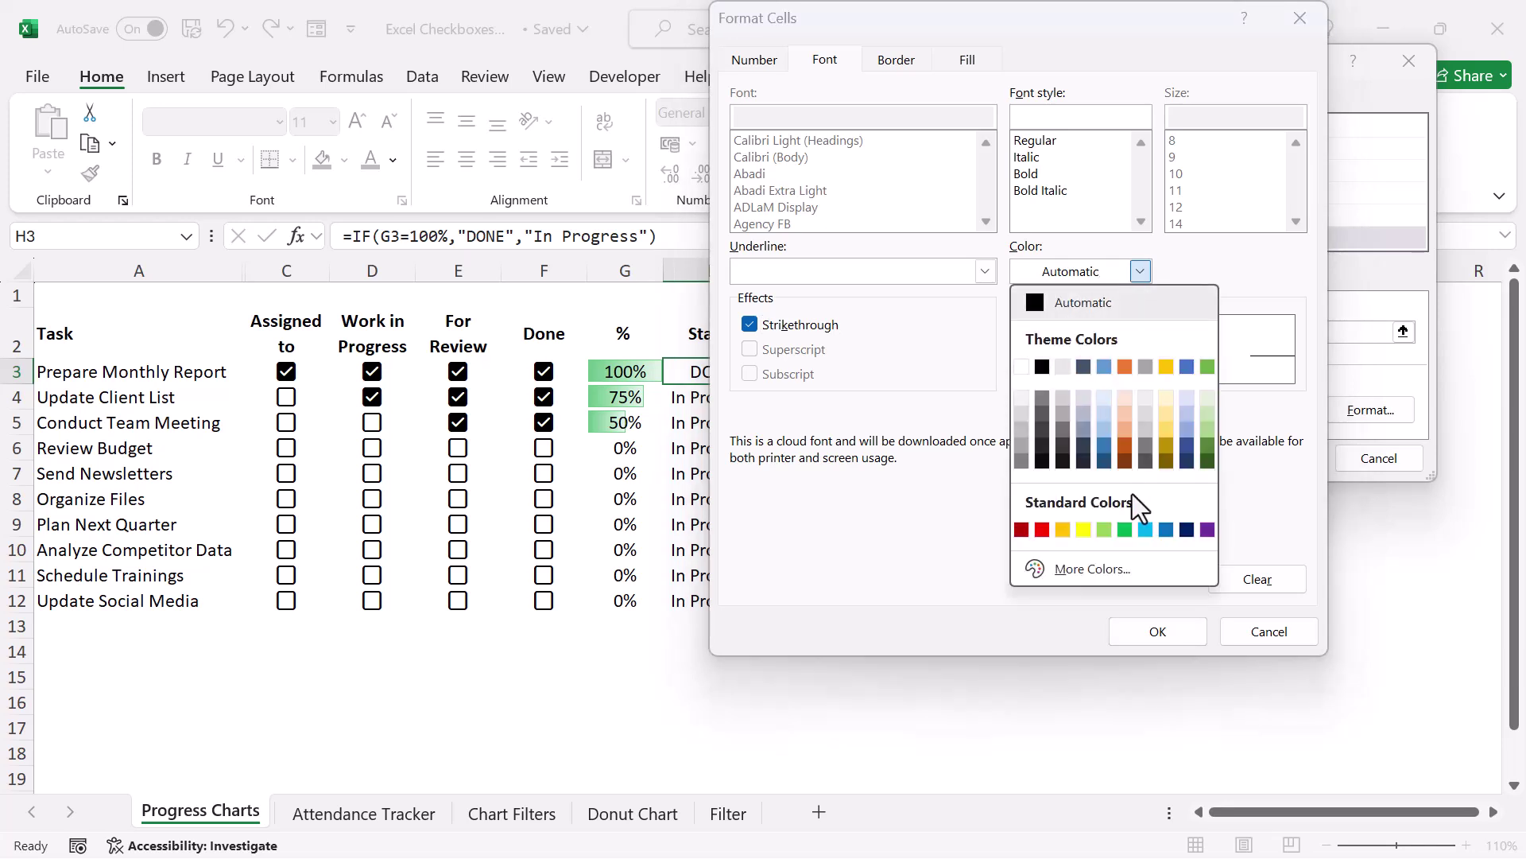
click(1127, 531)
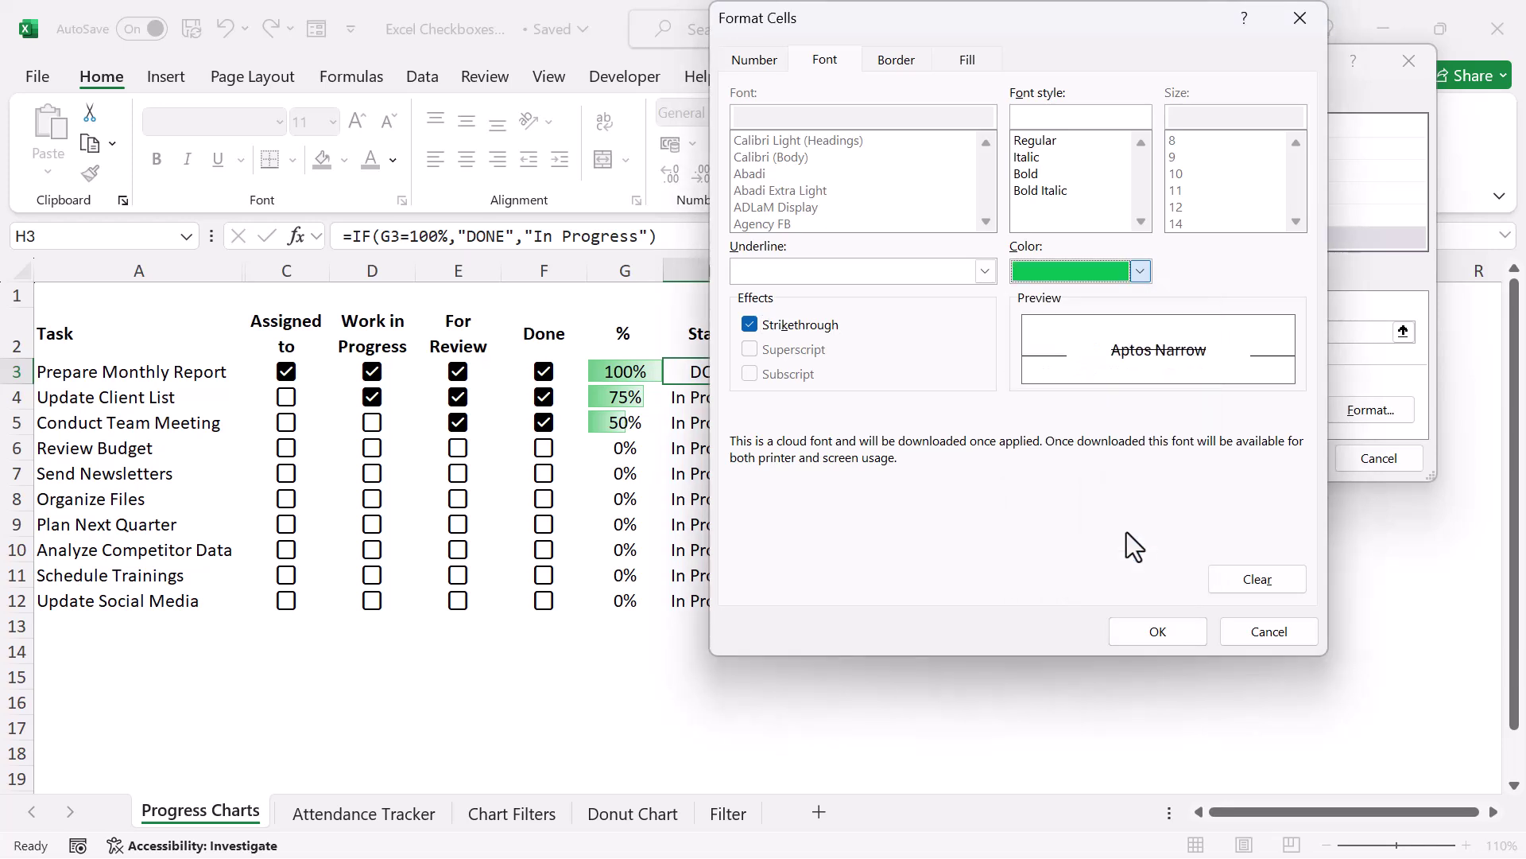
click(1033, 175)
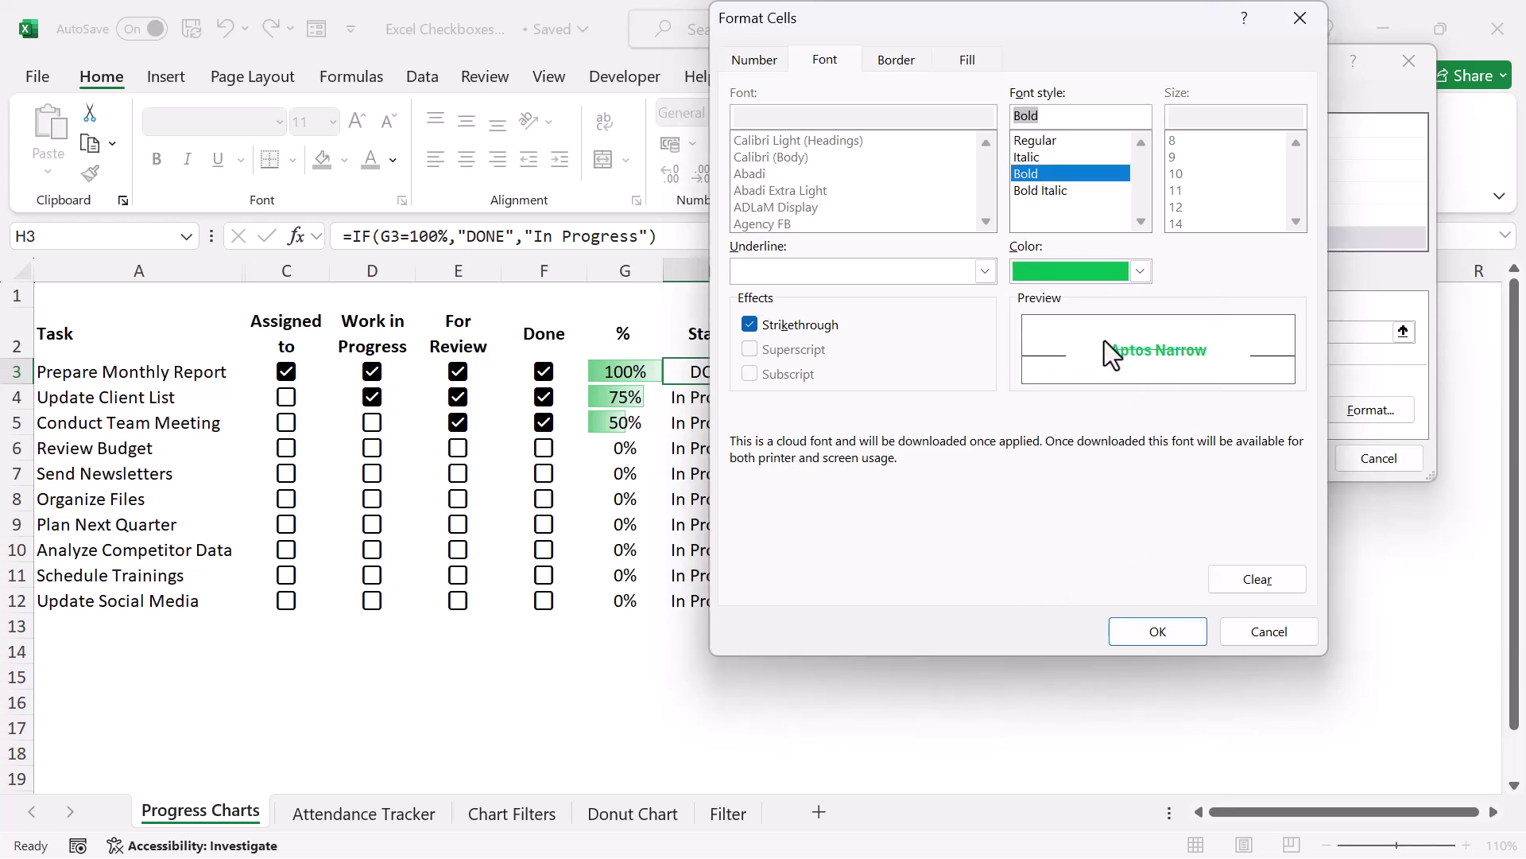
click(1137, 634)
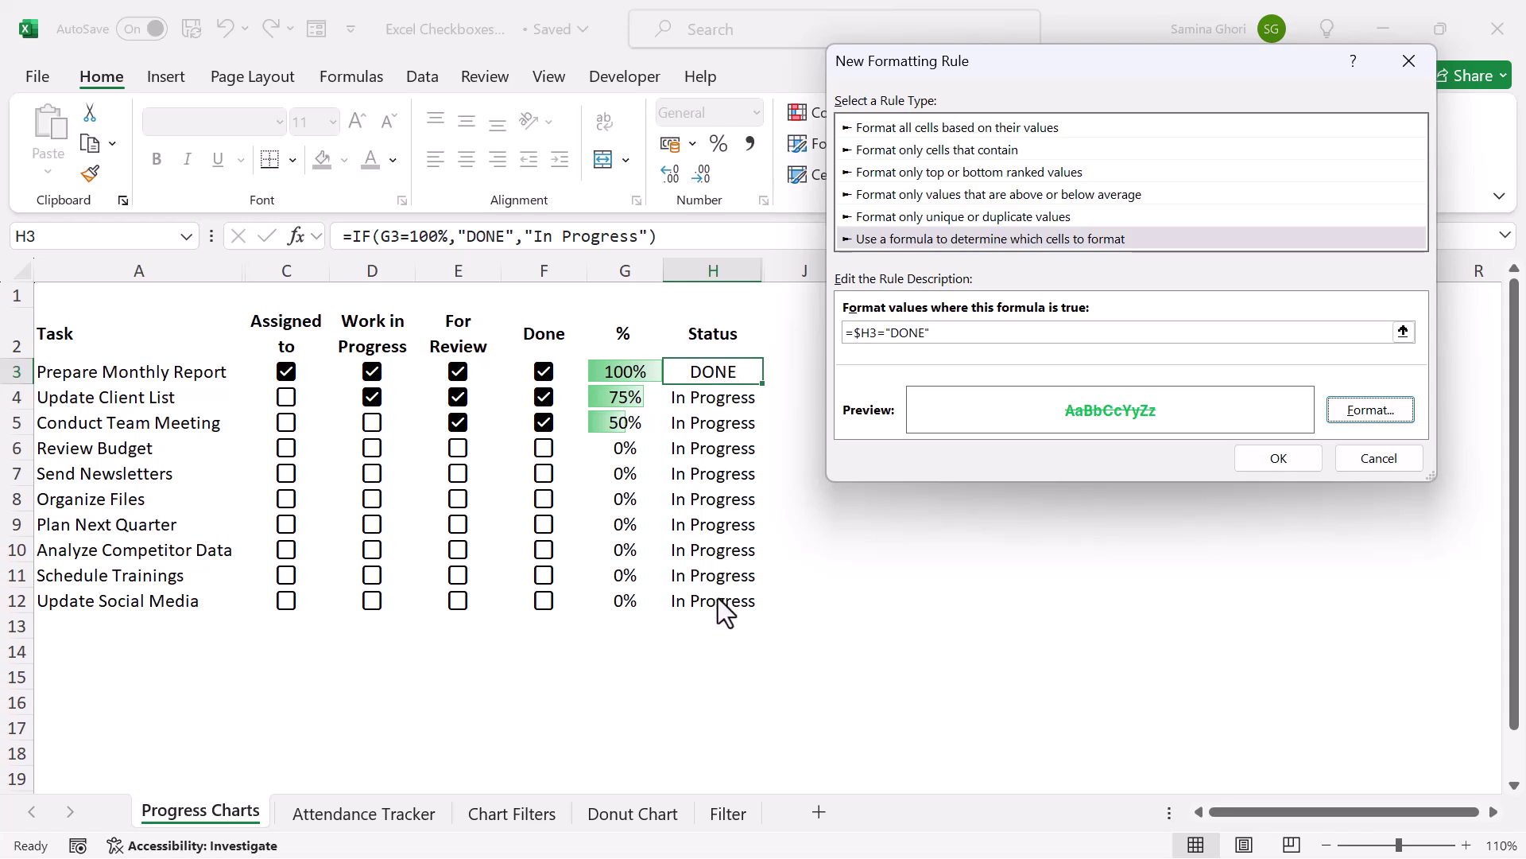
click(957, 241)
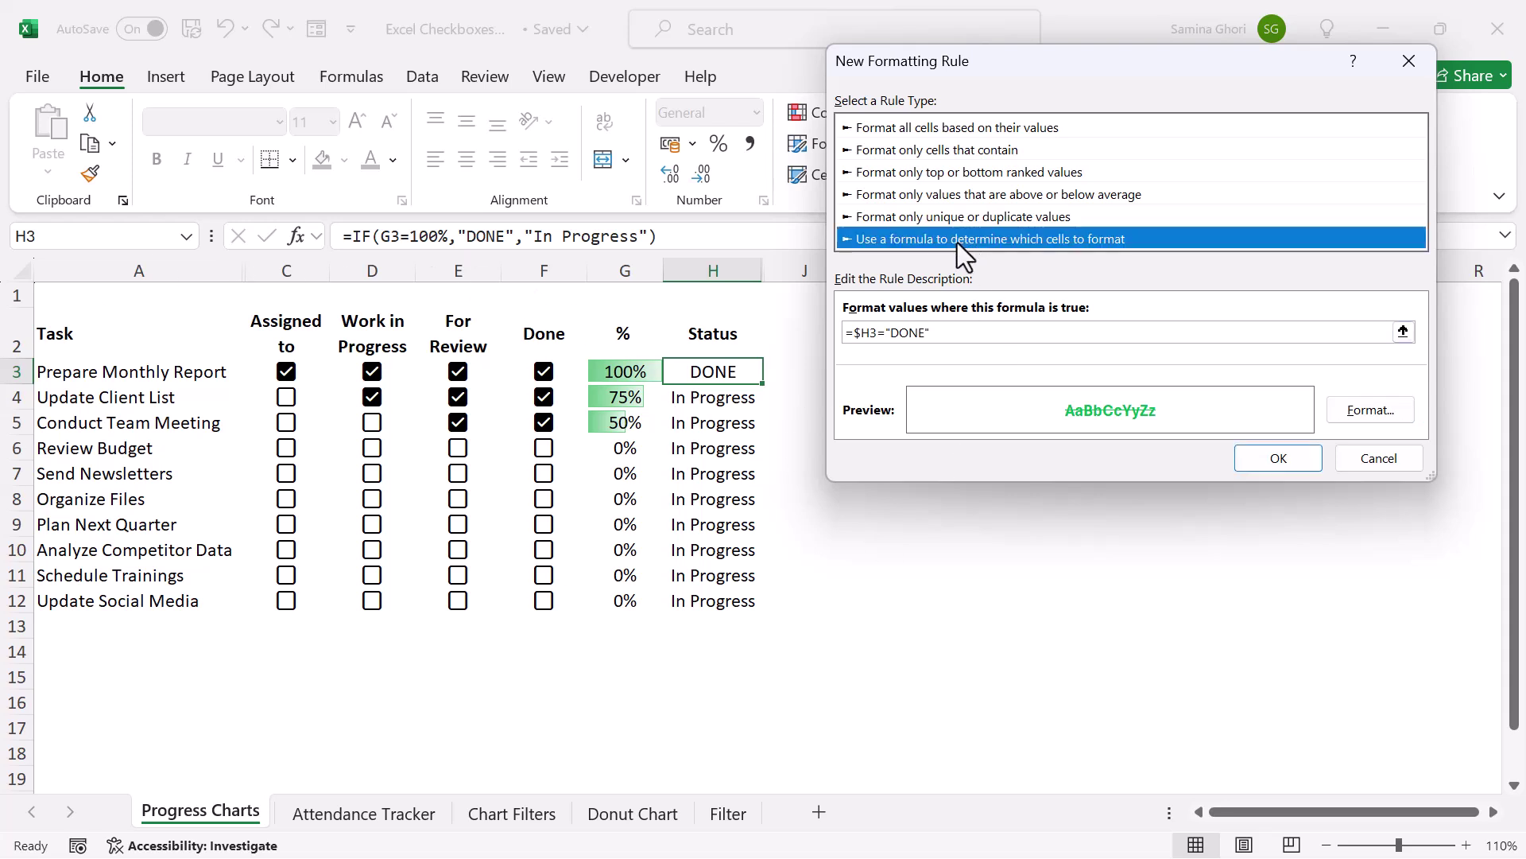
Step: Save the DONE rule and change its Applies to range to =$A$3:$H$12
click(1280, 460)
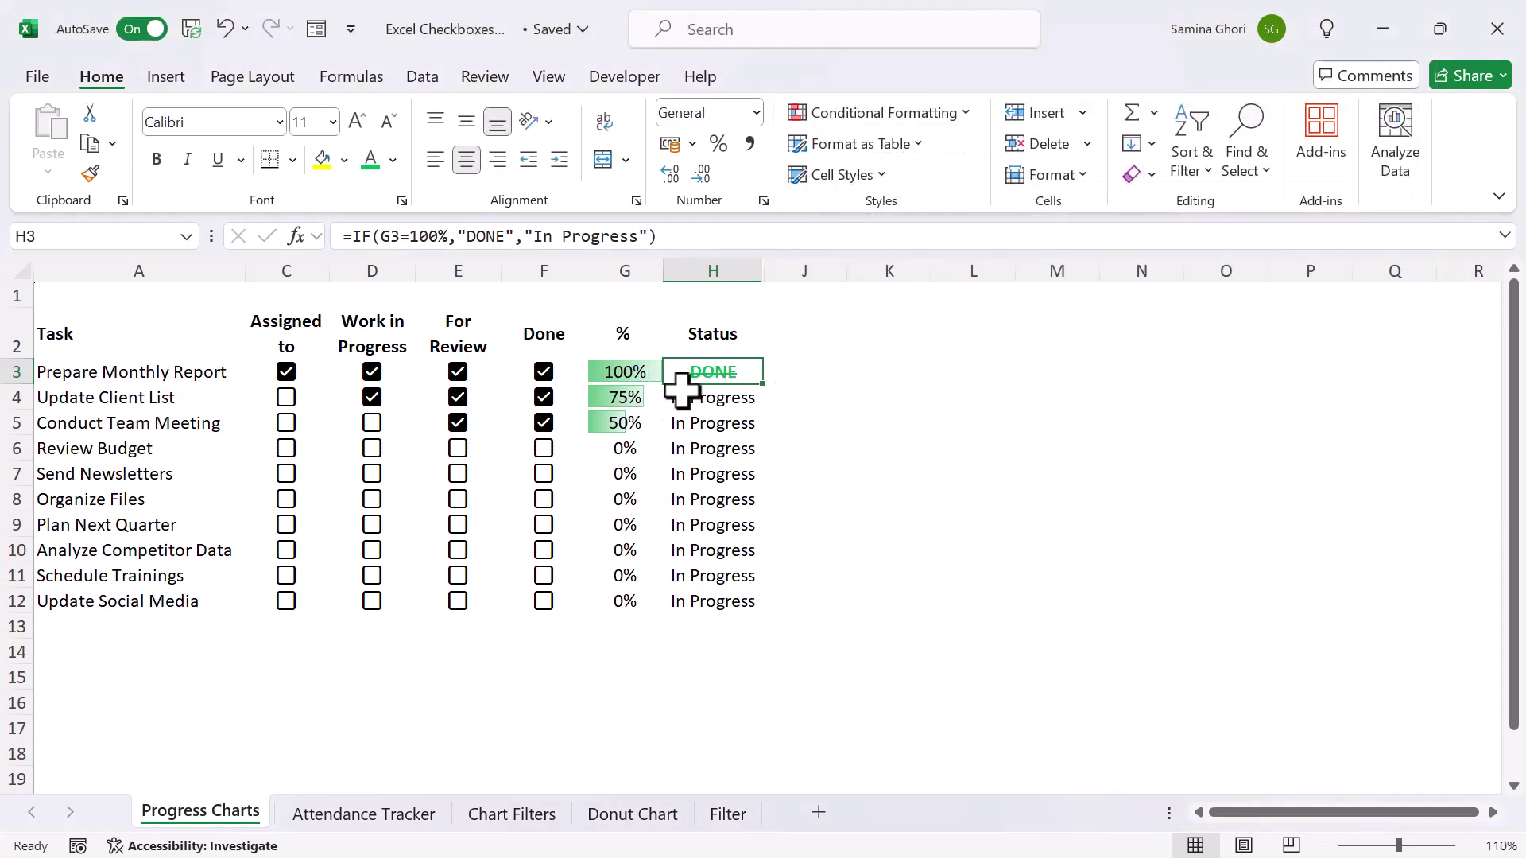
click(962, 115)
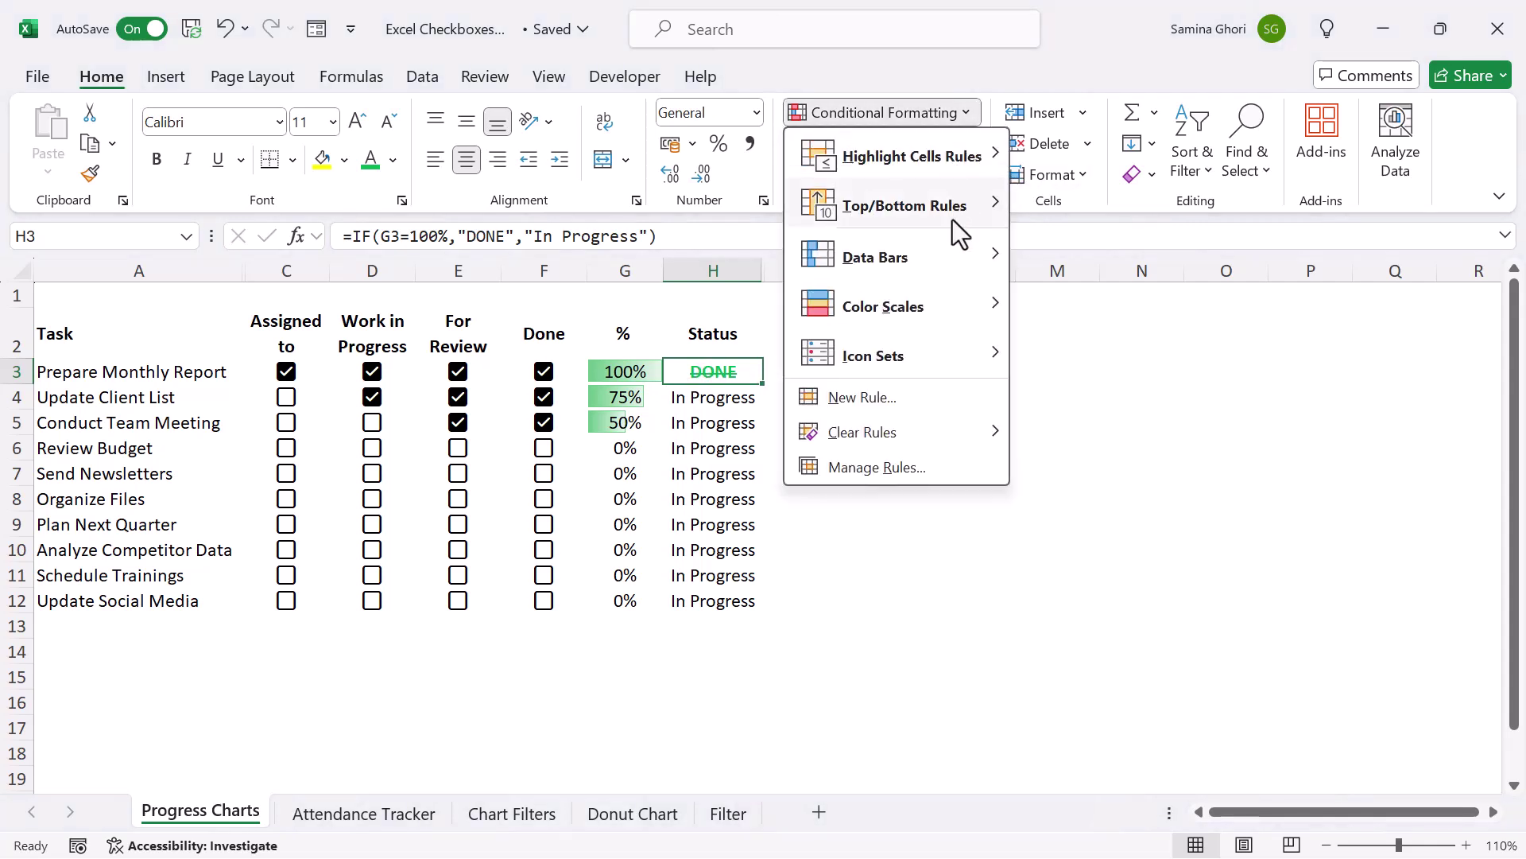
click(882, 469)
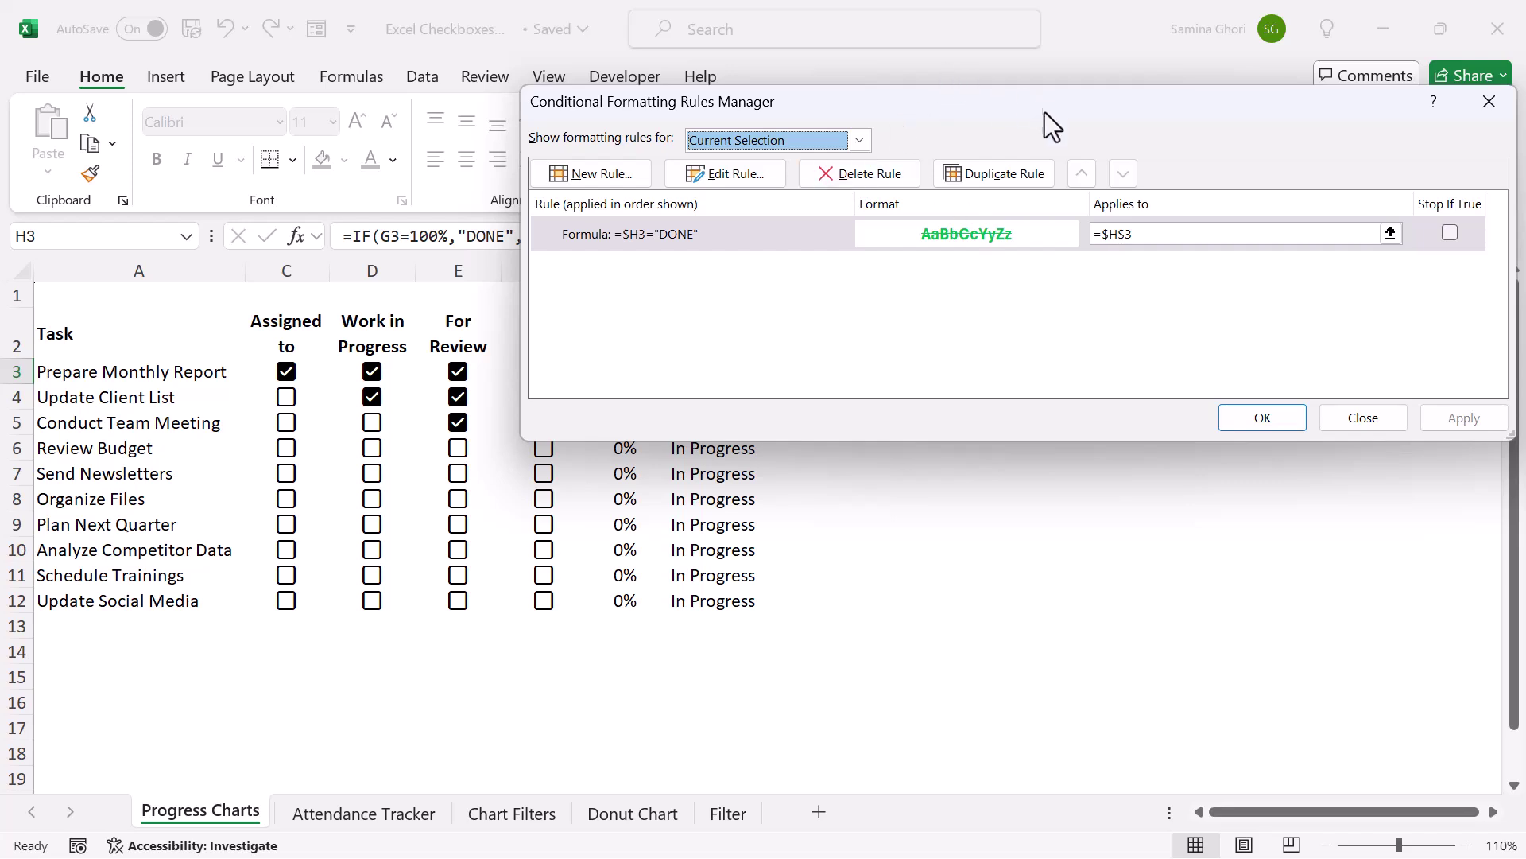
drag(1045, 112, 843, 484)
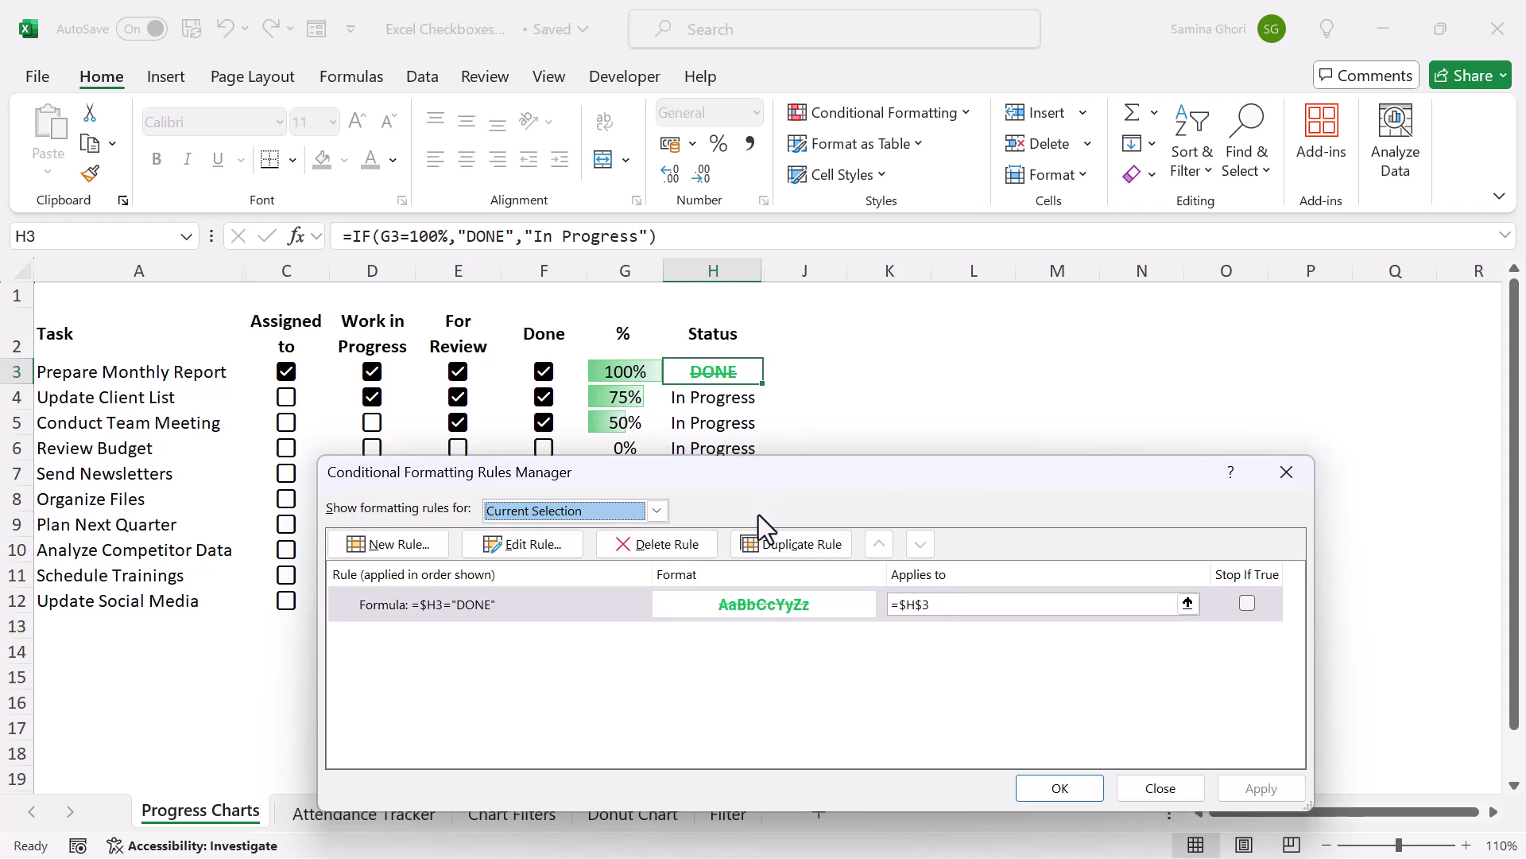
click(949, 606)
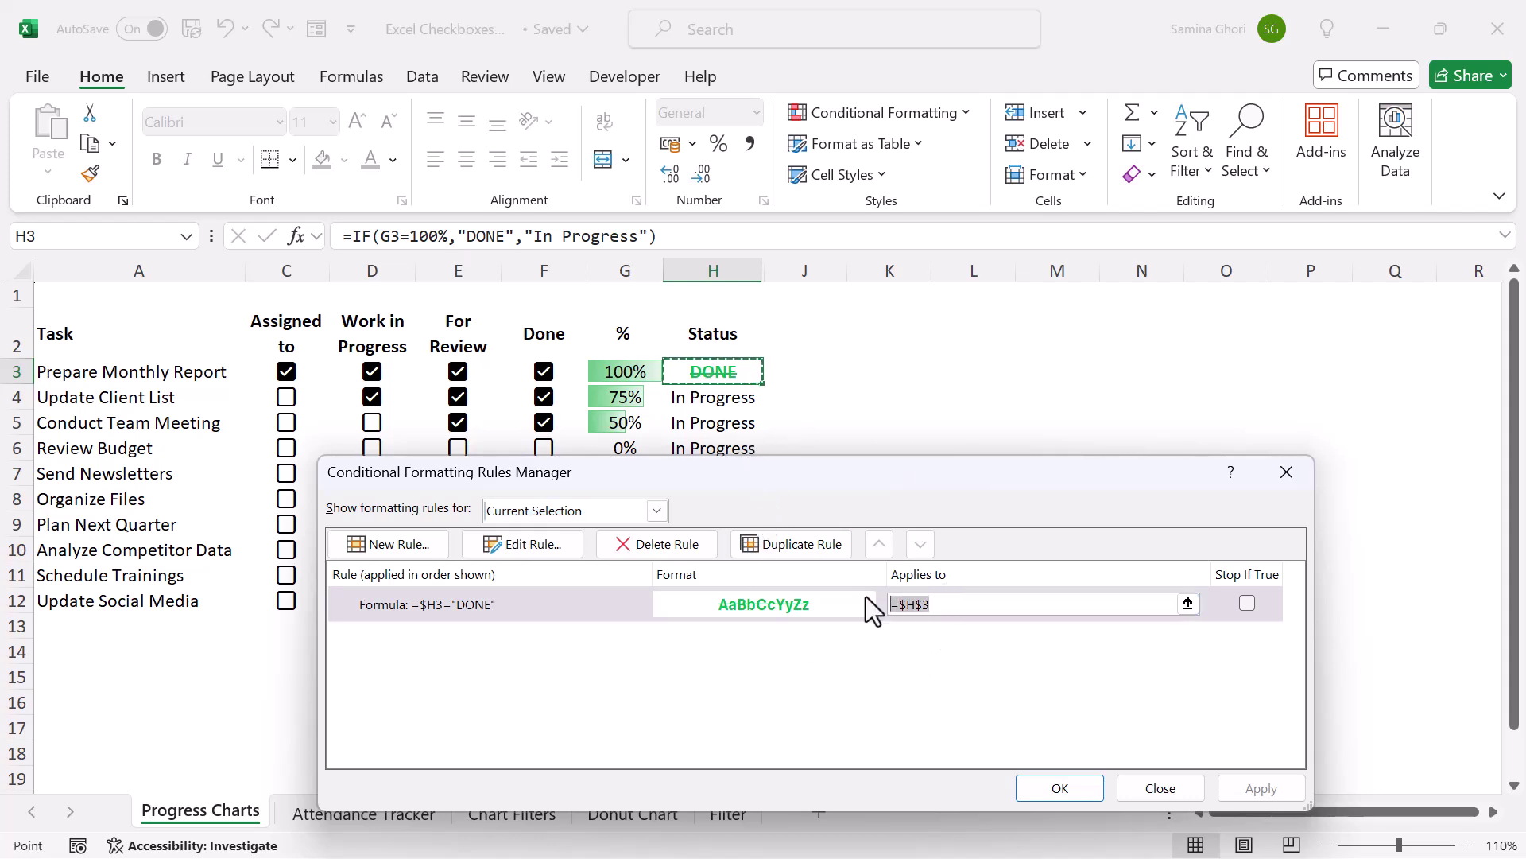
drag(841, 471, 919, 2)
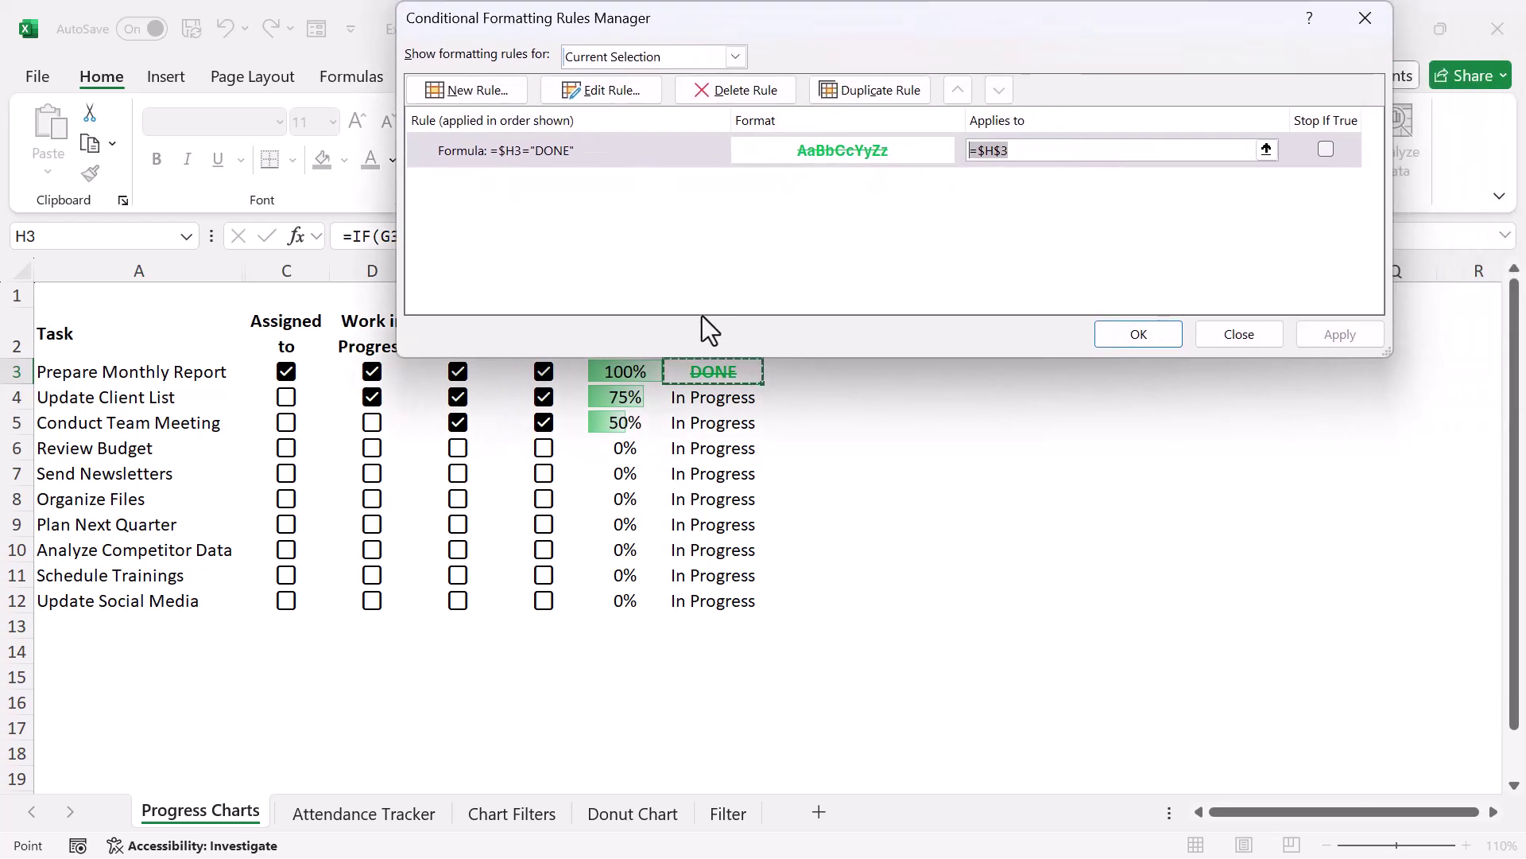
key(BackSpace)
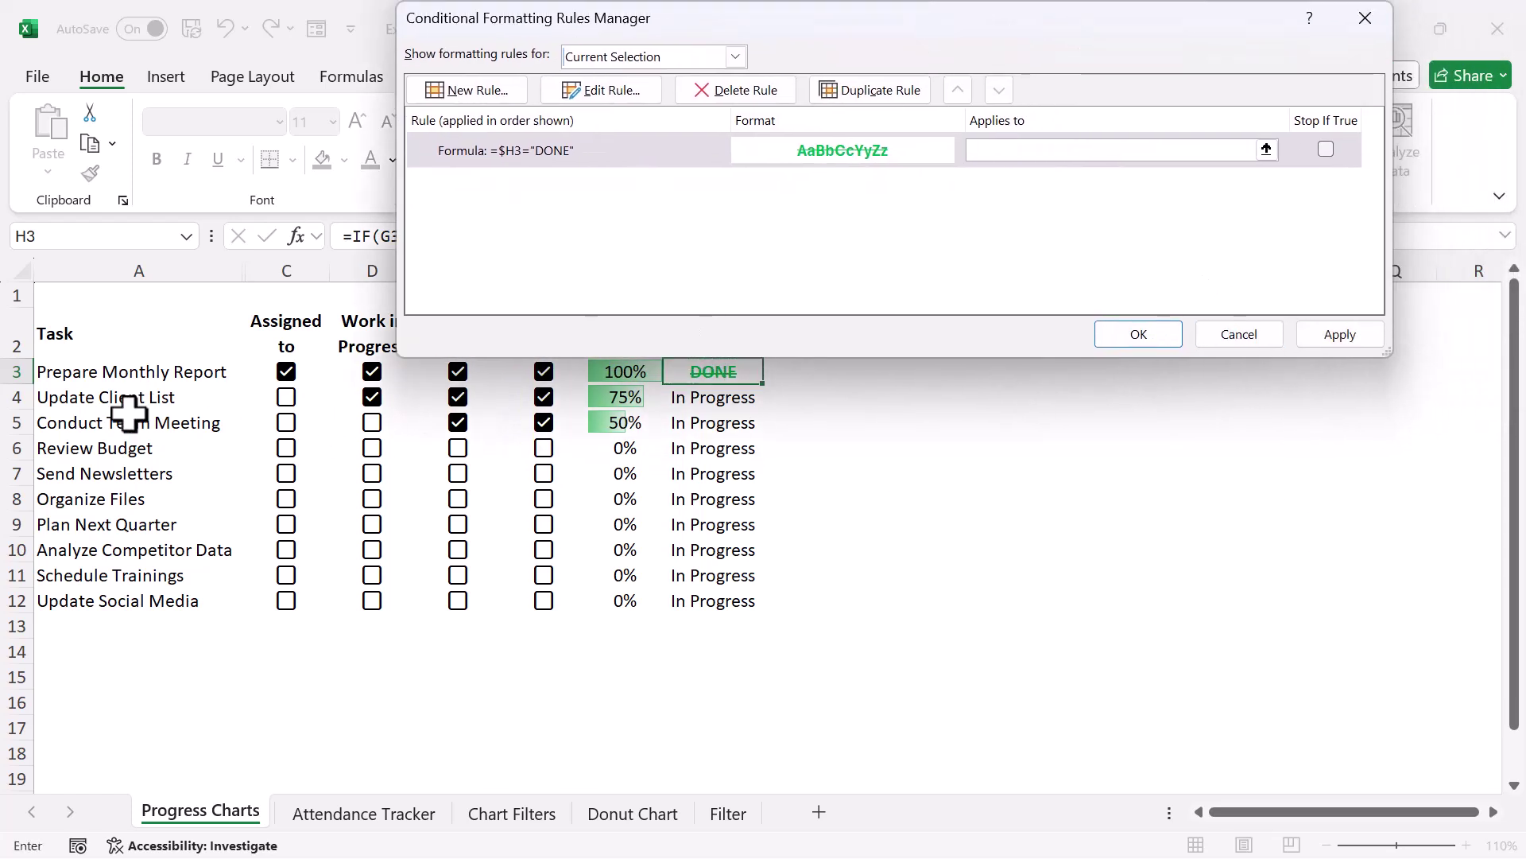
drag(98, 372, 708, 601)
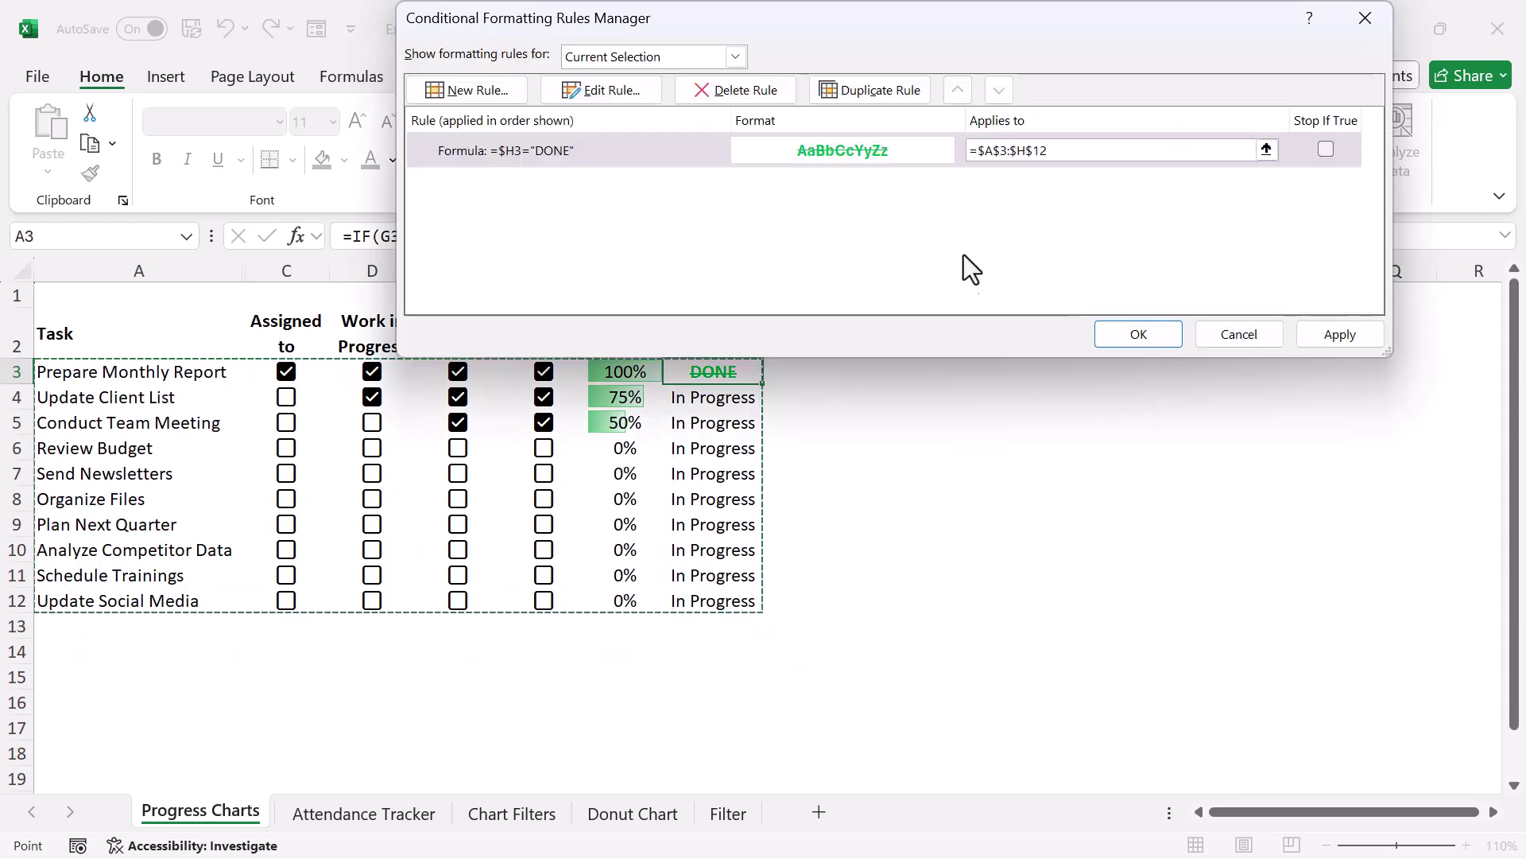
click(1320, 340)
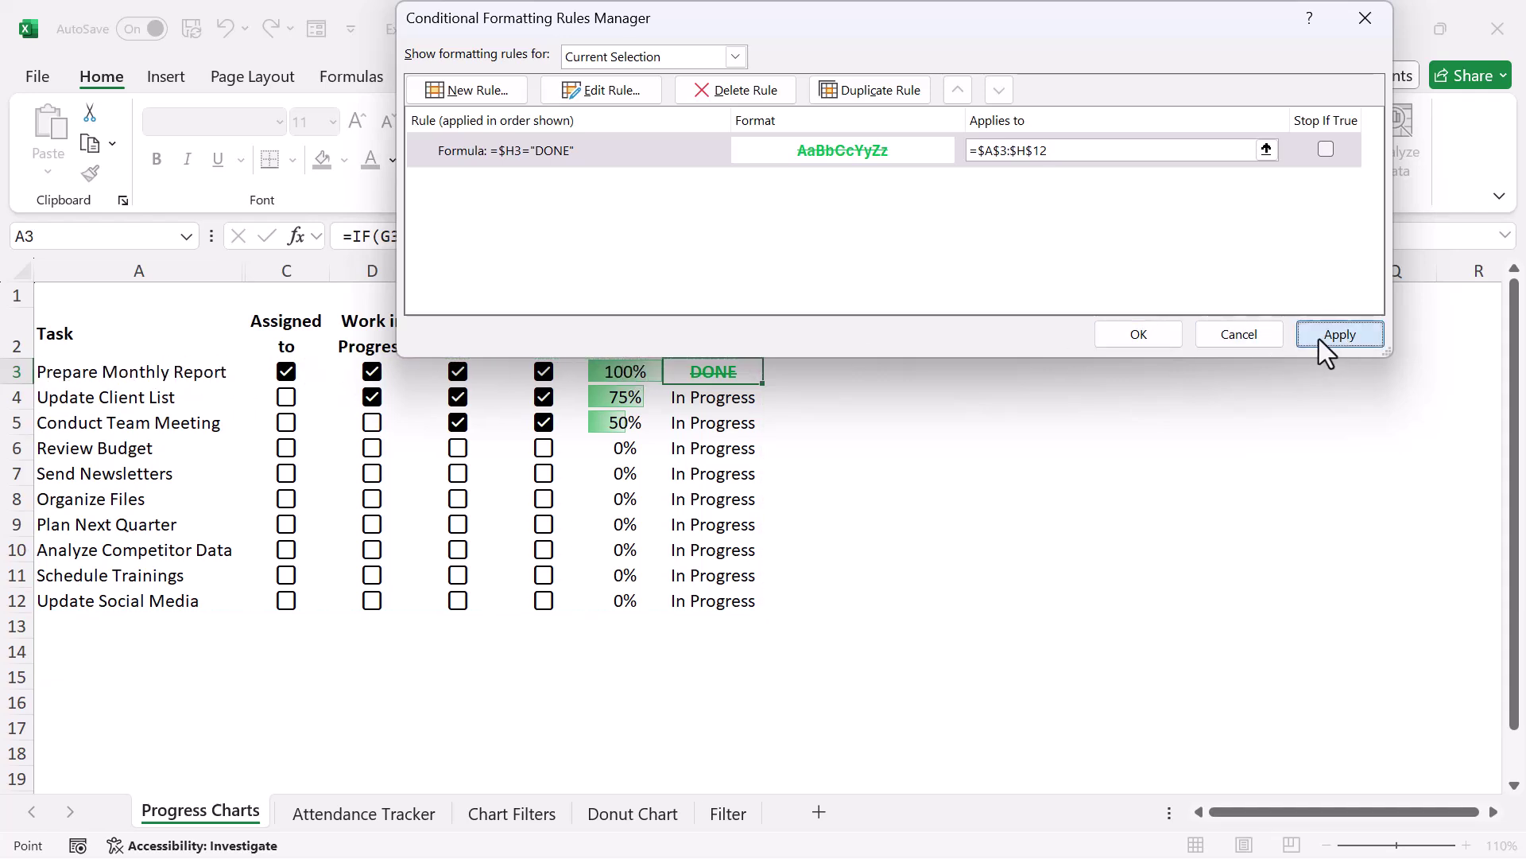
click(1148, 329)
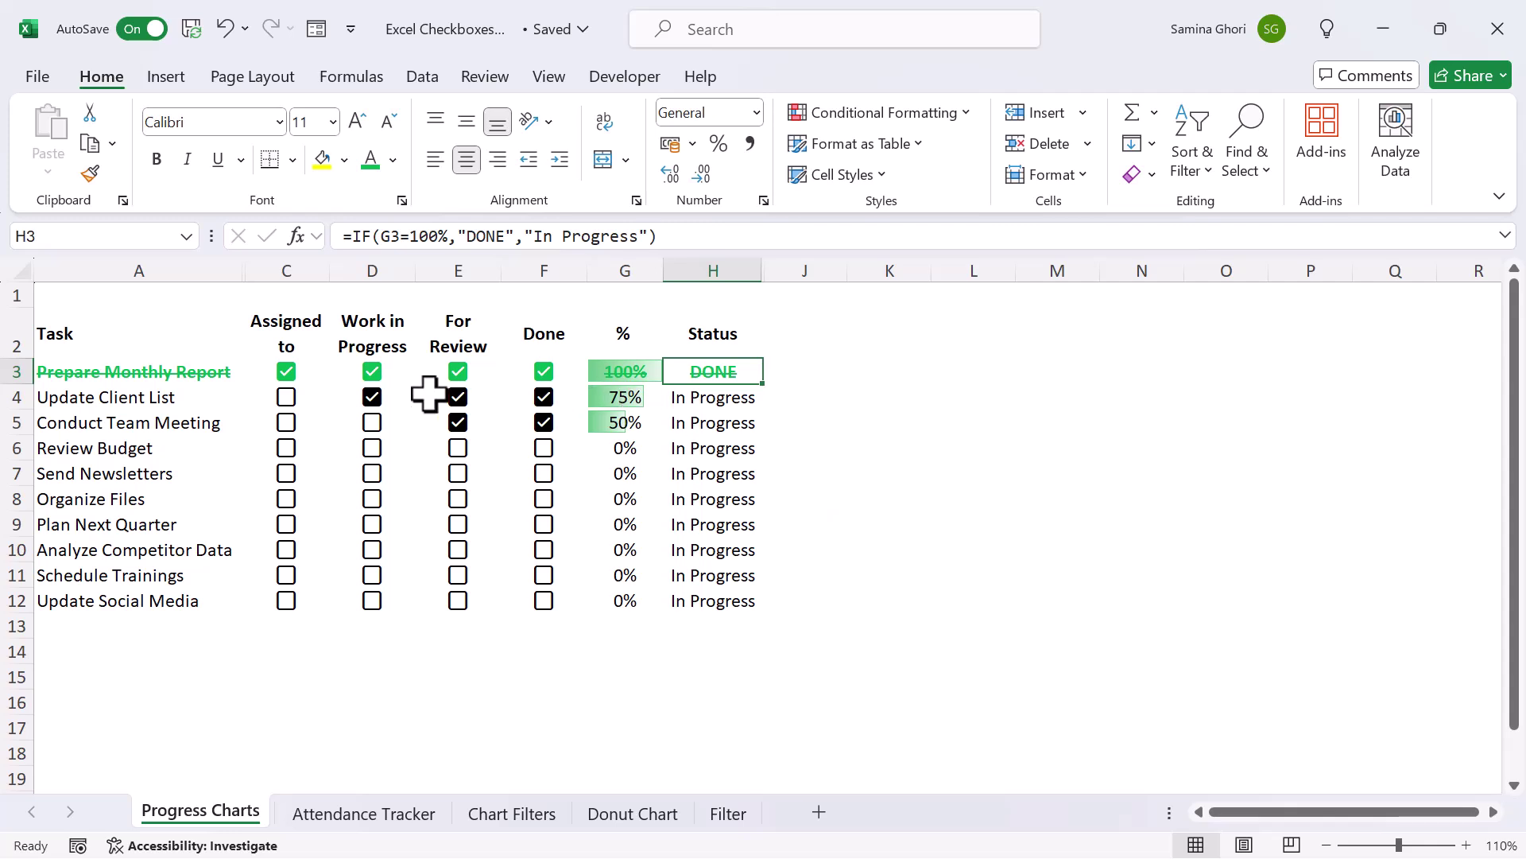
Step: Tick C4 for Update Client List and all four Send Newsletters checkboxes in C7:F7
click(289, 399)
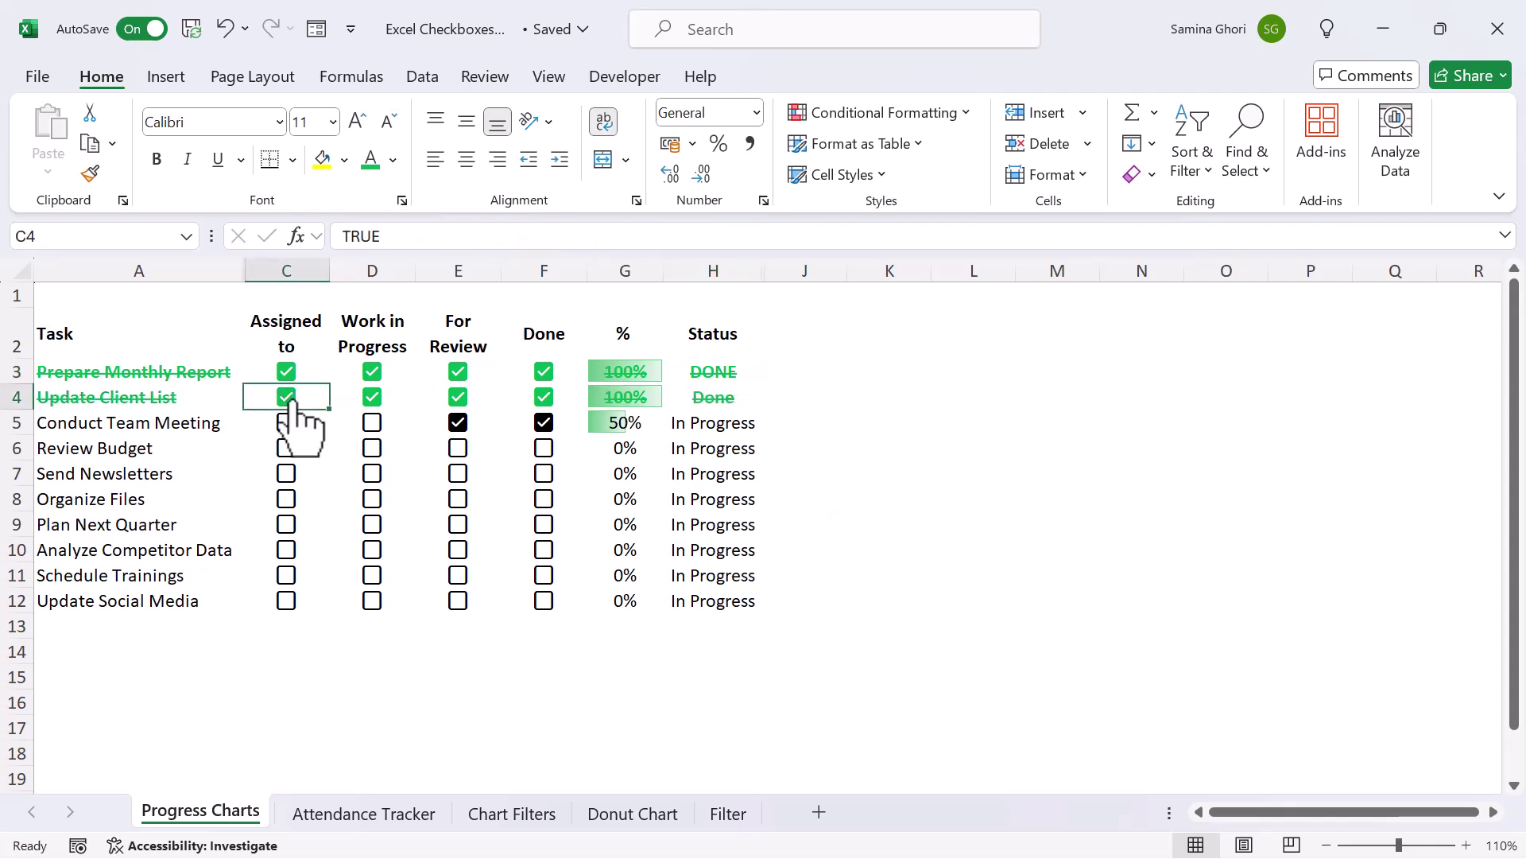
click(326, 474)
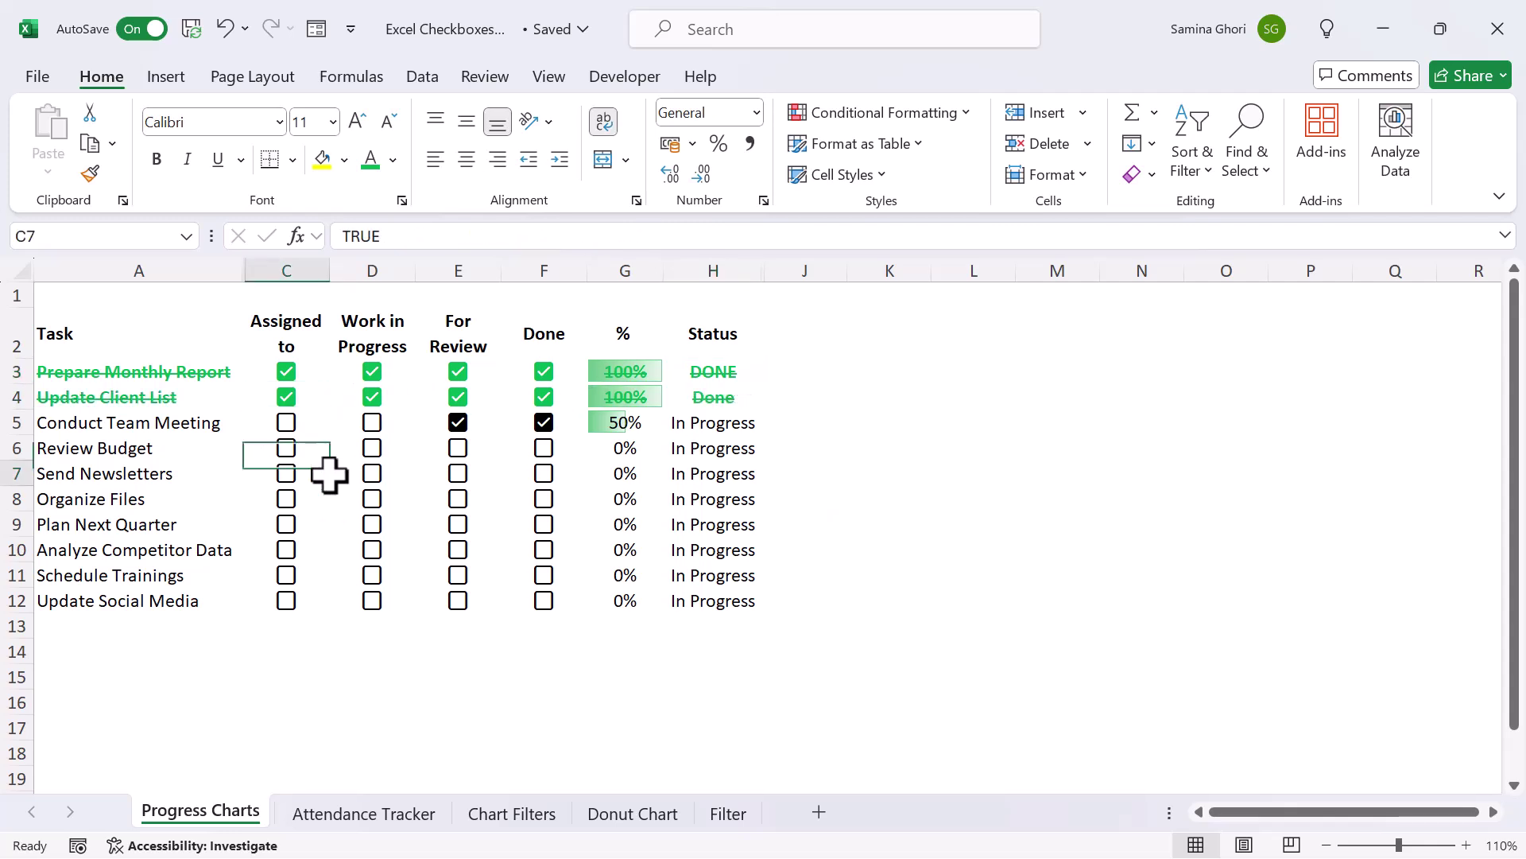
drag(329, 474, 579, 477)
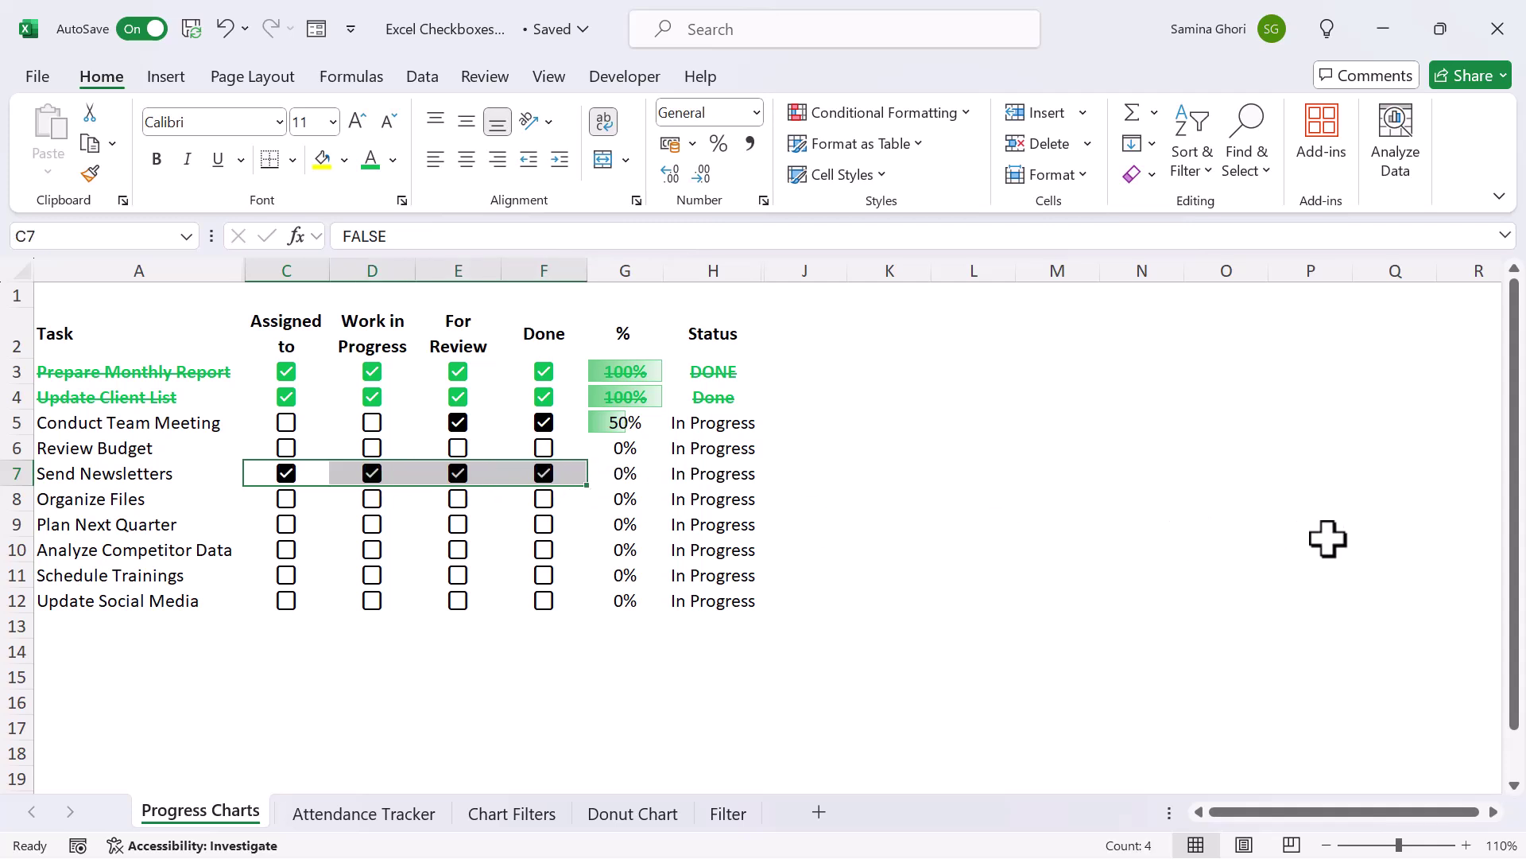
click(874, 525)
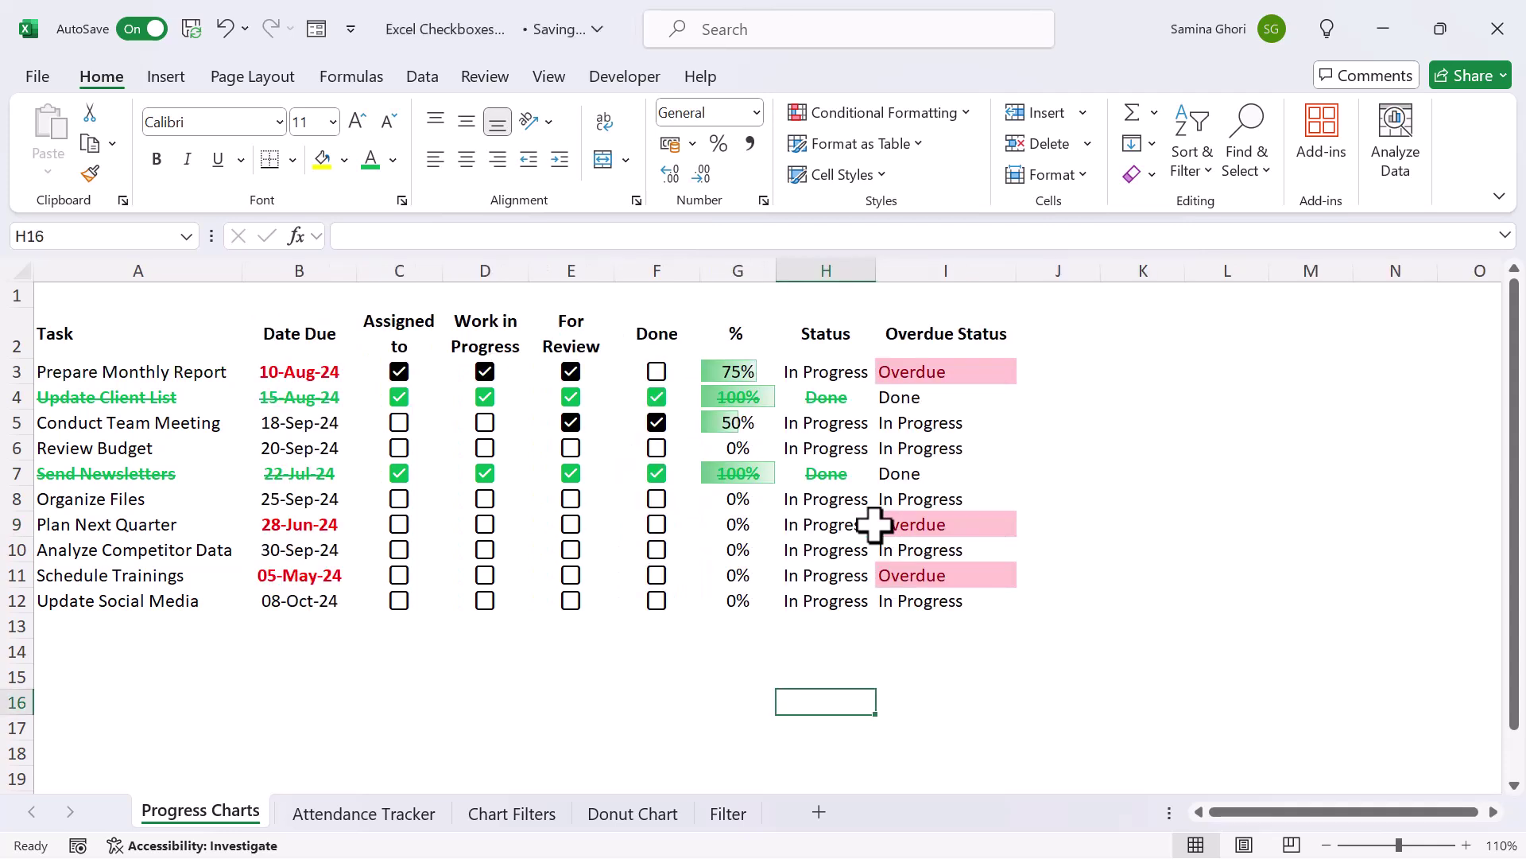
Step: Apply the =$B3<TODAY() bold red rule to the Date Due cells B3:B12
drag(322, 371, 328, 586)
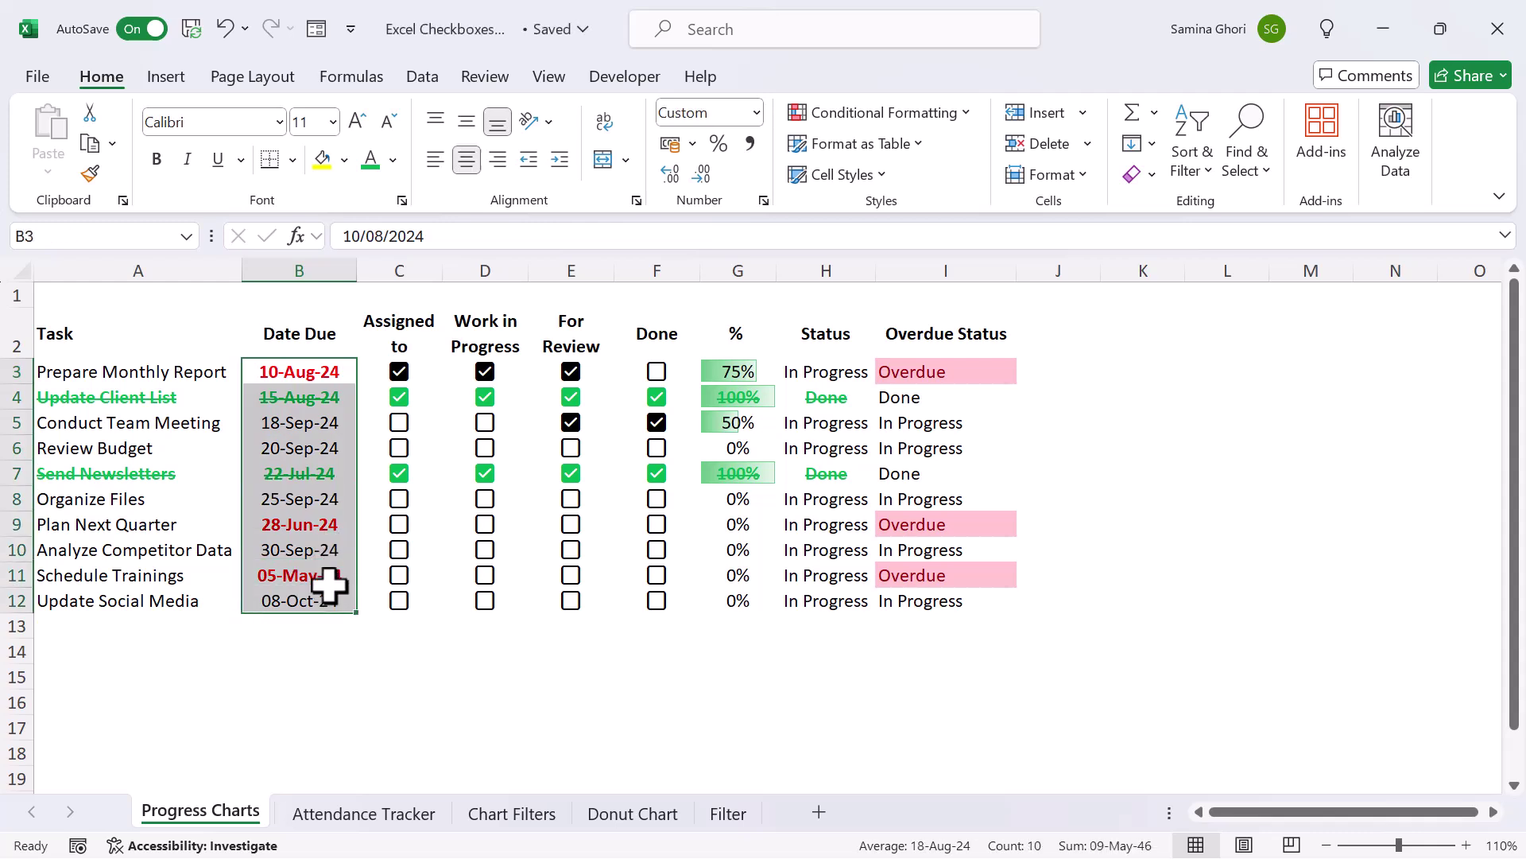
click(966, 111)
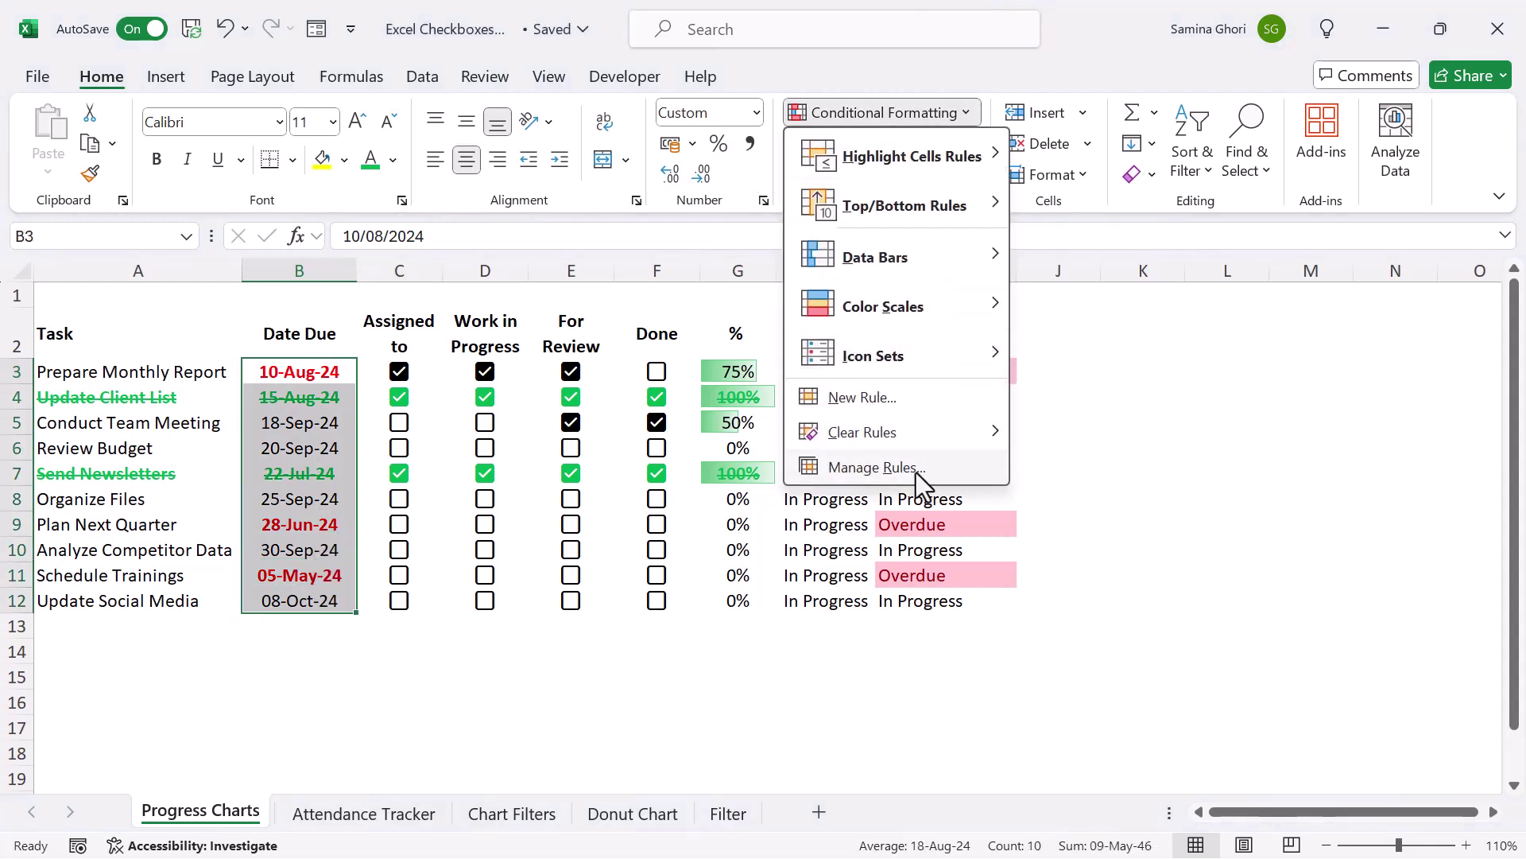
click(894, 469)
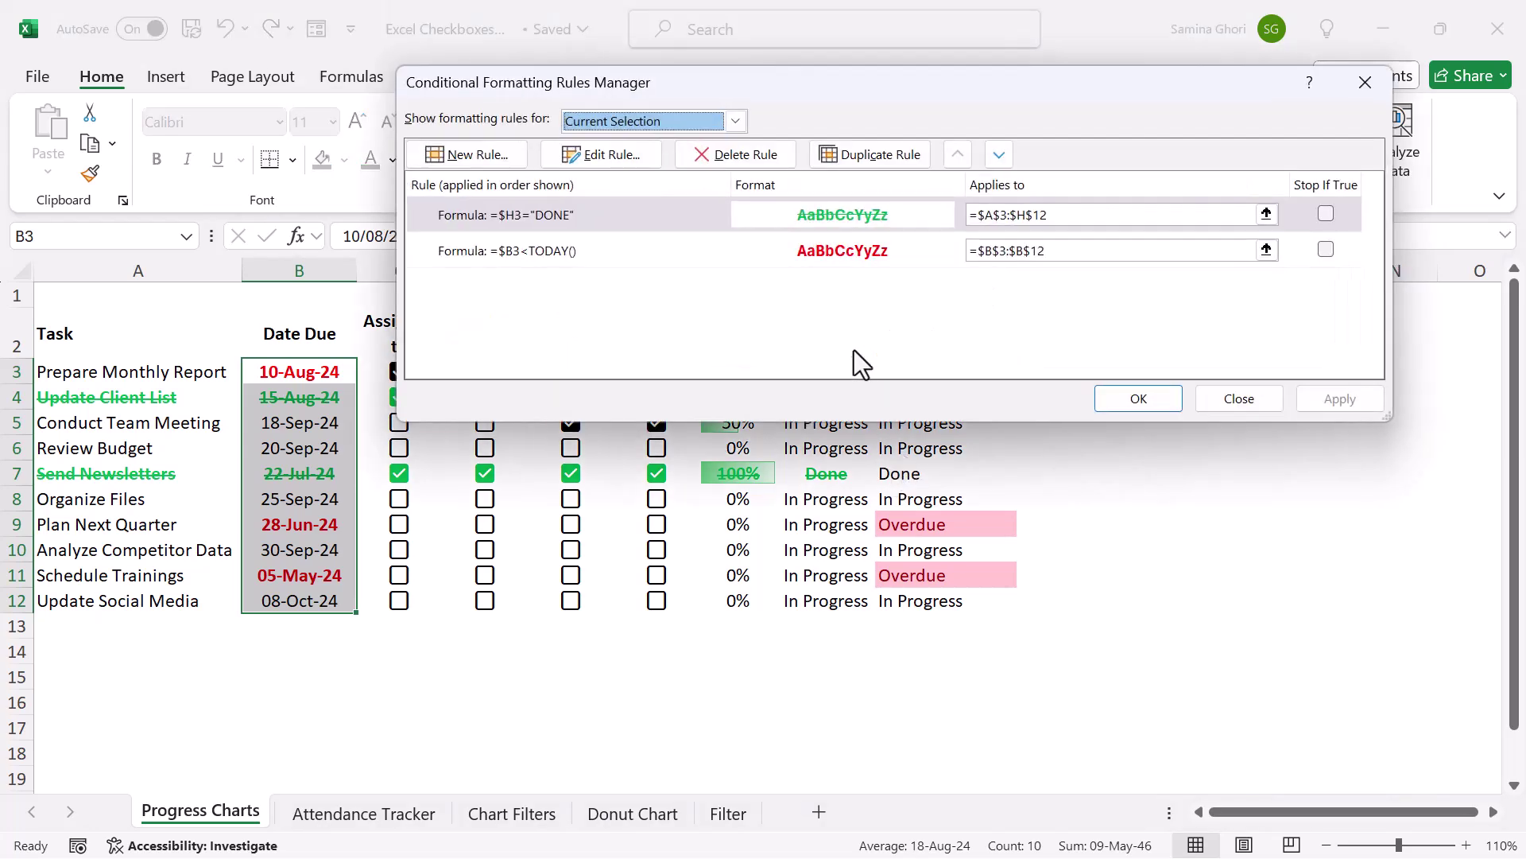
click(618, 250)
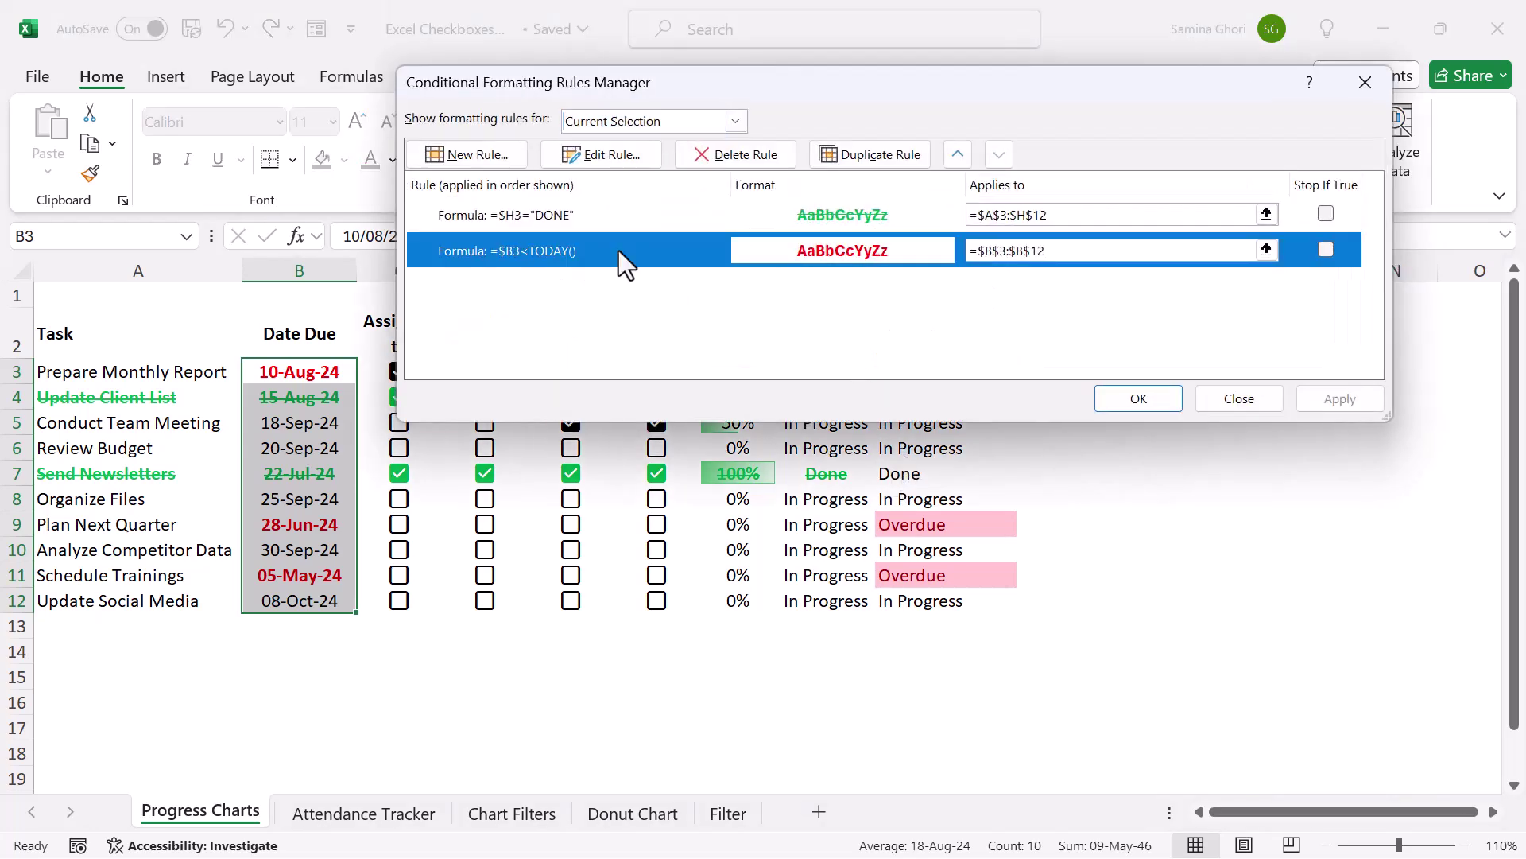
double_click(619, 250)
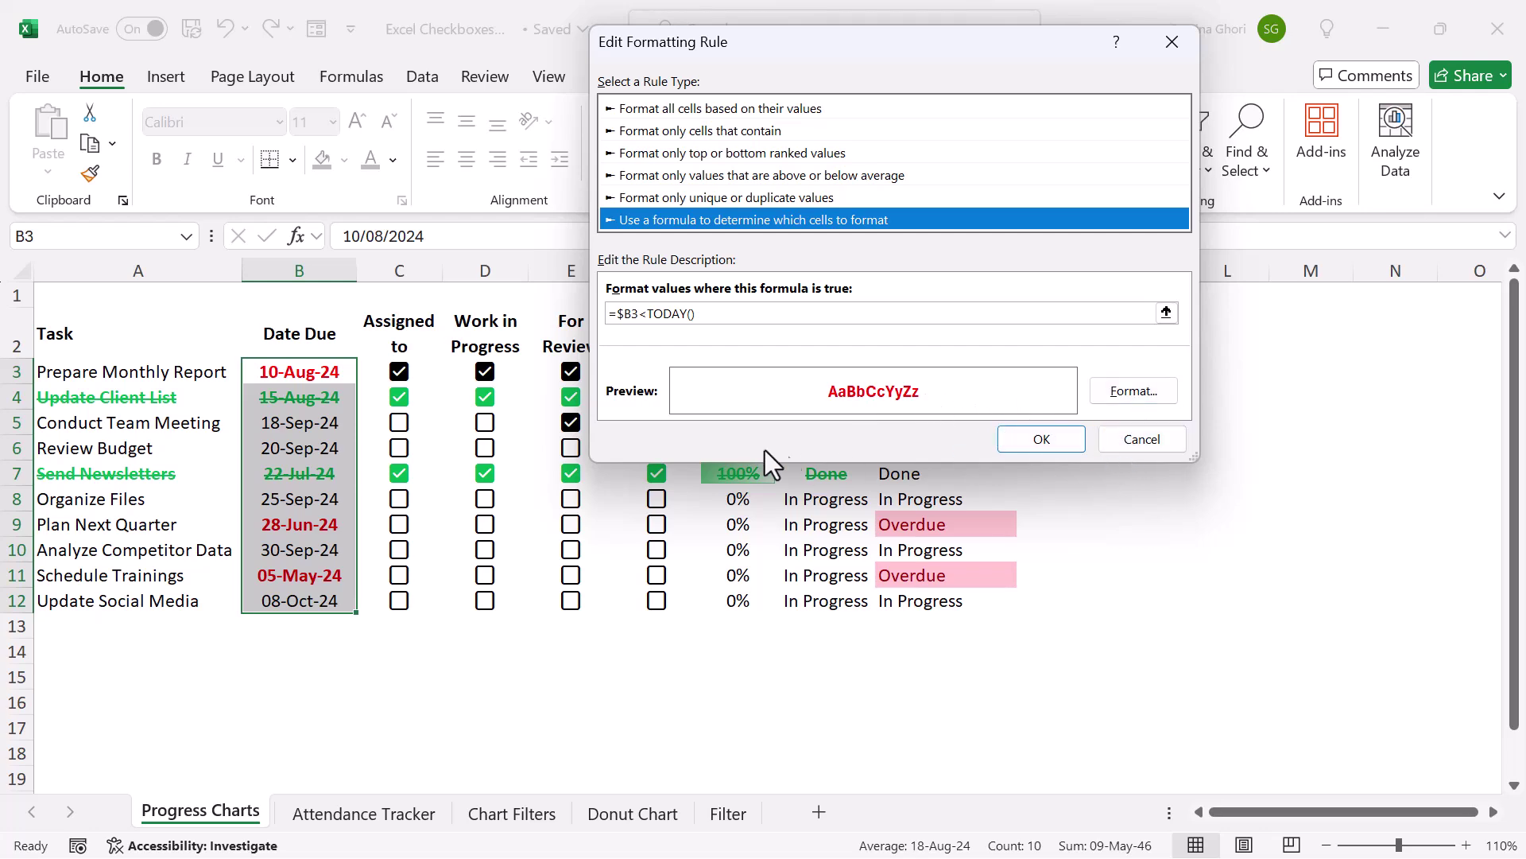
click(1133, 448)
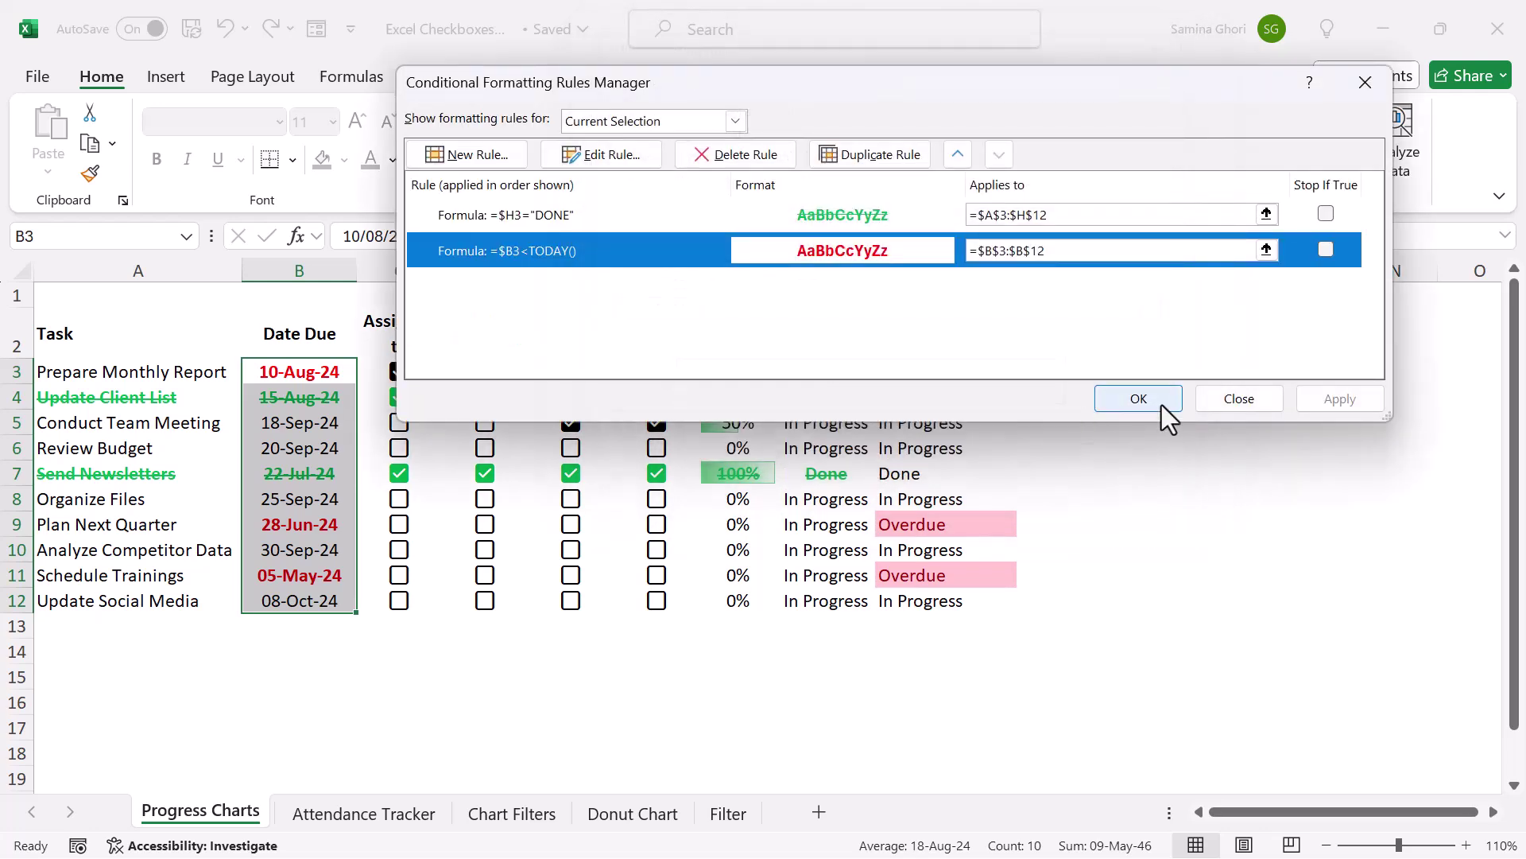
click(1246, 402)
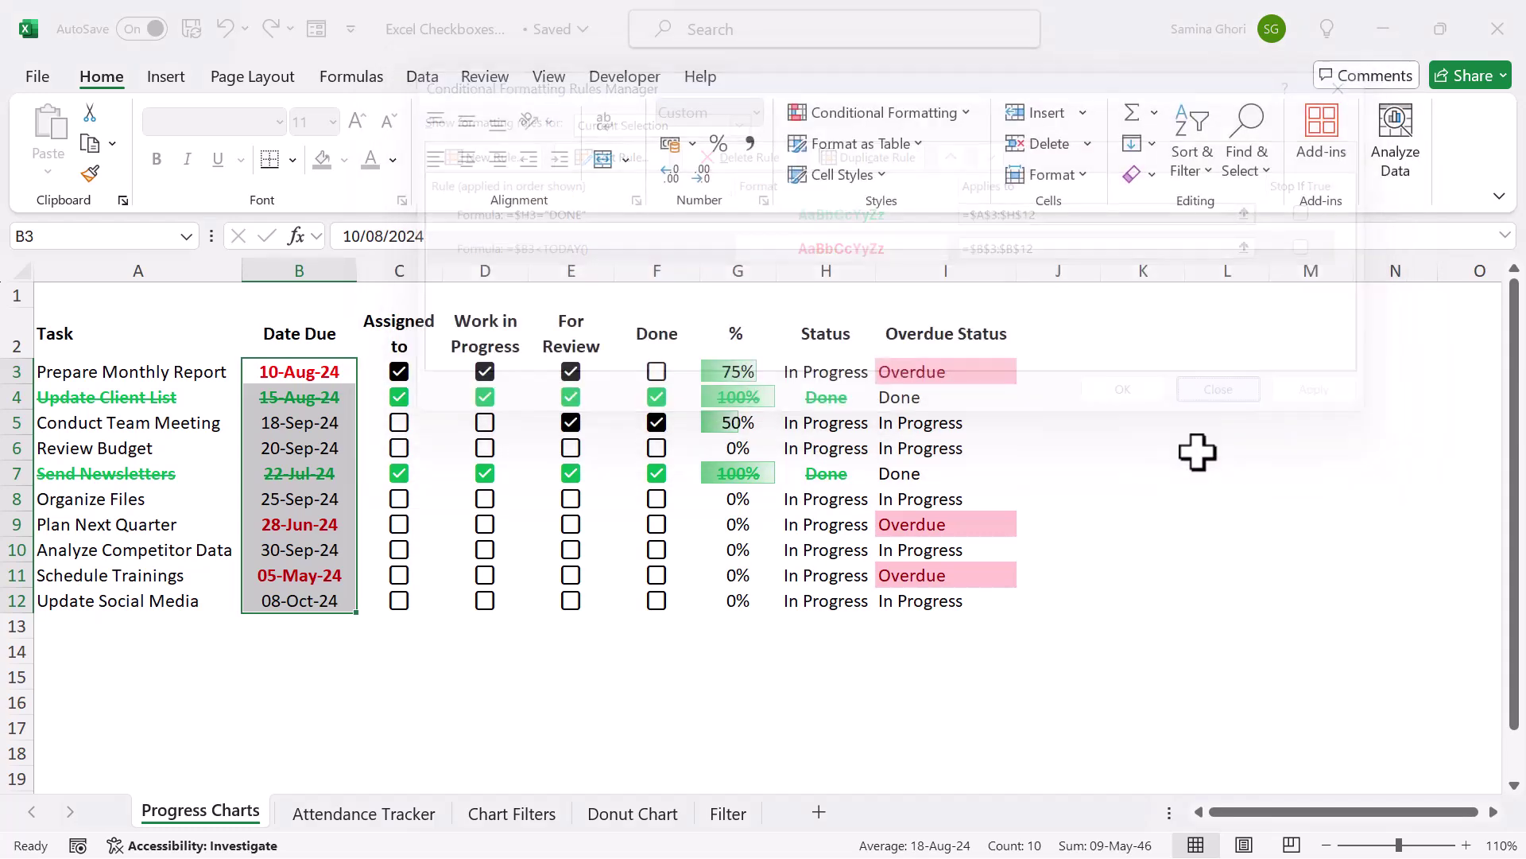
click(954, 370)
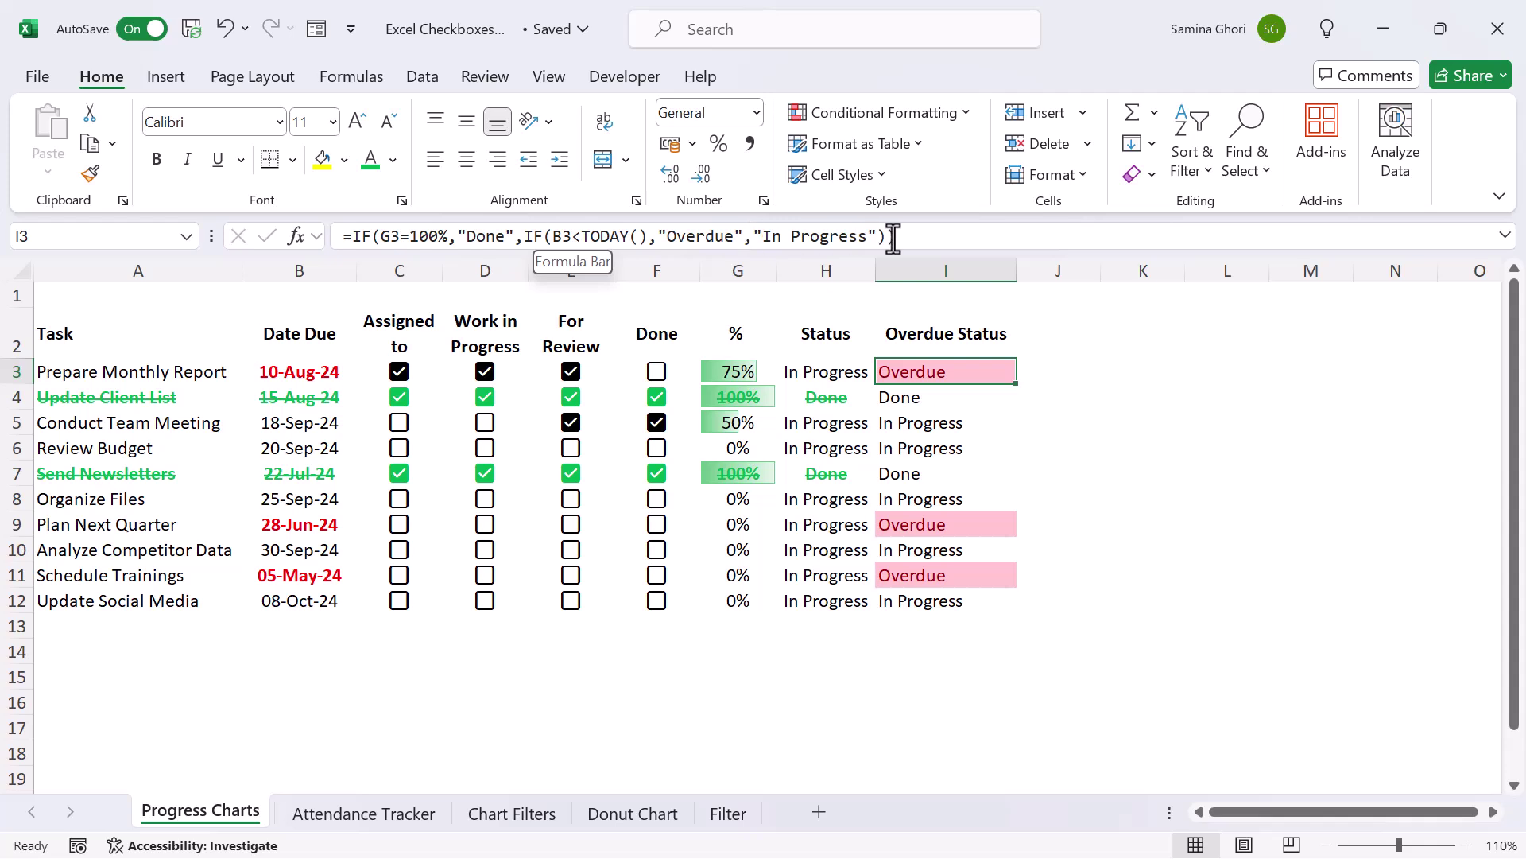
Step: Deselect the Overdue Status cell and switch to the Attendance Tracker sheet
click(1041, 447)
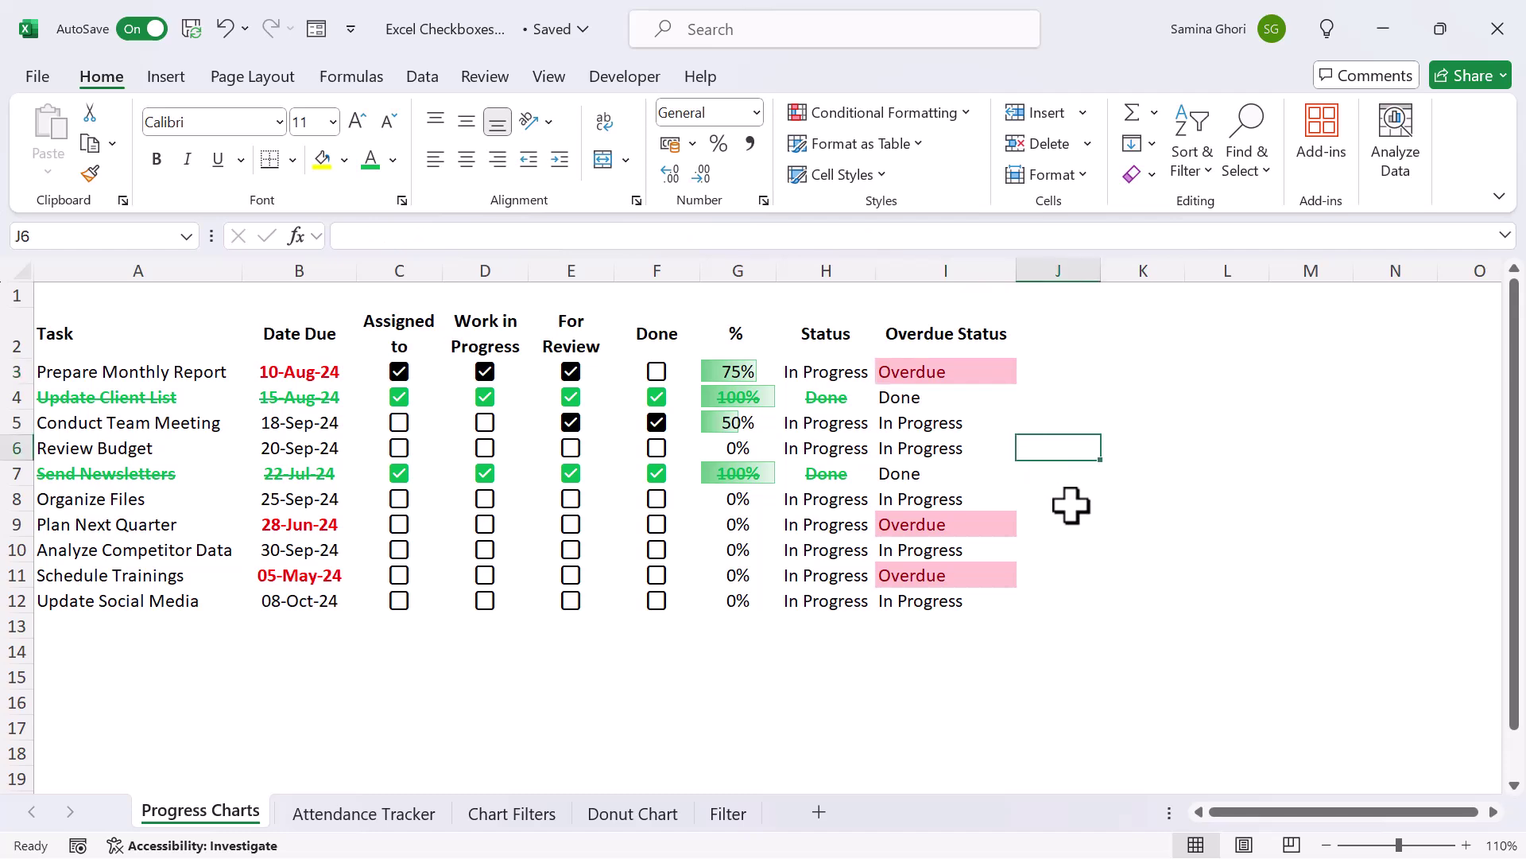
key(ctrl+Page_Down)
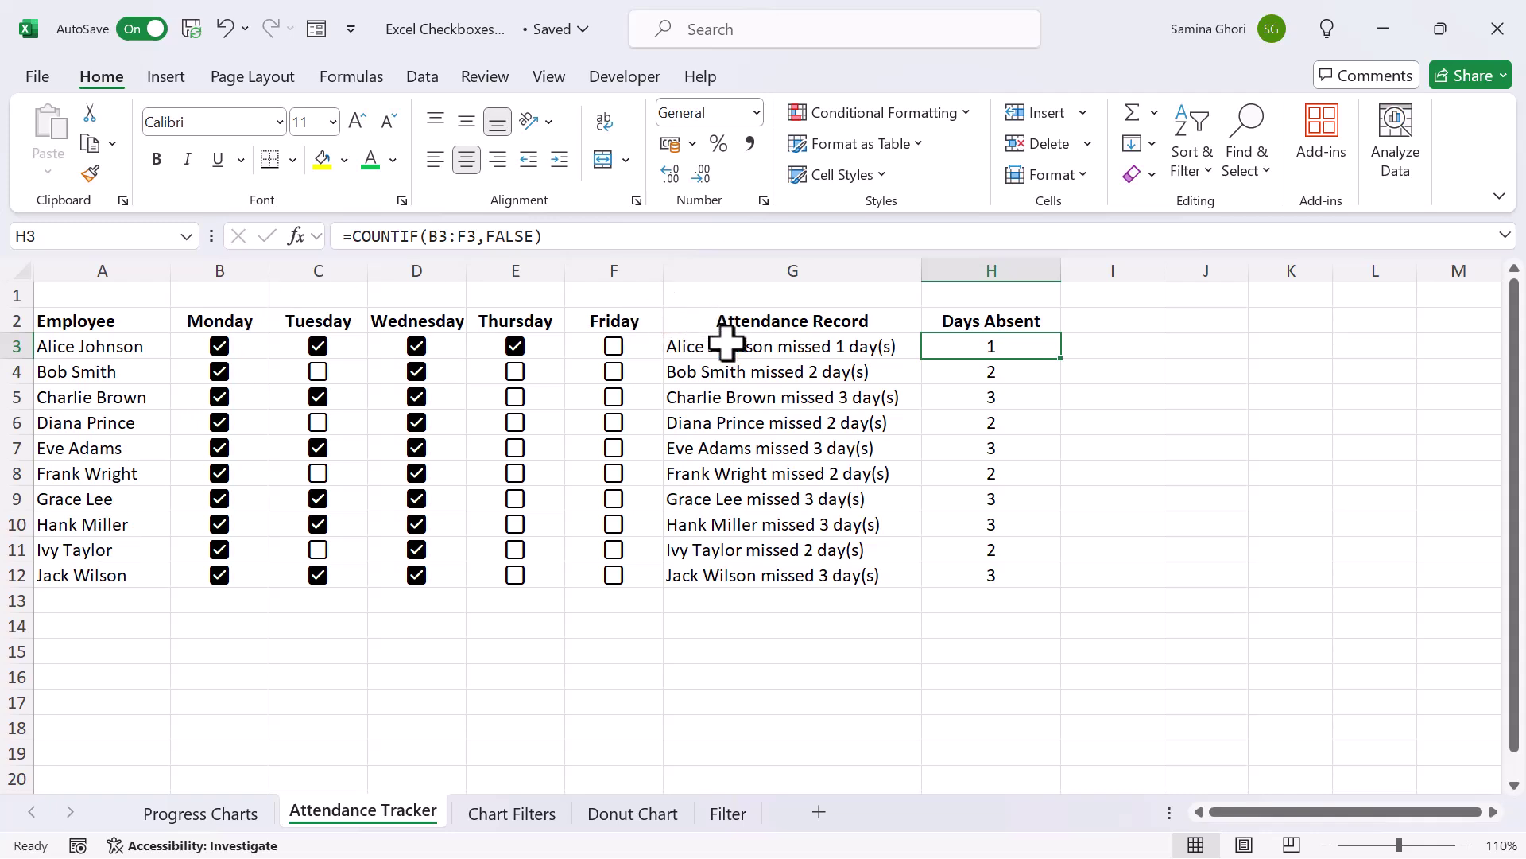
Step: Review the G3 and H4 formulas, then untick the first employee's Thursday box E3
click(826, 346)
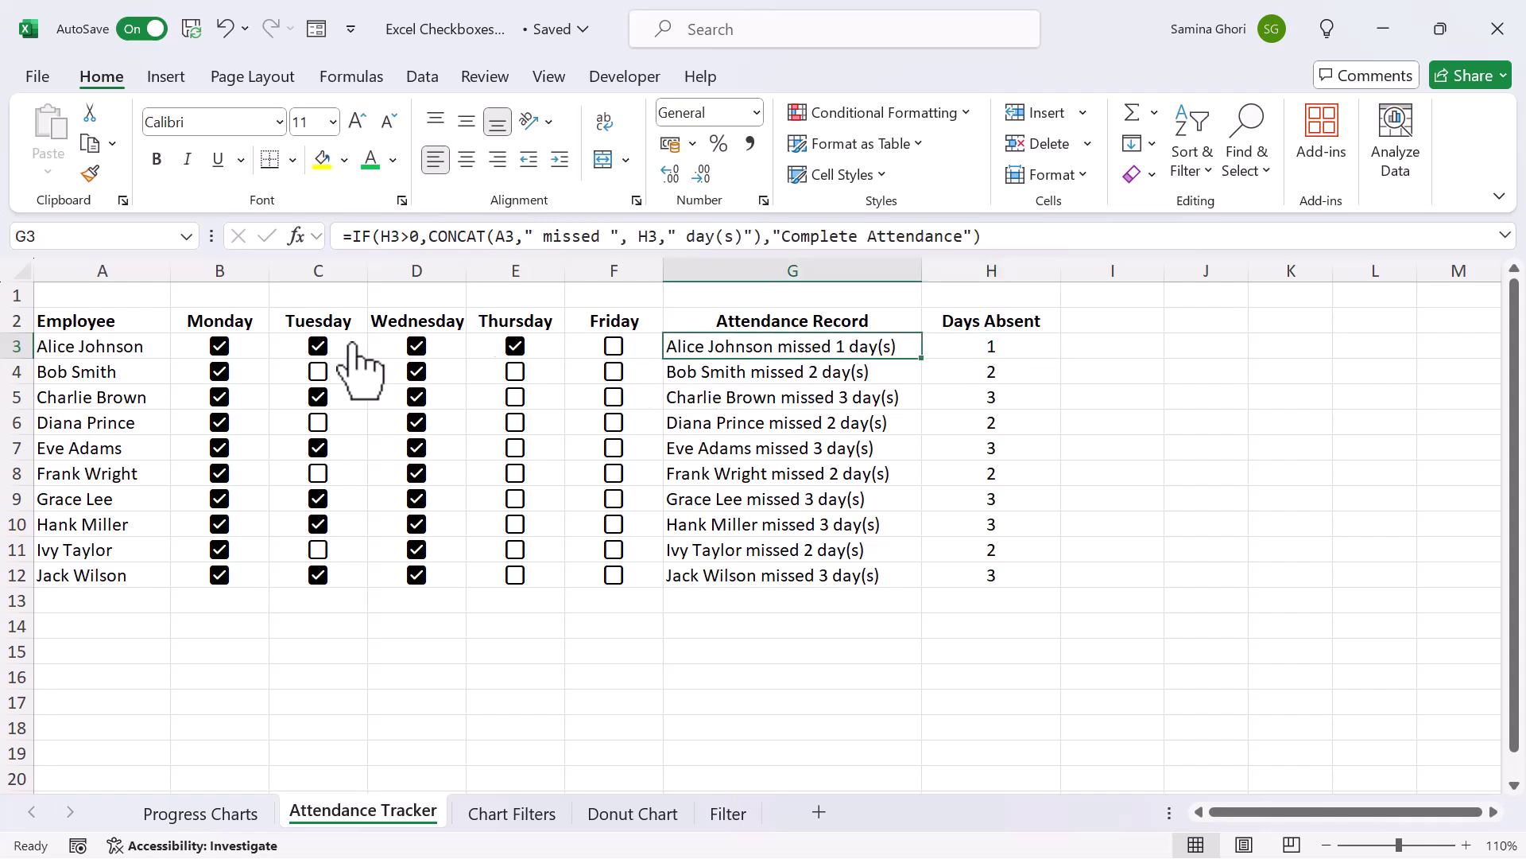
click(1021, 369)
click(515, 346)
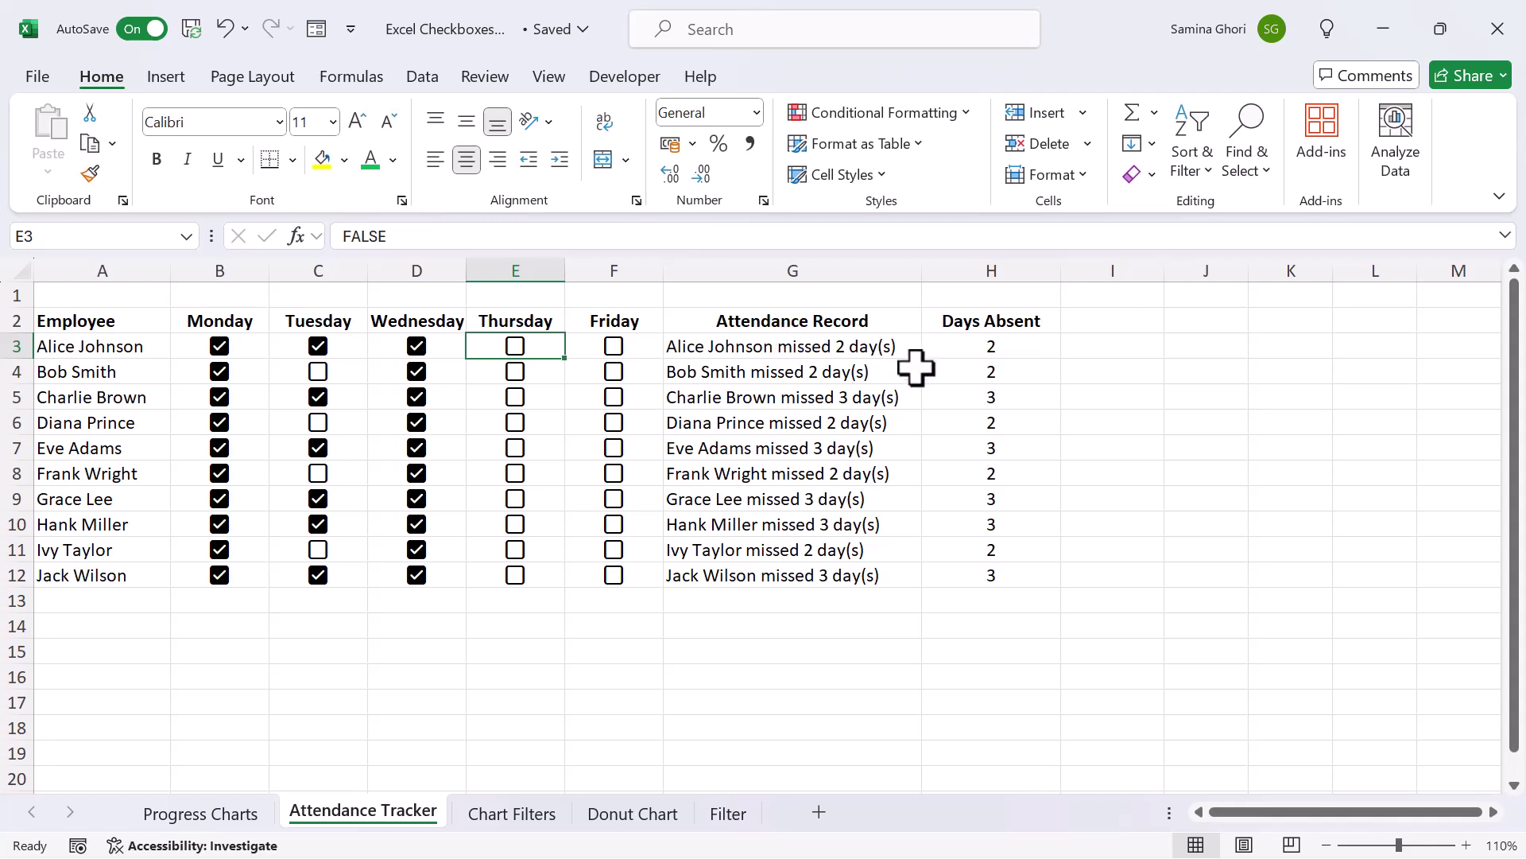
click(1032, 346)
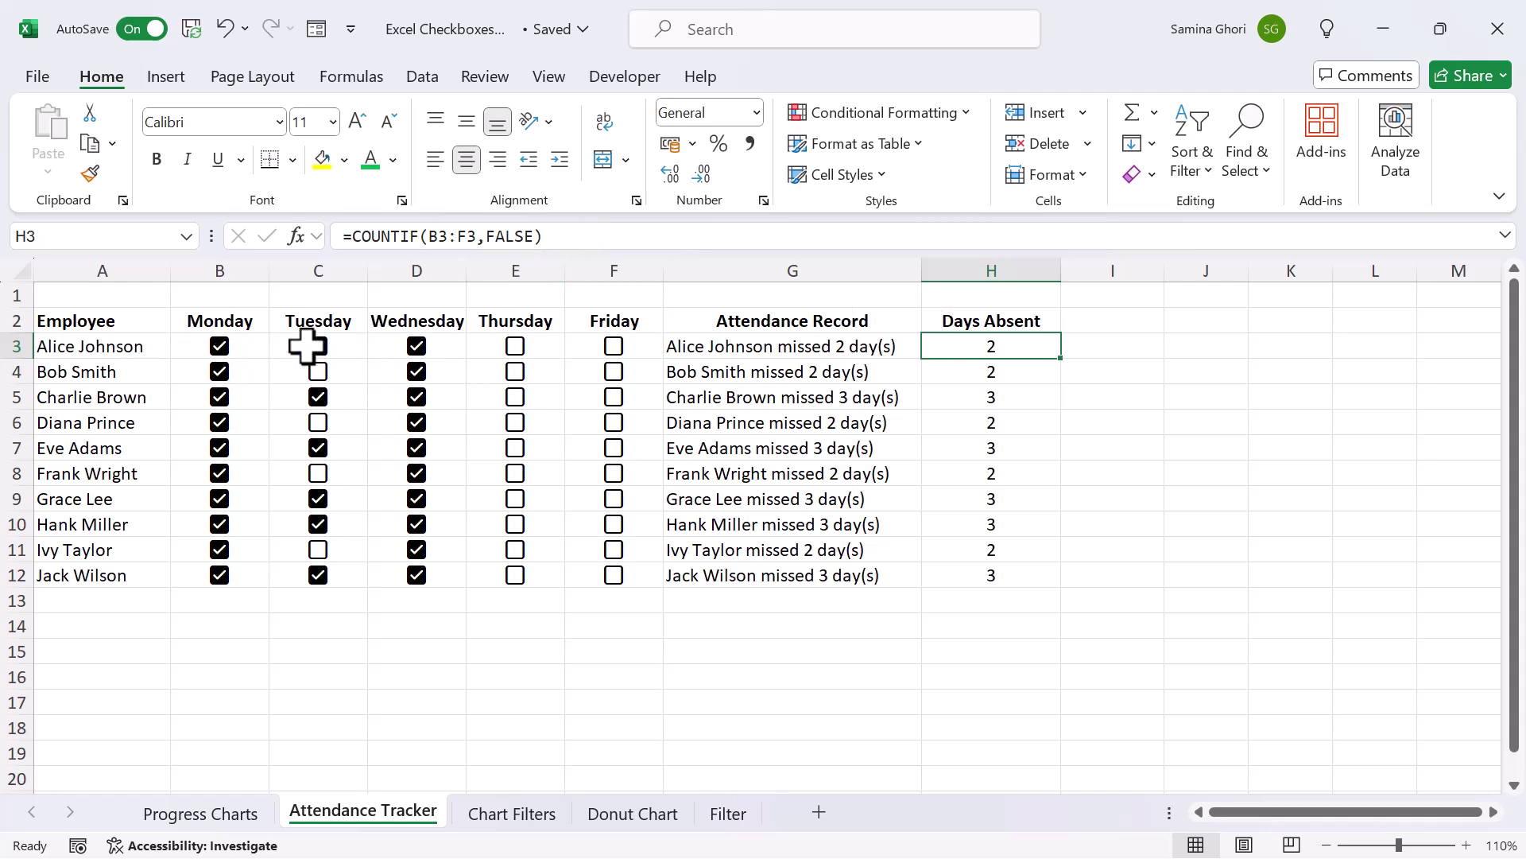
Step: Enter =COUNTIF(B3:F3,FALSE) in H3 and fill it down to H12
text(=countif)
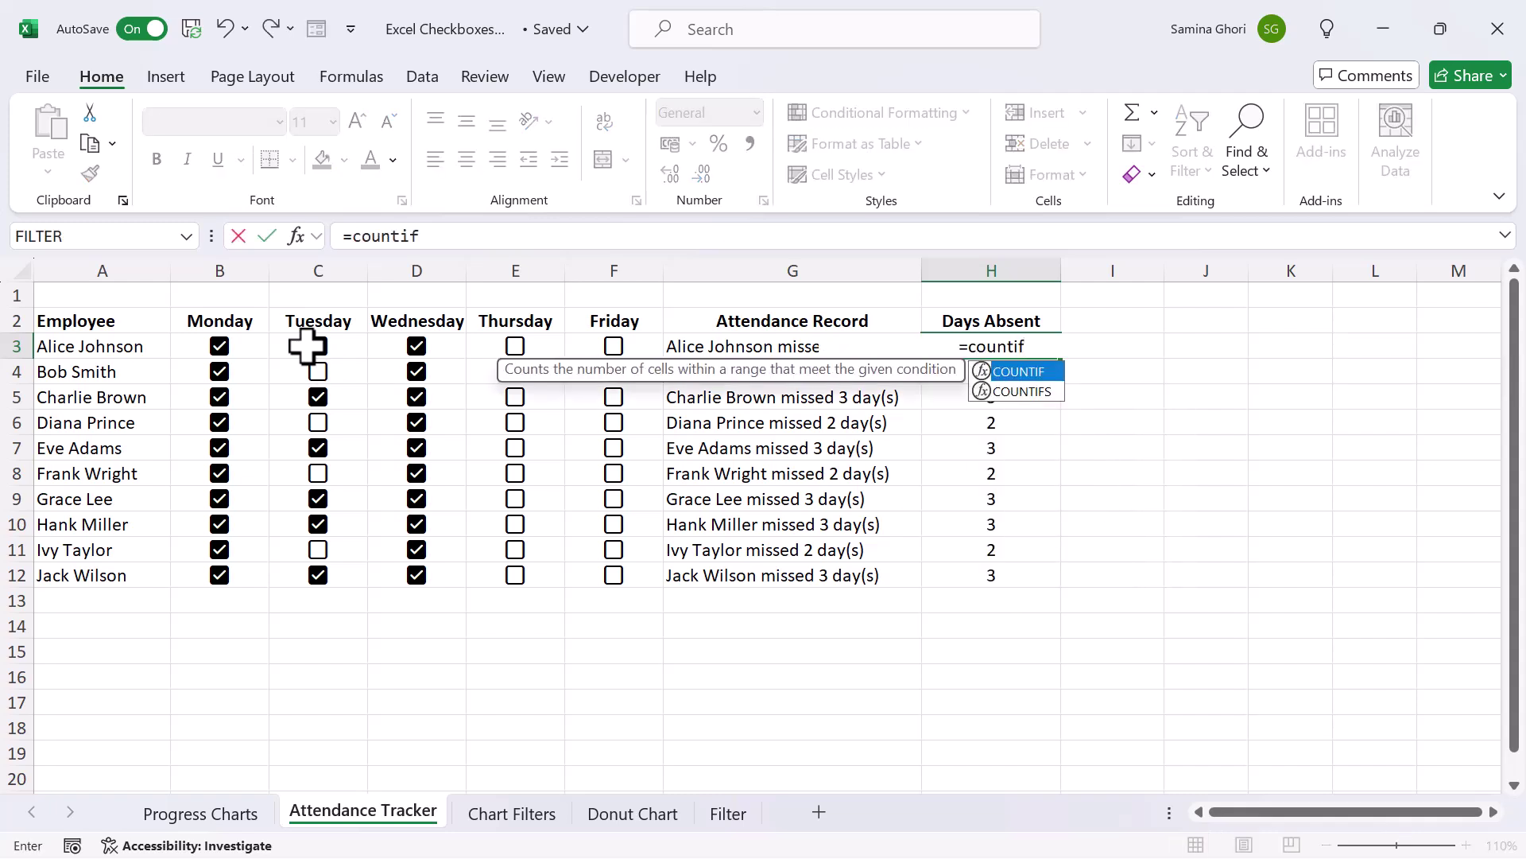
key(Tab)
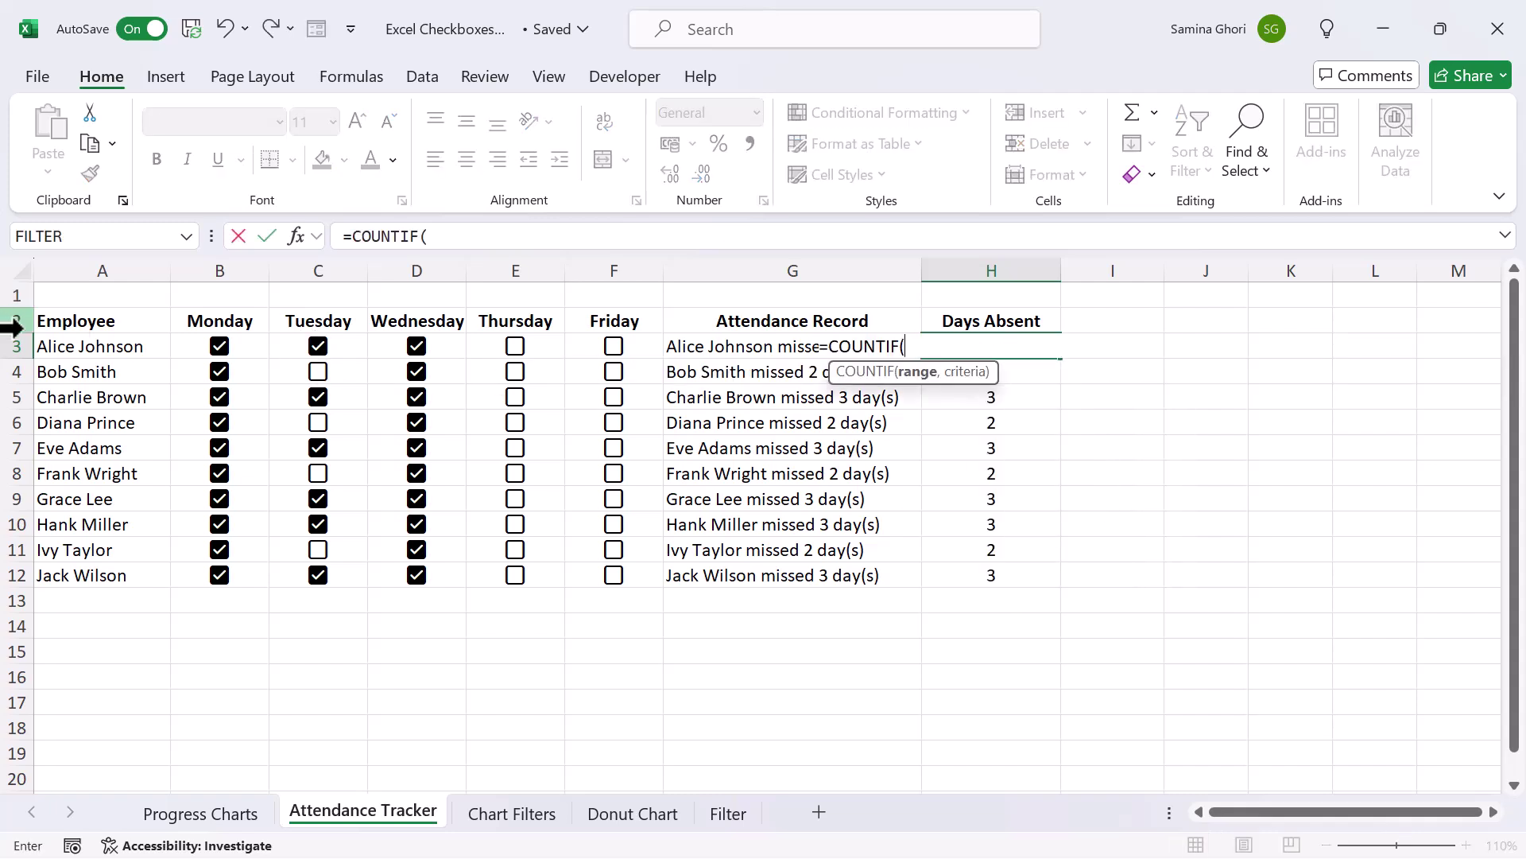
drag(410, 350, 600, 346)
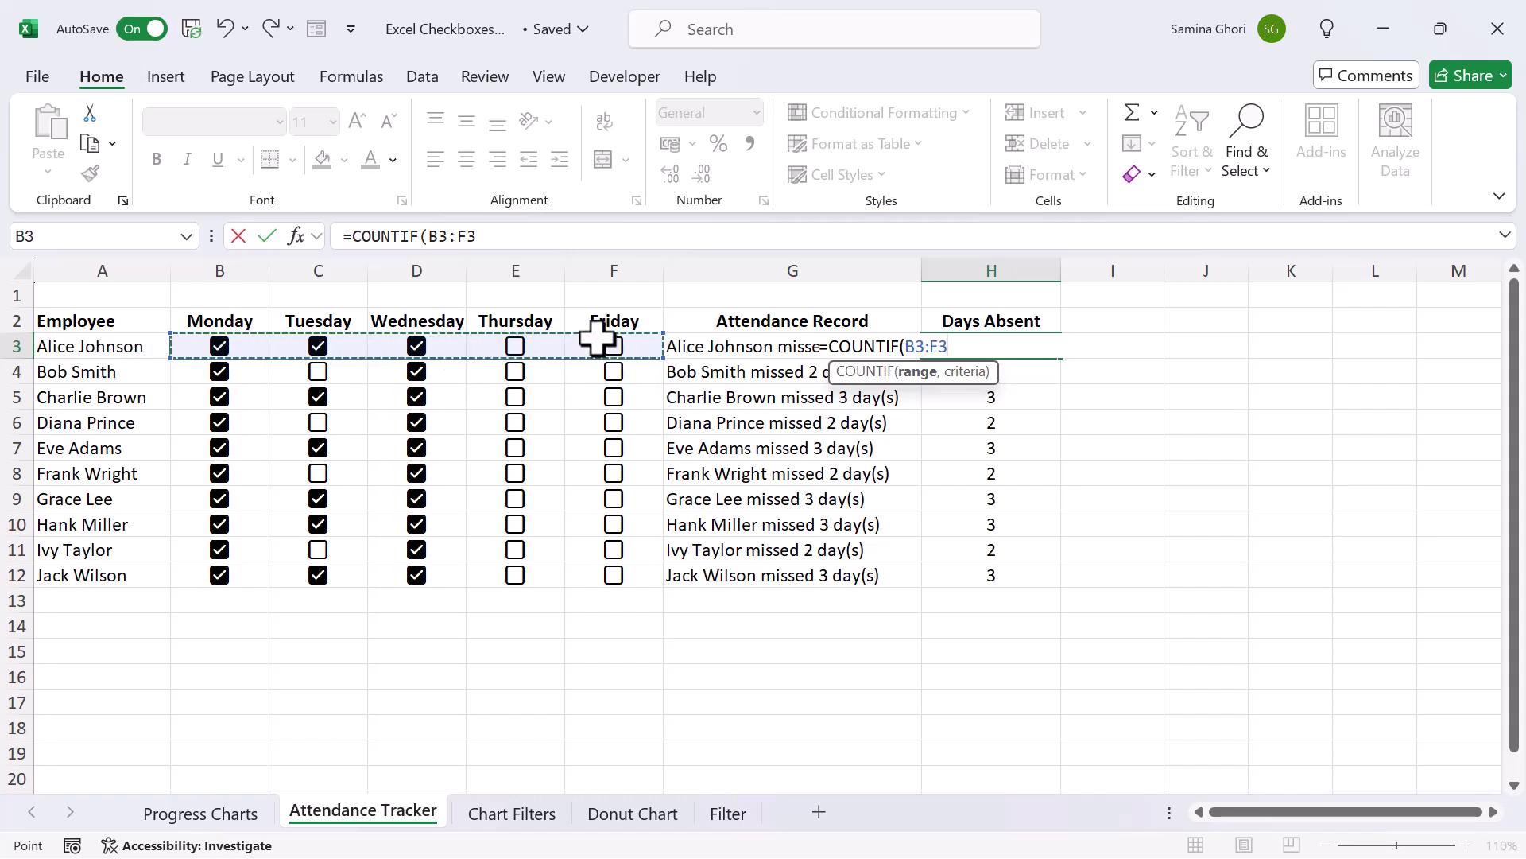
text(,)
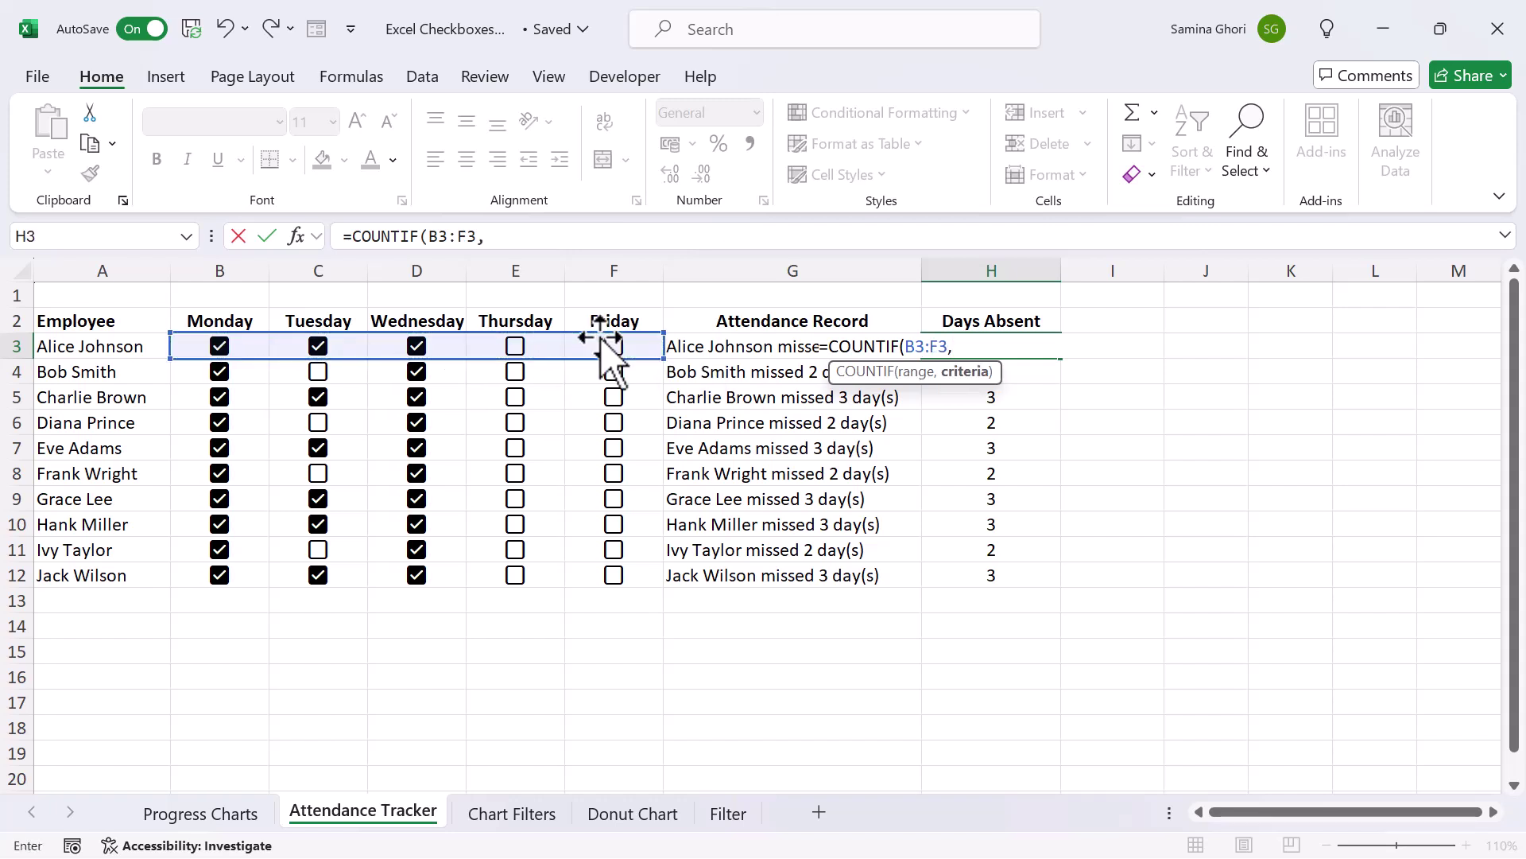
text(false)
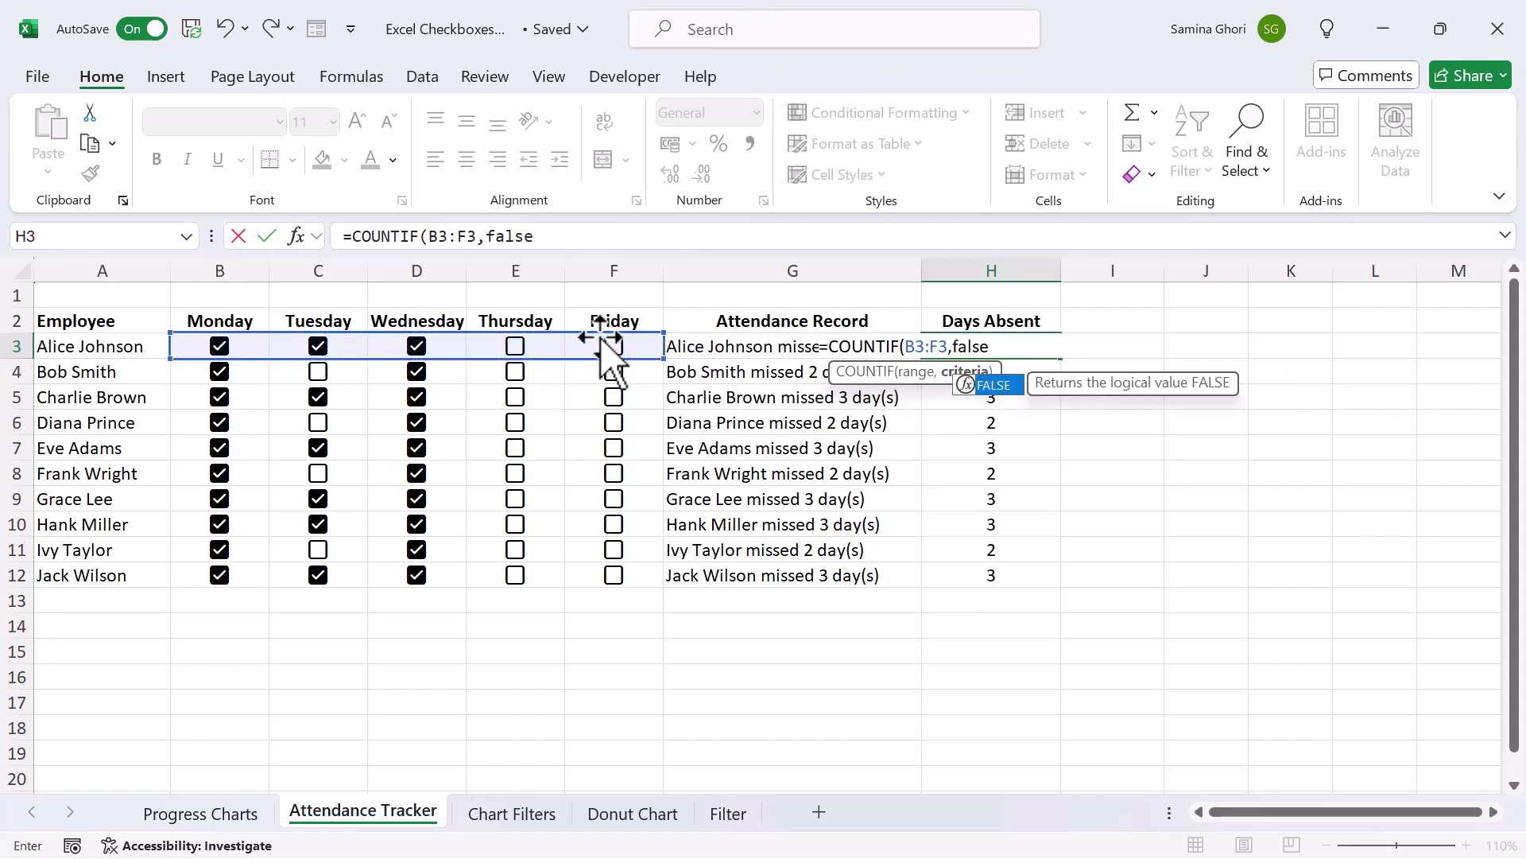
text())
key(Return)
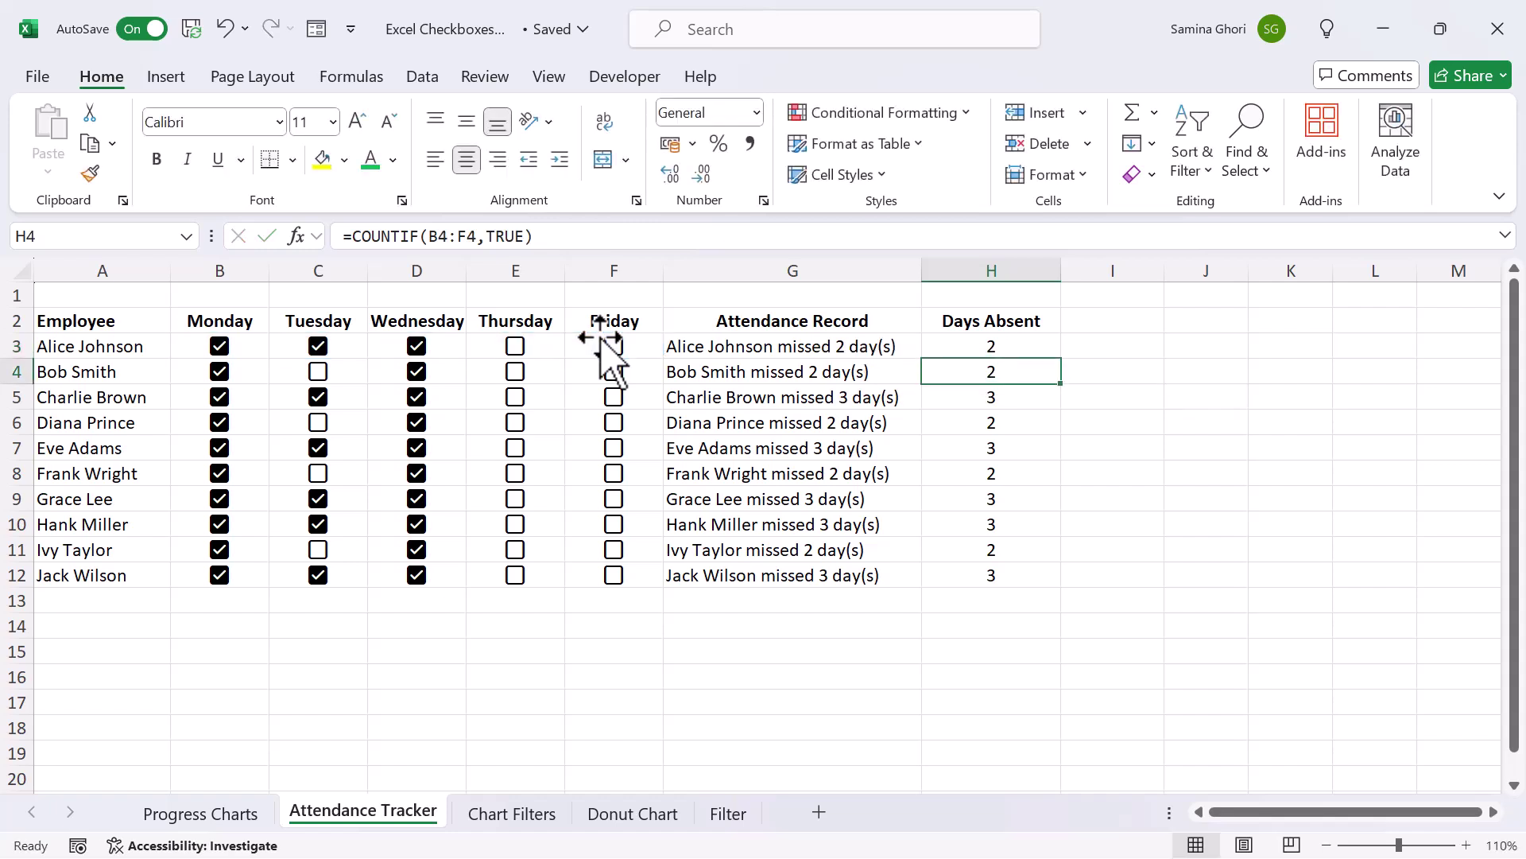
click(1036, 351)
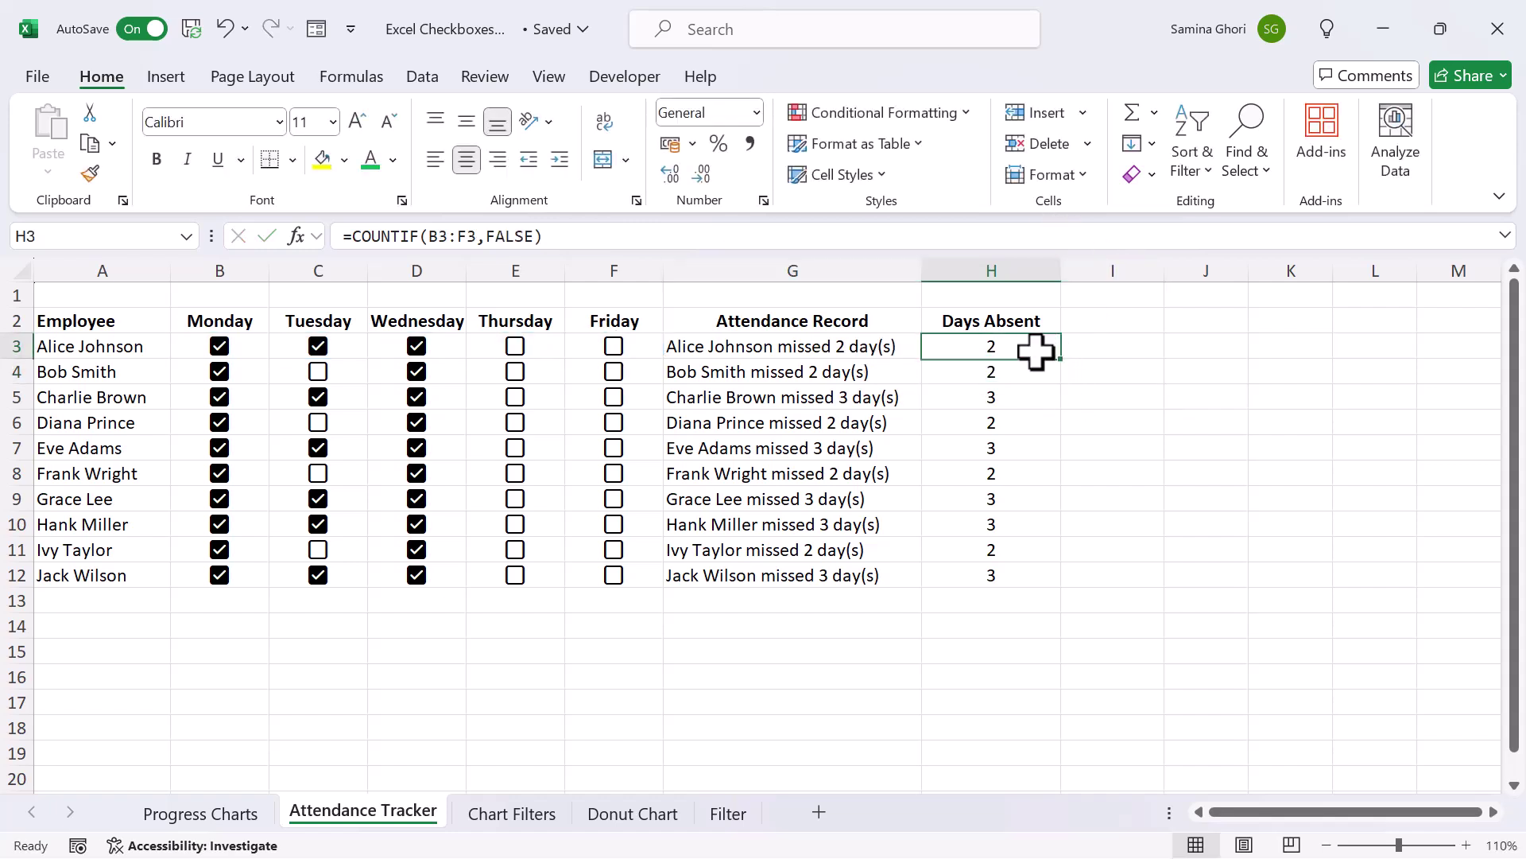
drag(1060, 358, 1056, 586)
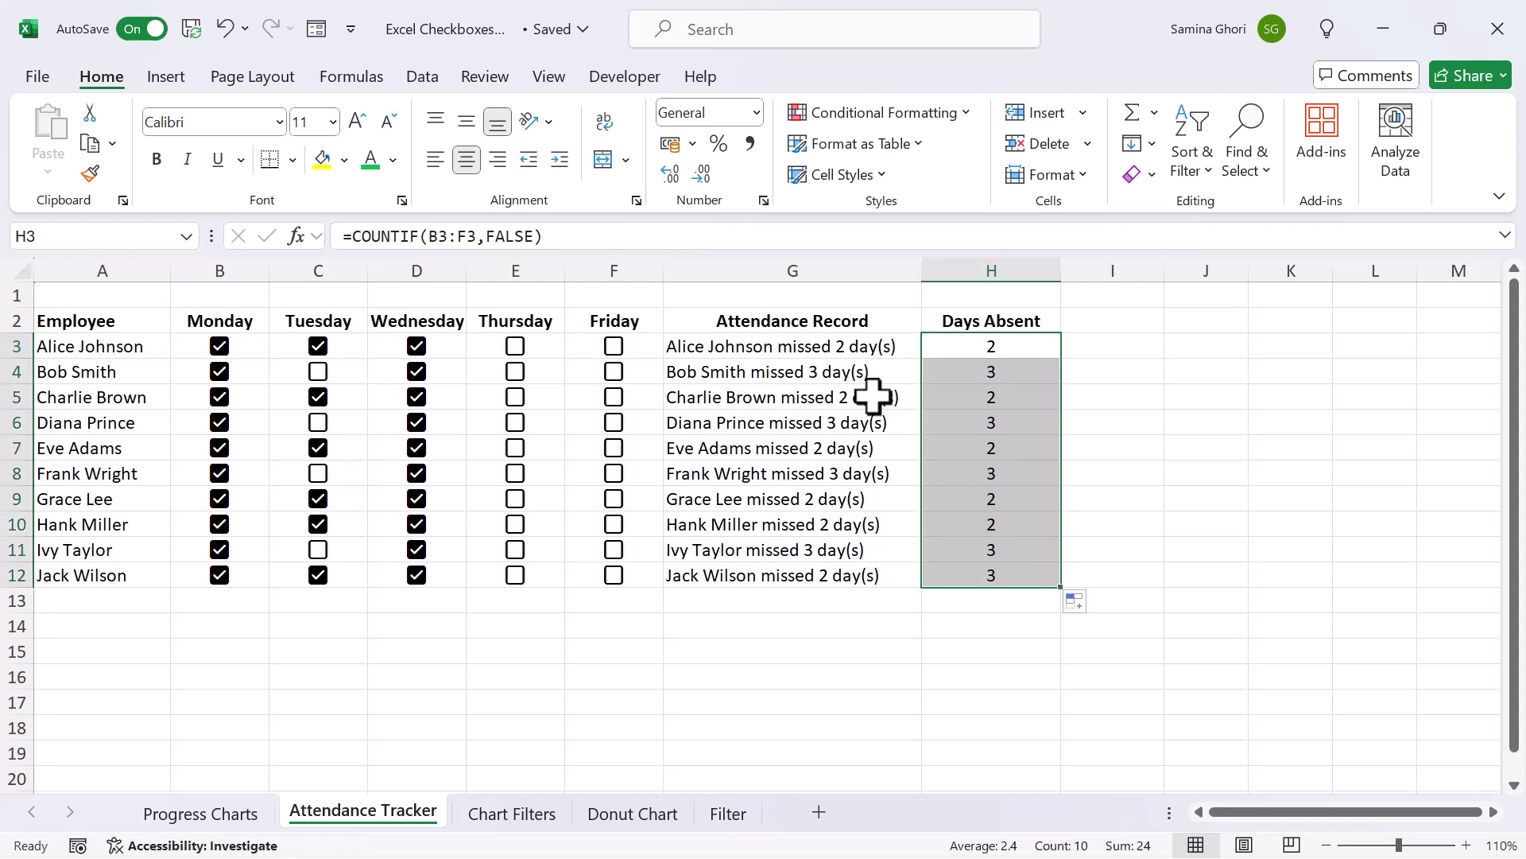
click(698, 351)
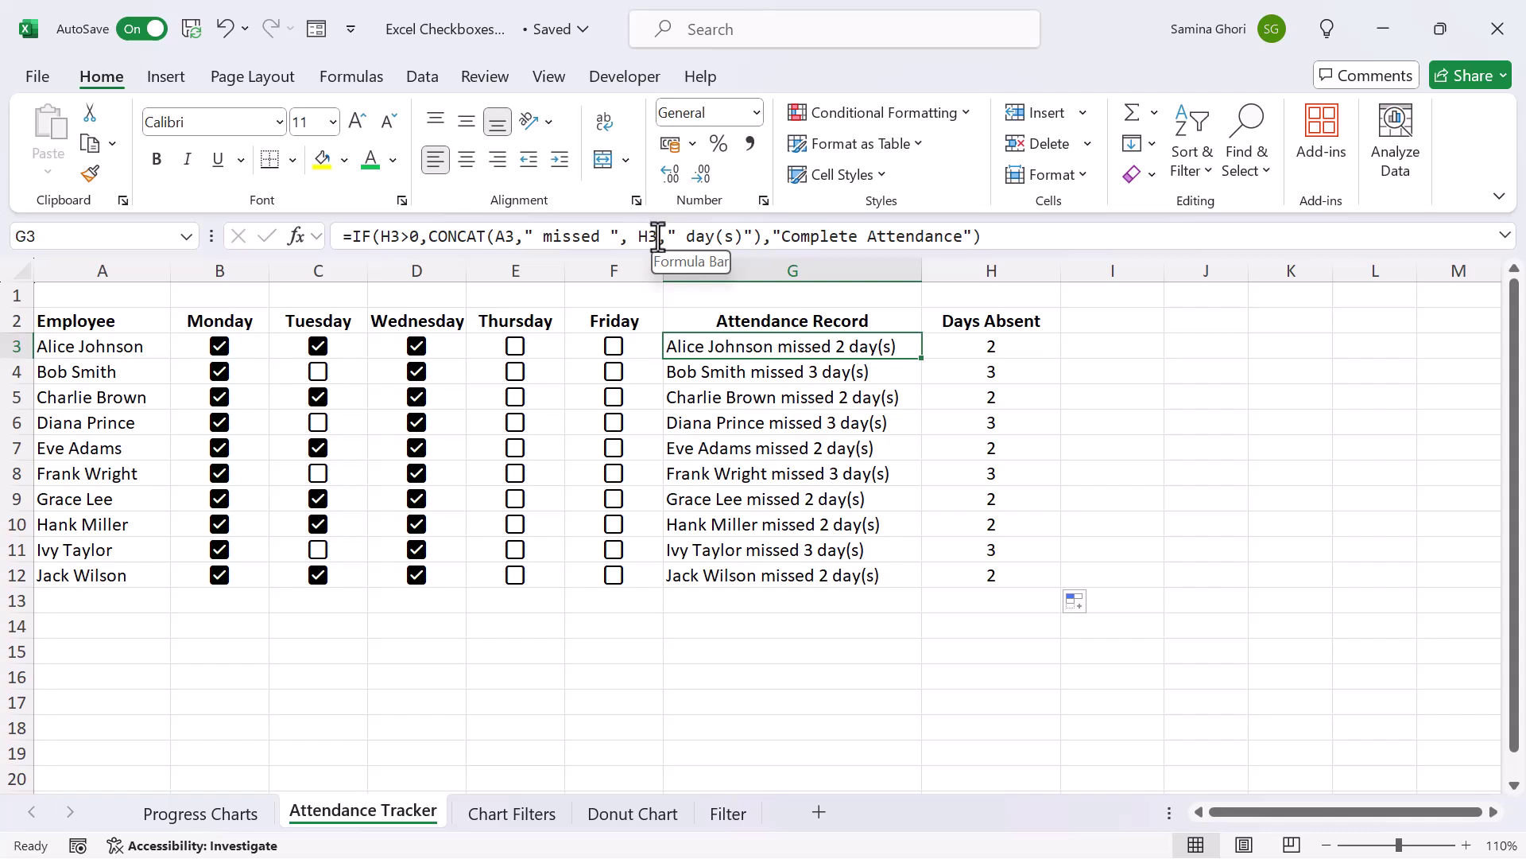
Step: Review G3's IF/CONCAT attendance formula in the formula bar without changing it
click(634, 238)
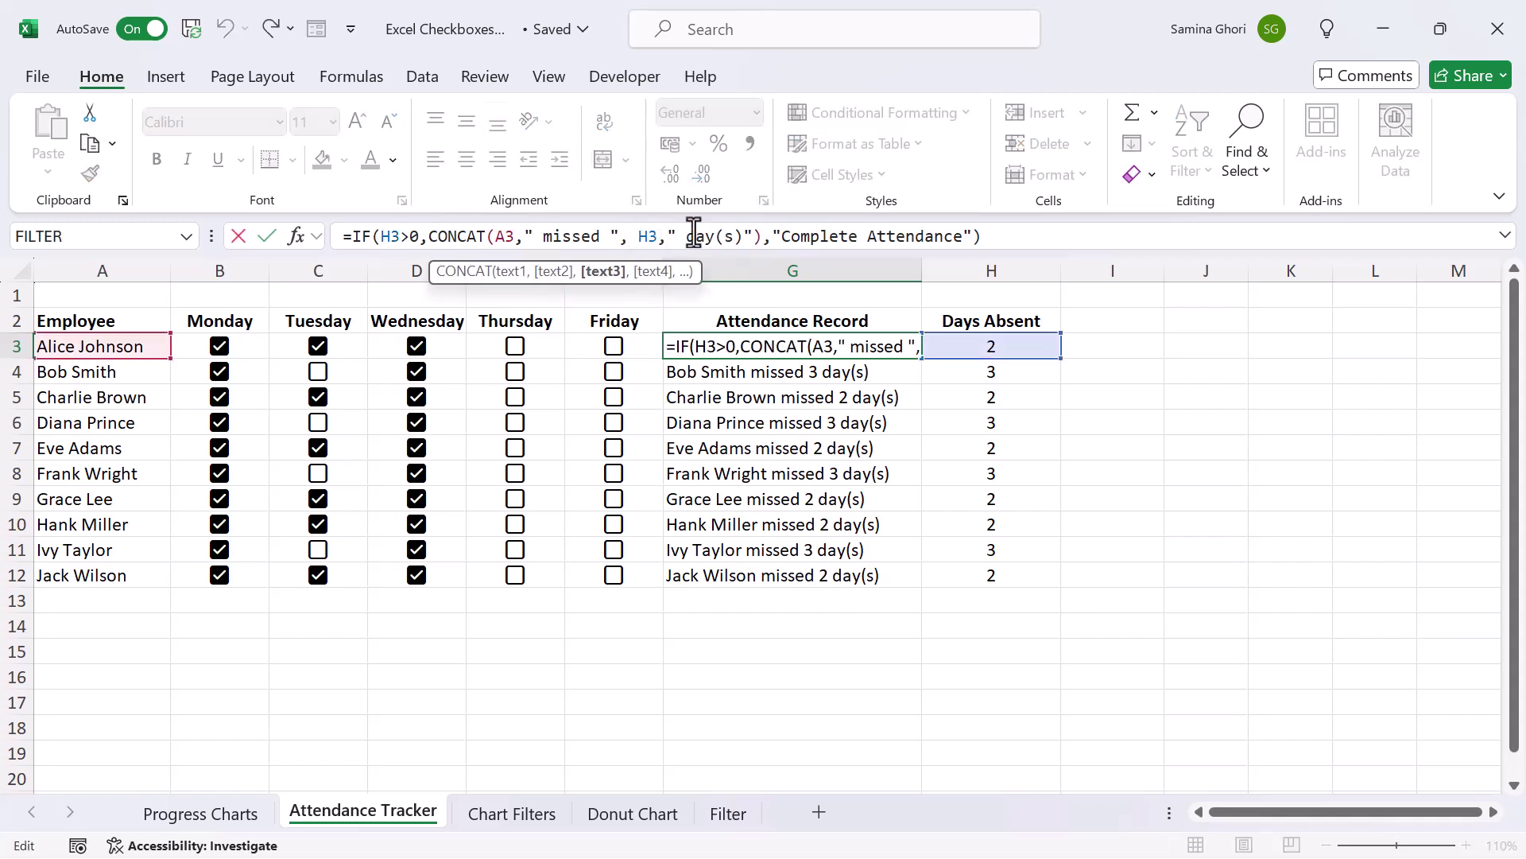
click(786, 236)
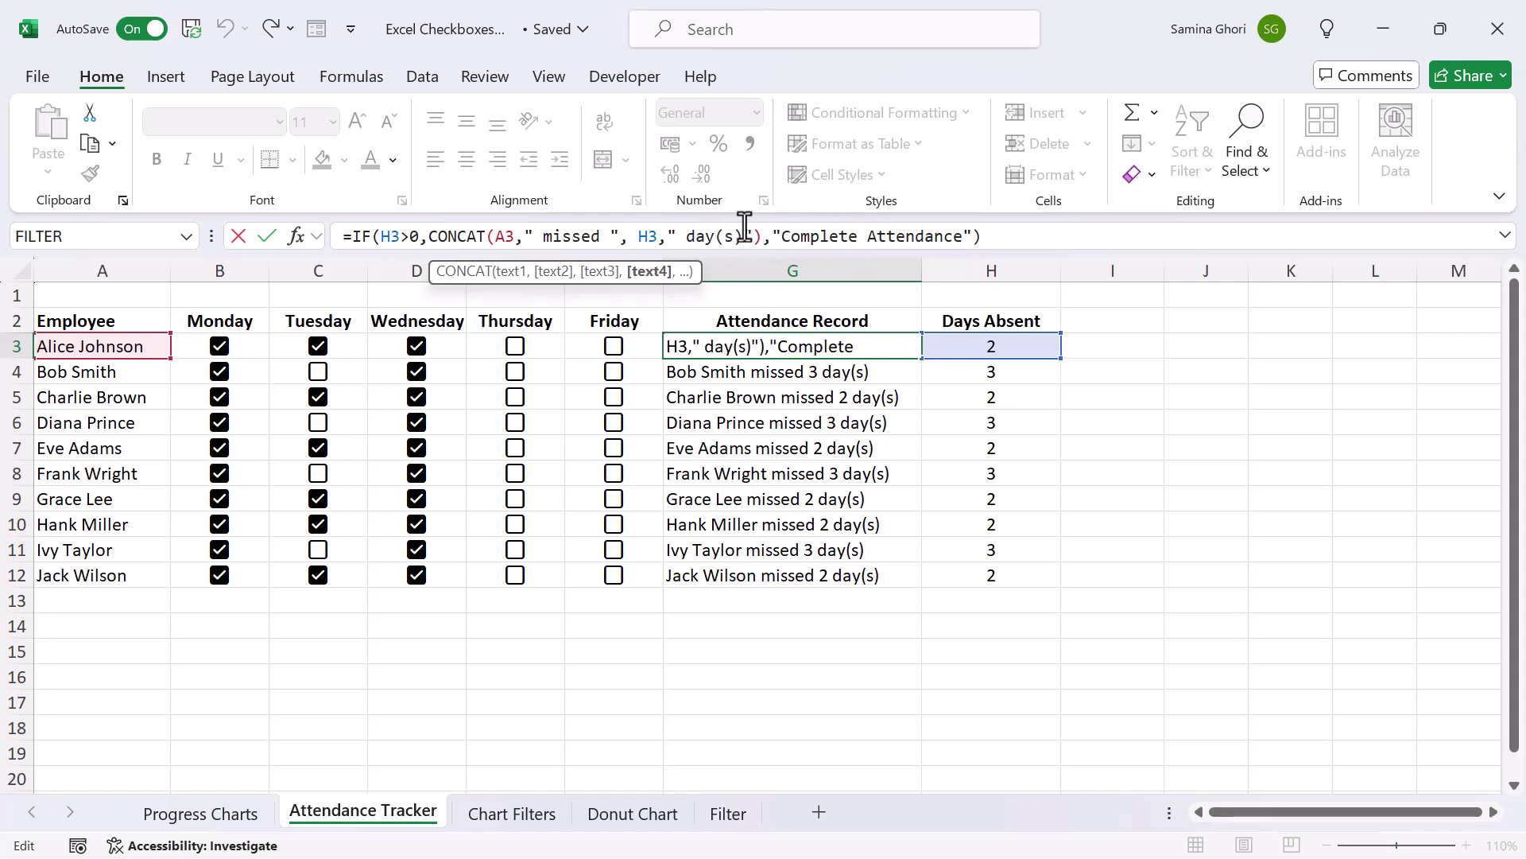
click(762, 236)
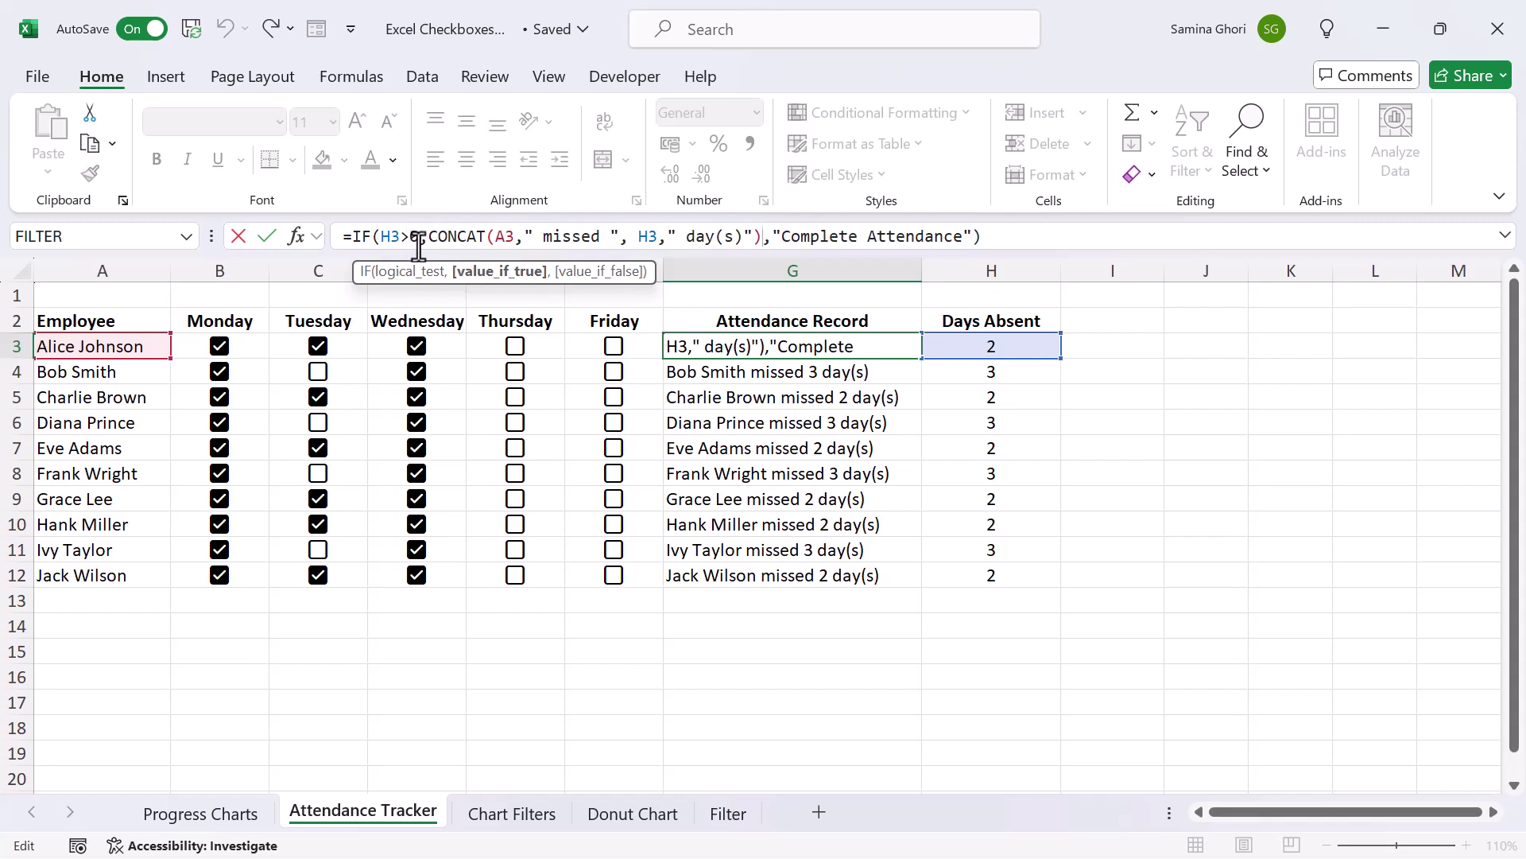
click(839, 242)
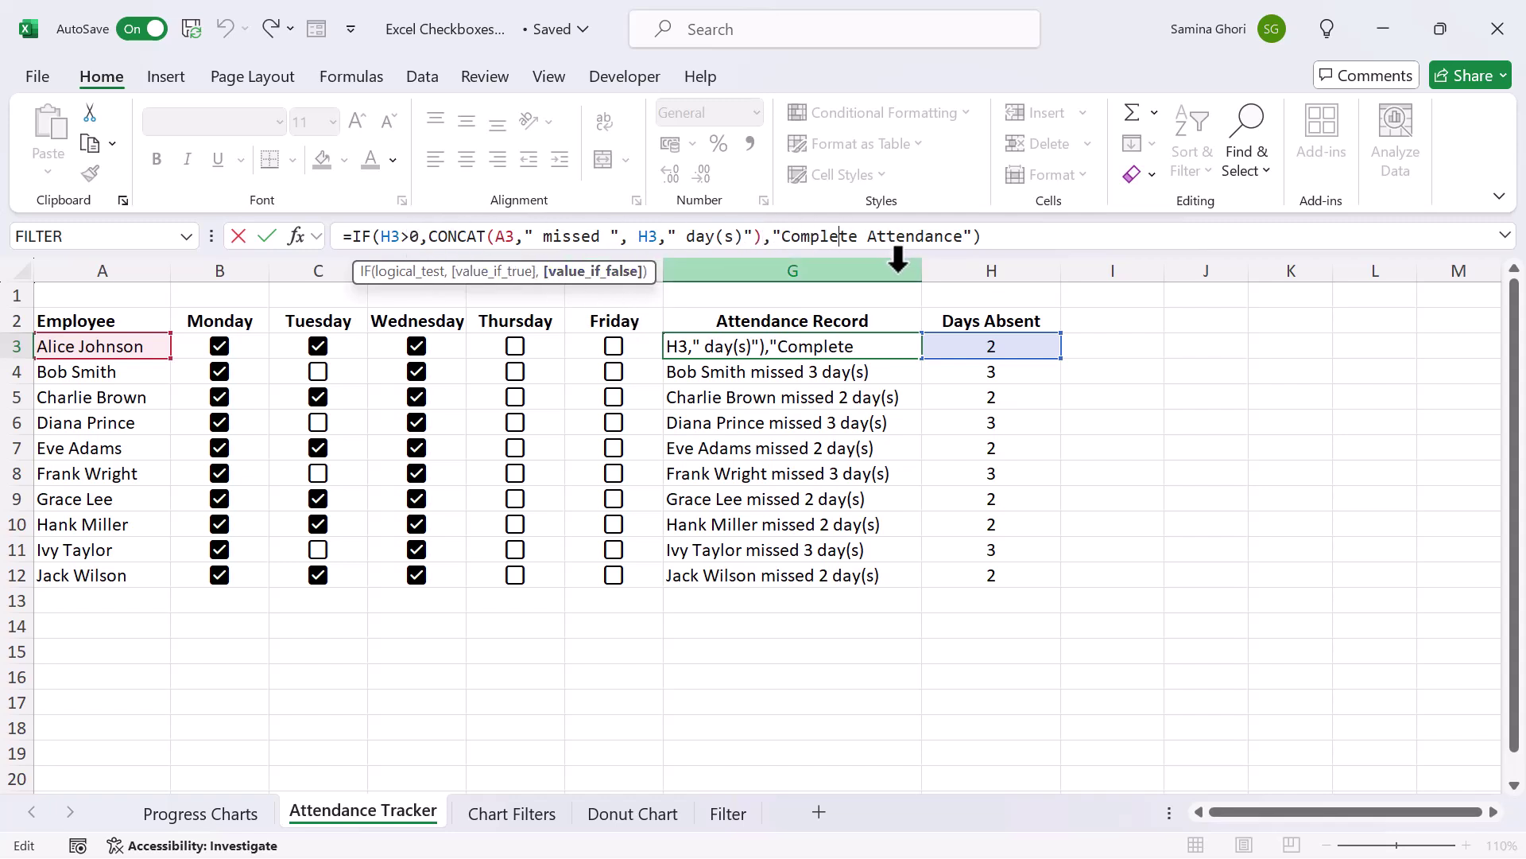
key(Escape)
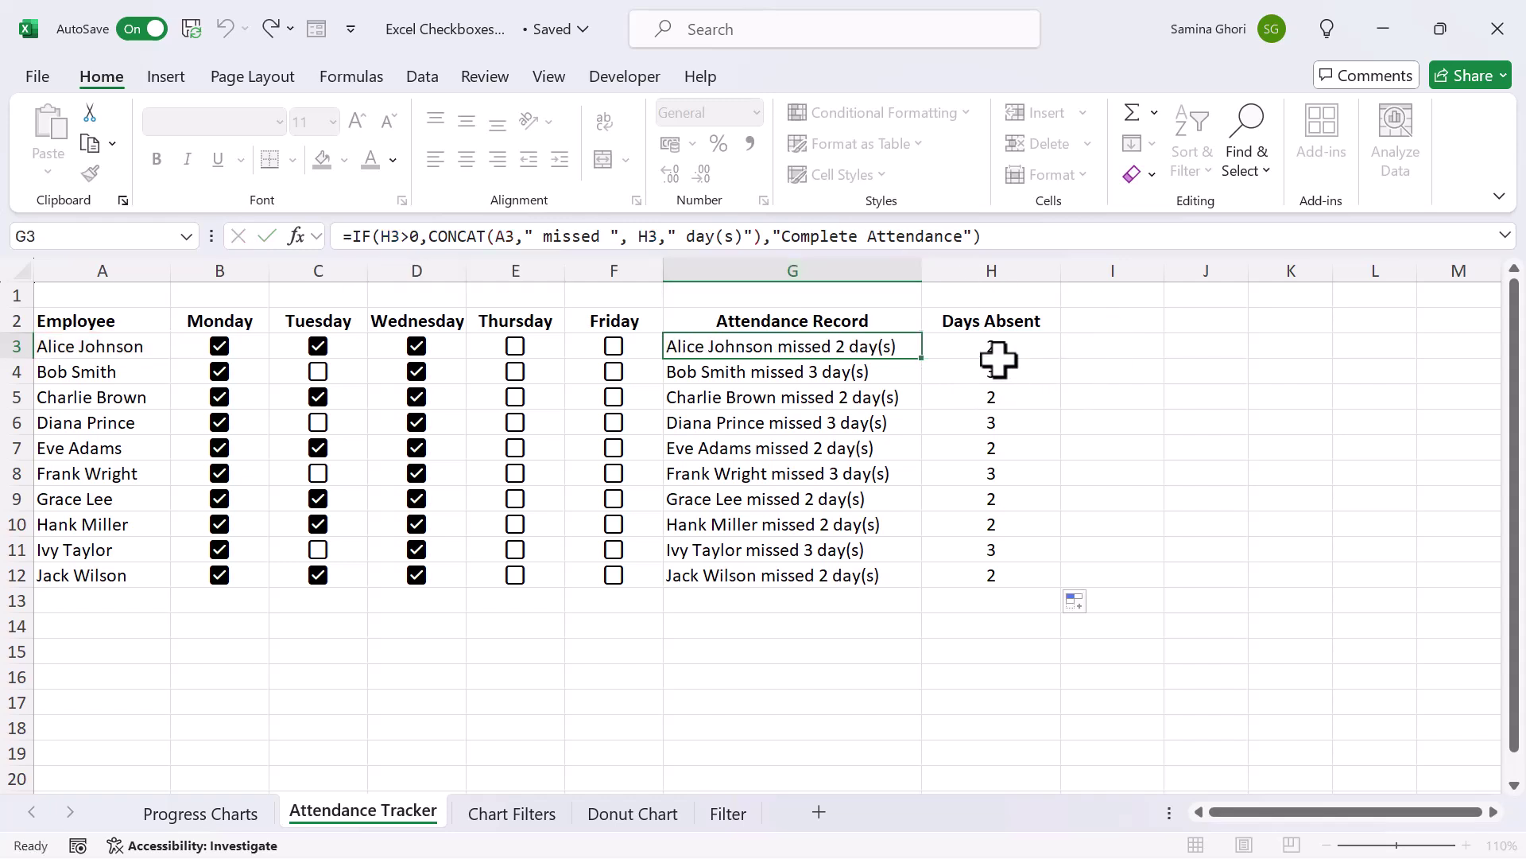
Step: Tick the first employee's Thursday and Friday boxes, E3 and F3
click(518, 346)
click(620, 354)
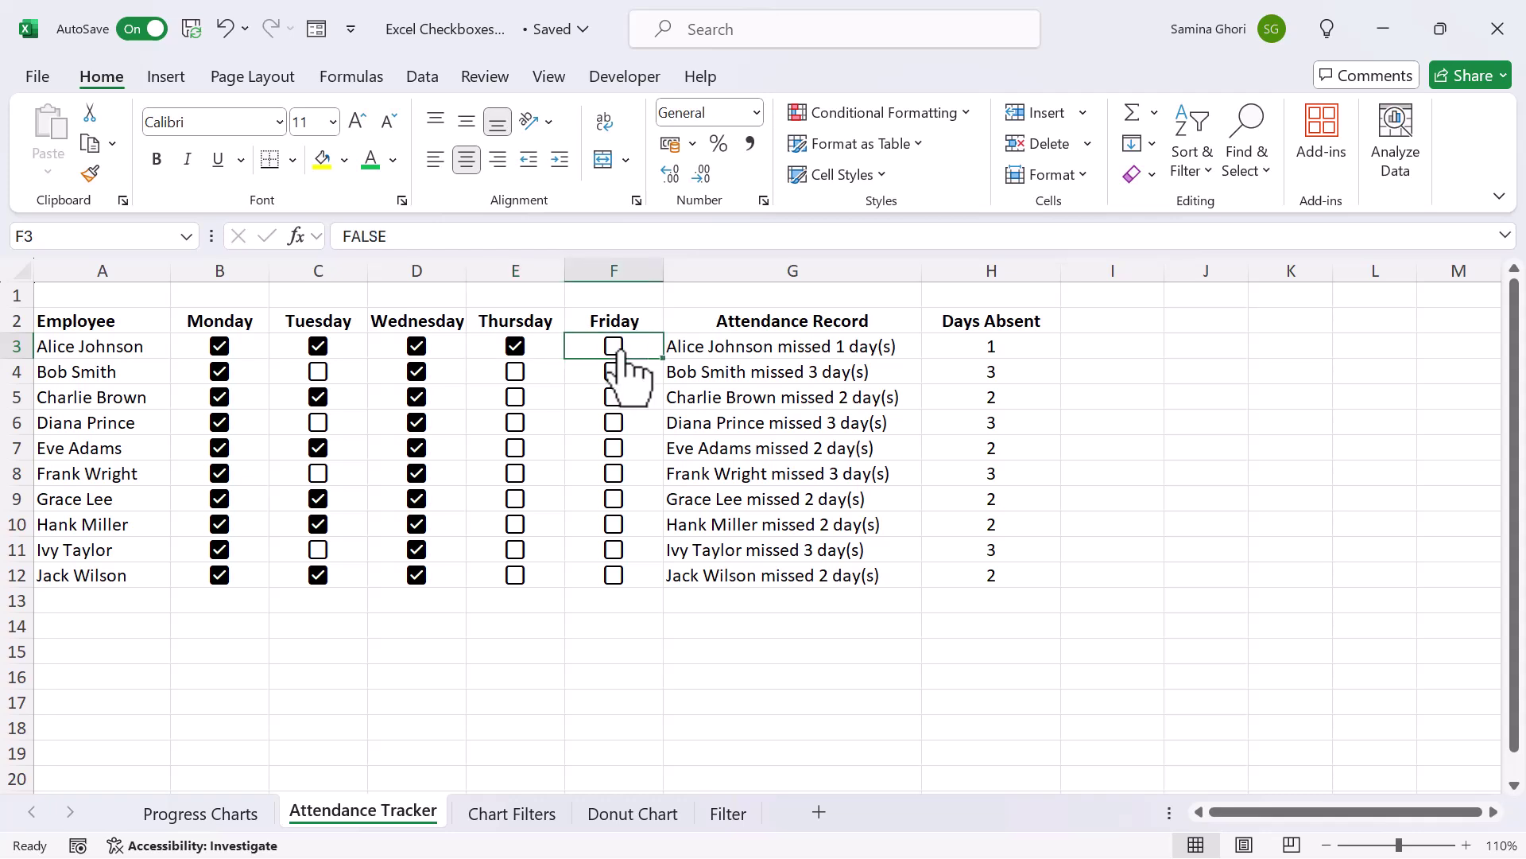
click(619, 351)
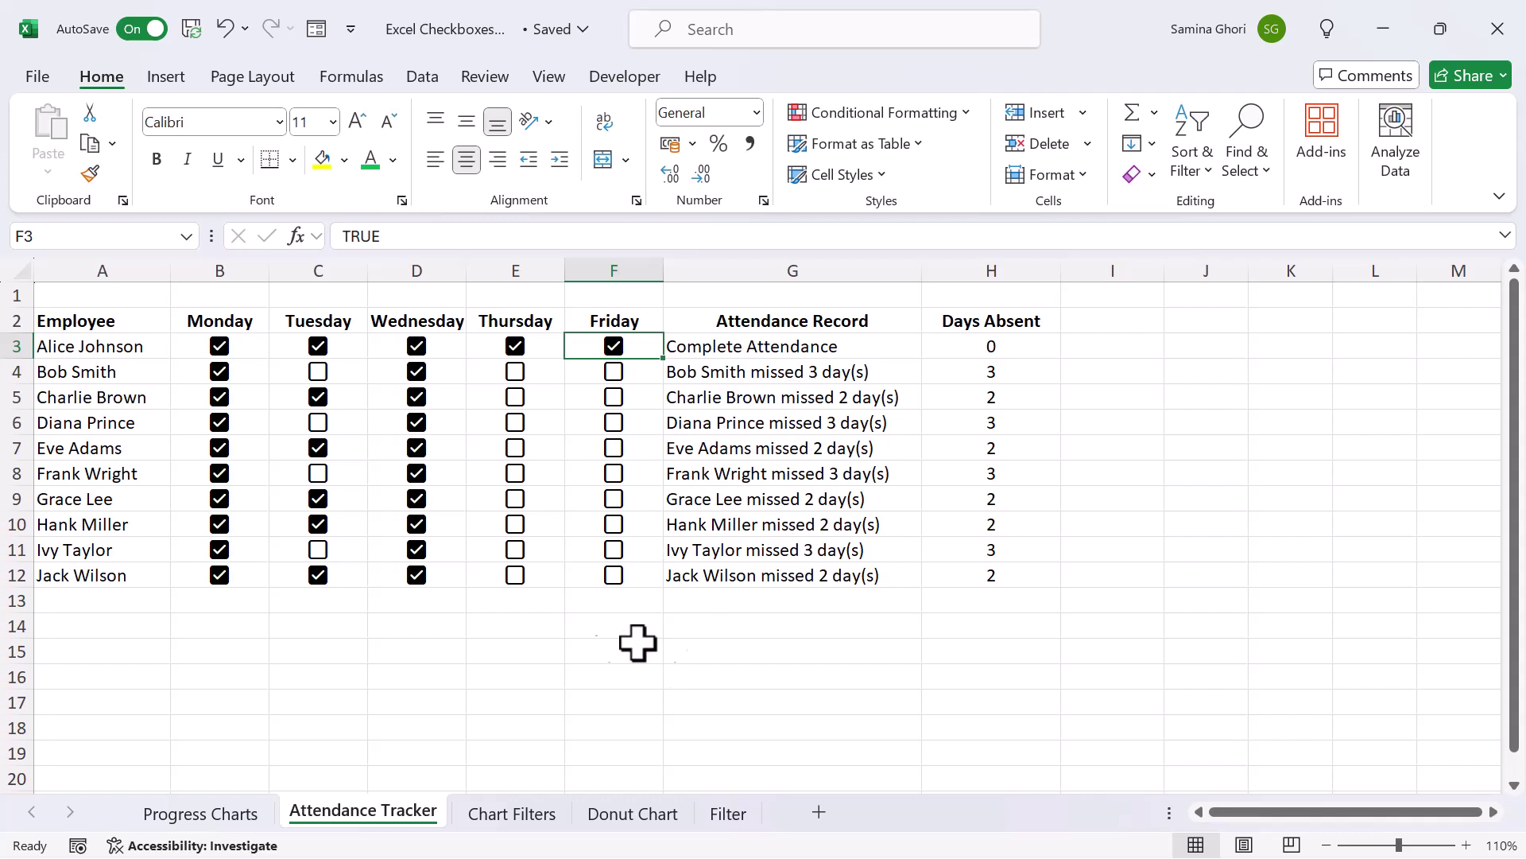
Step: Select the Attendance Record cells G3:G12 for conditional formatting
click(600, 641)
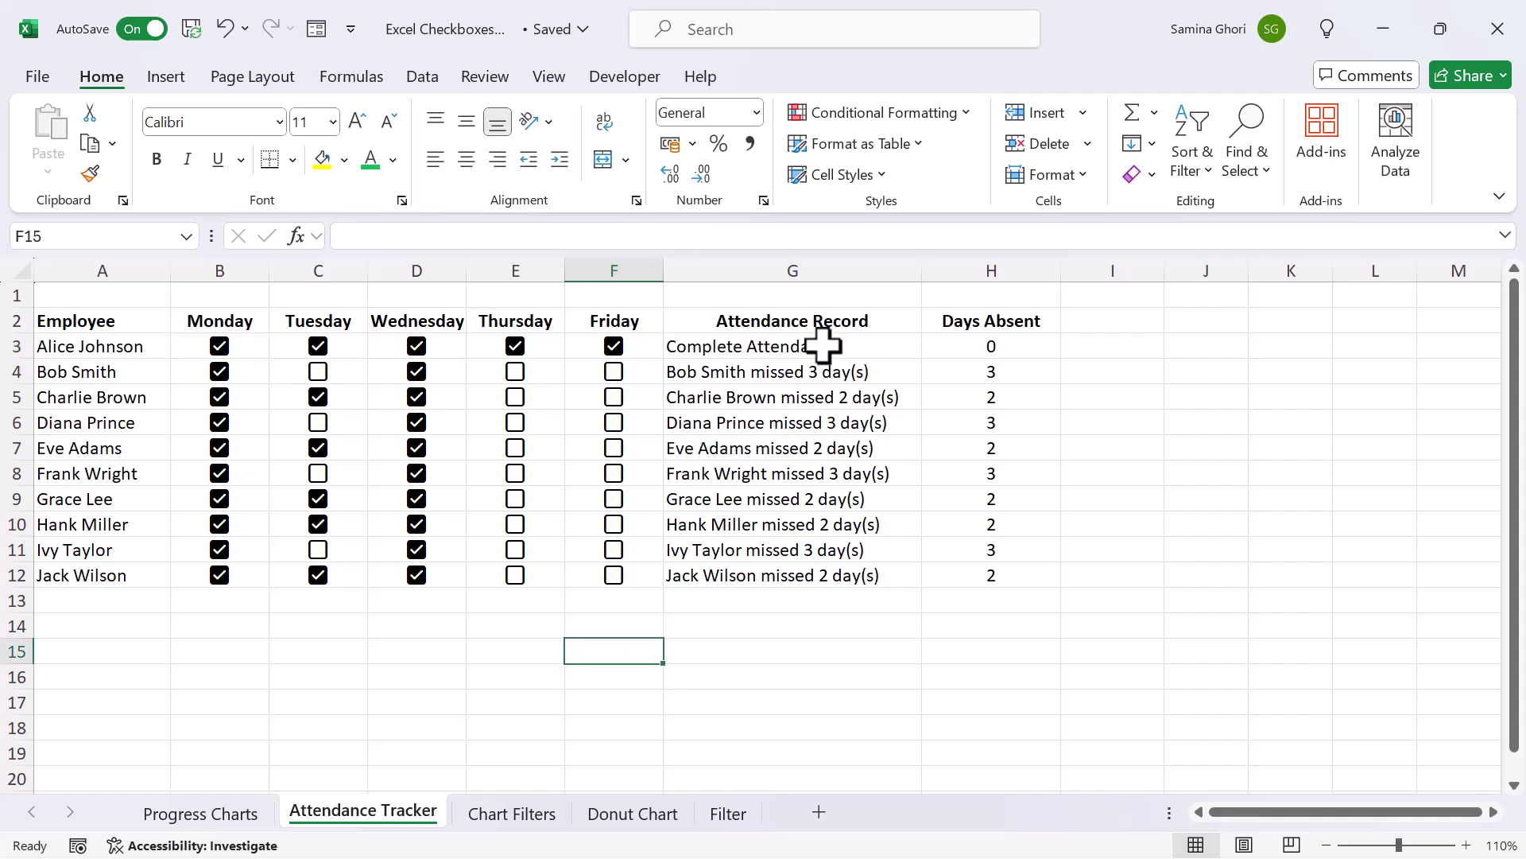
drag(822, 343, 815, 577)
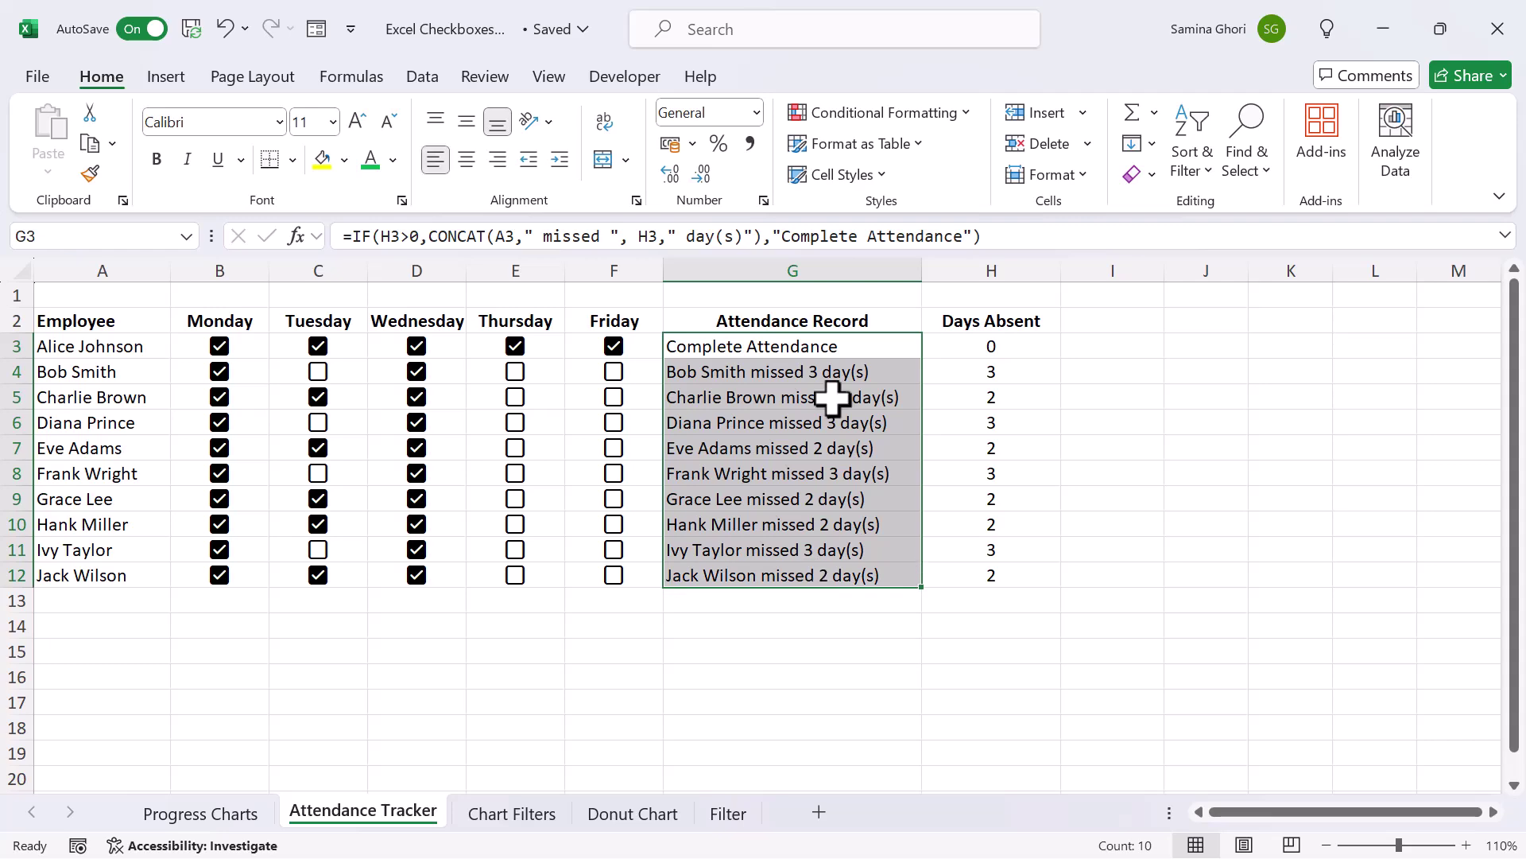
click(944, 121)
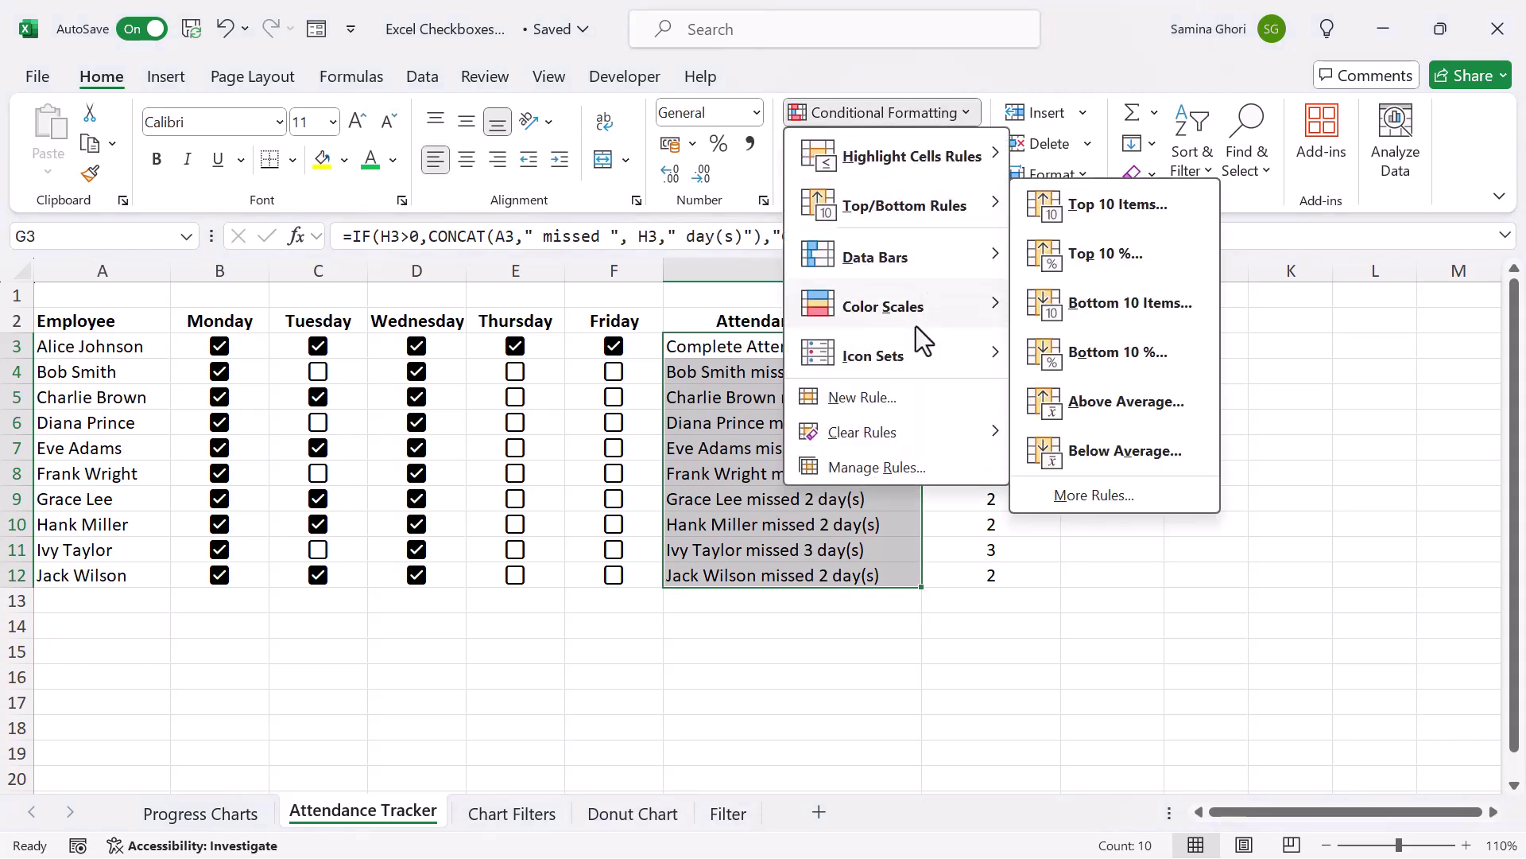
click(919, 405)
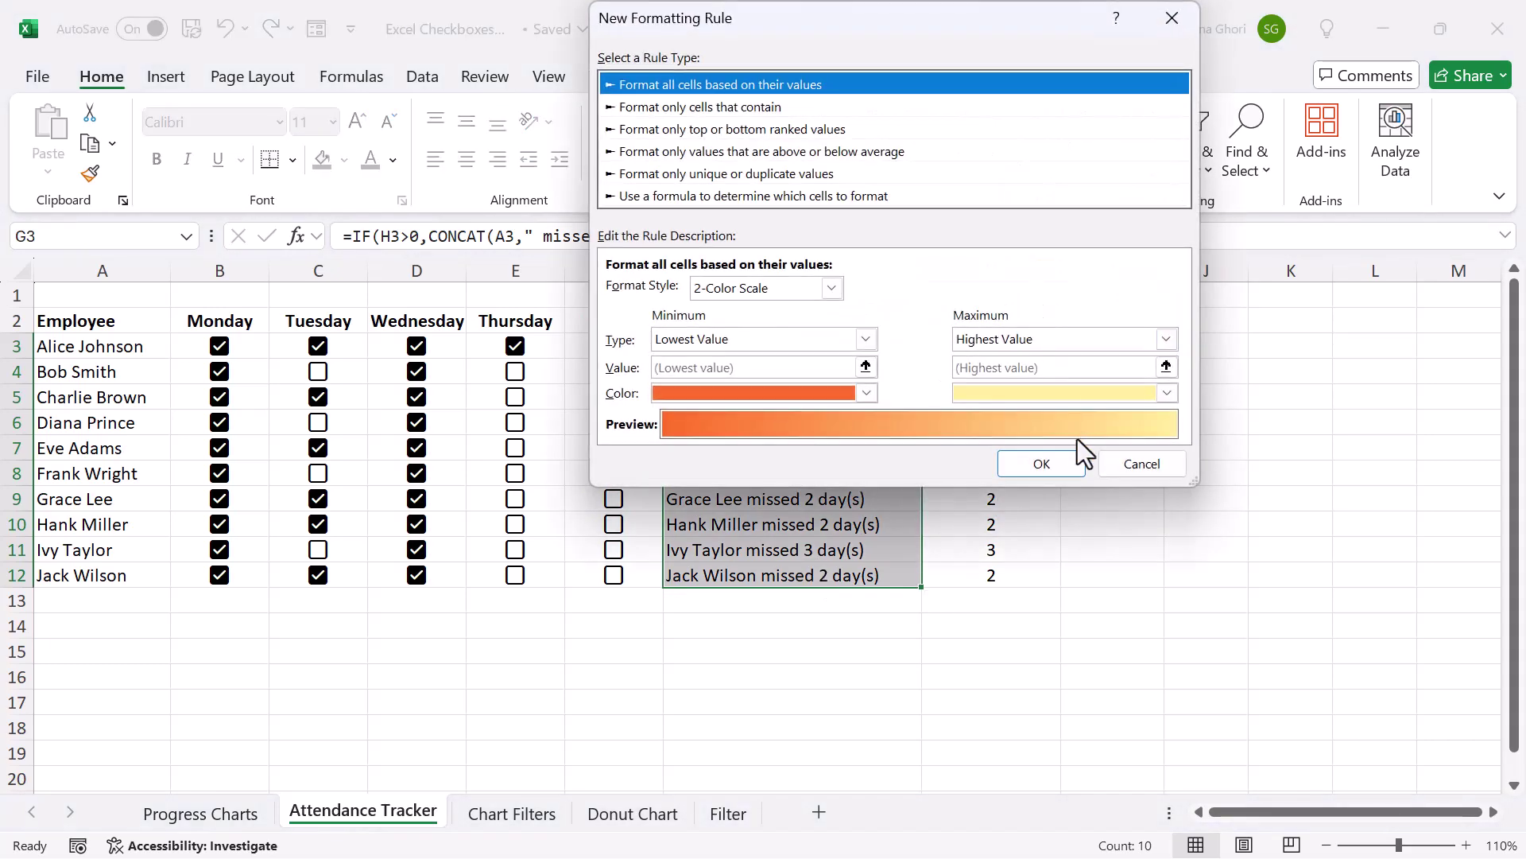
click(1129, 463)
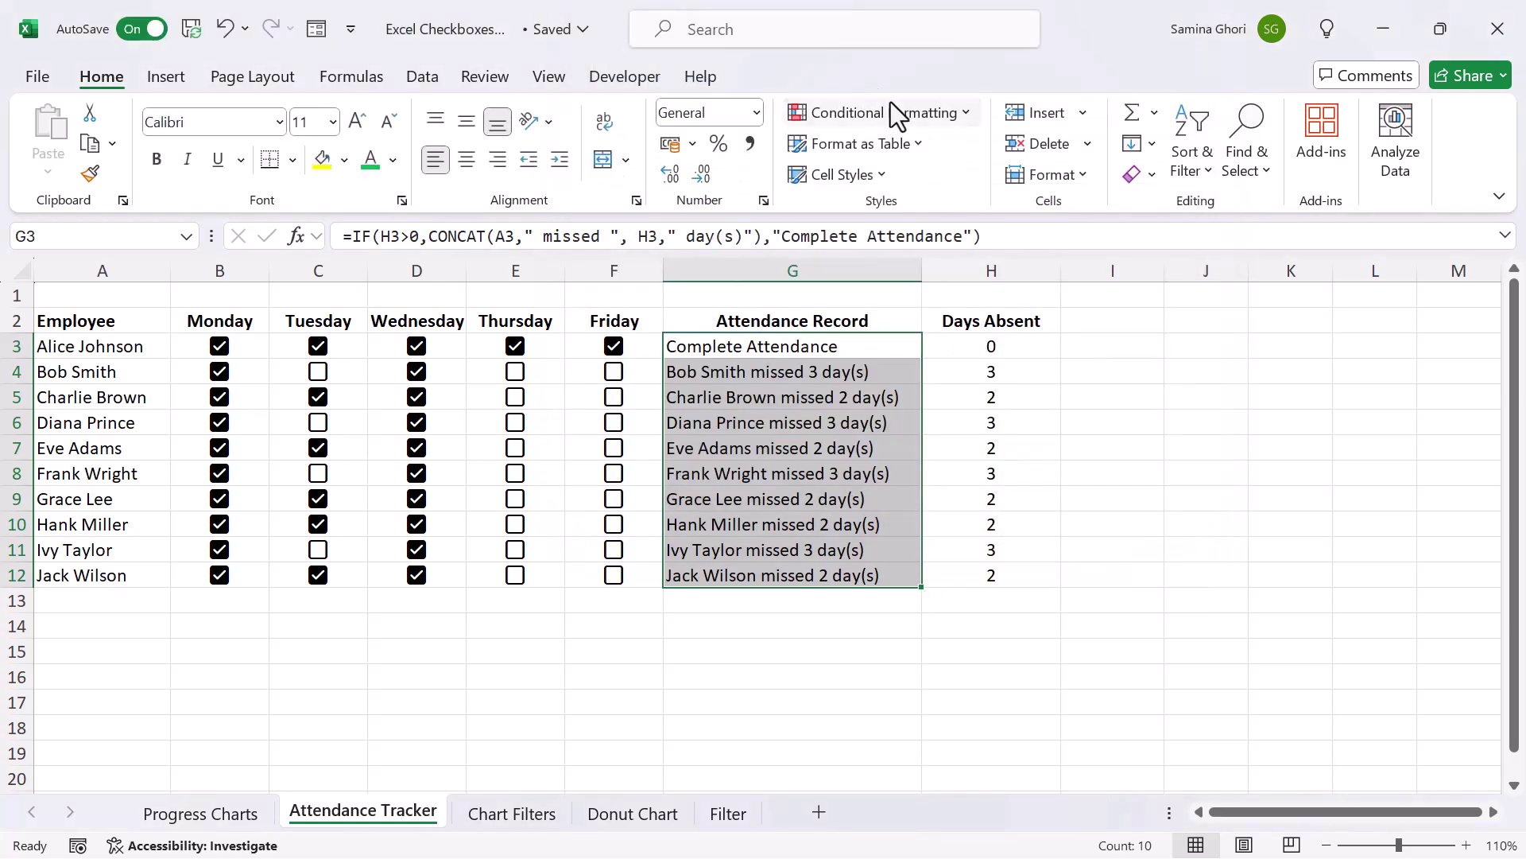
Step: Highlight G3:G12 cells containing 'Complete' with Green Fill with Dark Green Text
click(890, 104)
mouse_move(1006, 155)
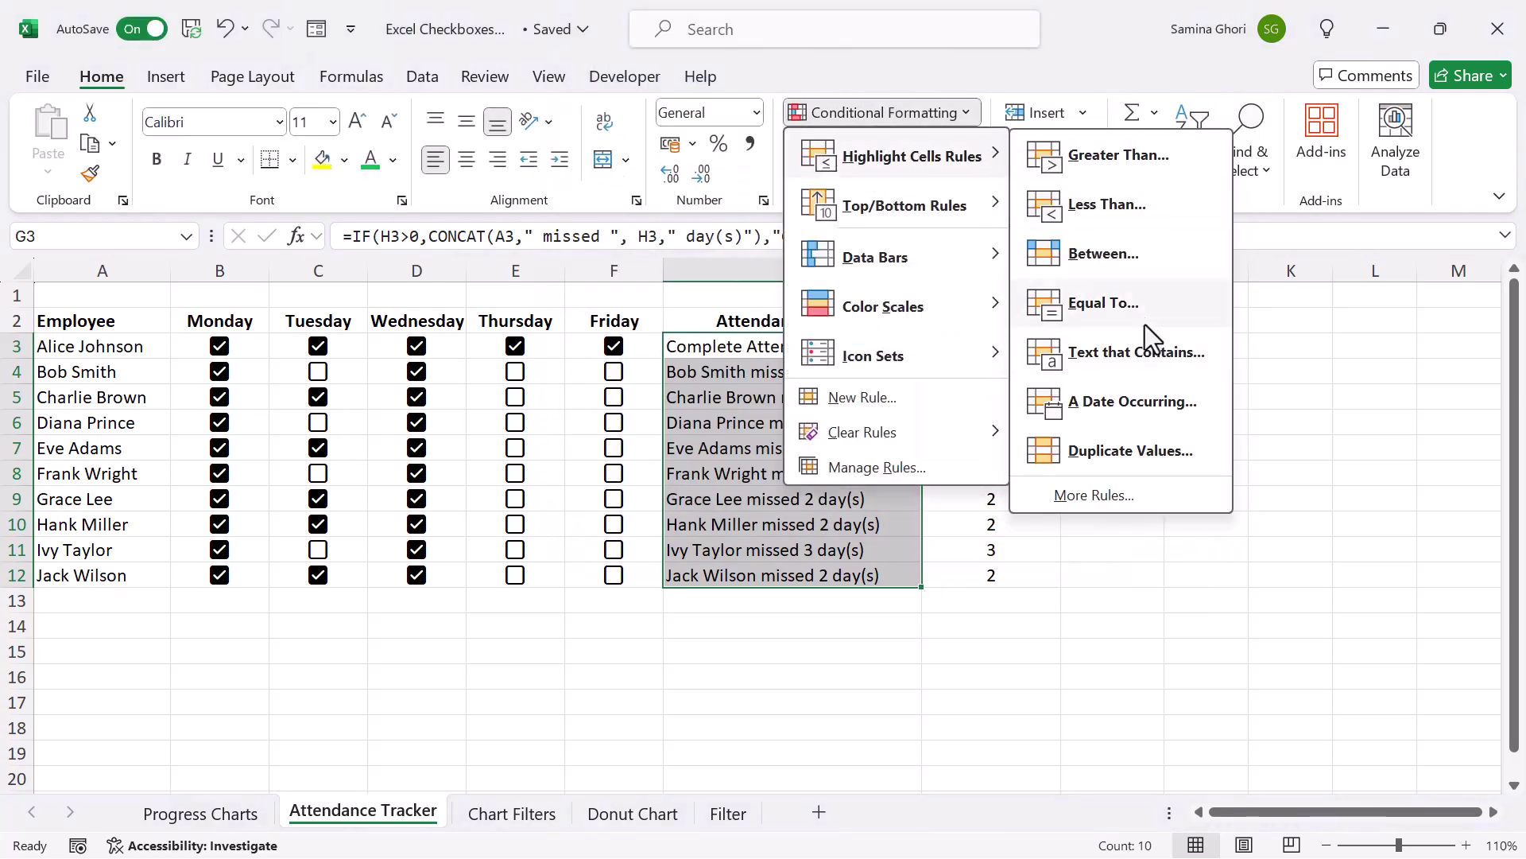
click(1144, 346)
text(Co)
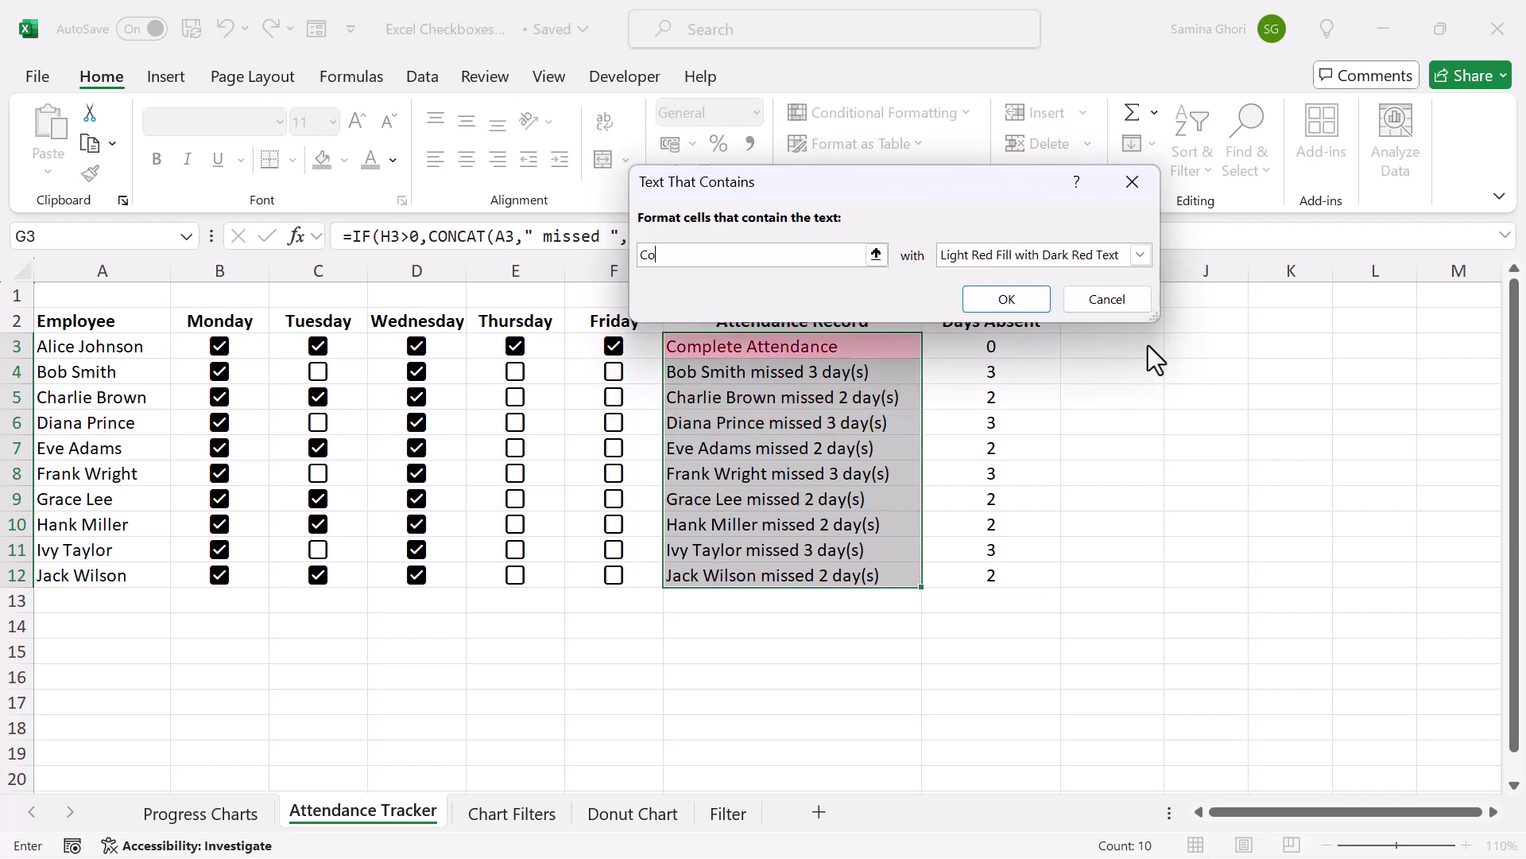
text(p)
key(BackSpace)
text(mplte)
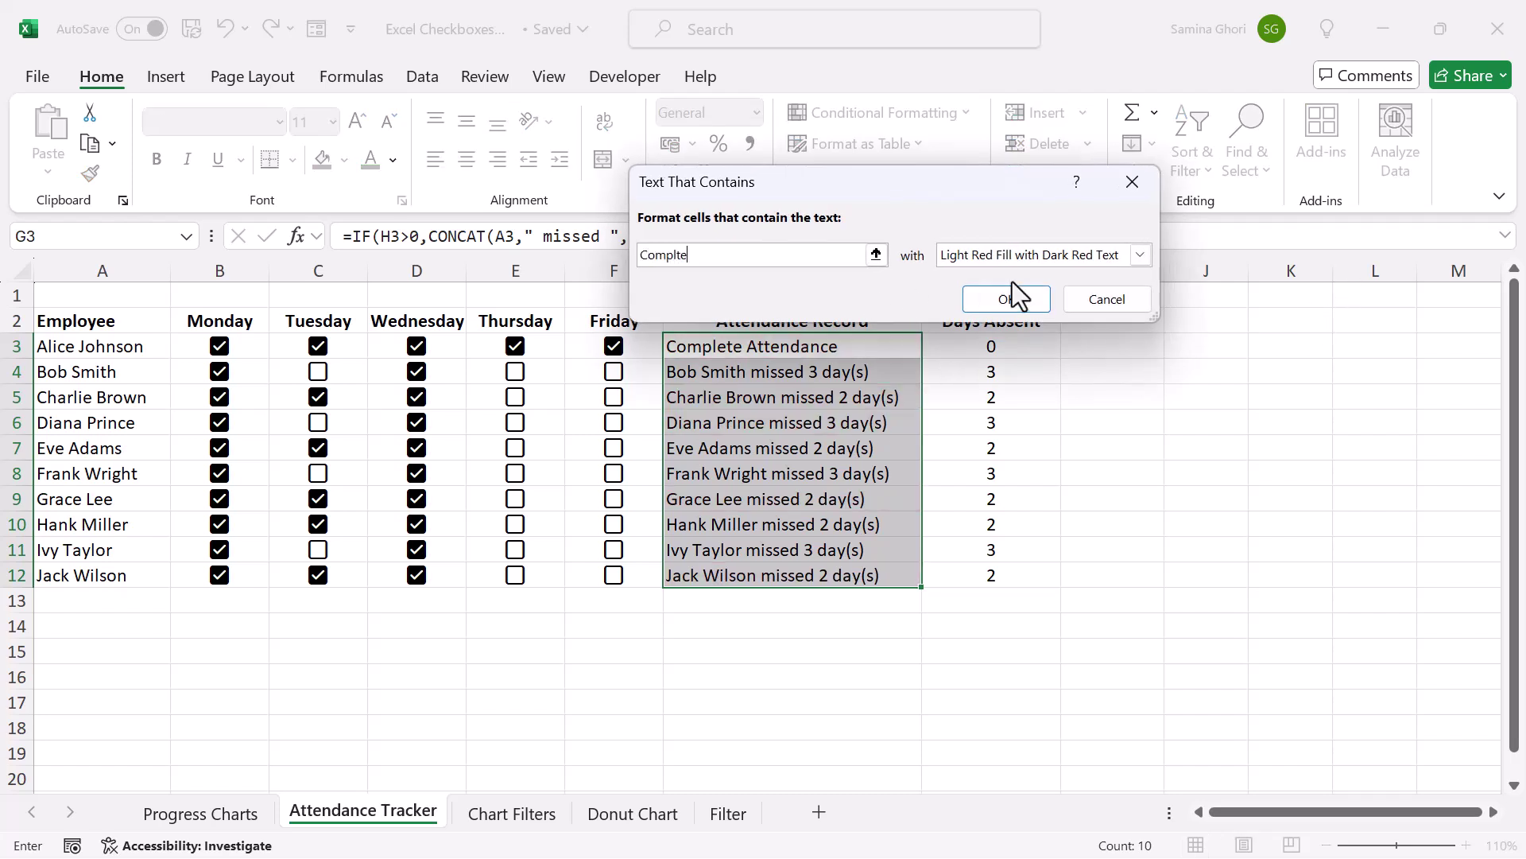
key(BackSpace)
key(BackSpace)
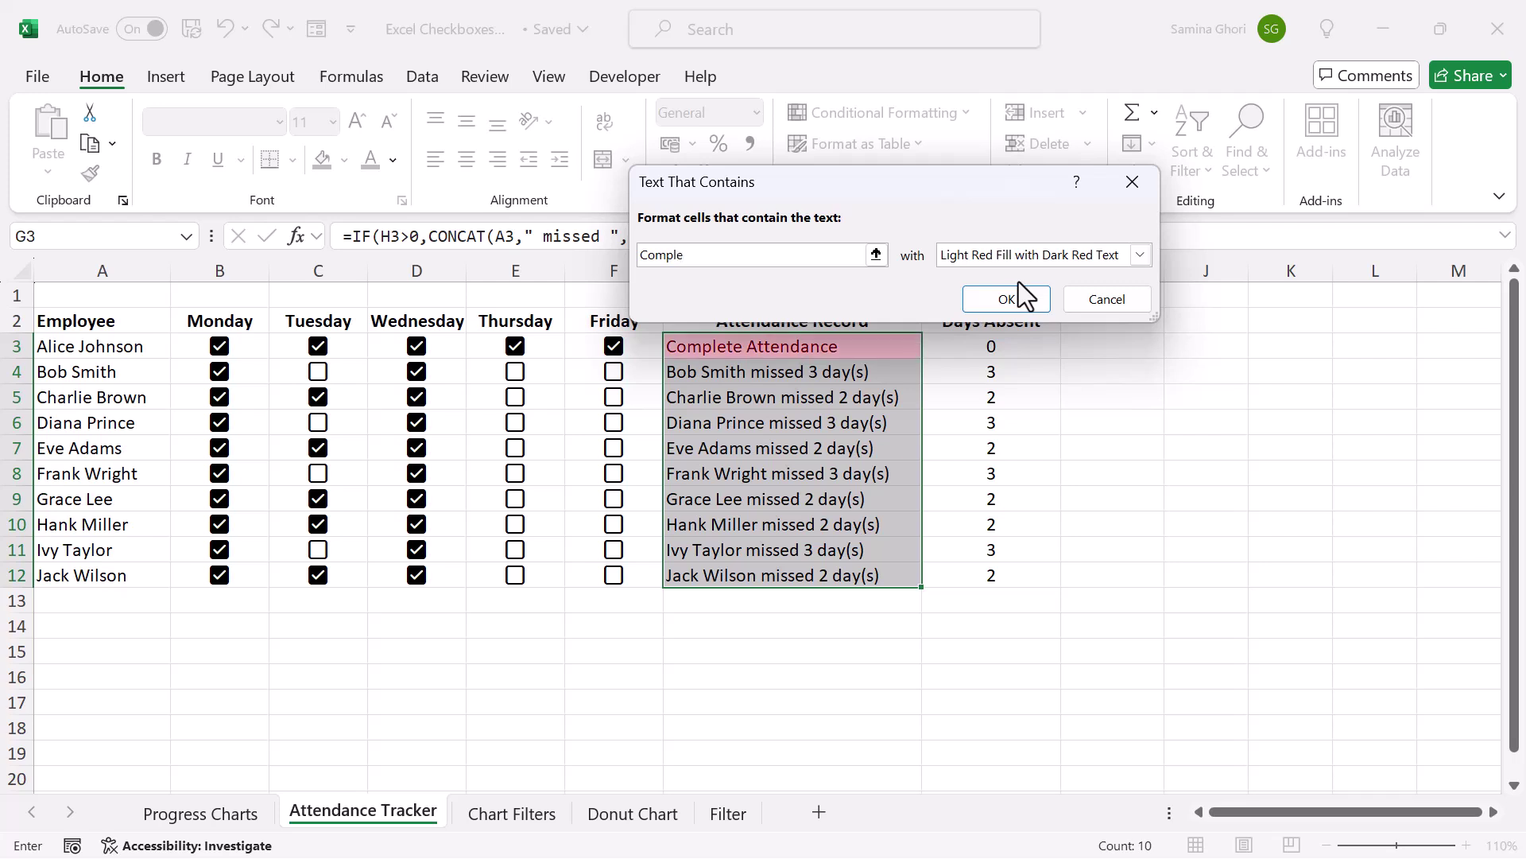
click(1067, 256)
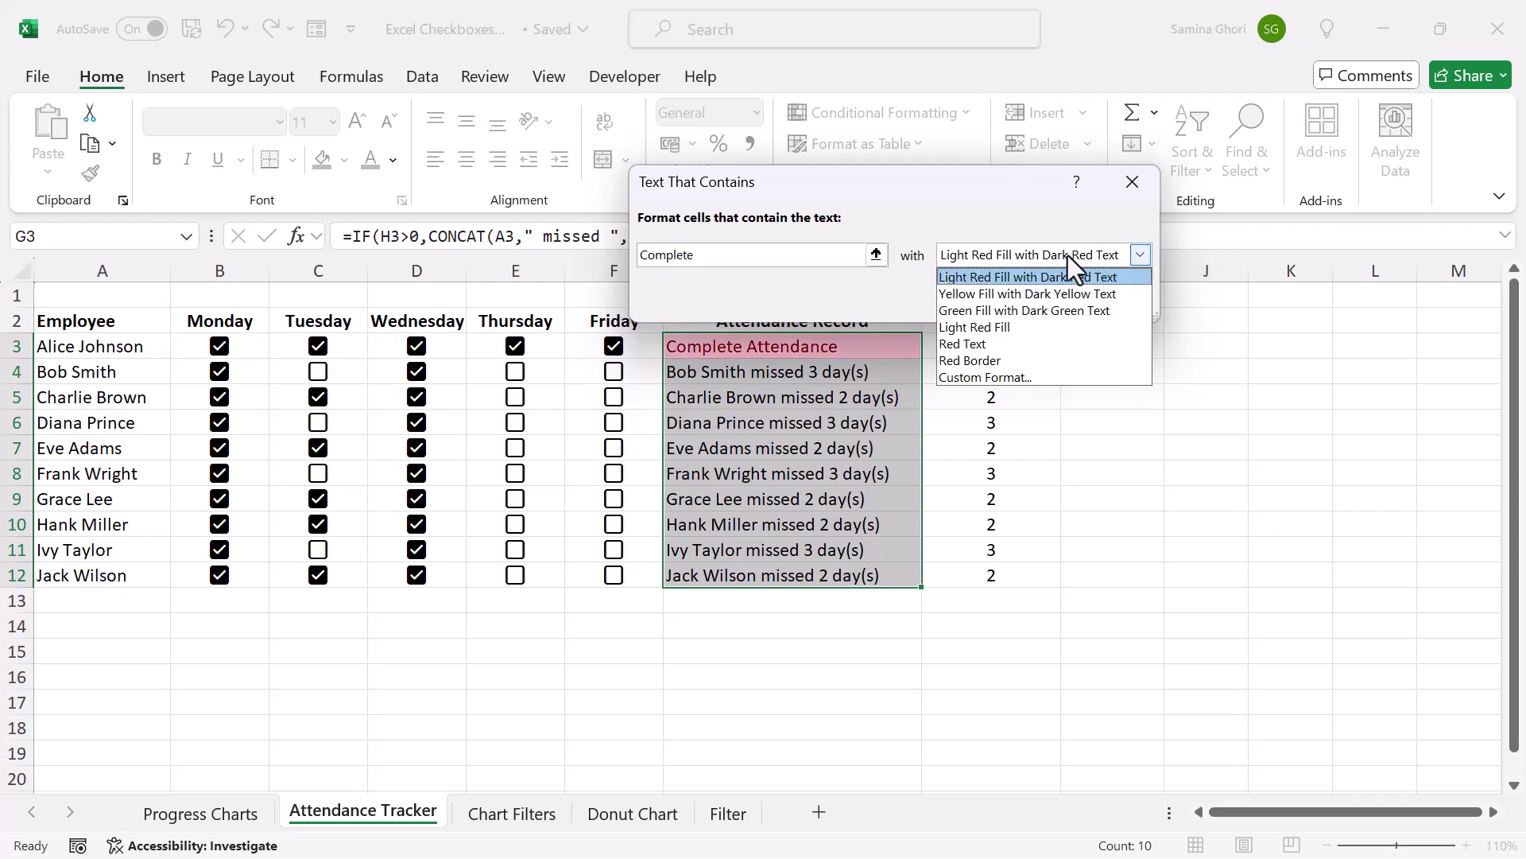
click(999, 311)
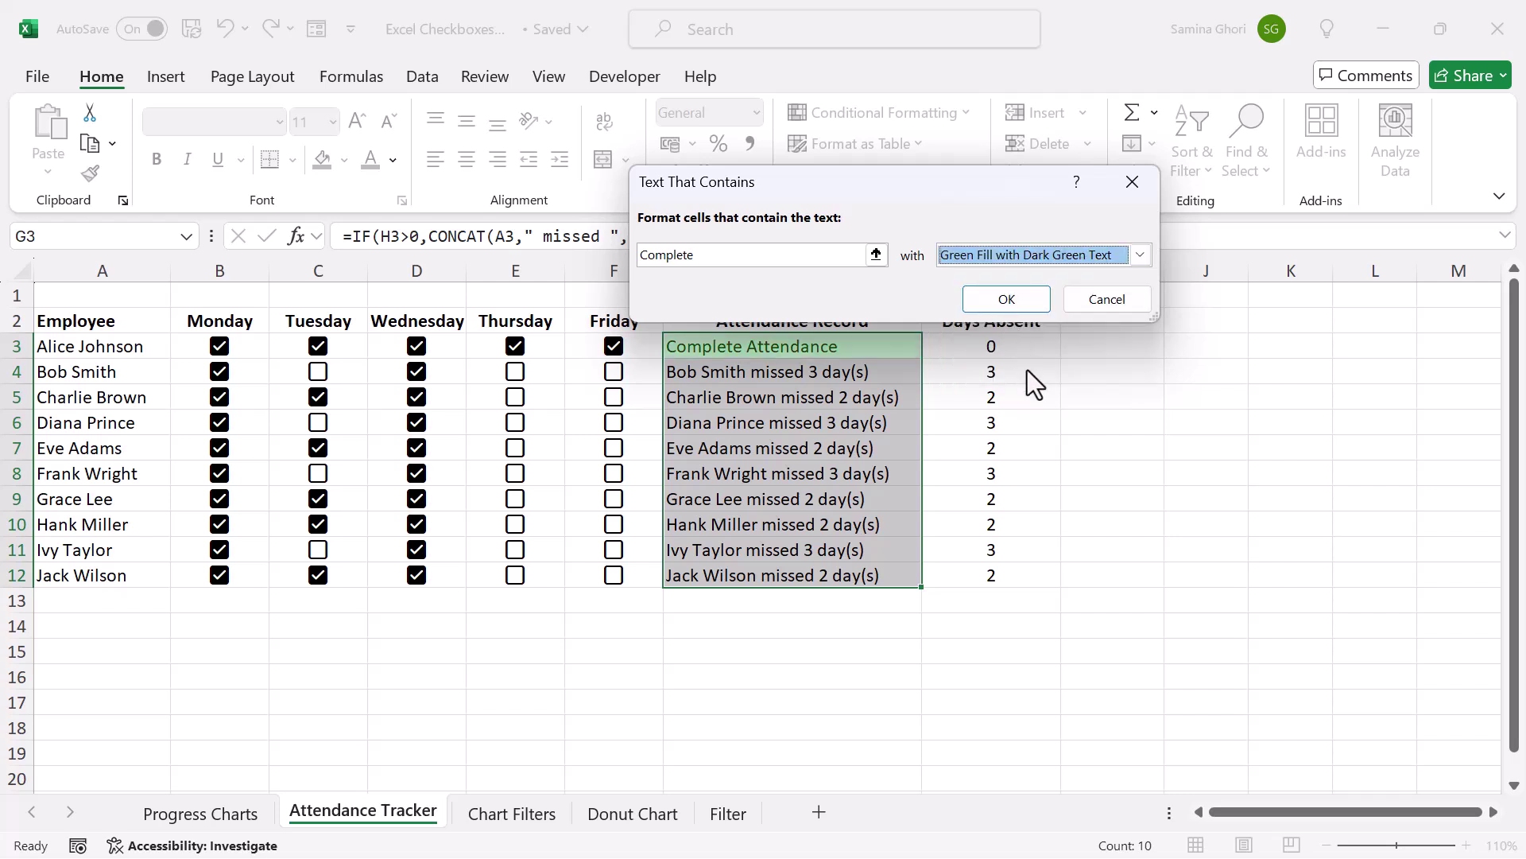
click(1014, 307)
click(1102, 418)
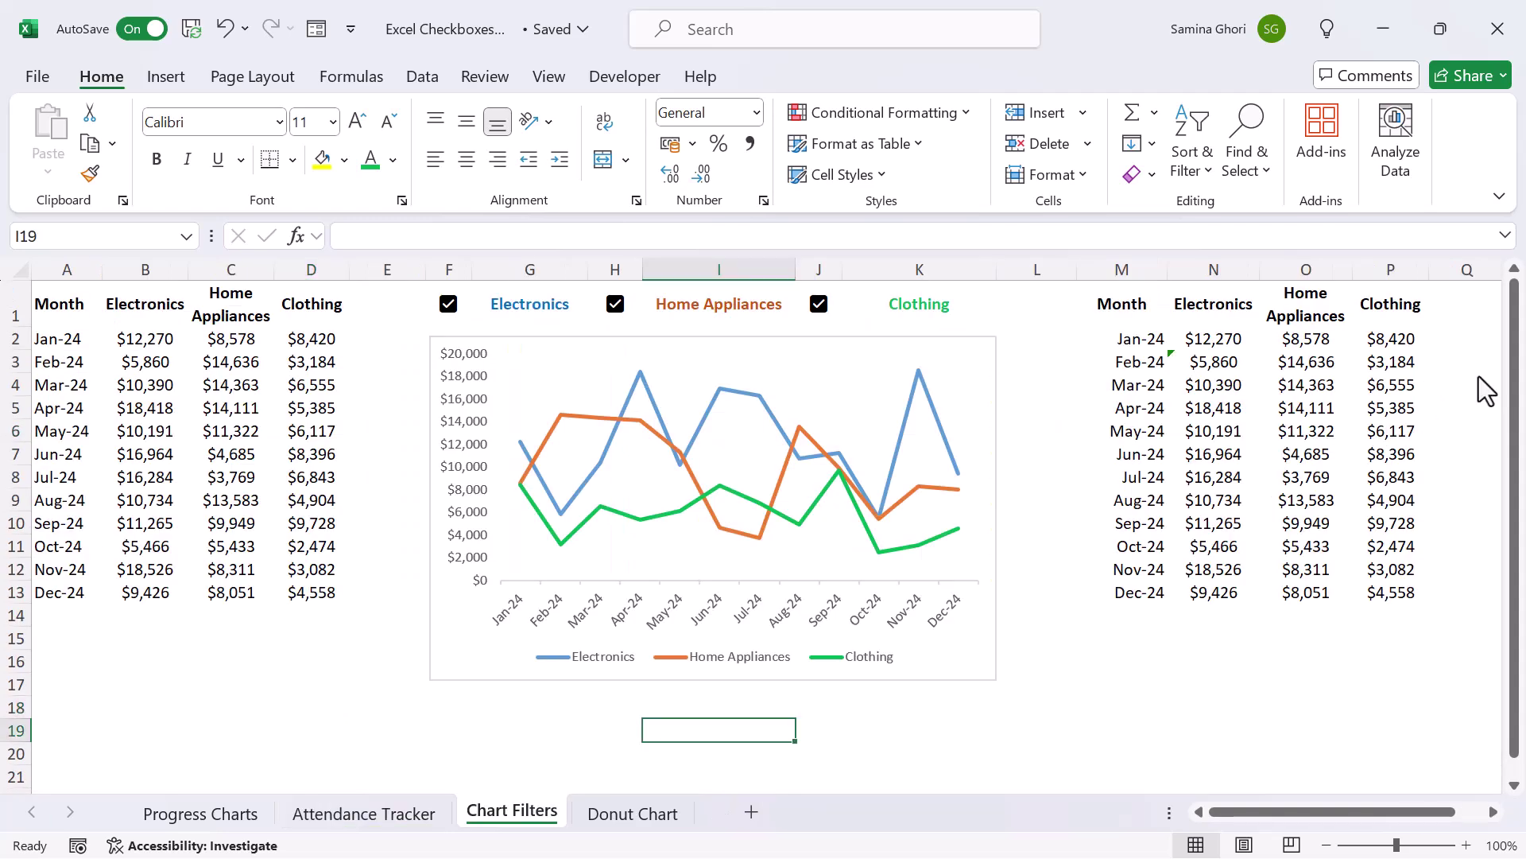
Step: Toggle the Electronics and Clothing checkboxes off and back on to test the chart lines
click(447, 303)
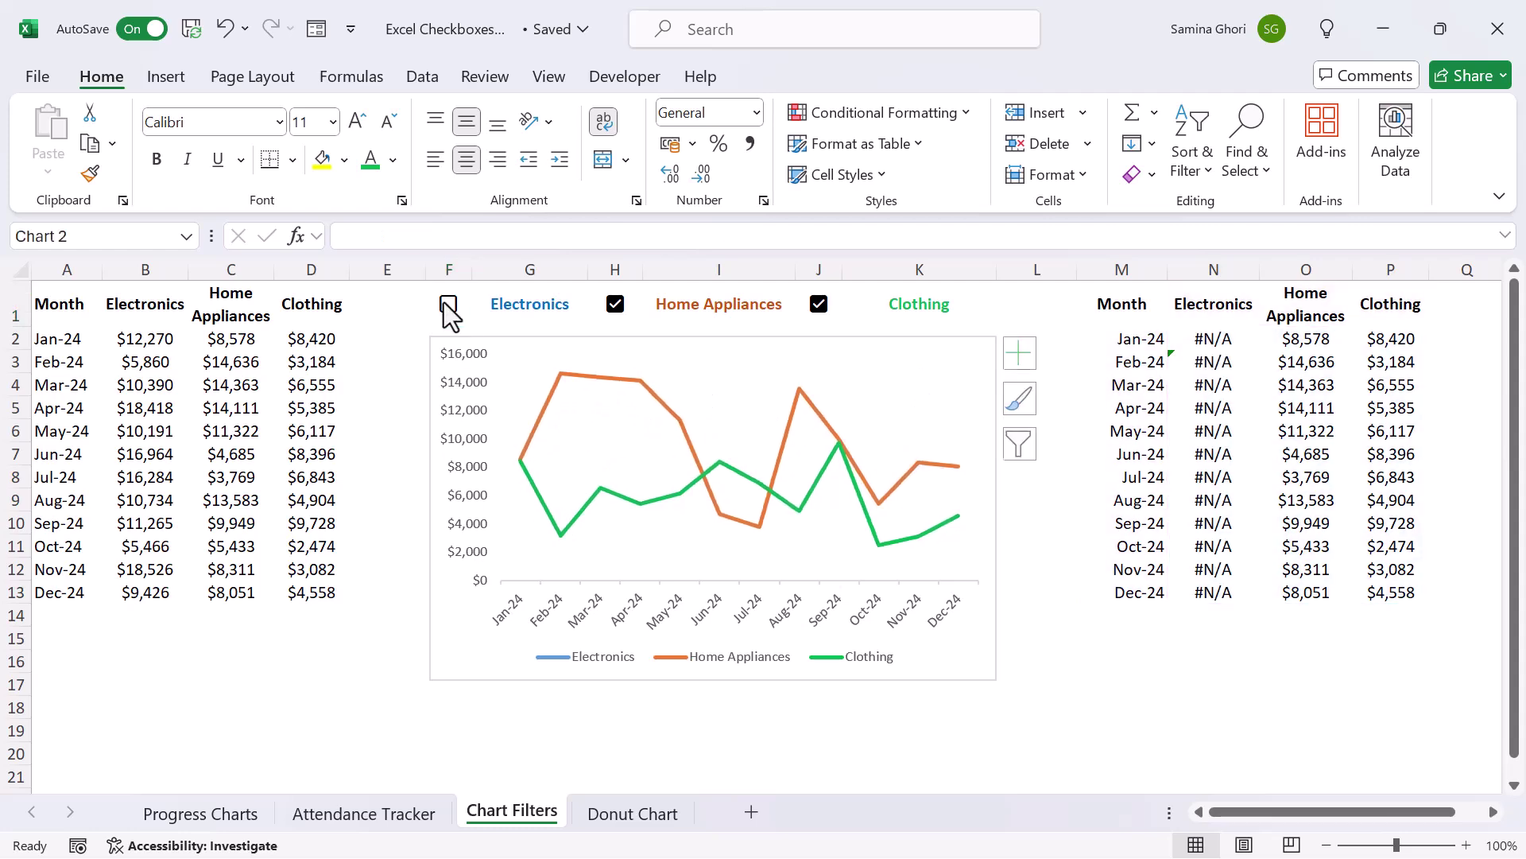
click(820, 308)
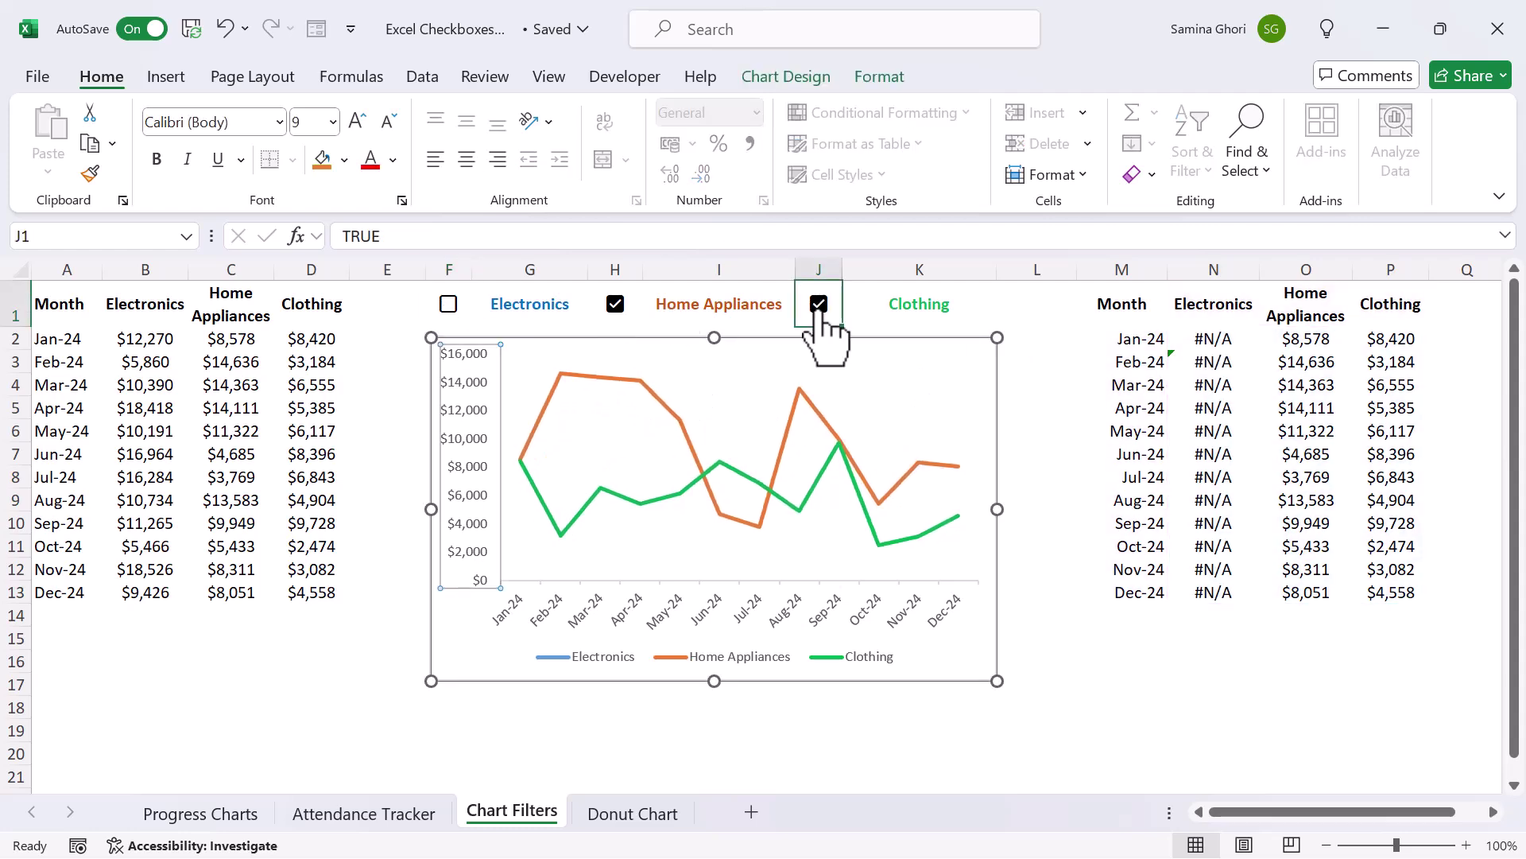
click(448, 302)
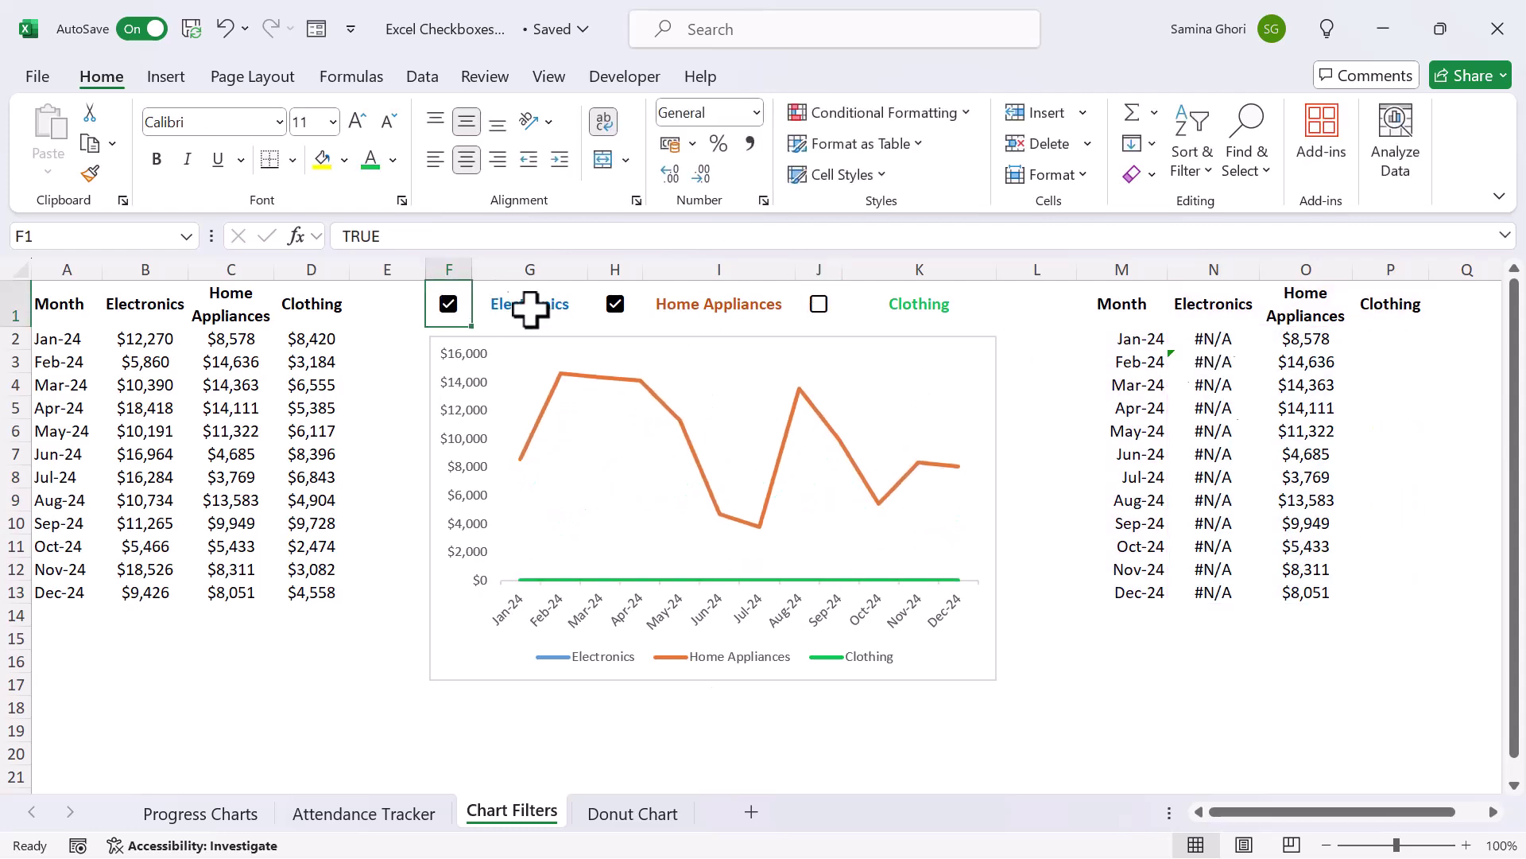
click(820, 306)
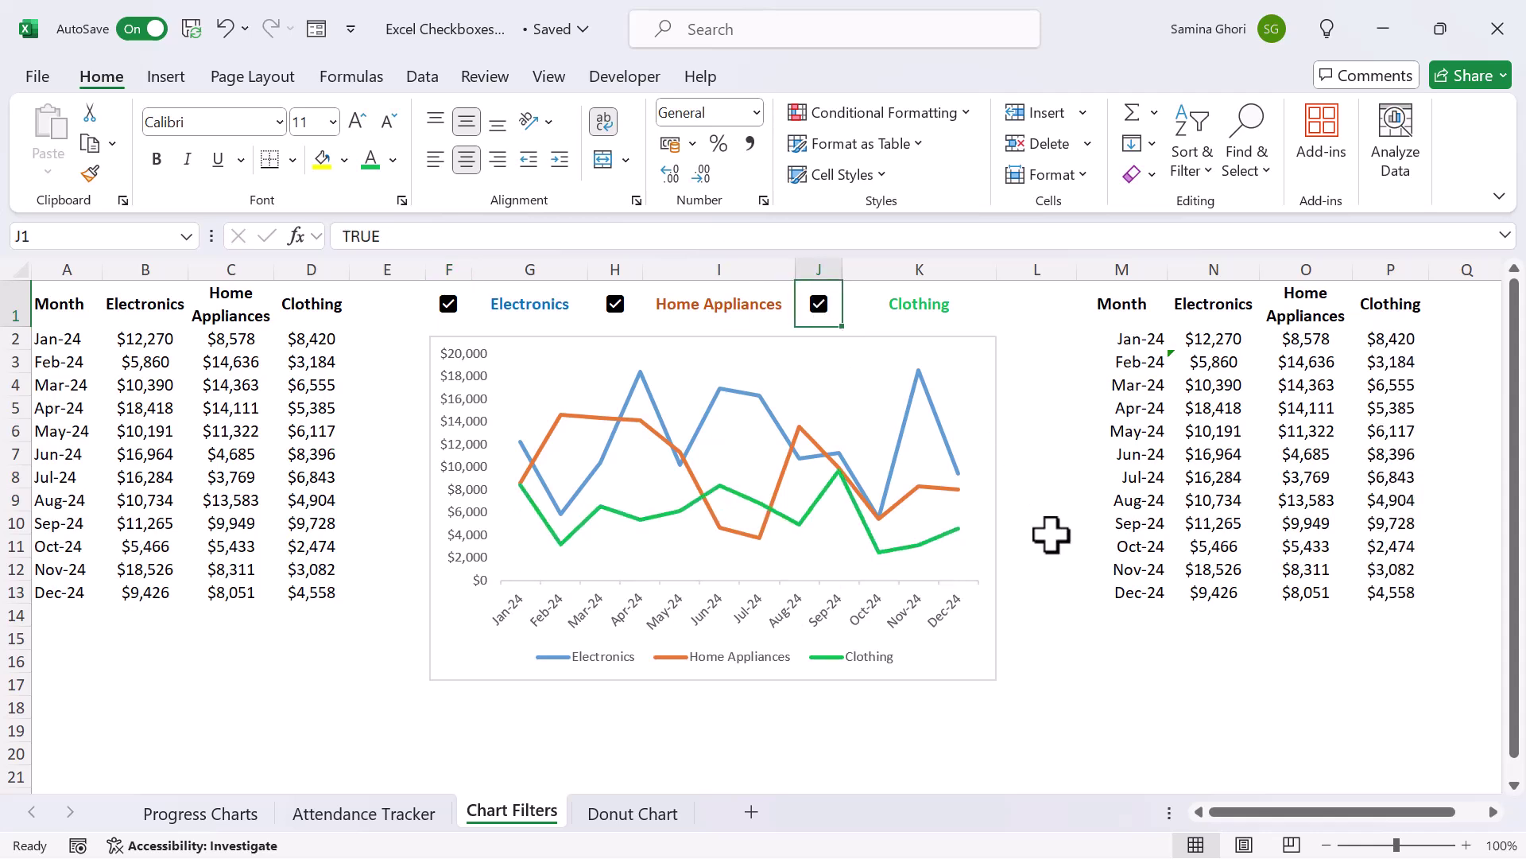
Step: Check that unticking Electronics shows #N/A in column N, then clear N2's XLOOKUP formula
click(147, 385)
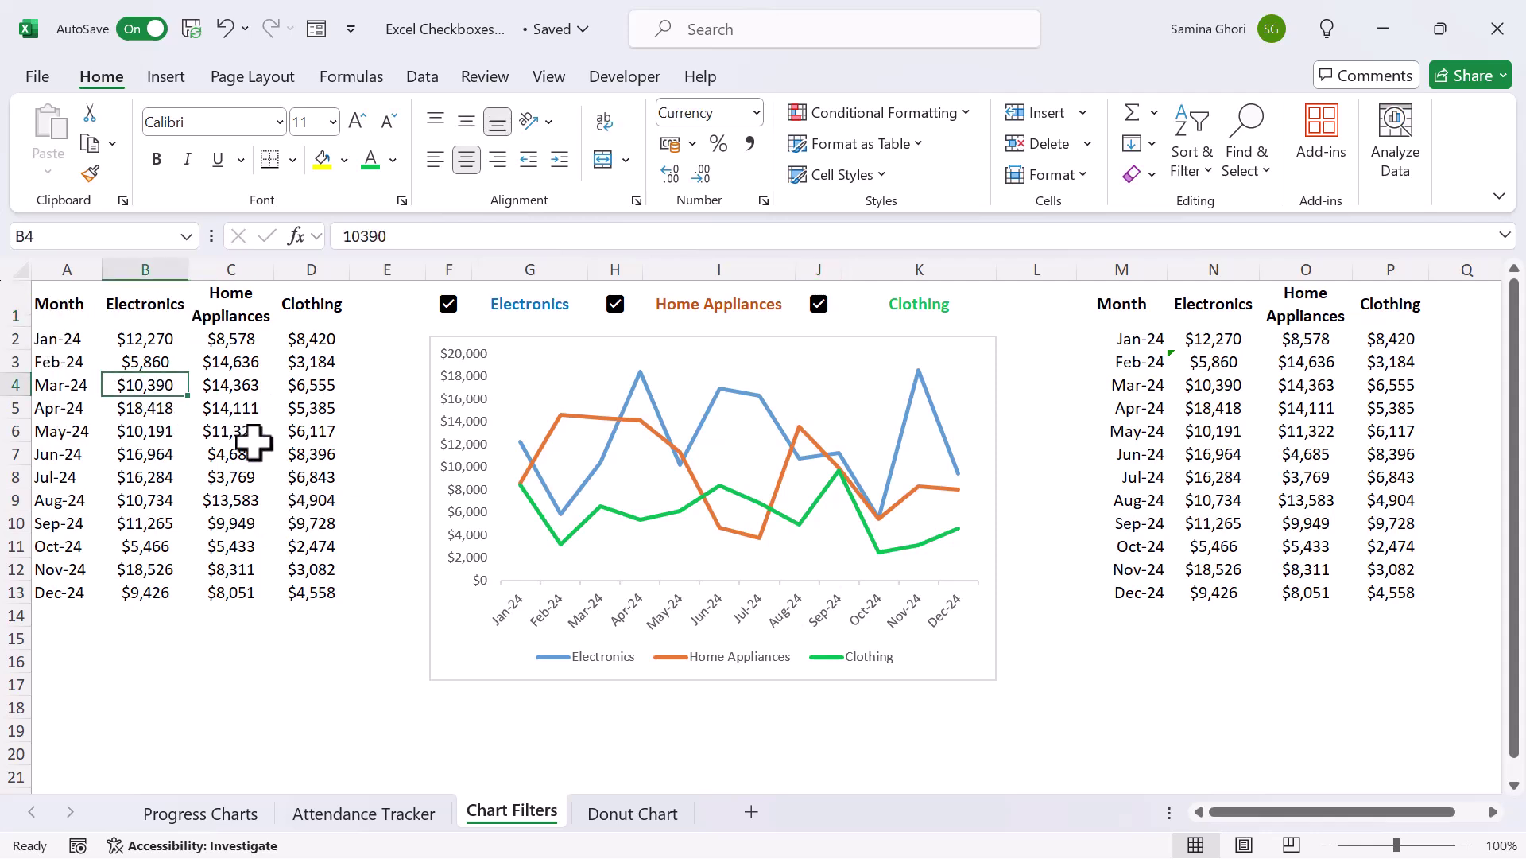
click(1135, 316)
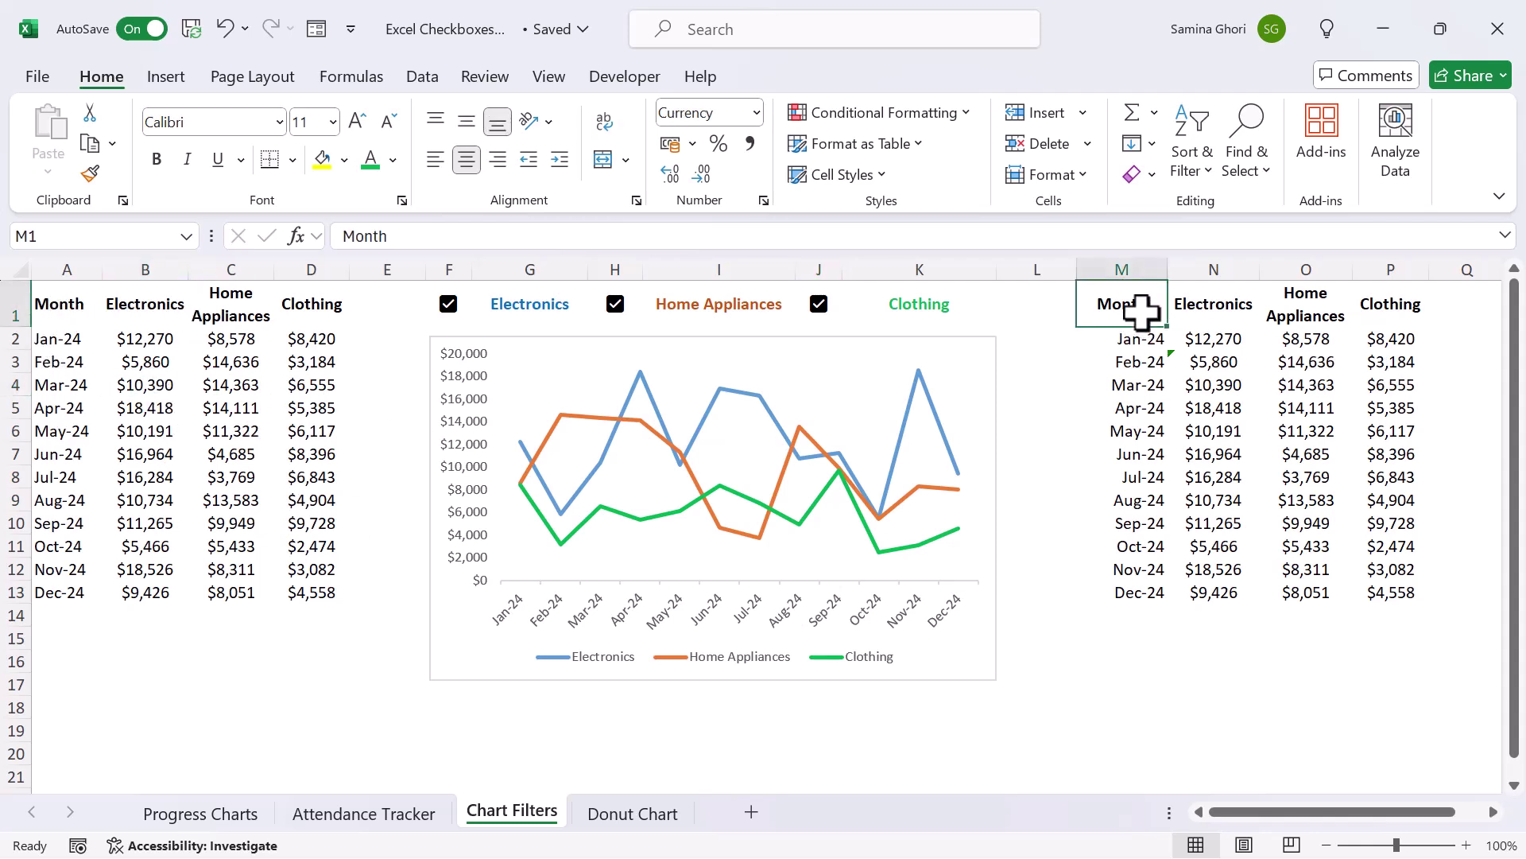
click(1231, 335)
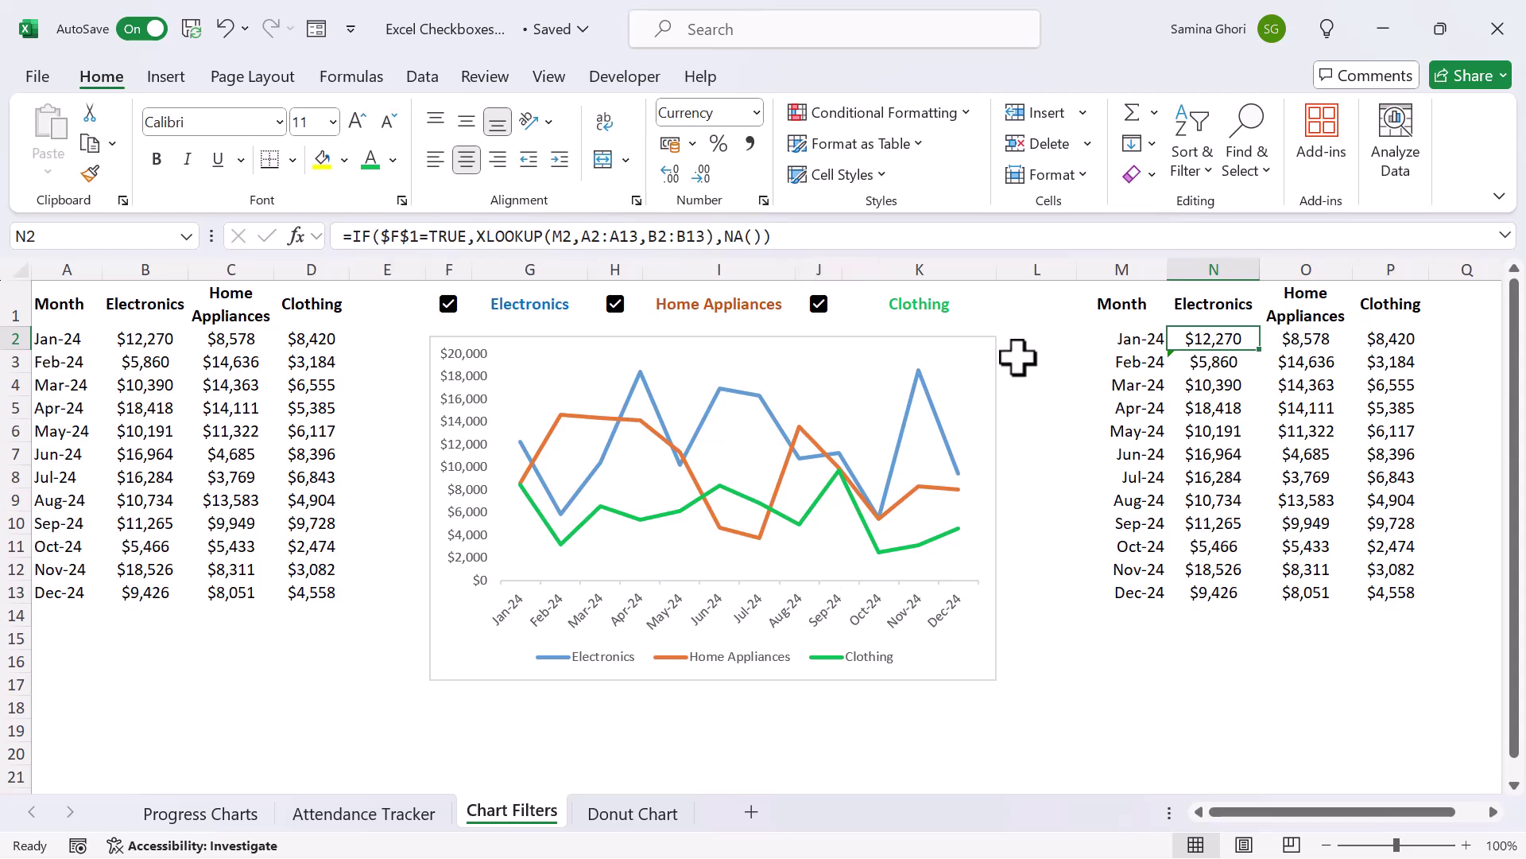
click(449, 304)
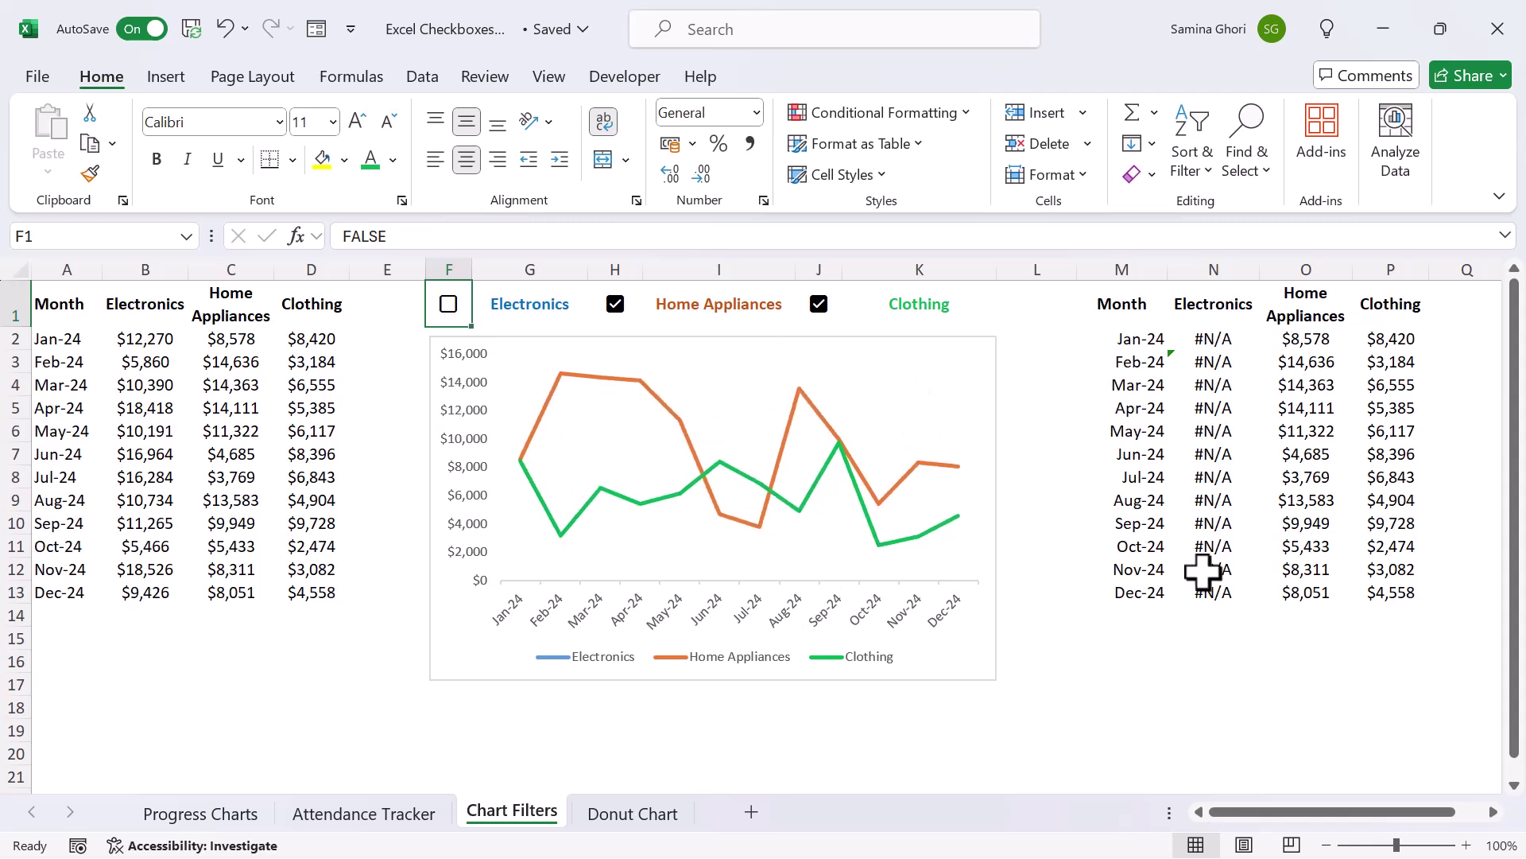
click(448, 304)
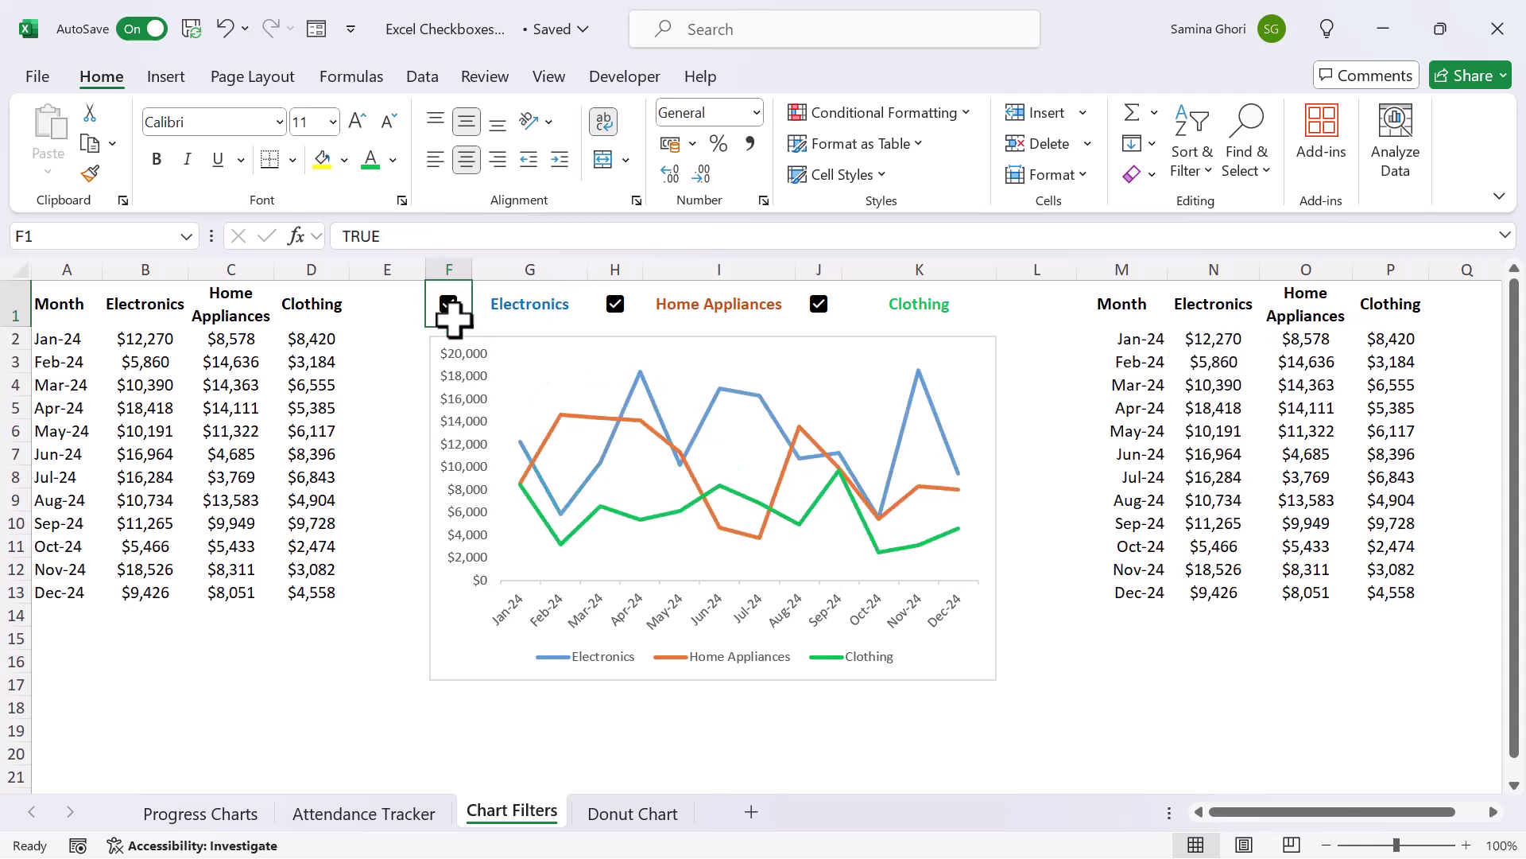
click(1214, 342)
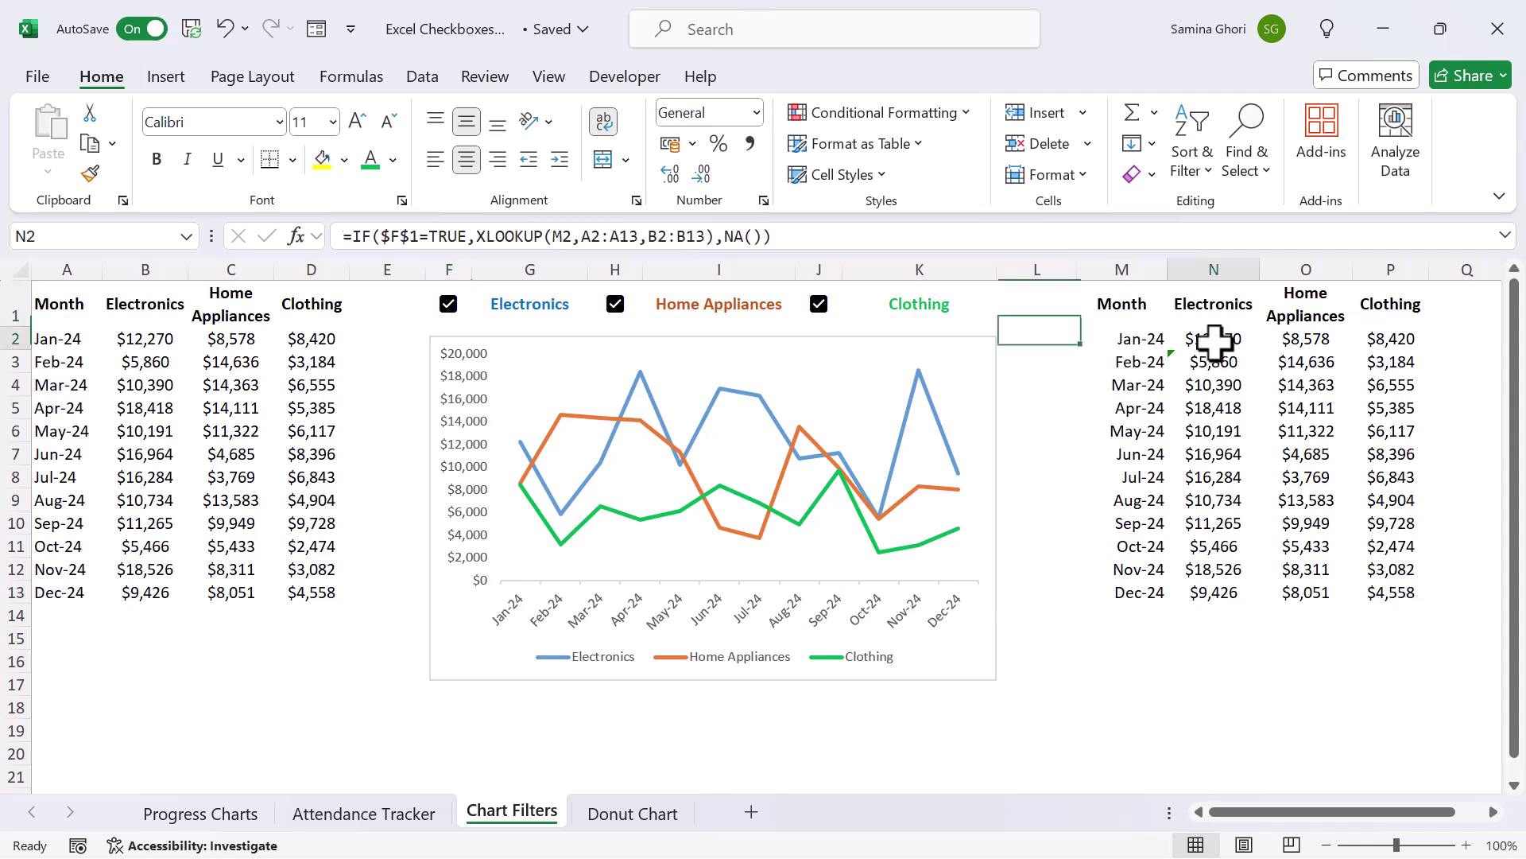
key(Delete)
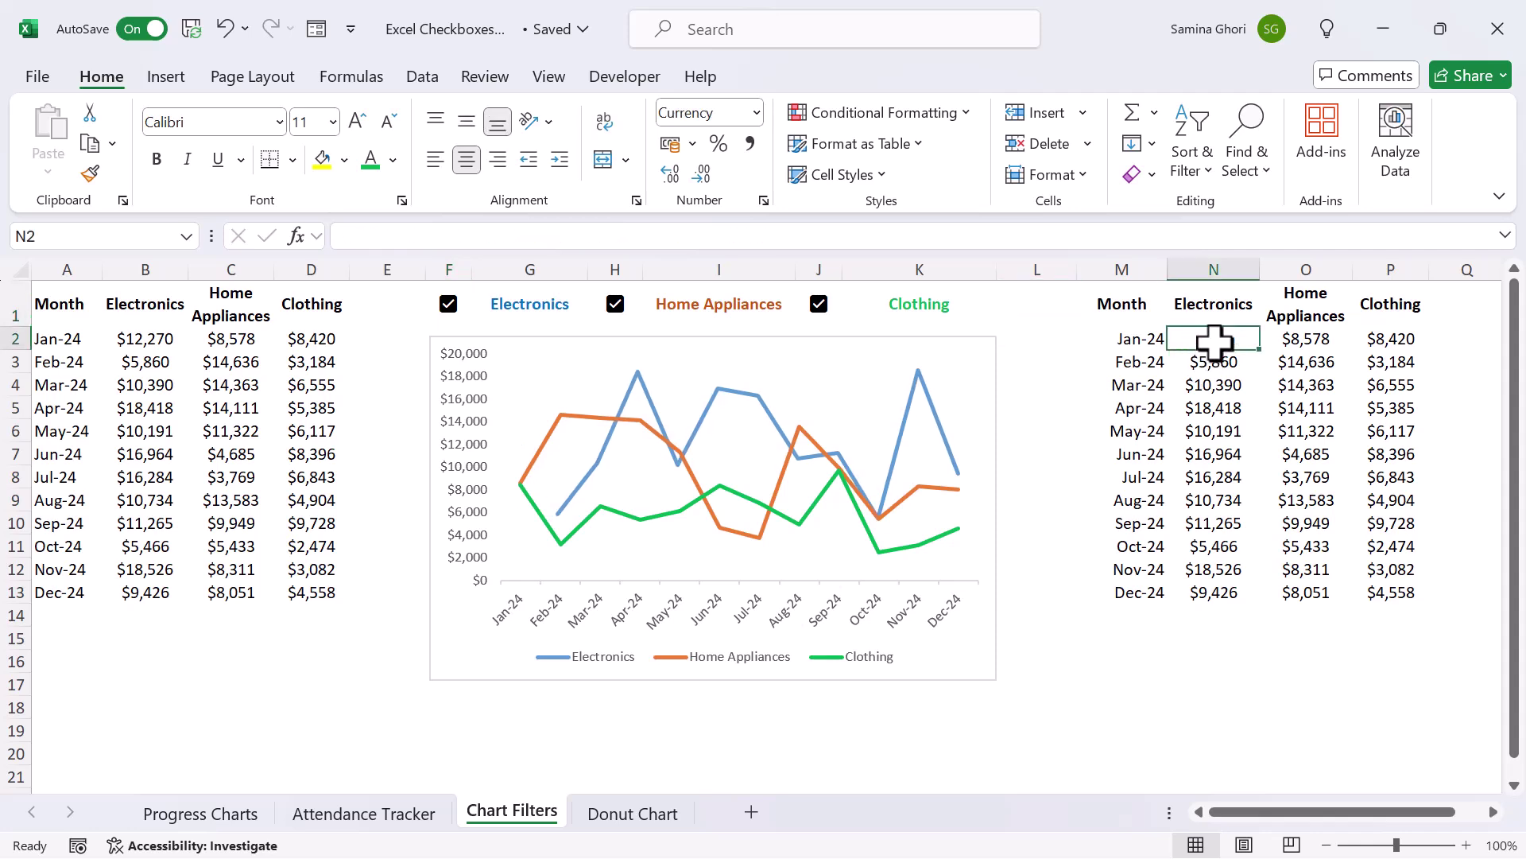
Step: Enter =XLOOKUP(M2,A2:A13,B2:B13) in N2 to return the Electronics sales for the M2 month
text(=xlo)
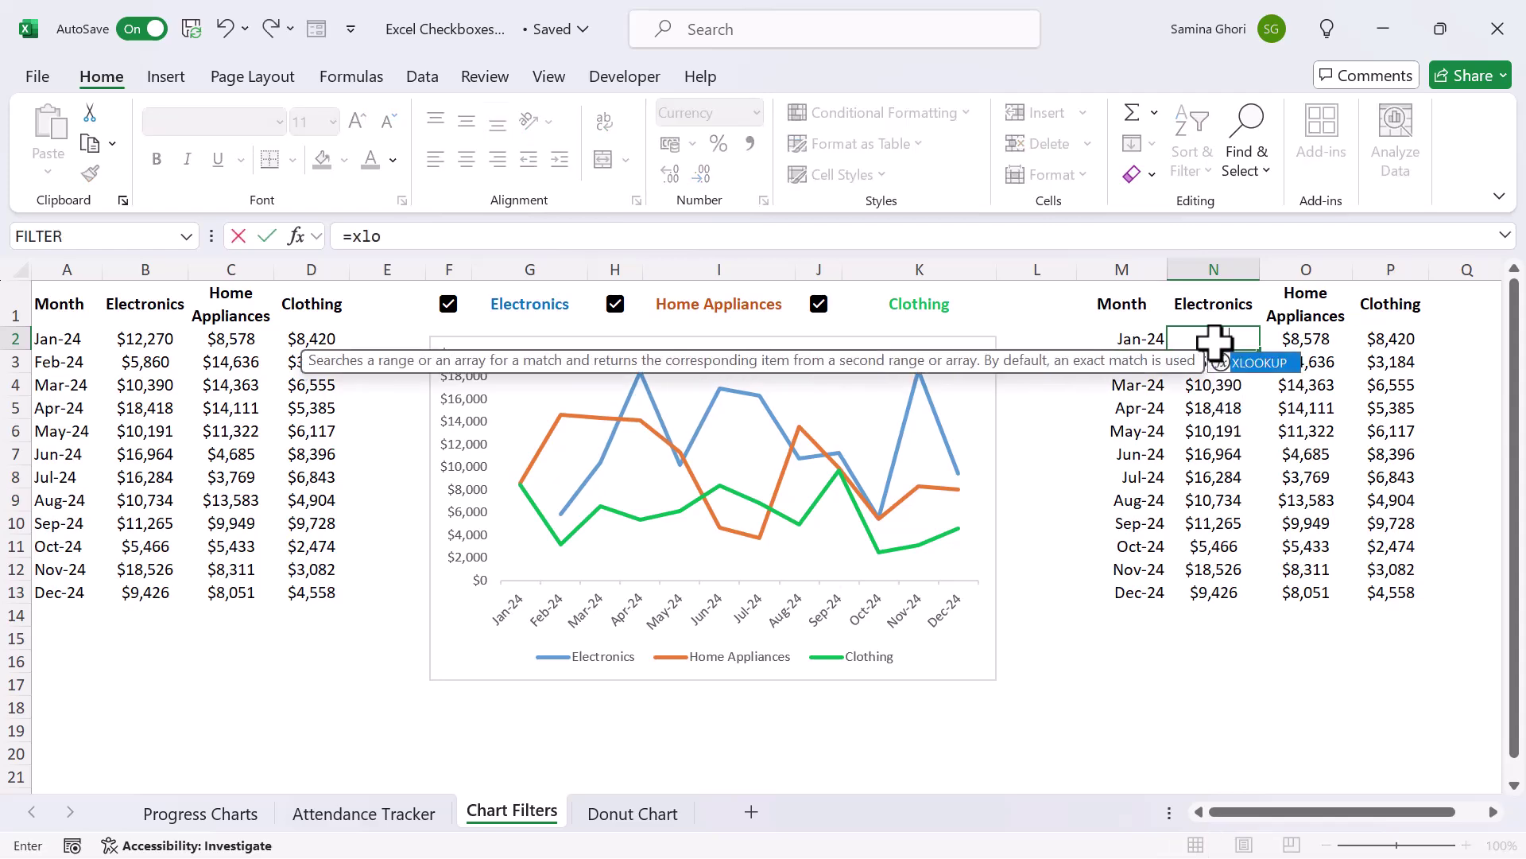
key(Tab)
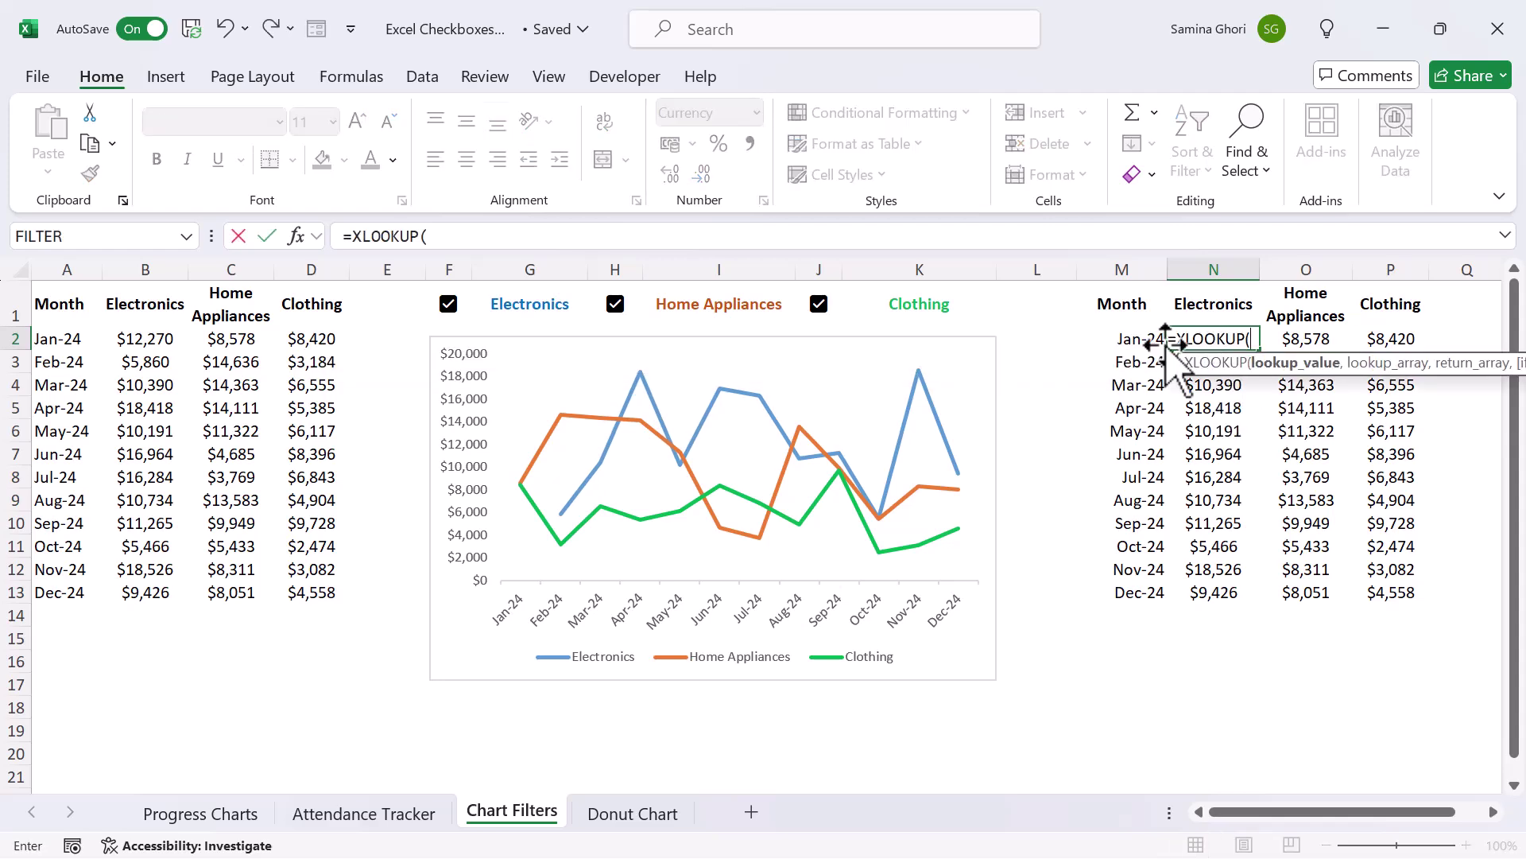
click(1129, 339)
text(,)
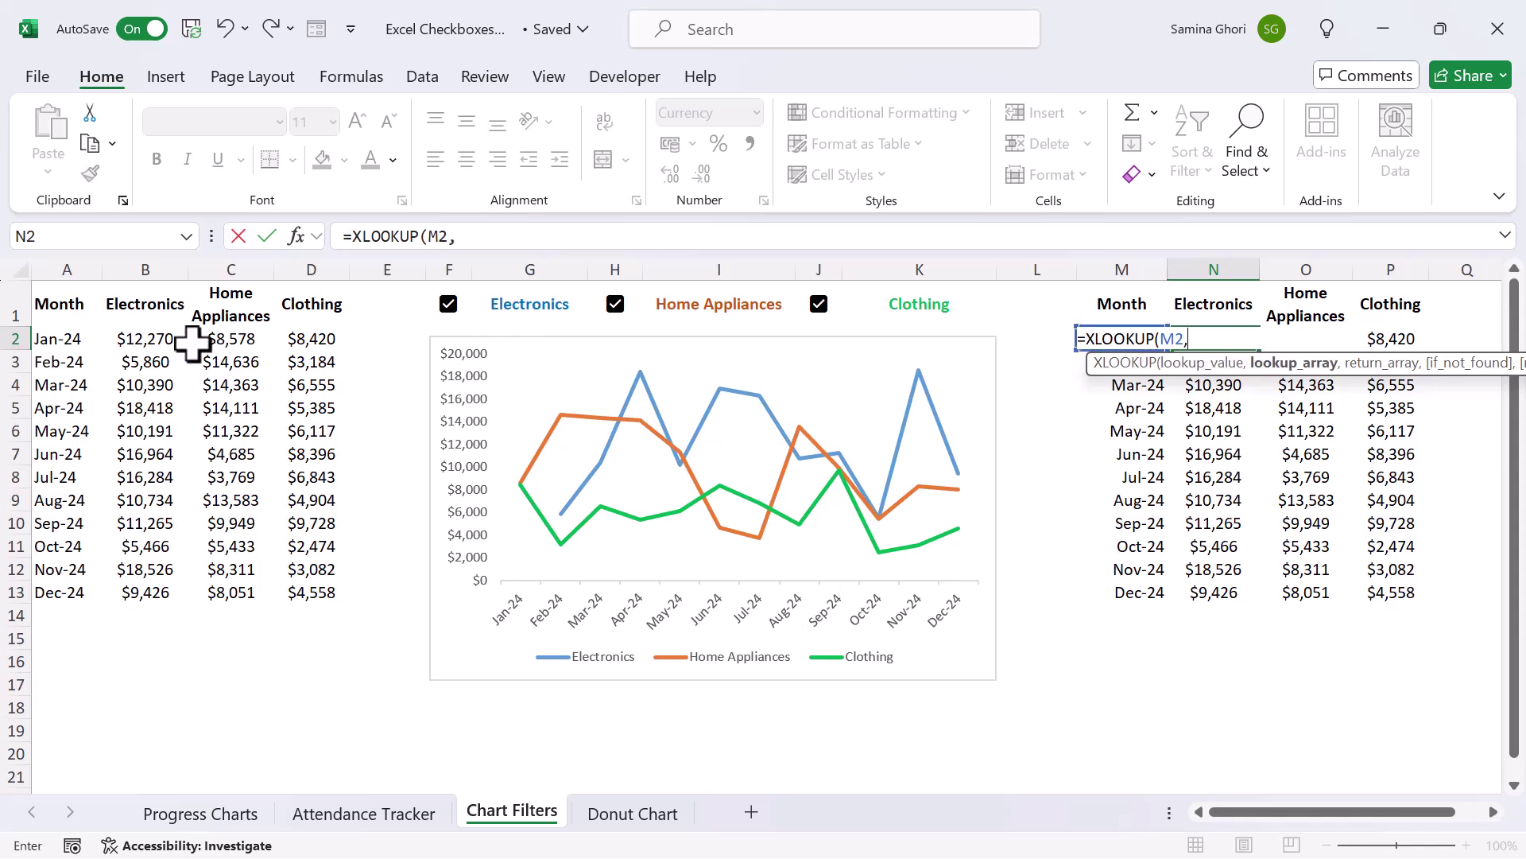
drag(68, 337, 74, 600)
text(,)
drag(131, 332, 143, 581)
text())
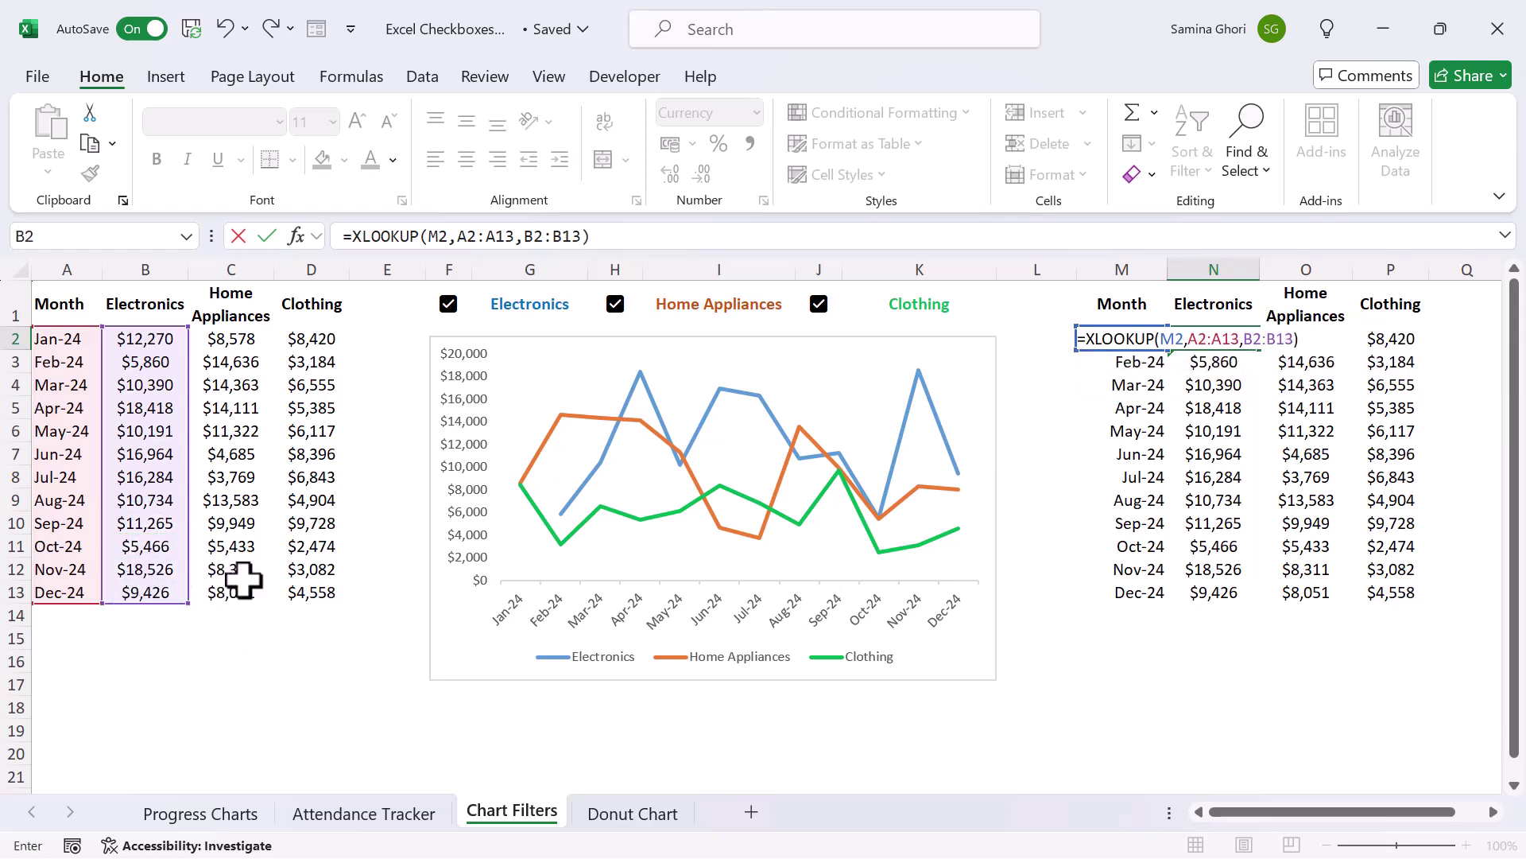
key(Return)
Step: Copy the N2 formula to N3, shade N2:N3 yellow, and untick the Electronics checkbox
click(1196, 338)
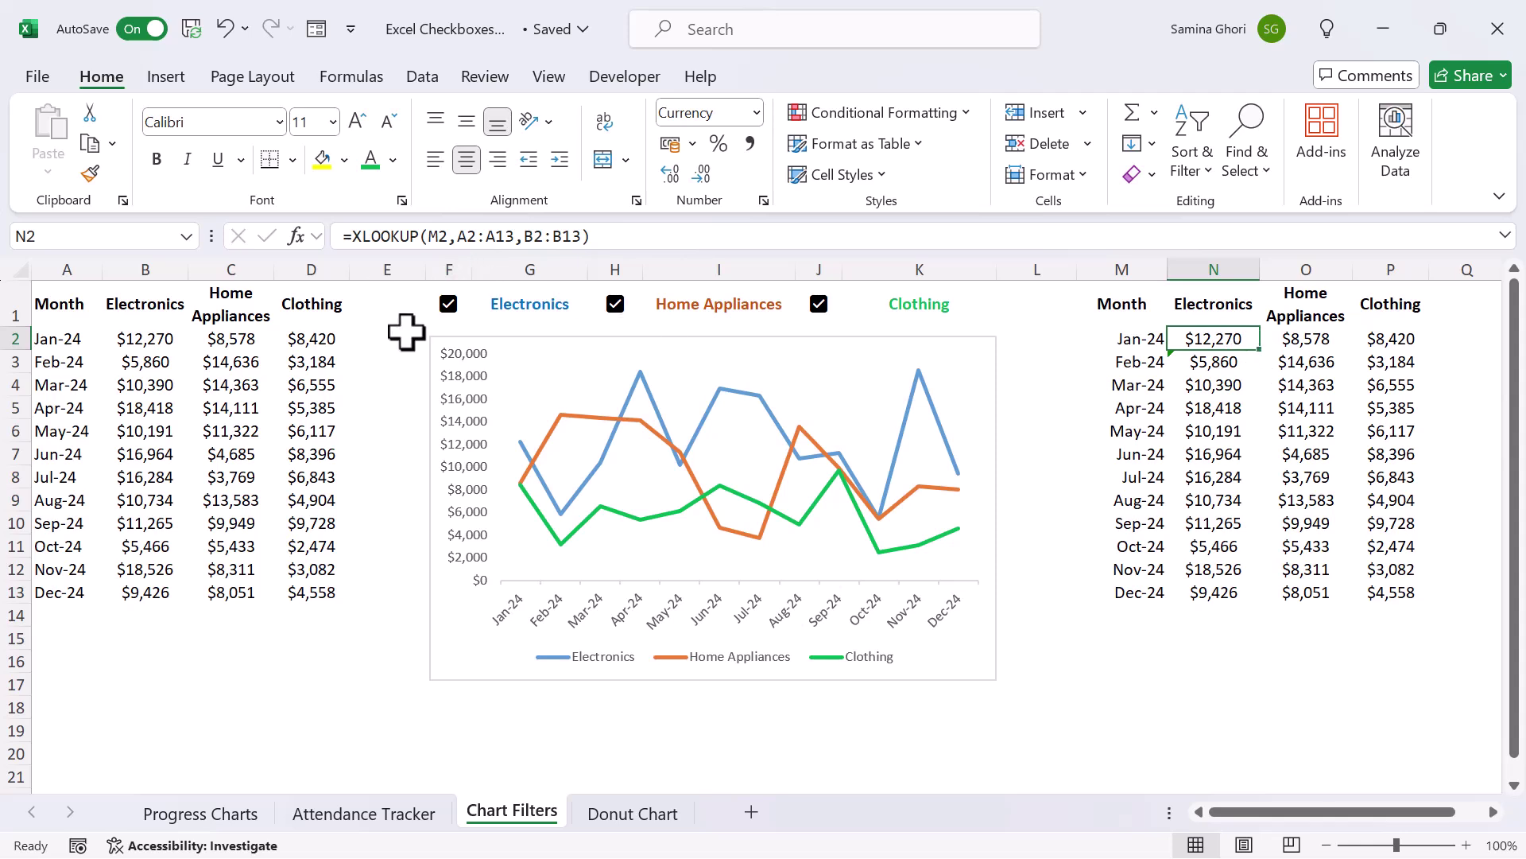
drag(1260, 349, 1265, 366)
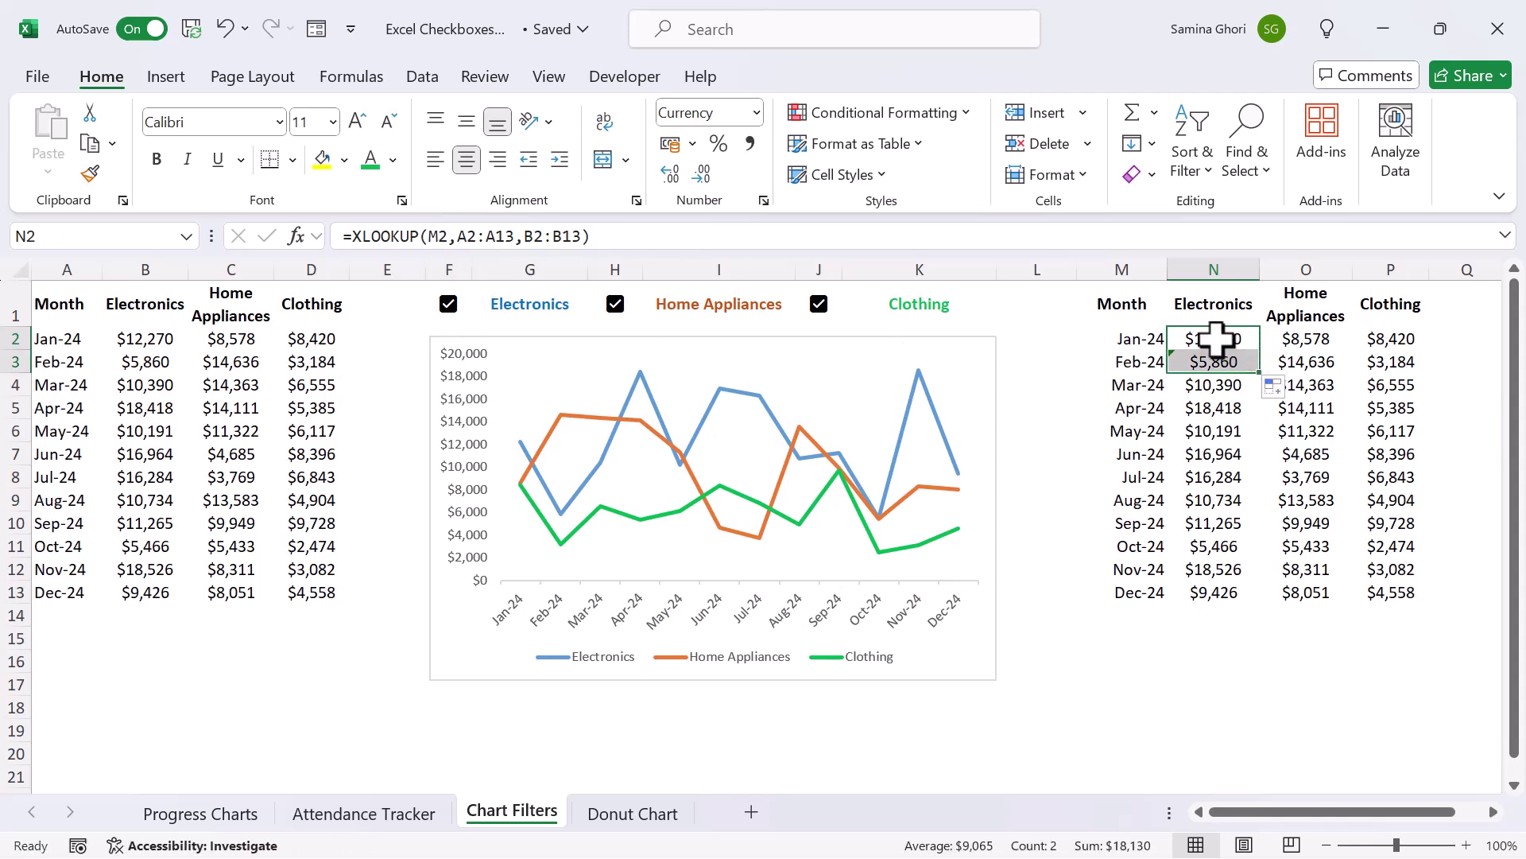
click(322, 159)
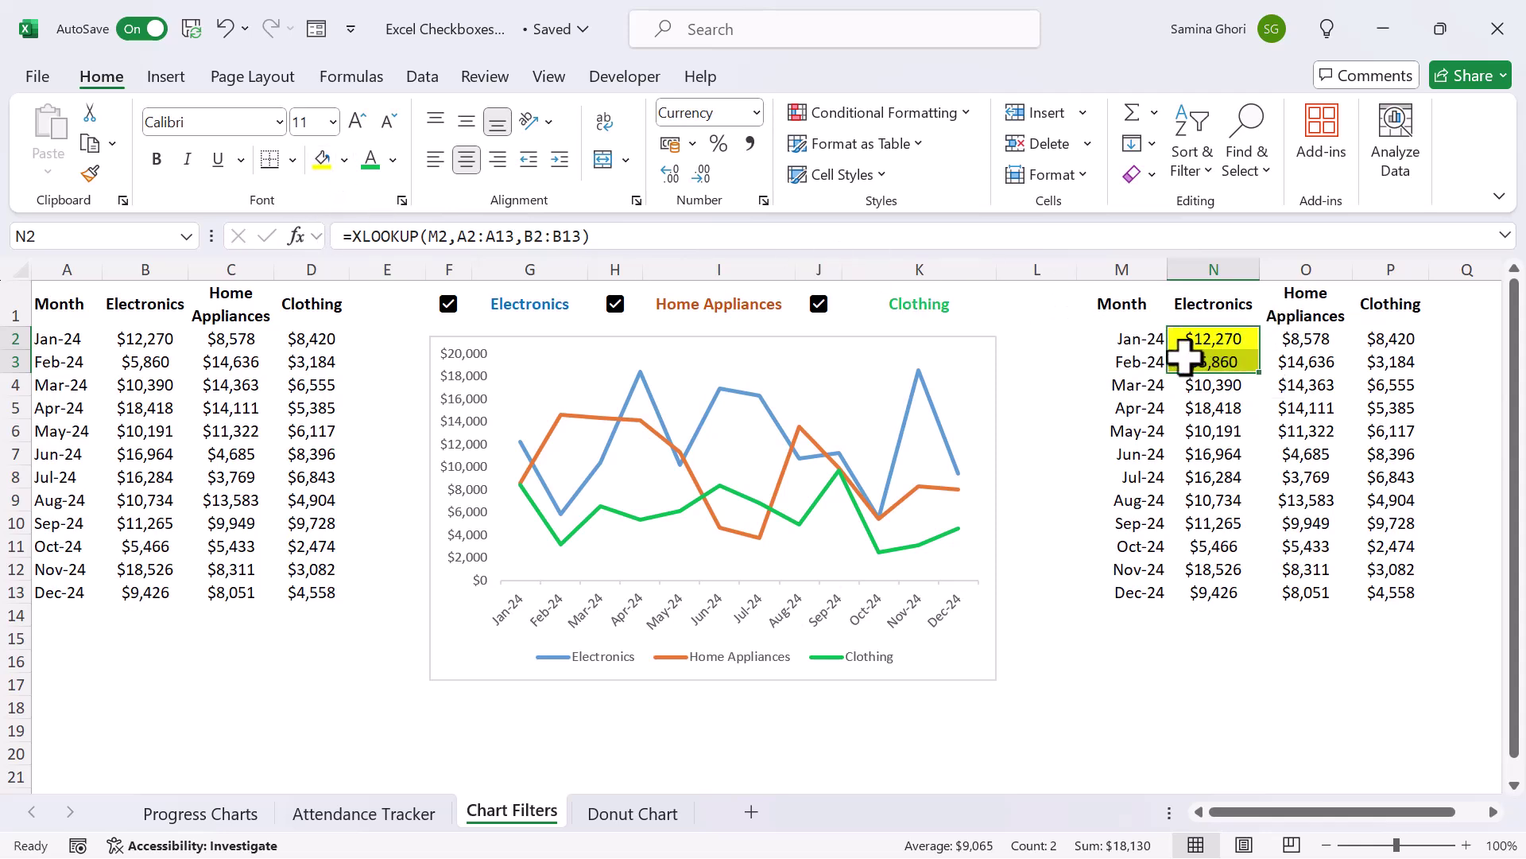
click(448, 305)
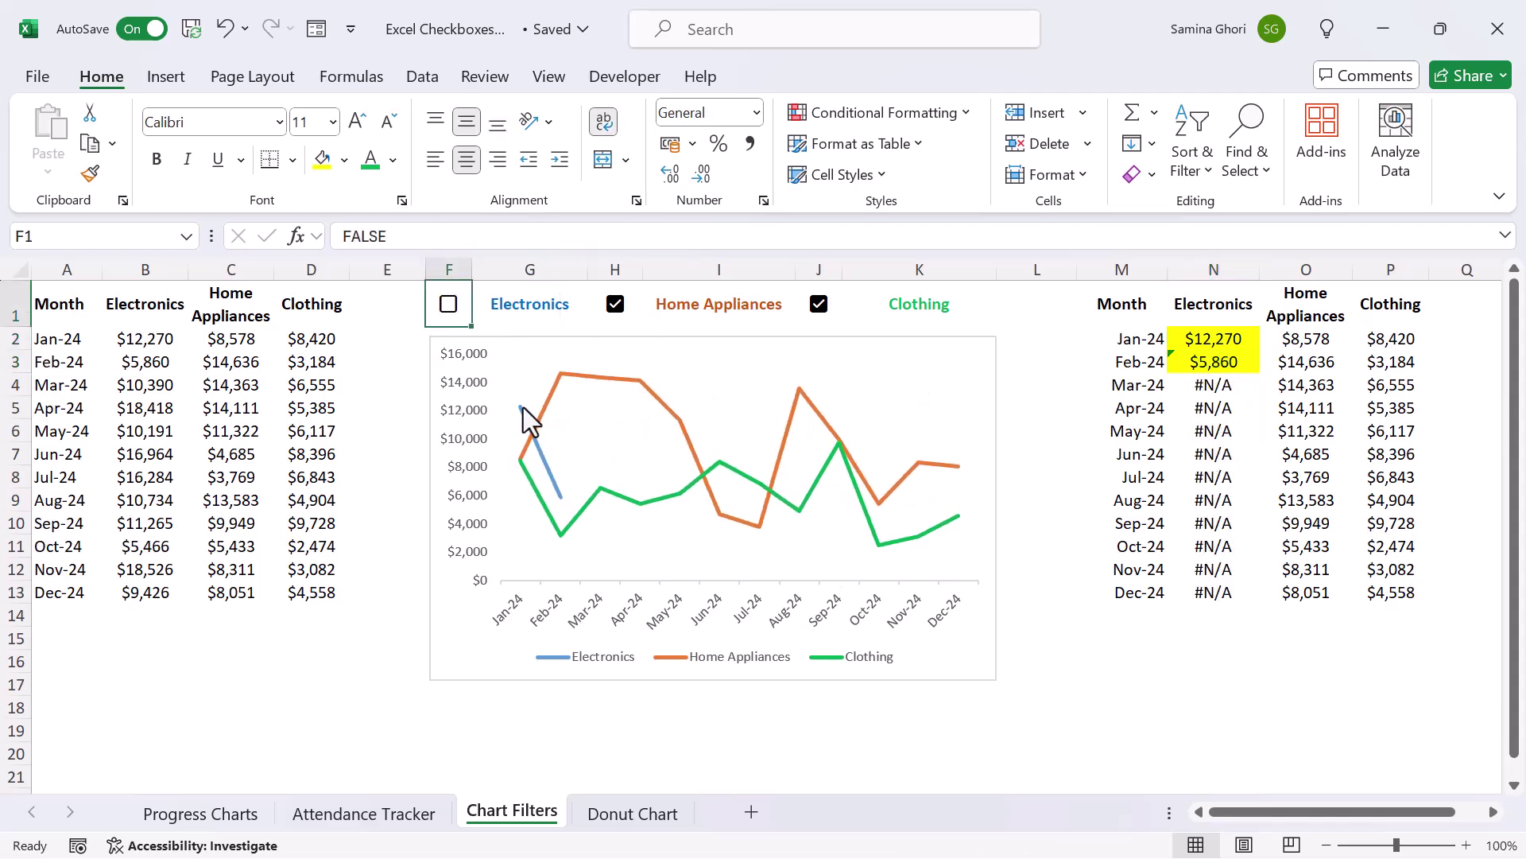
mouse_move(558, 496)
click(1204, 341)
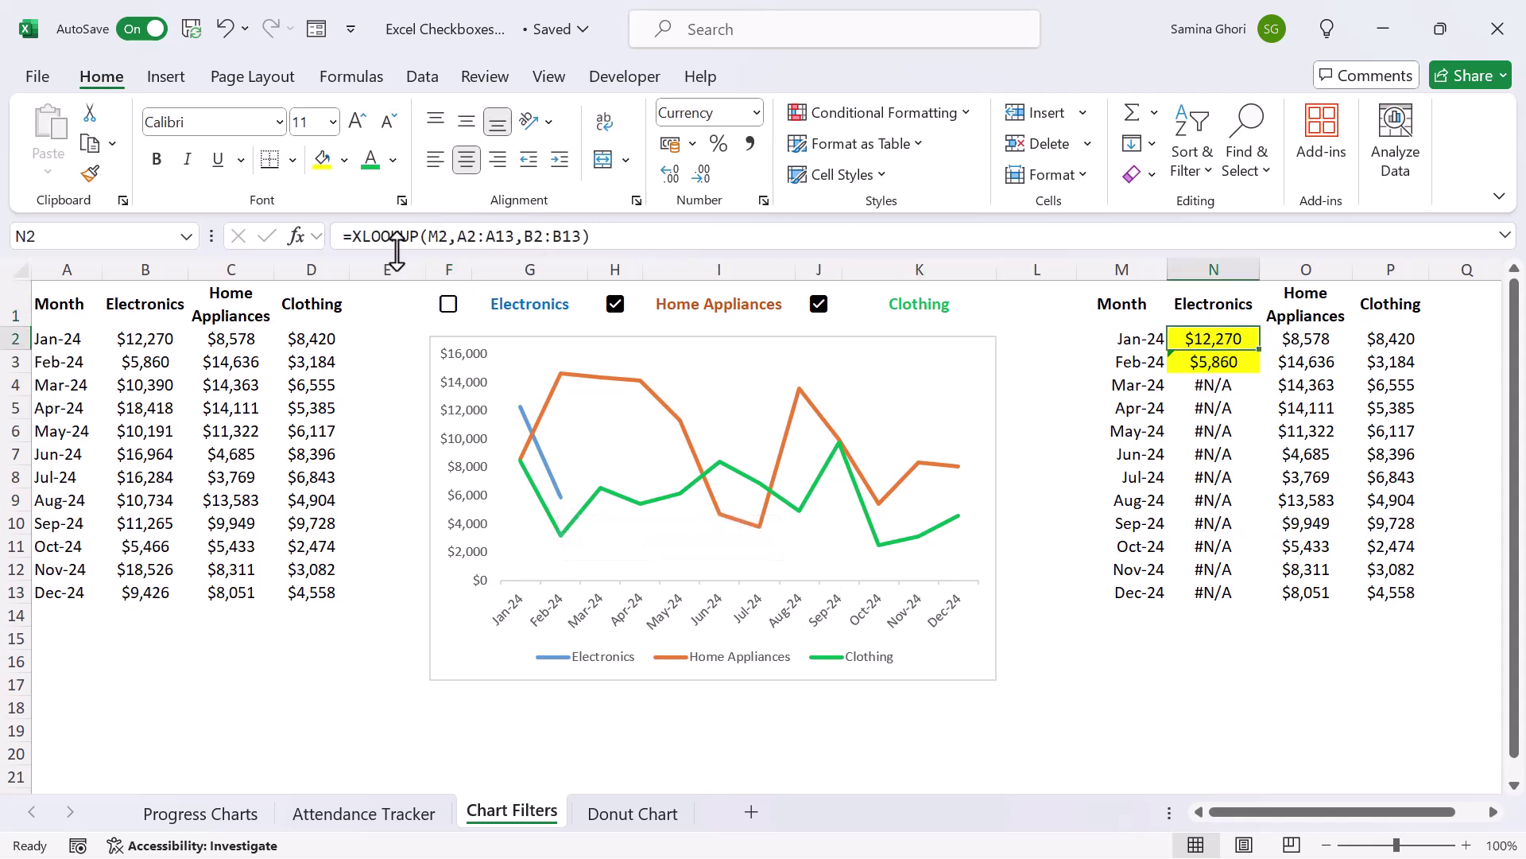
Step: Change N2 to =IF($F$1=TRUE,XLOOKUP(M2,A2:A13,B2:B13),"") and fill it down to N13
click(350, 236)
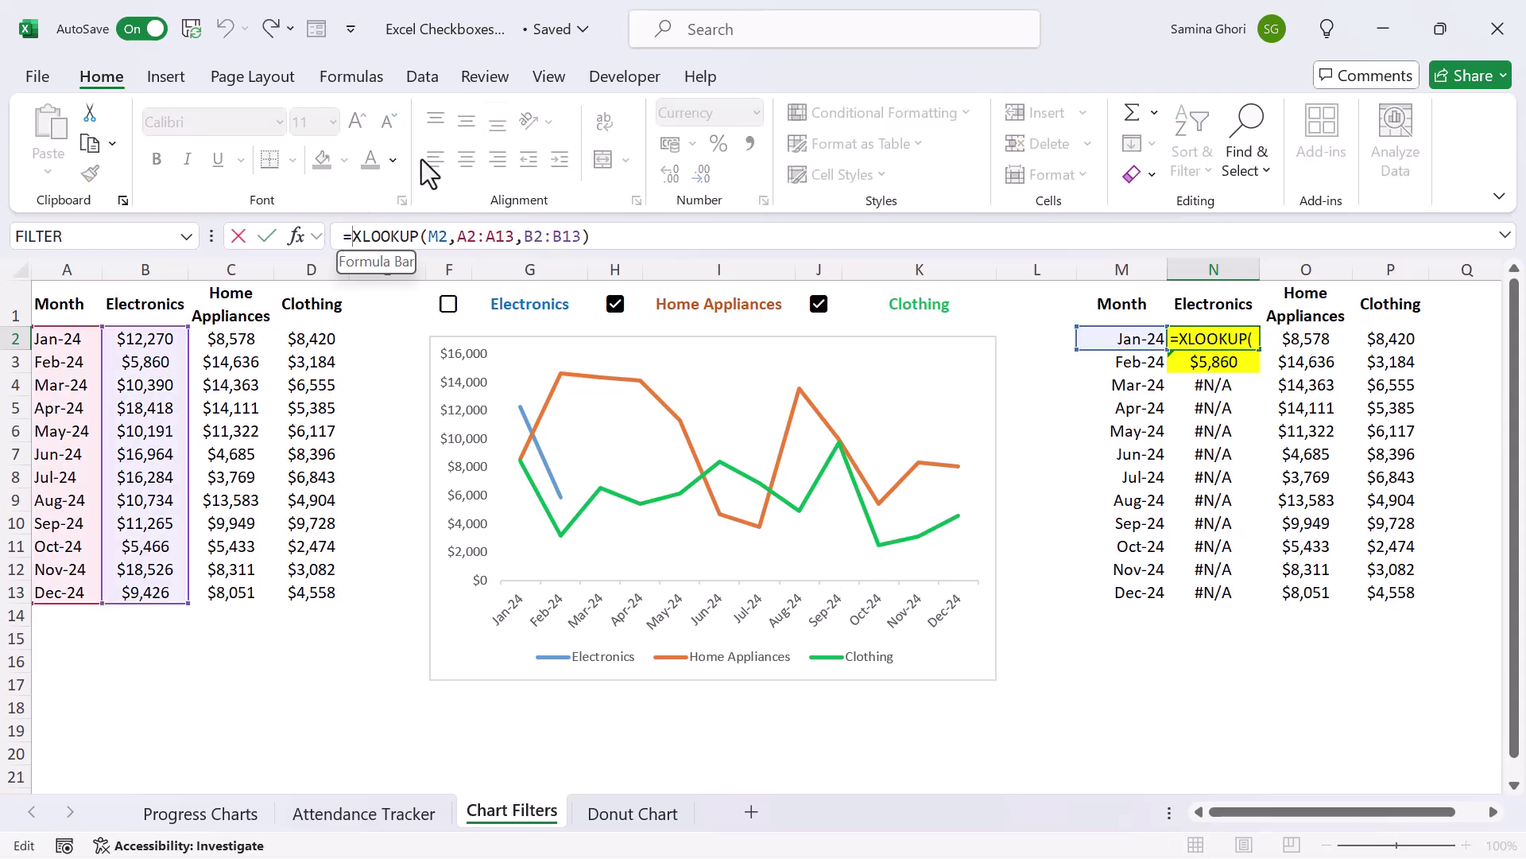
text(if()
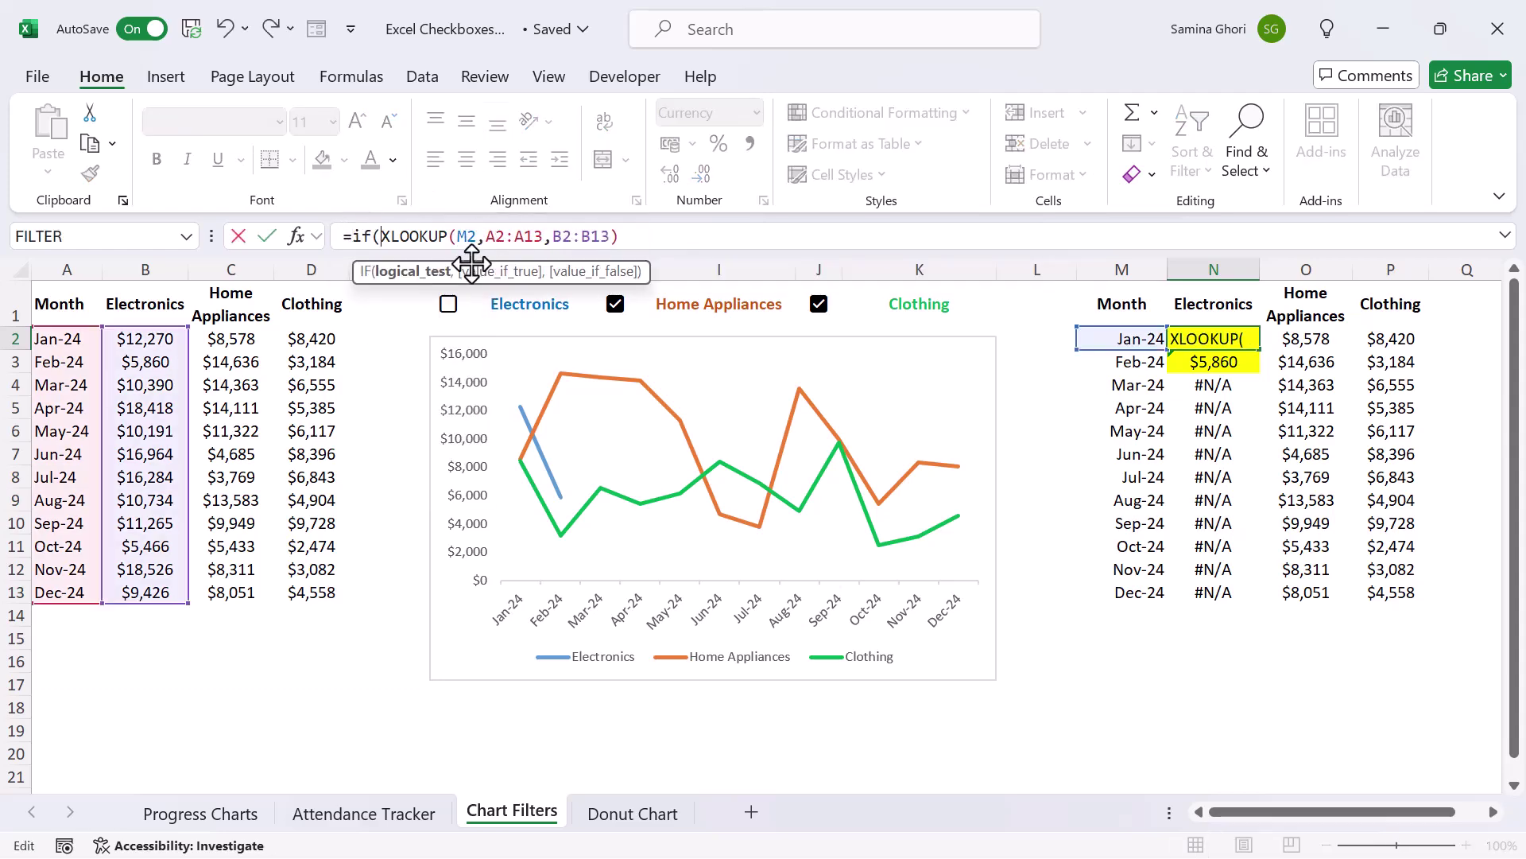
drag(468, 262, 455, 189)
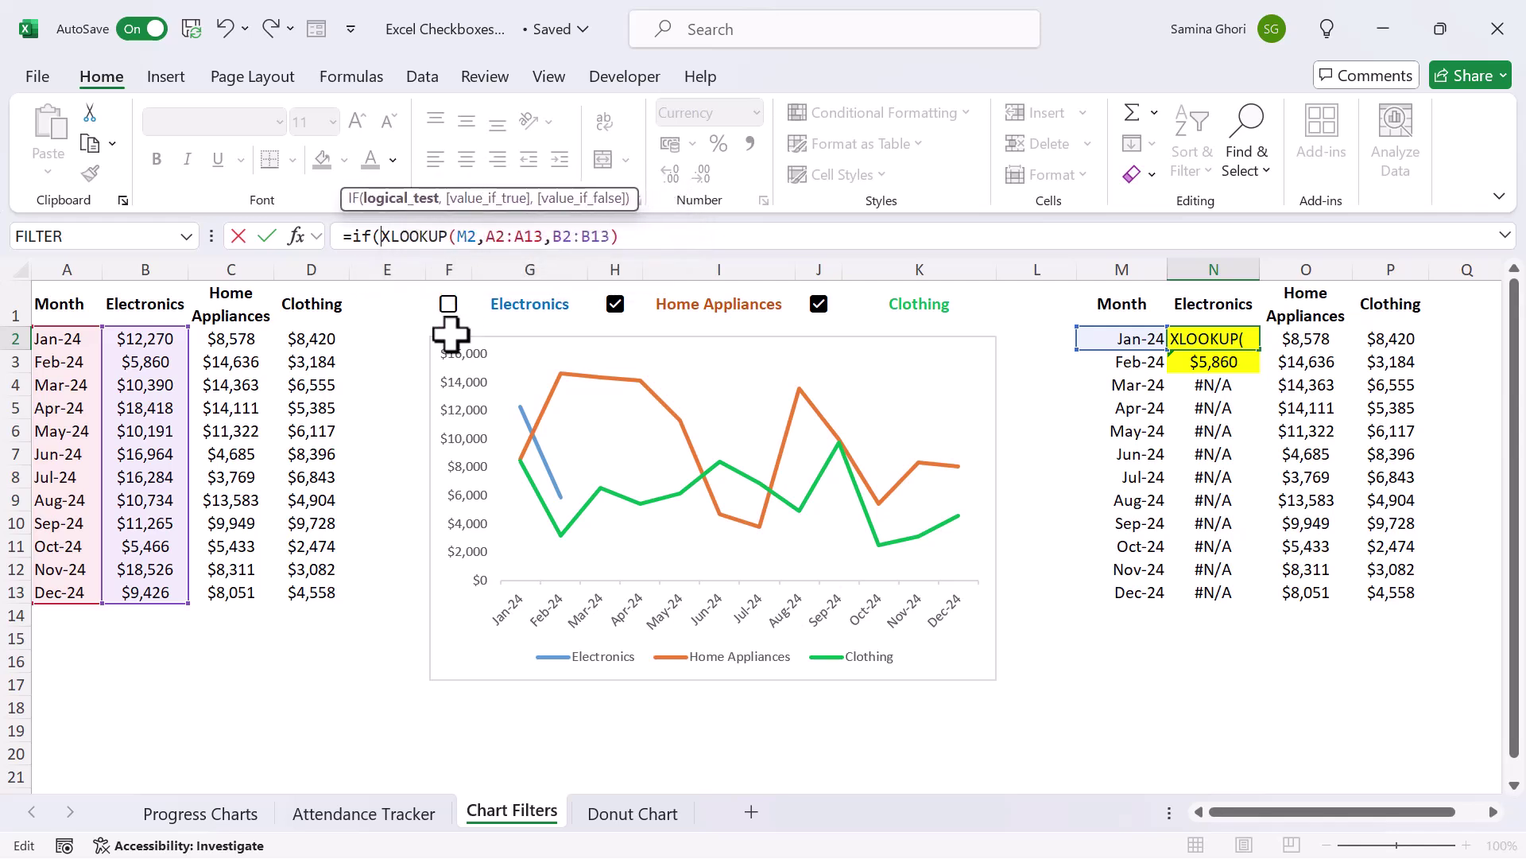
click(458, 304)
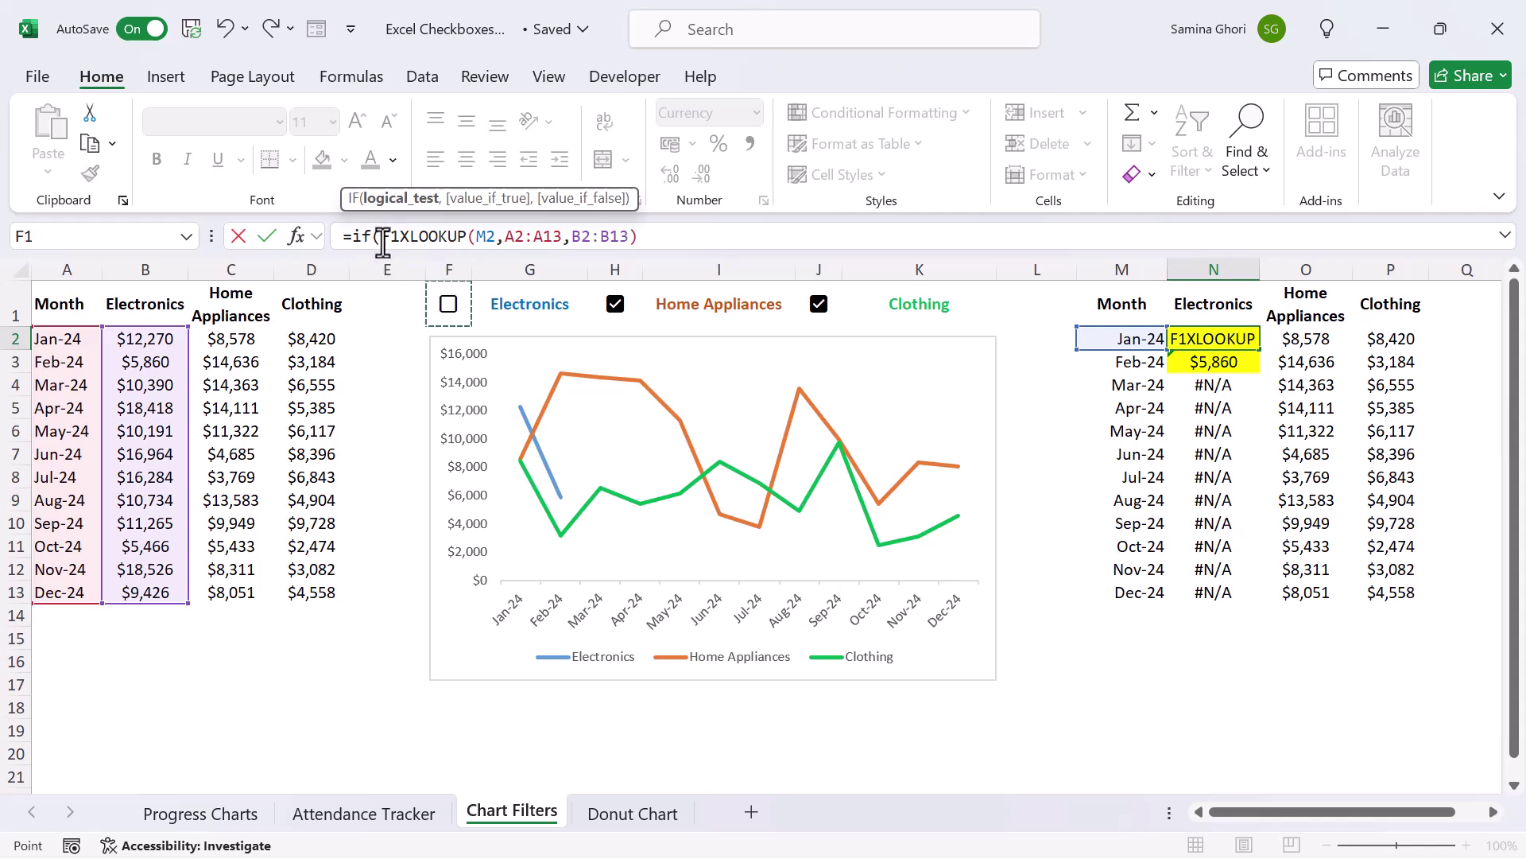
text(=)
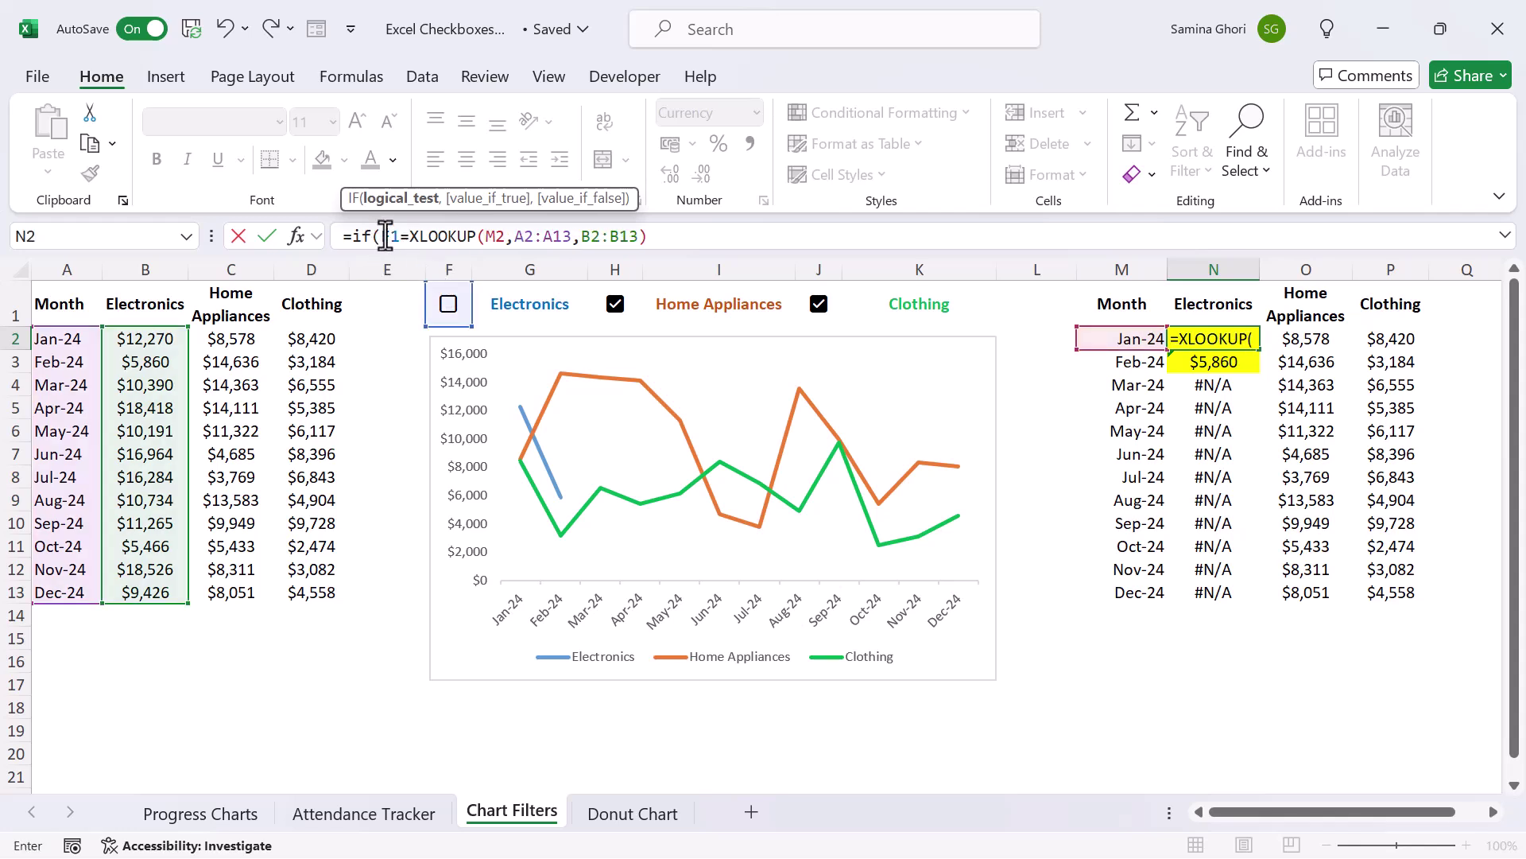
text(true,)
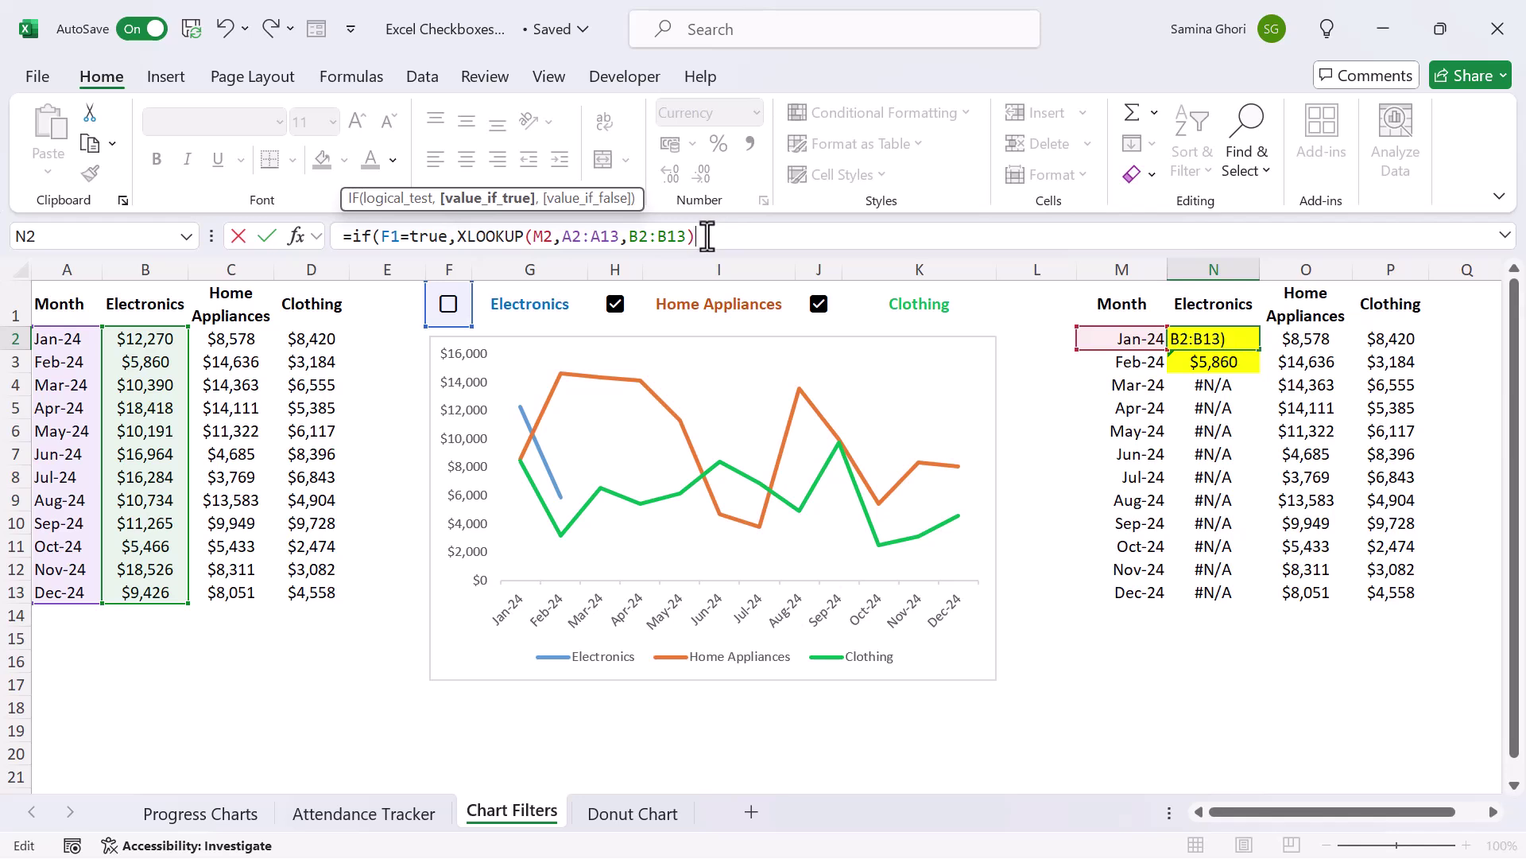
text(,)
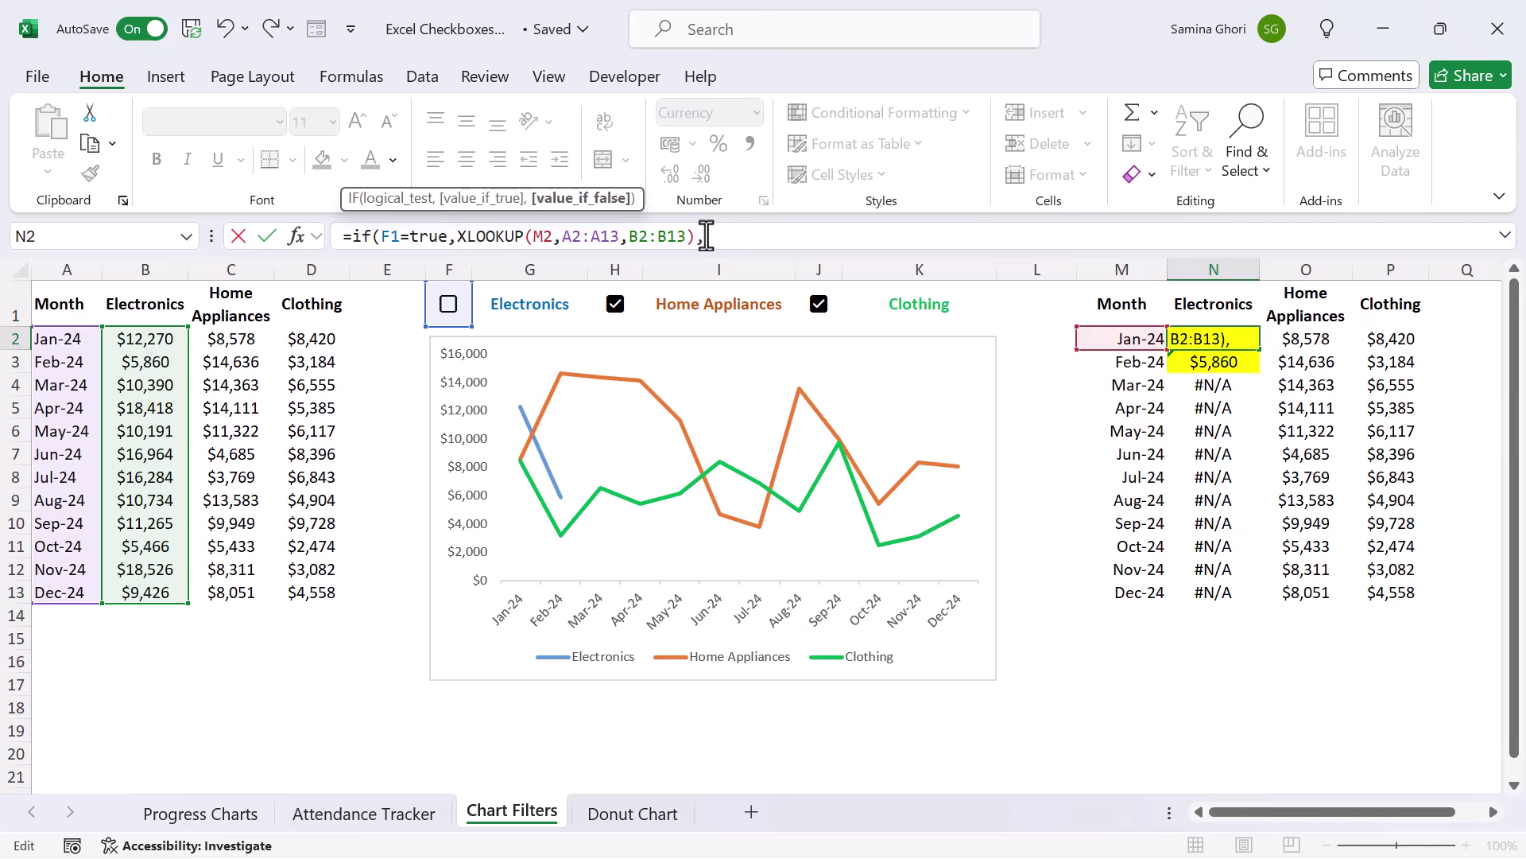
key(Caps_Lock)
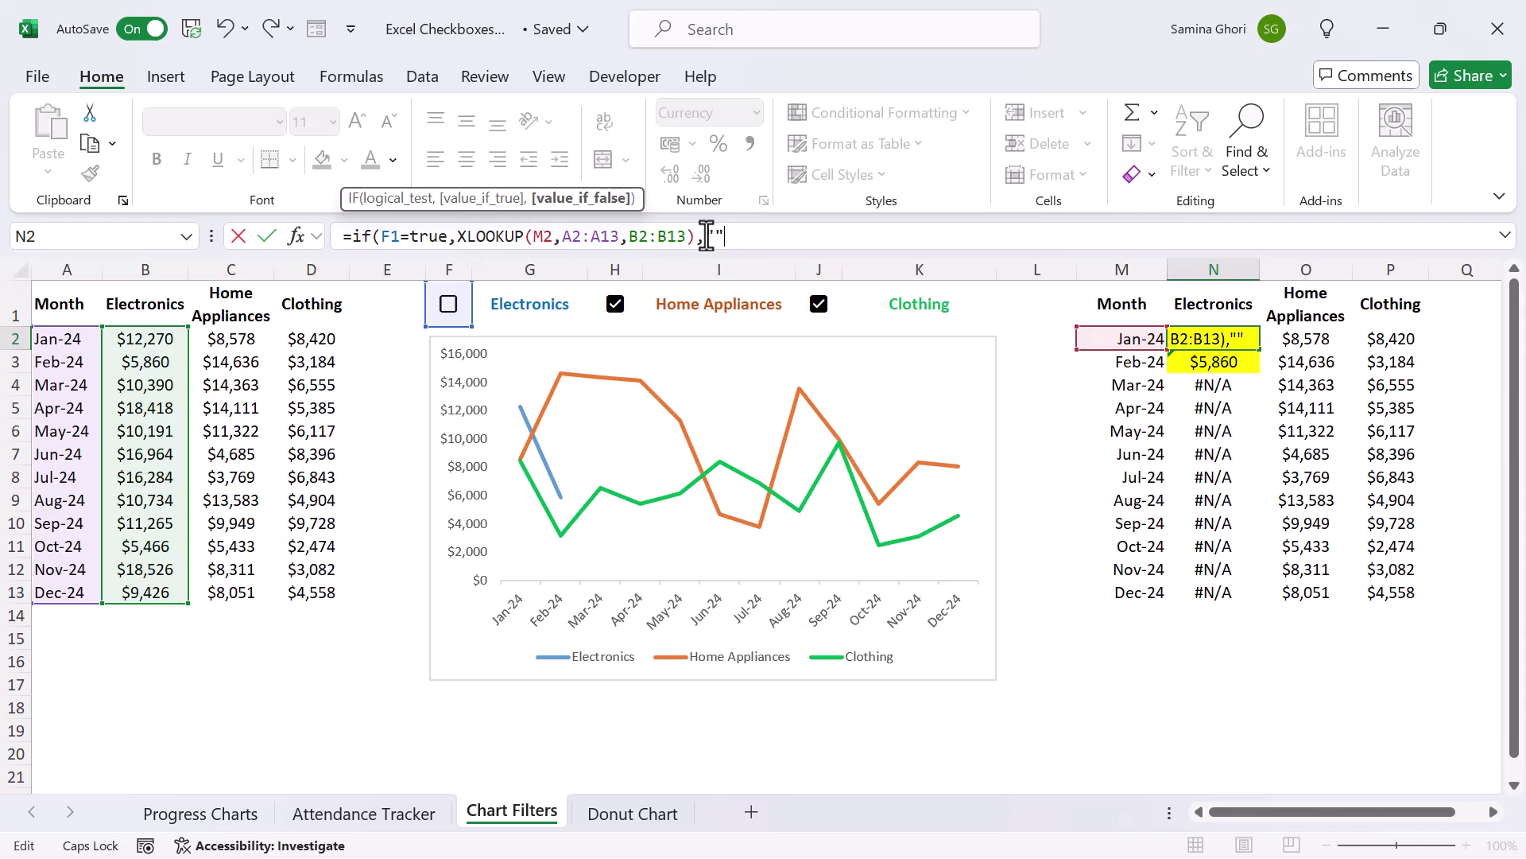
text(""))
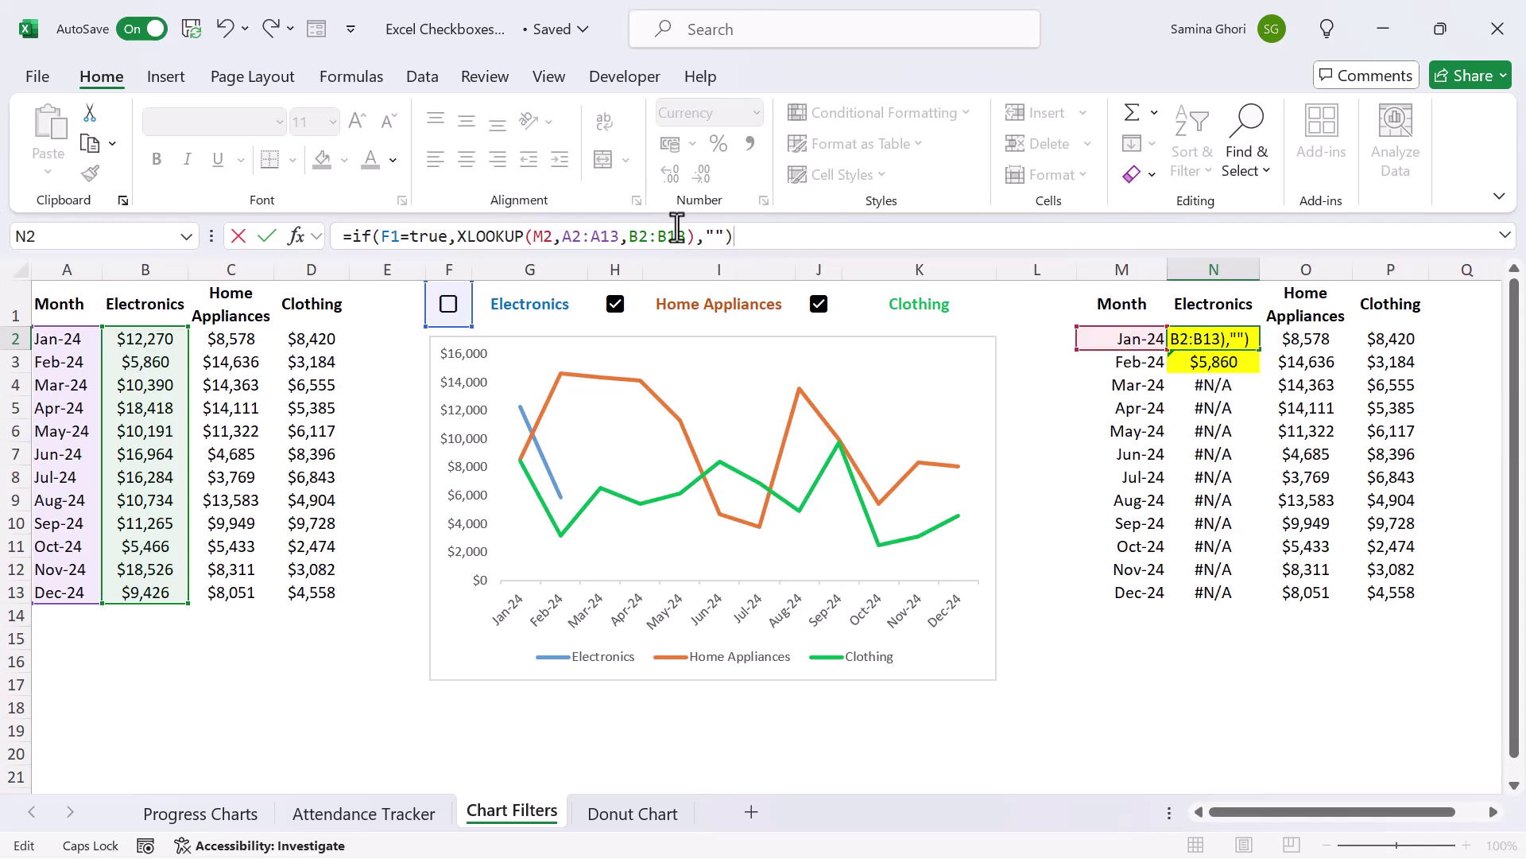
click(388, 237)
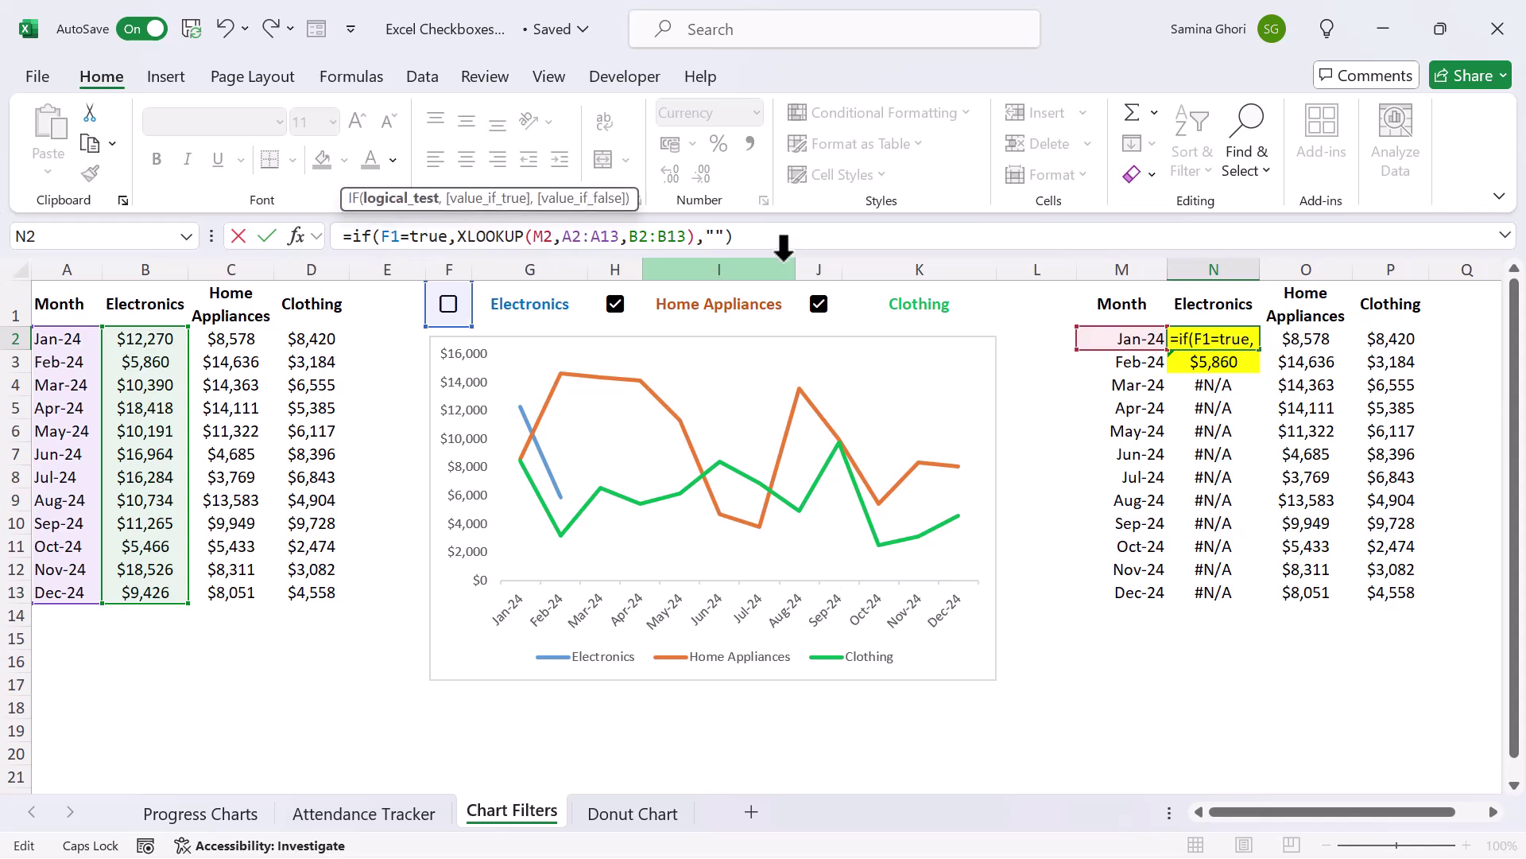
key(F4)
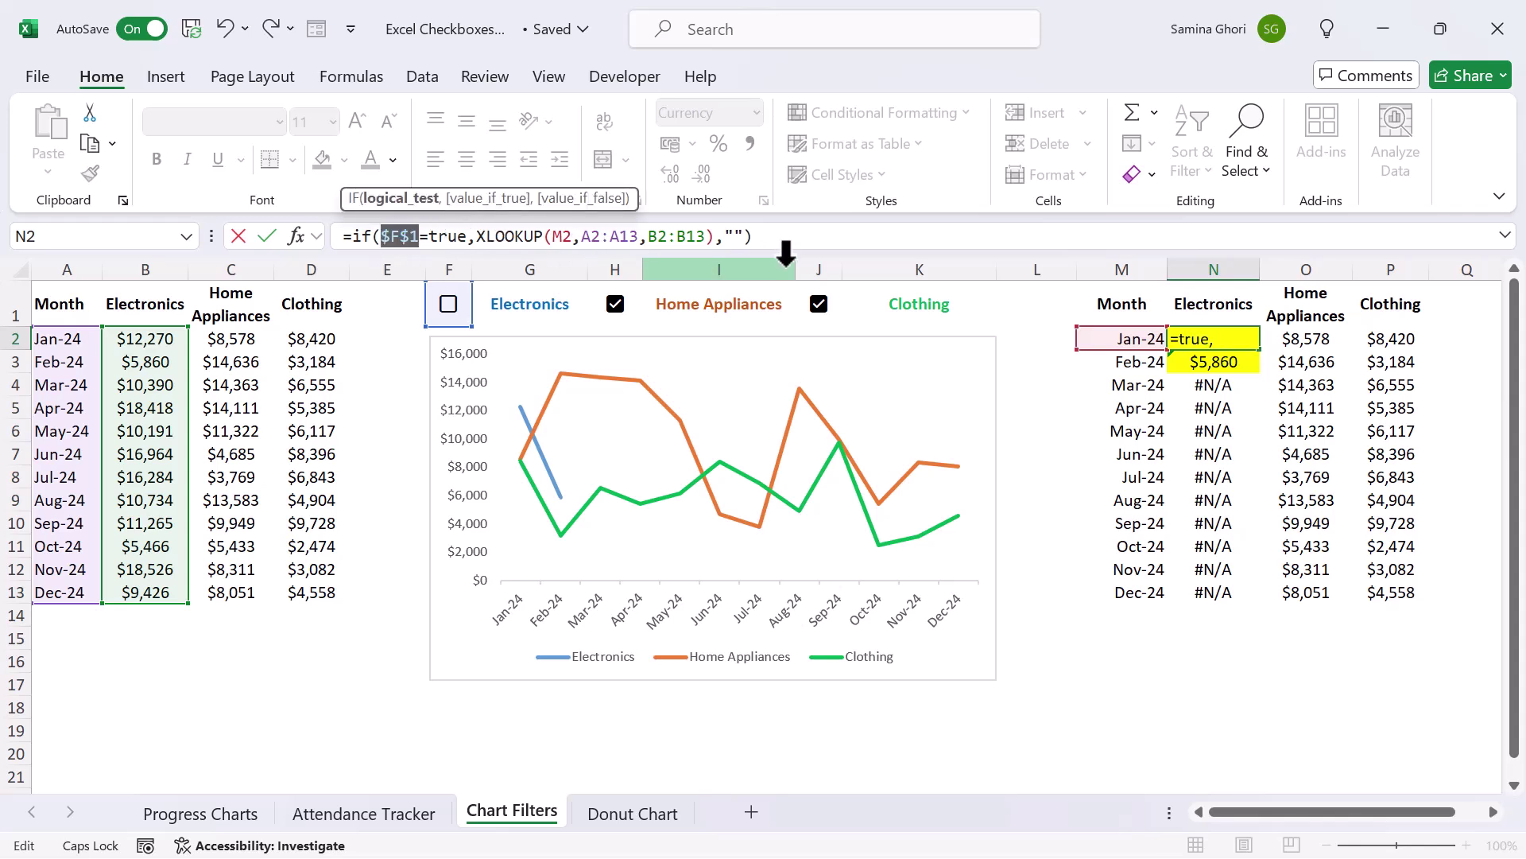
key(Return)
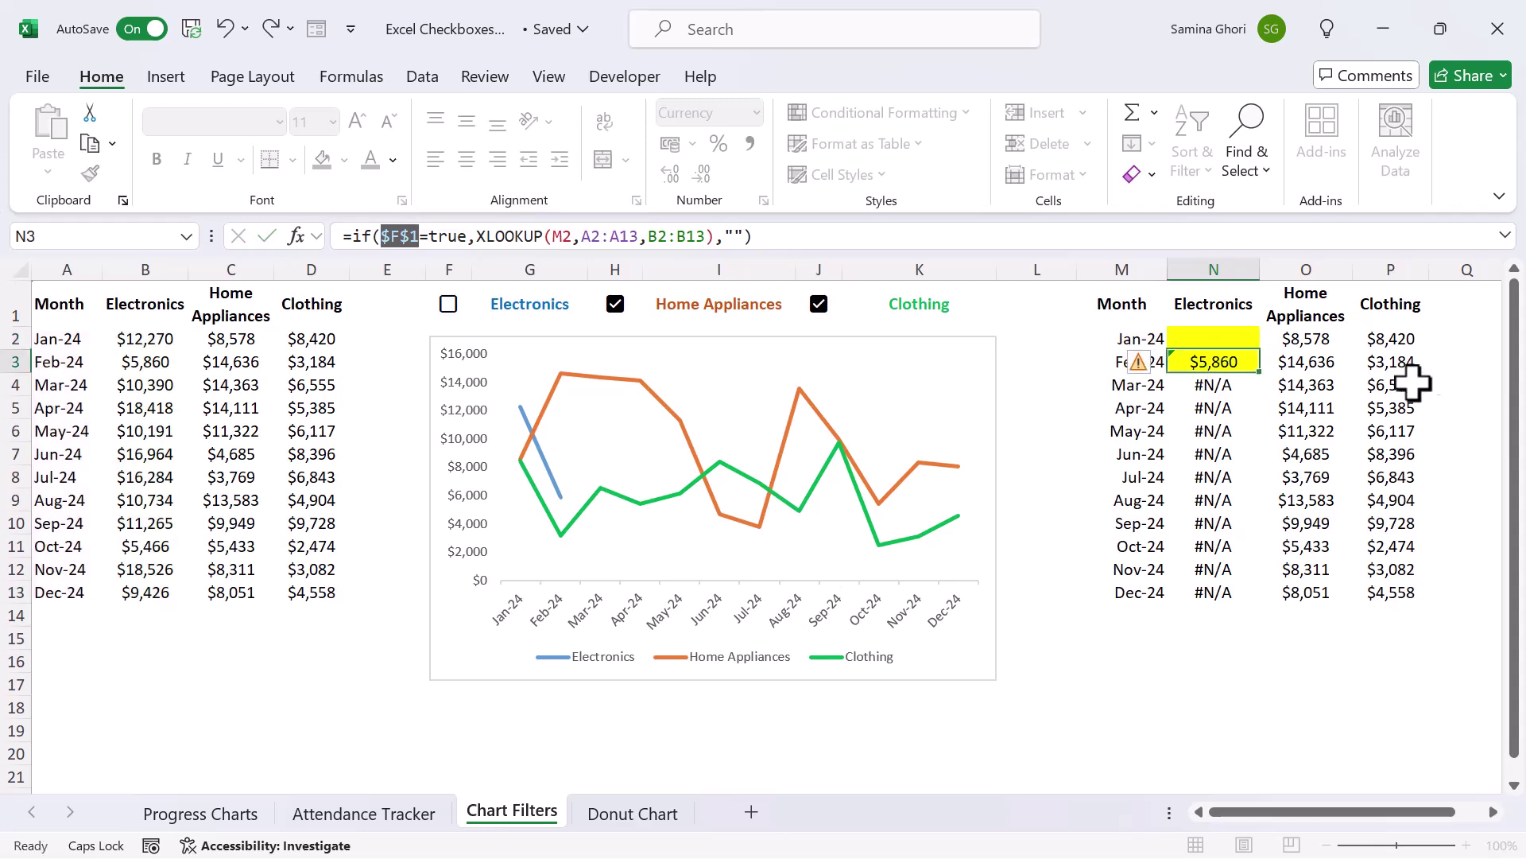
click(1211, 336)
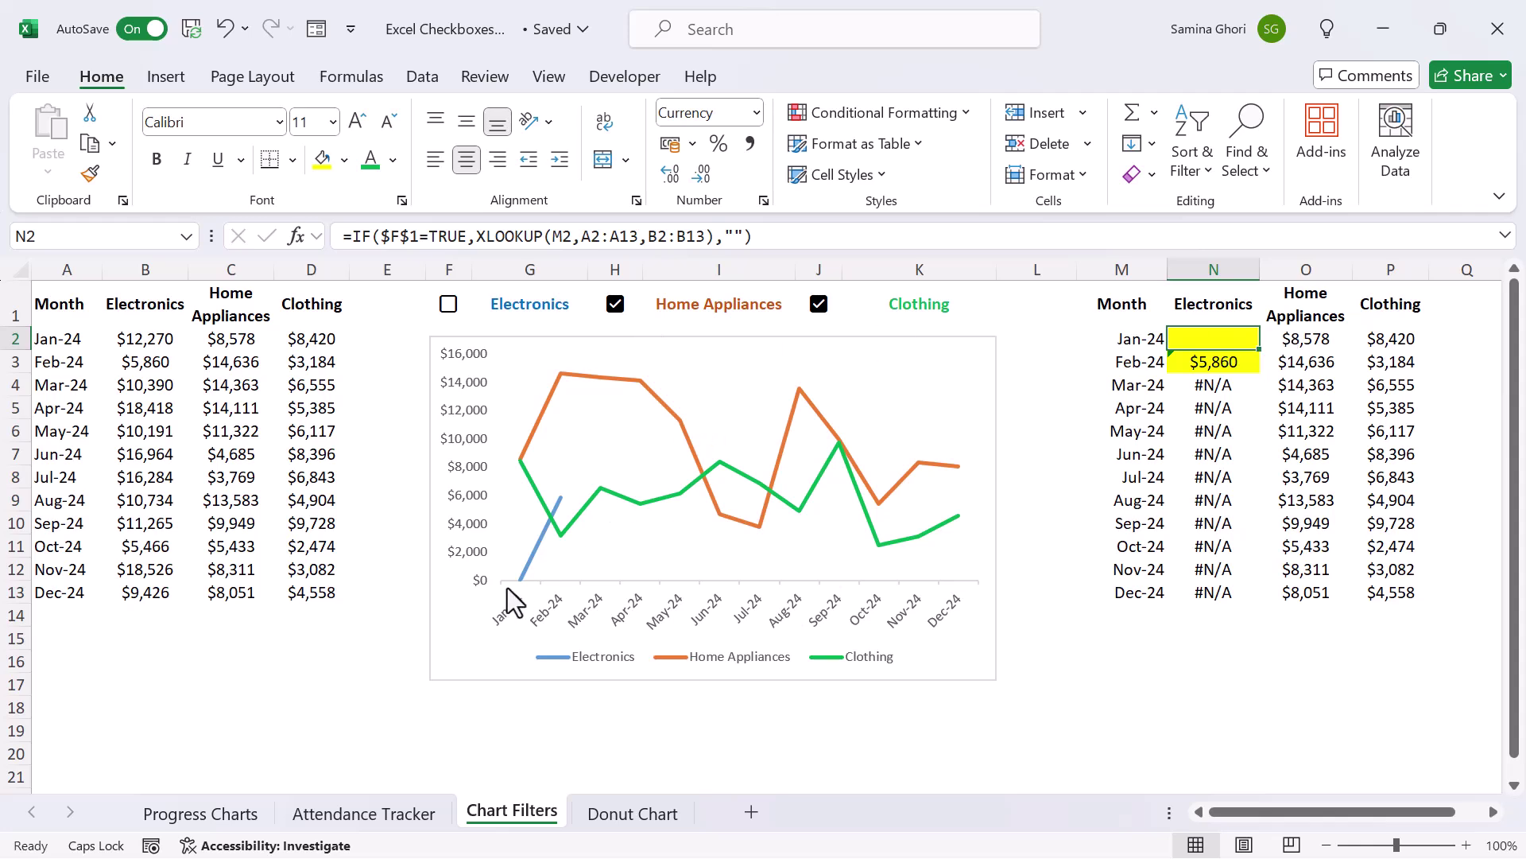
drag(1259, 349, 1266, 600)
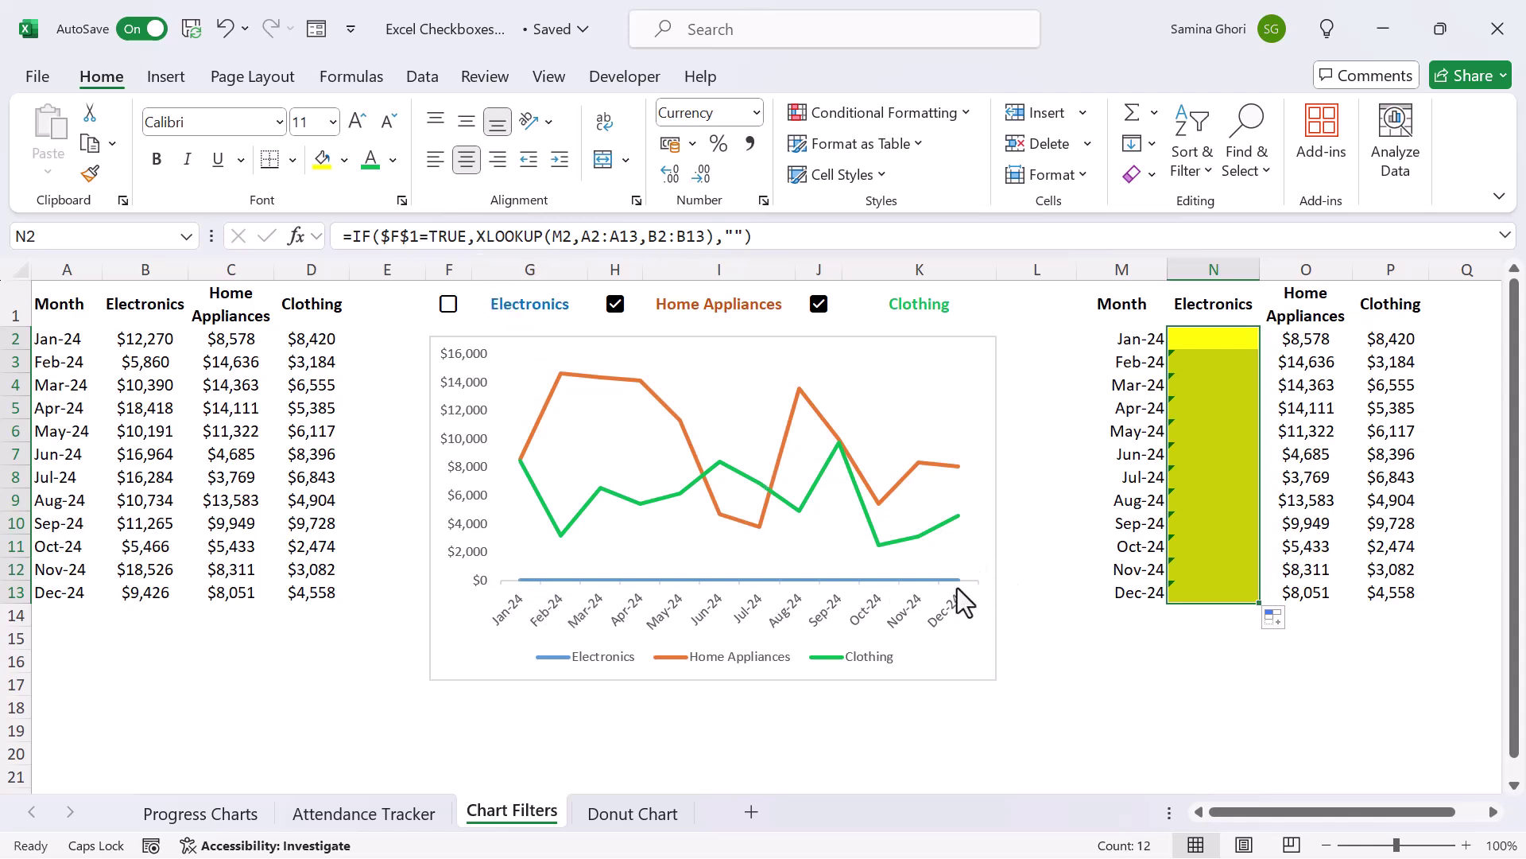
Step: Toggle the Electronics, Home Appliances and Clothing checkboxes, leaving all three ticked
click(448, 305)
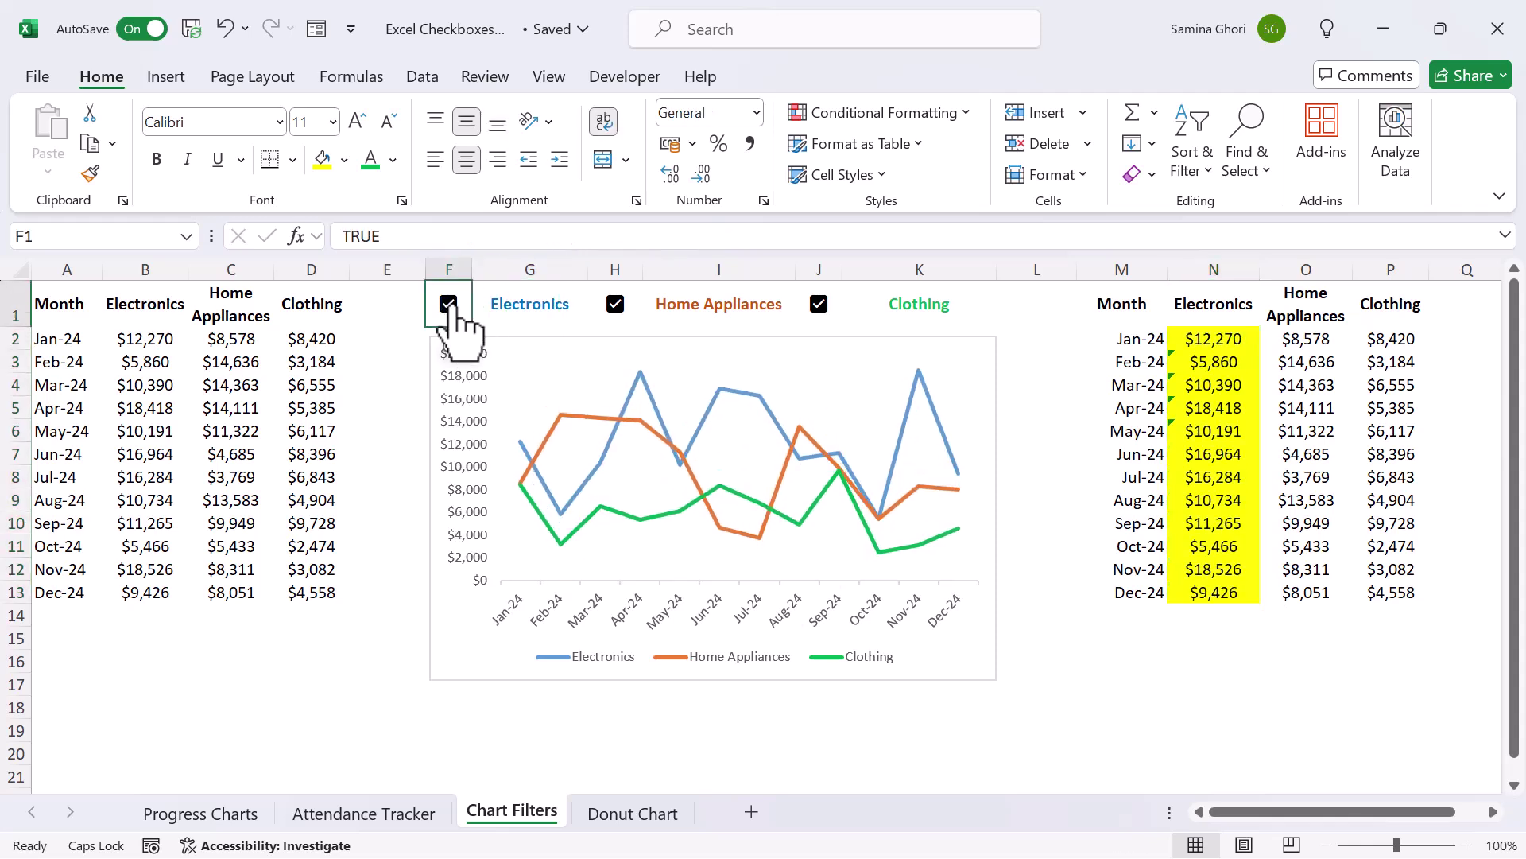
click(449, 306)
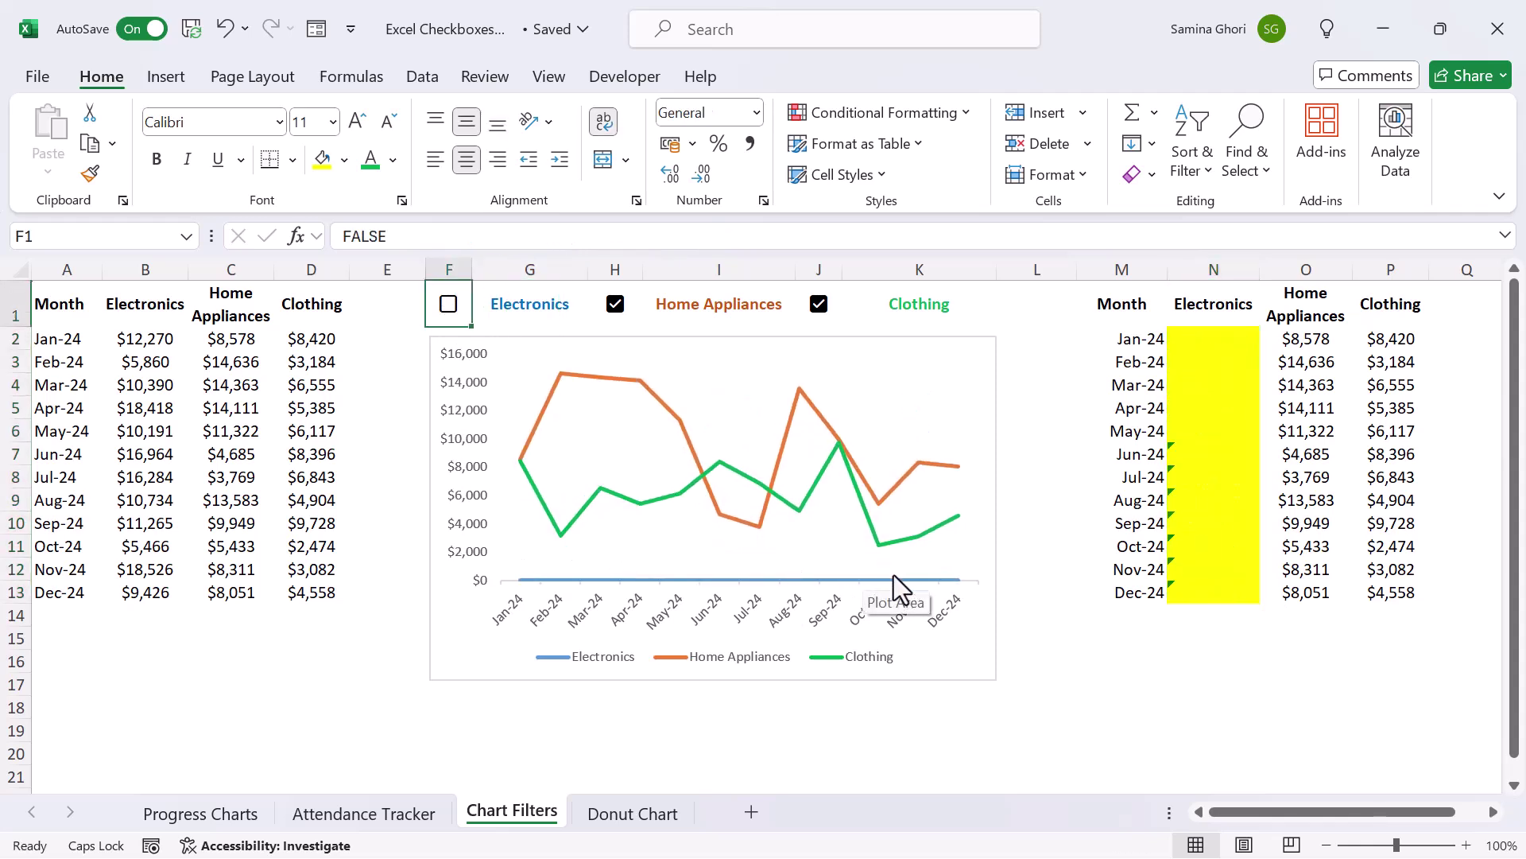
click(1300, 345)
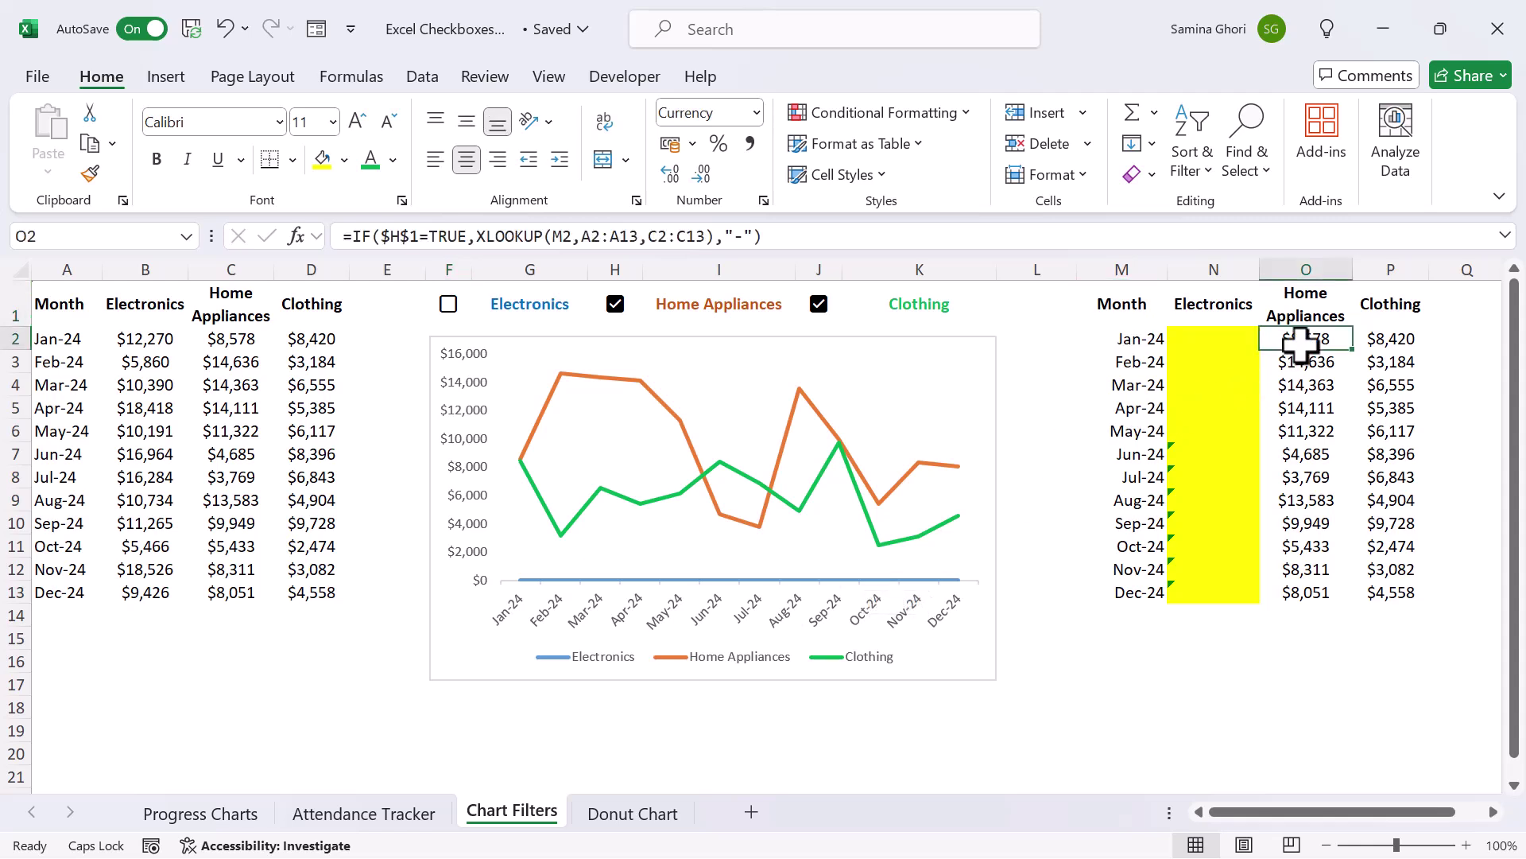
click(615, 306)
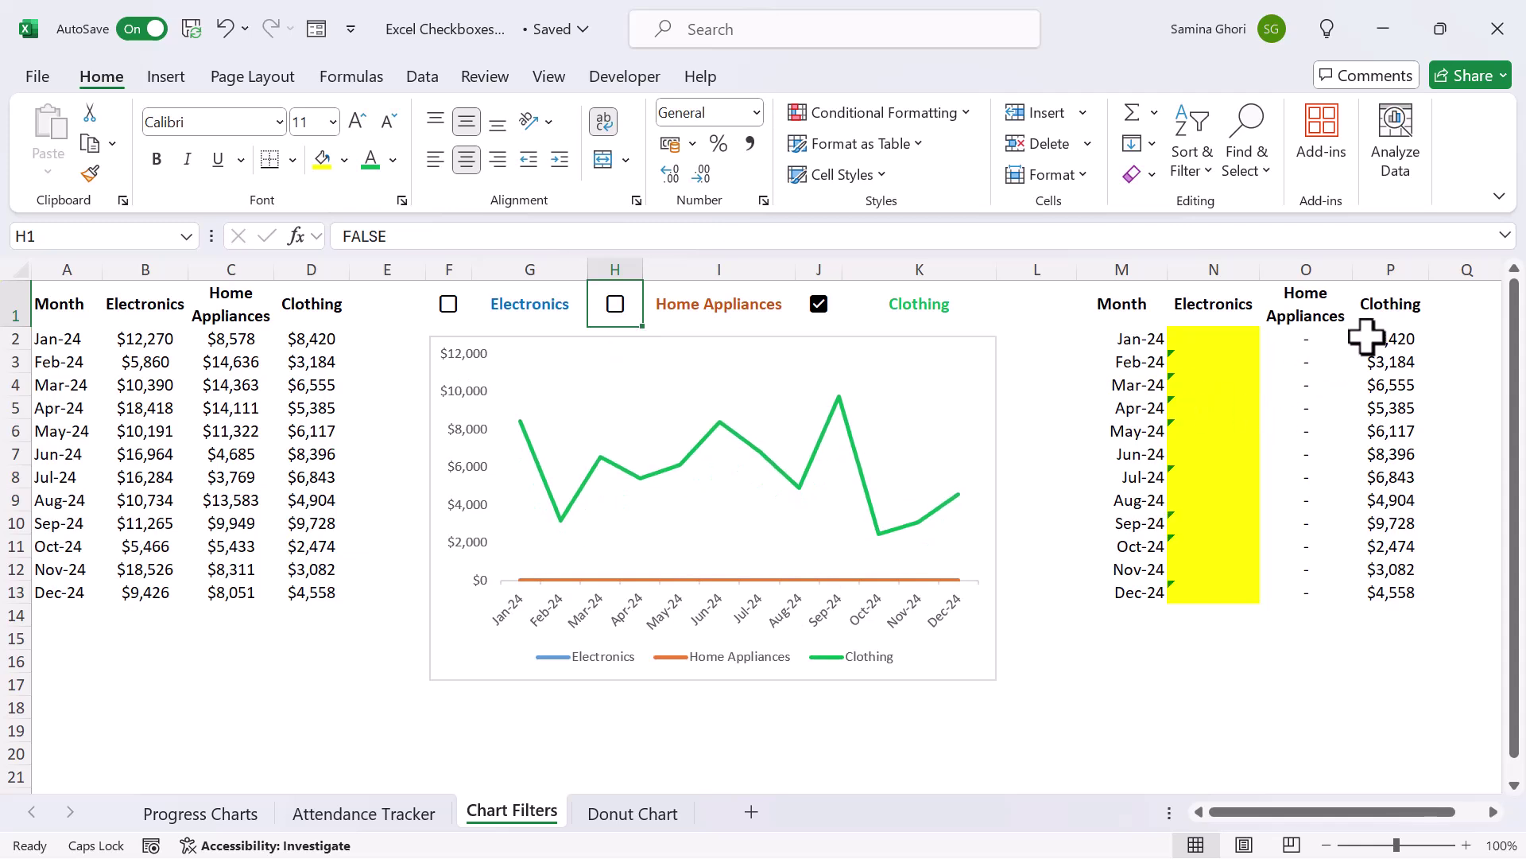
click(819, 310)
click(819, 306)
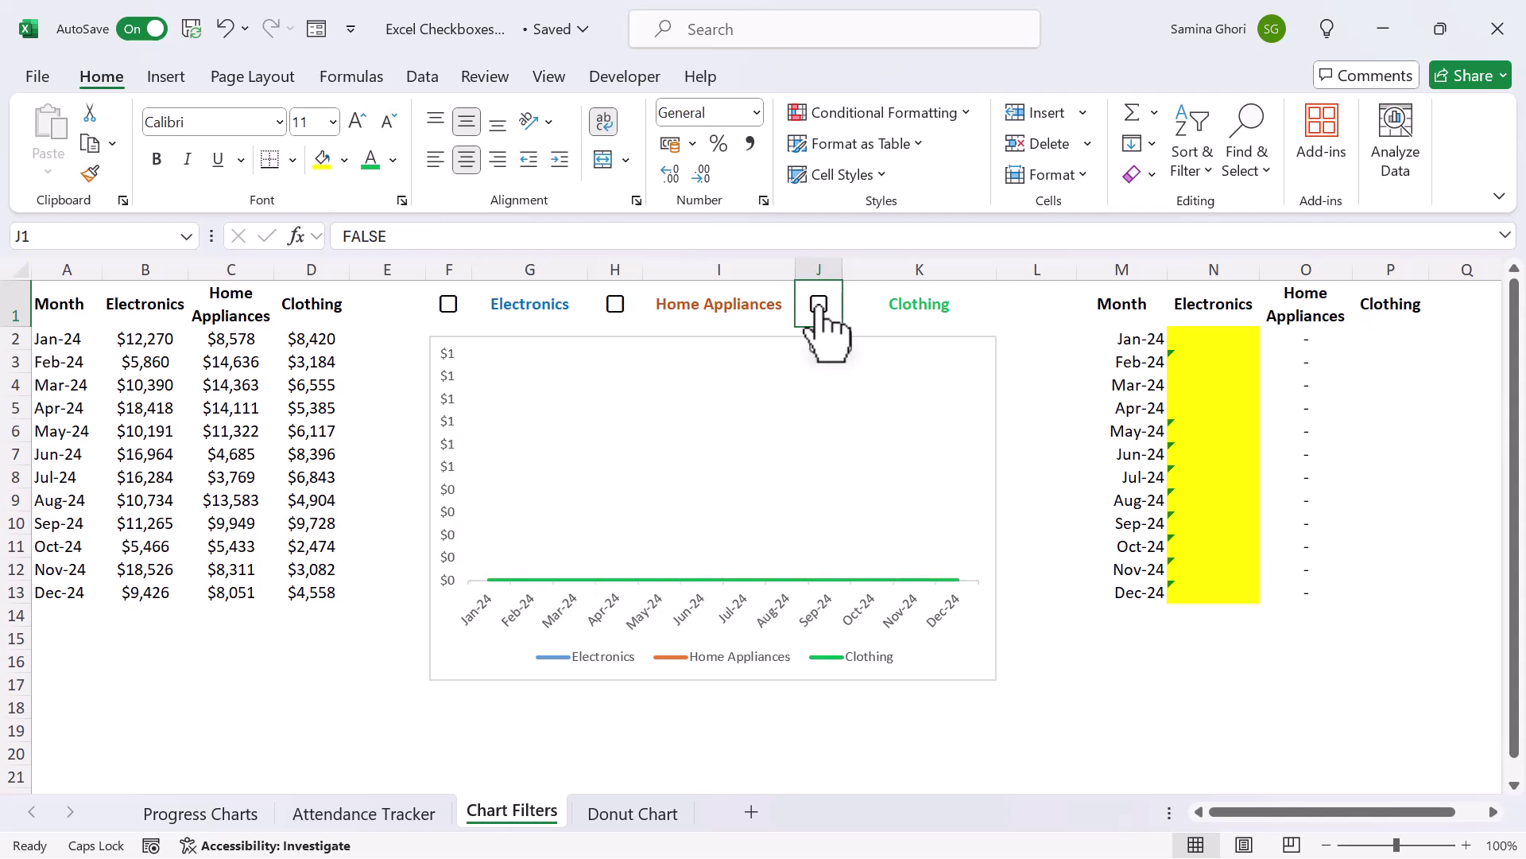
click(819, 305)
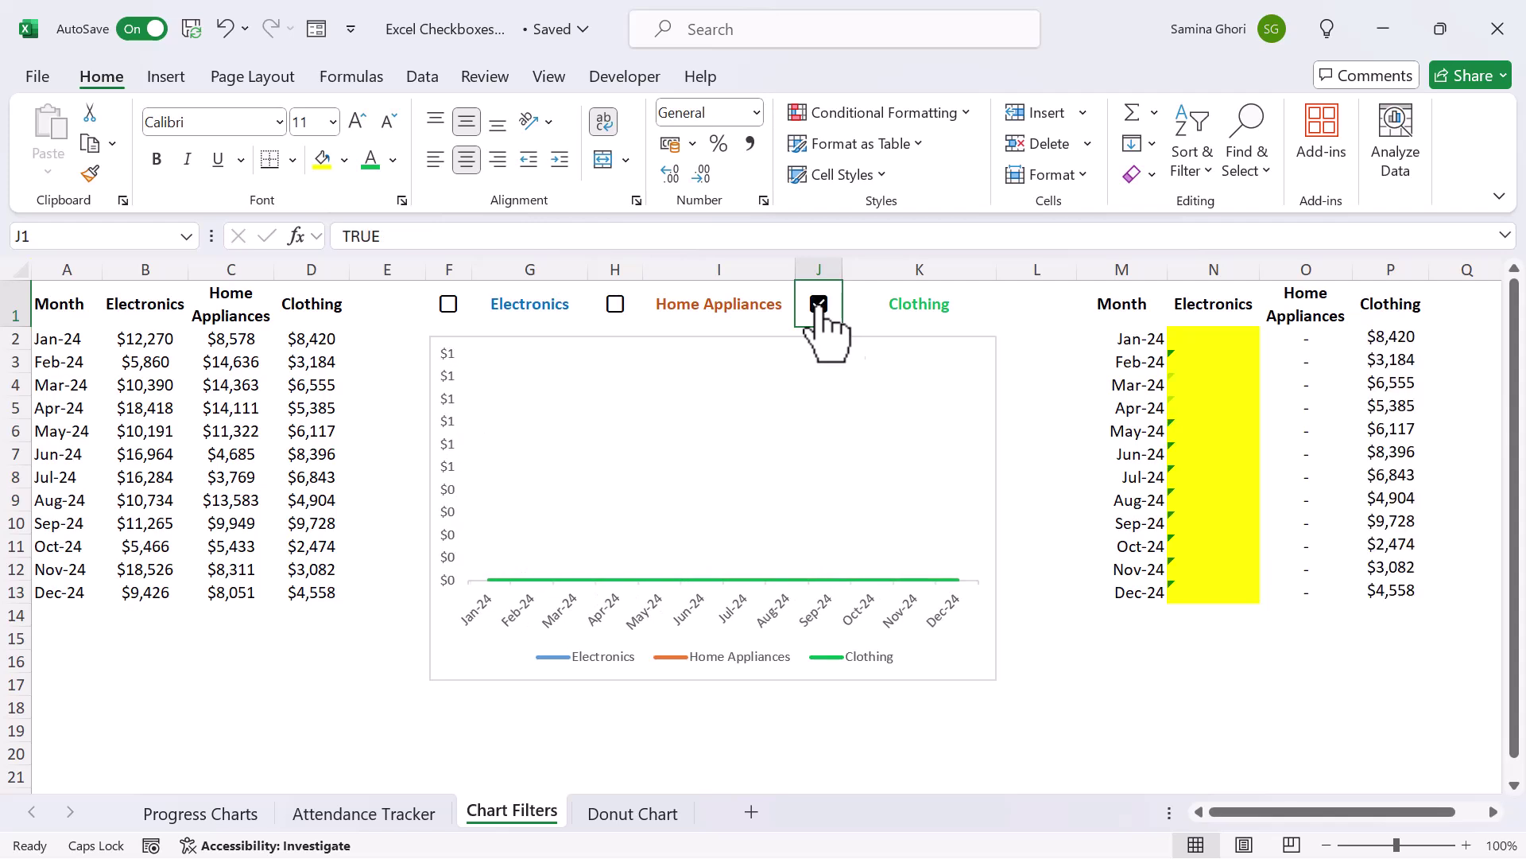
click(1242, 341)
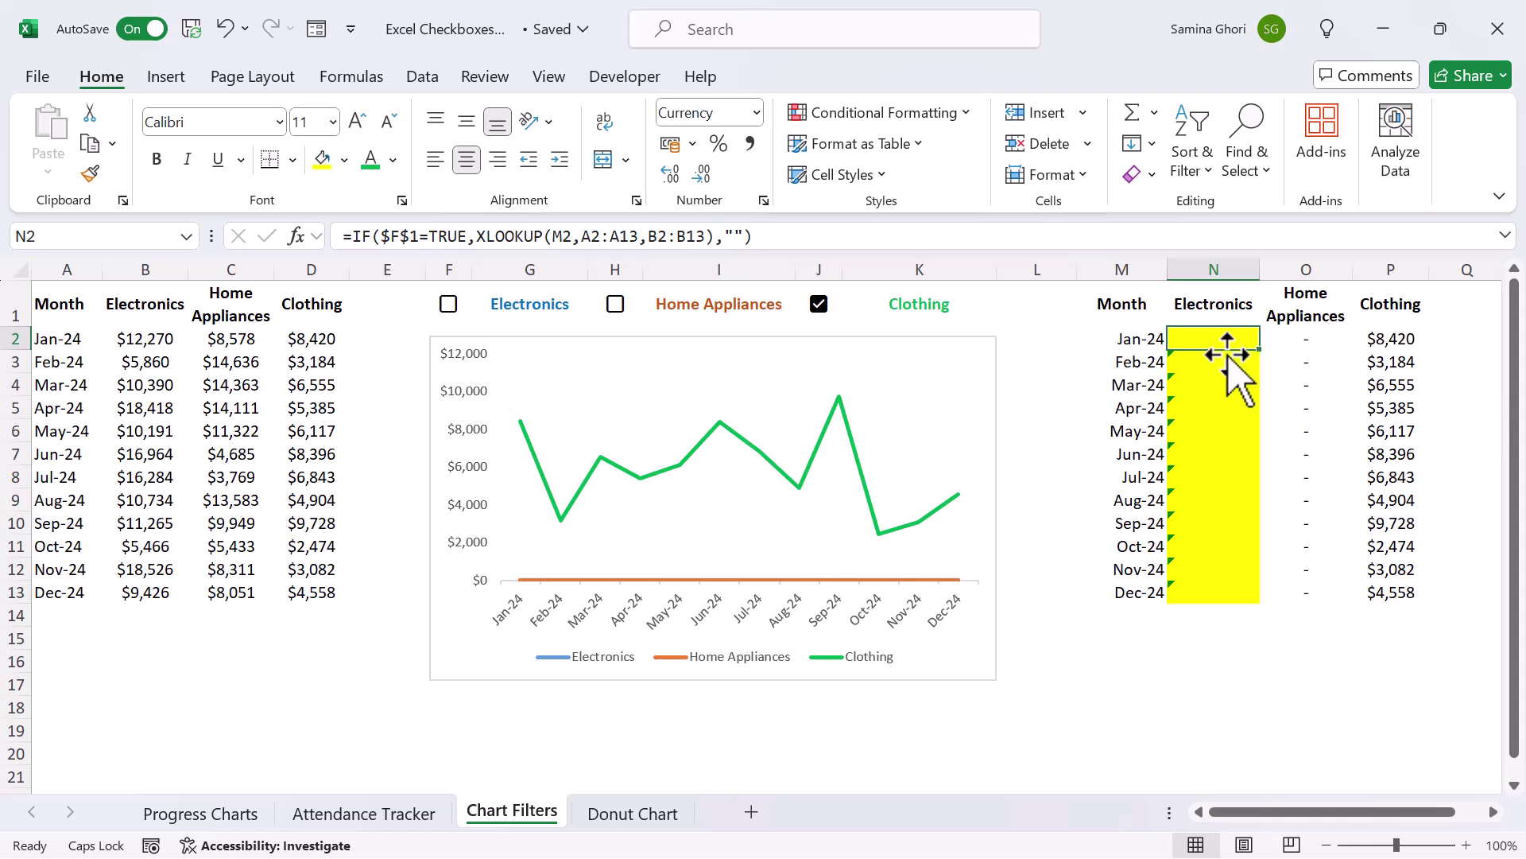
click(448, 304)
click(615, 304)
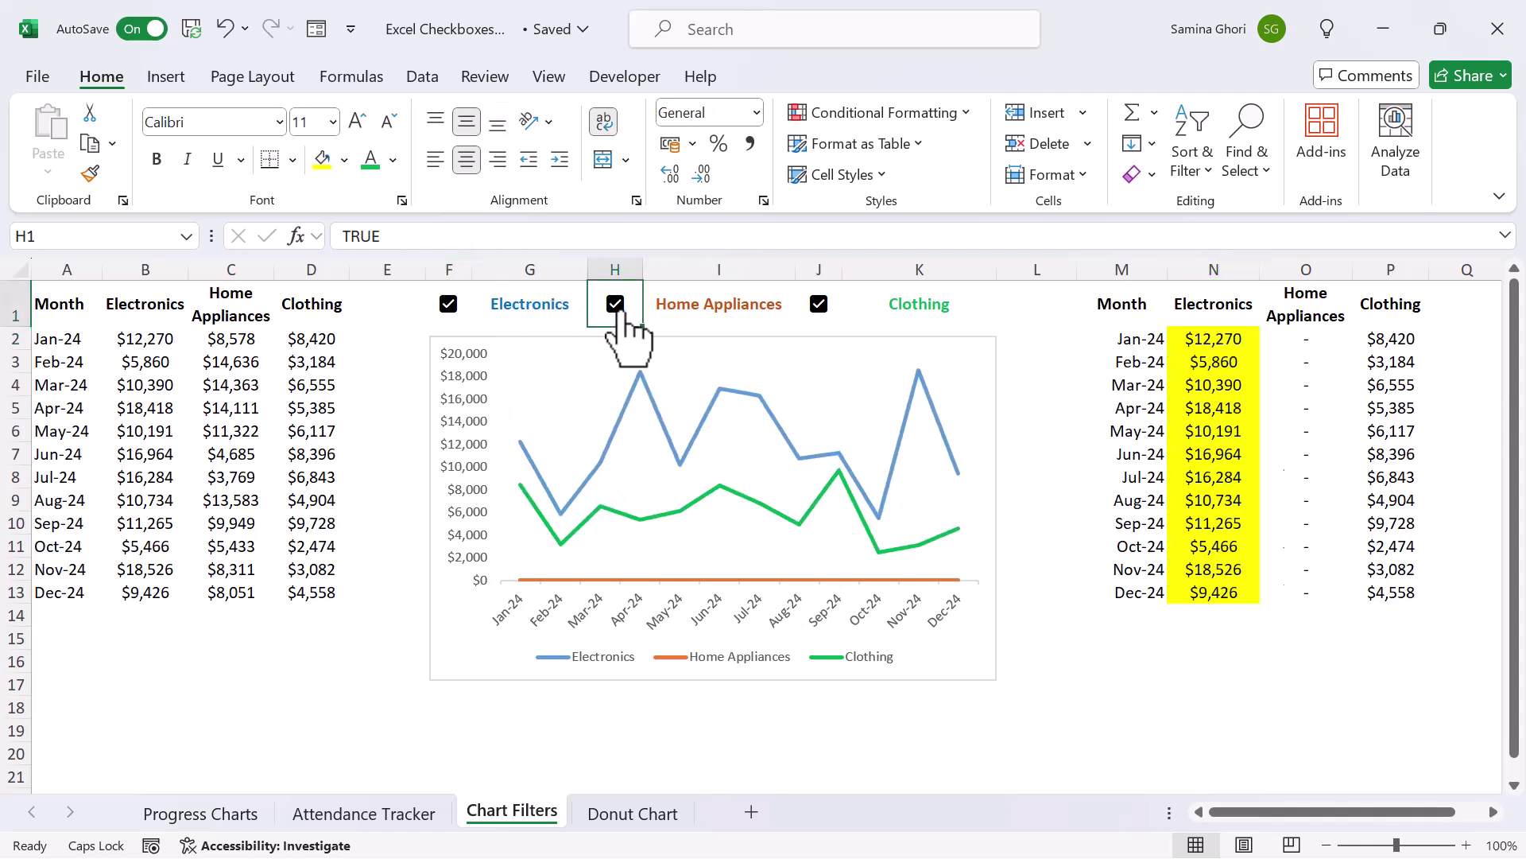
Step: Replace the "" result with NA() in N2, fill down to N13, then untick Electronics
click(1209, 340)
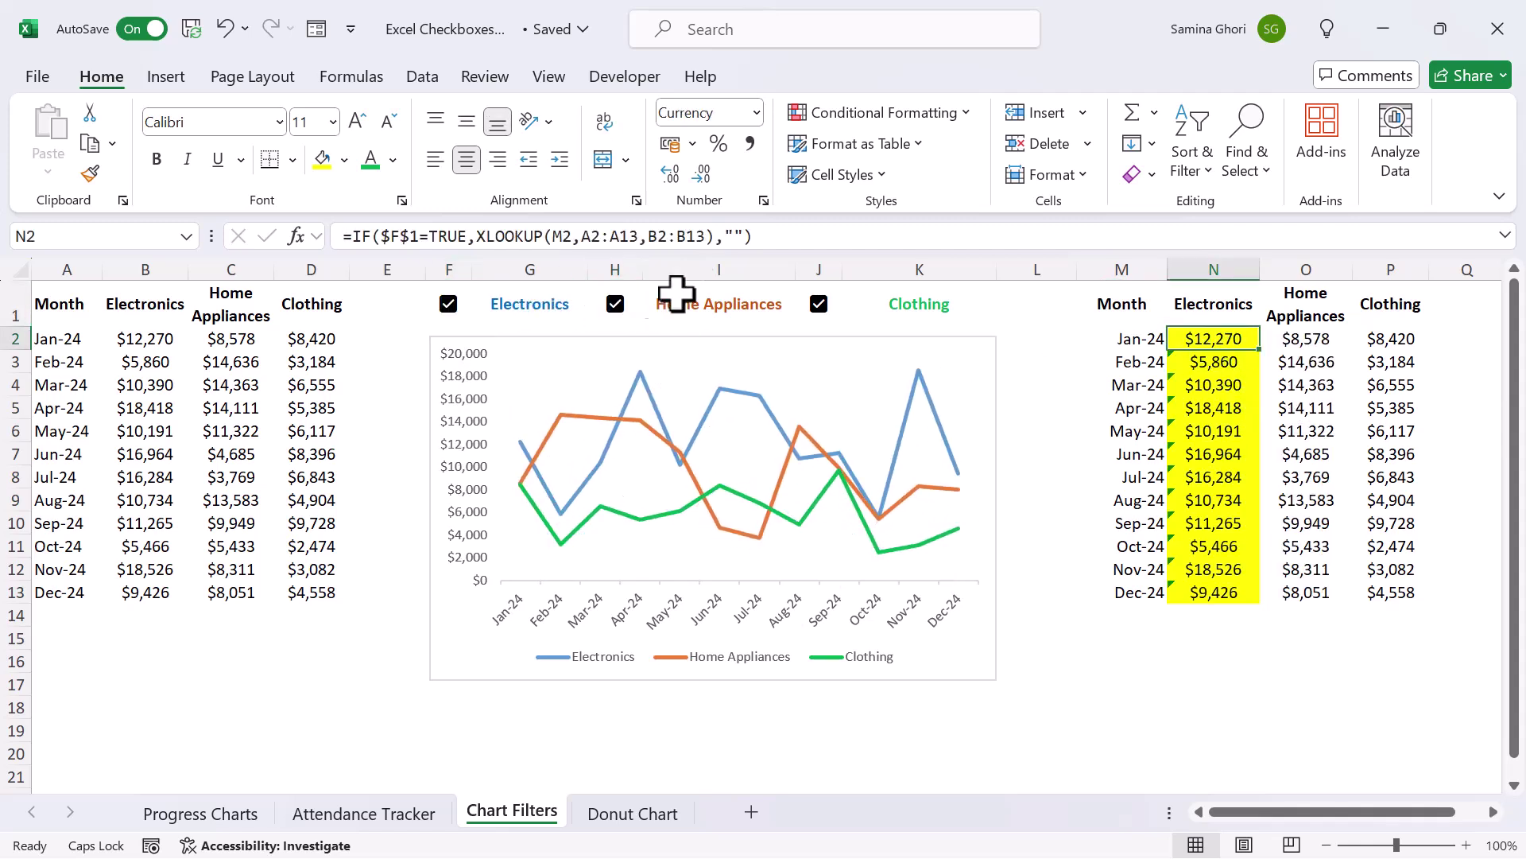
click(778, 242)
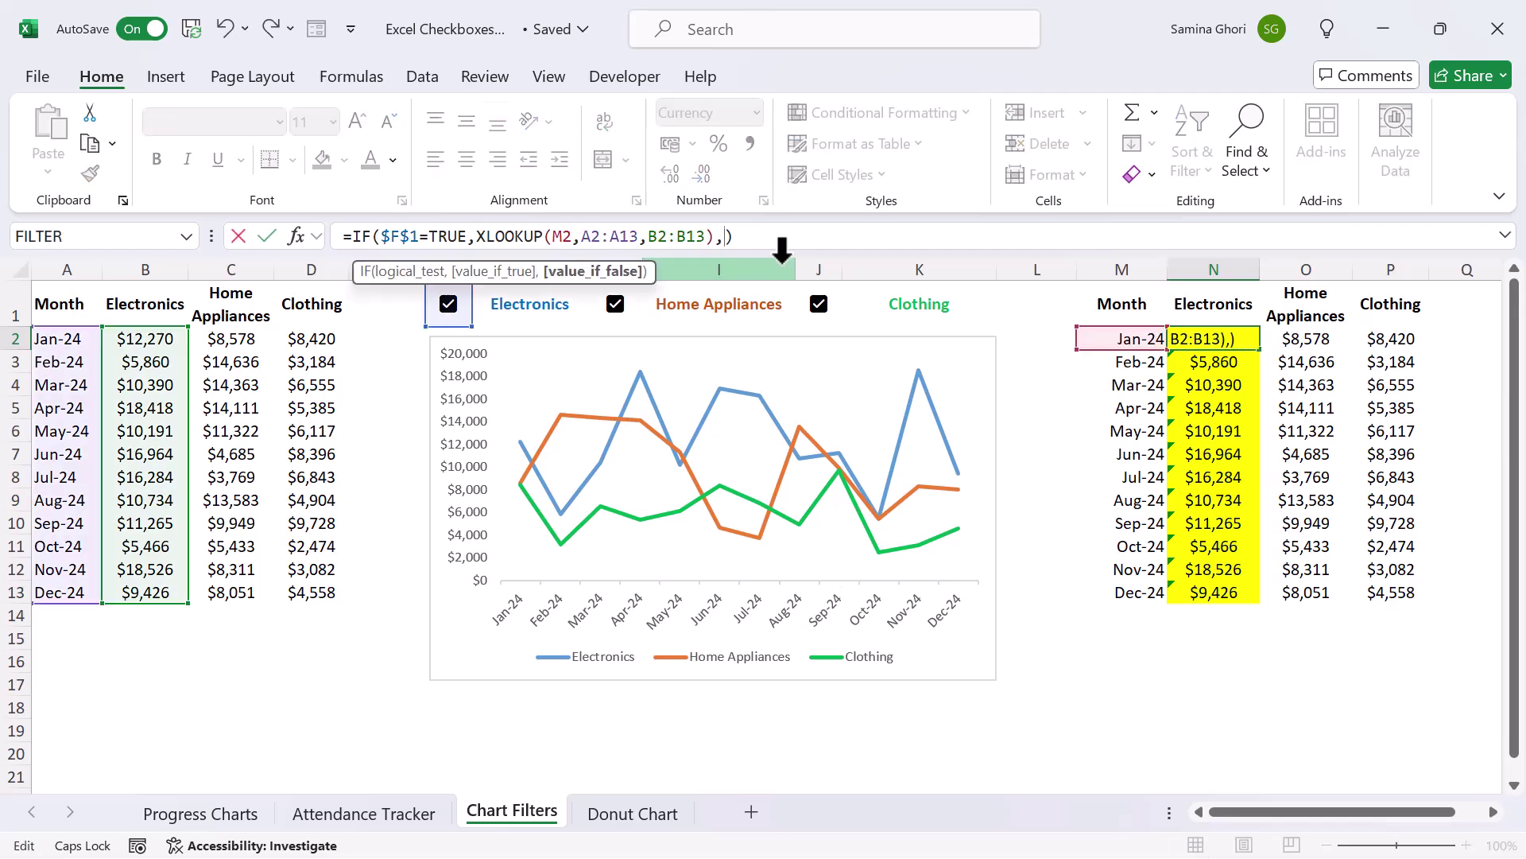
text(NA())
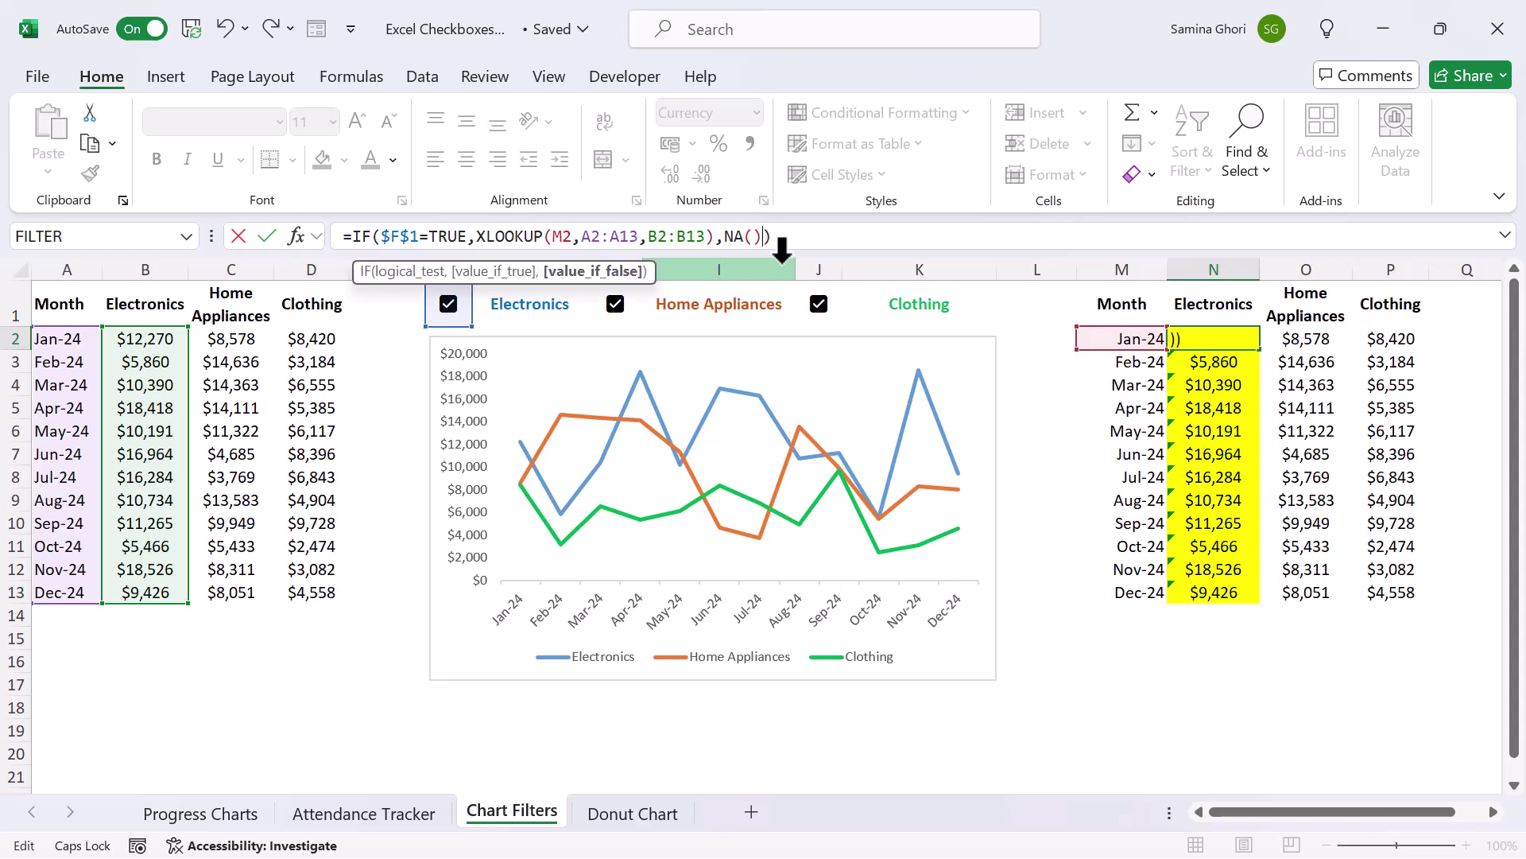
key(Return)
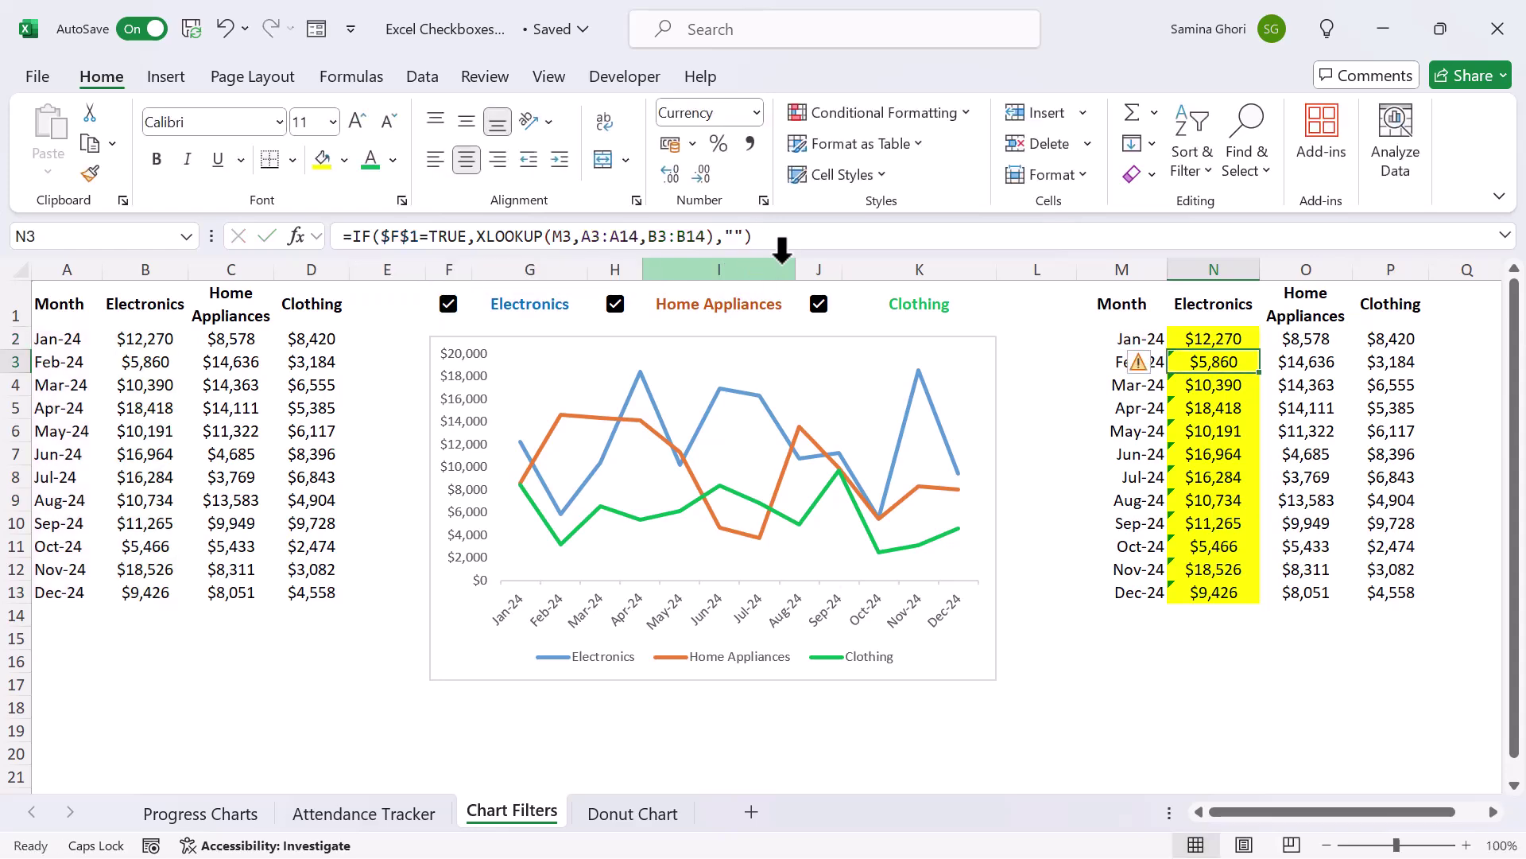
click(1255, 334)
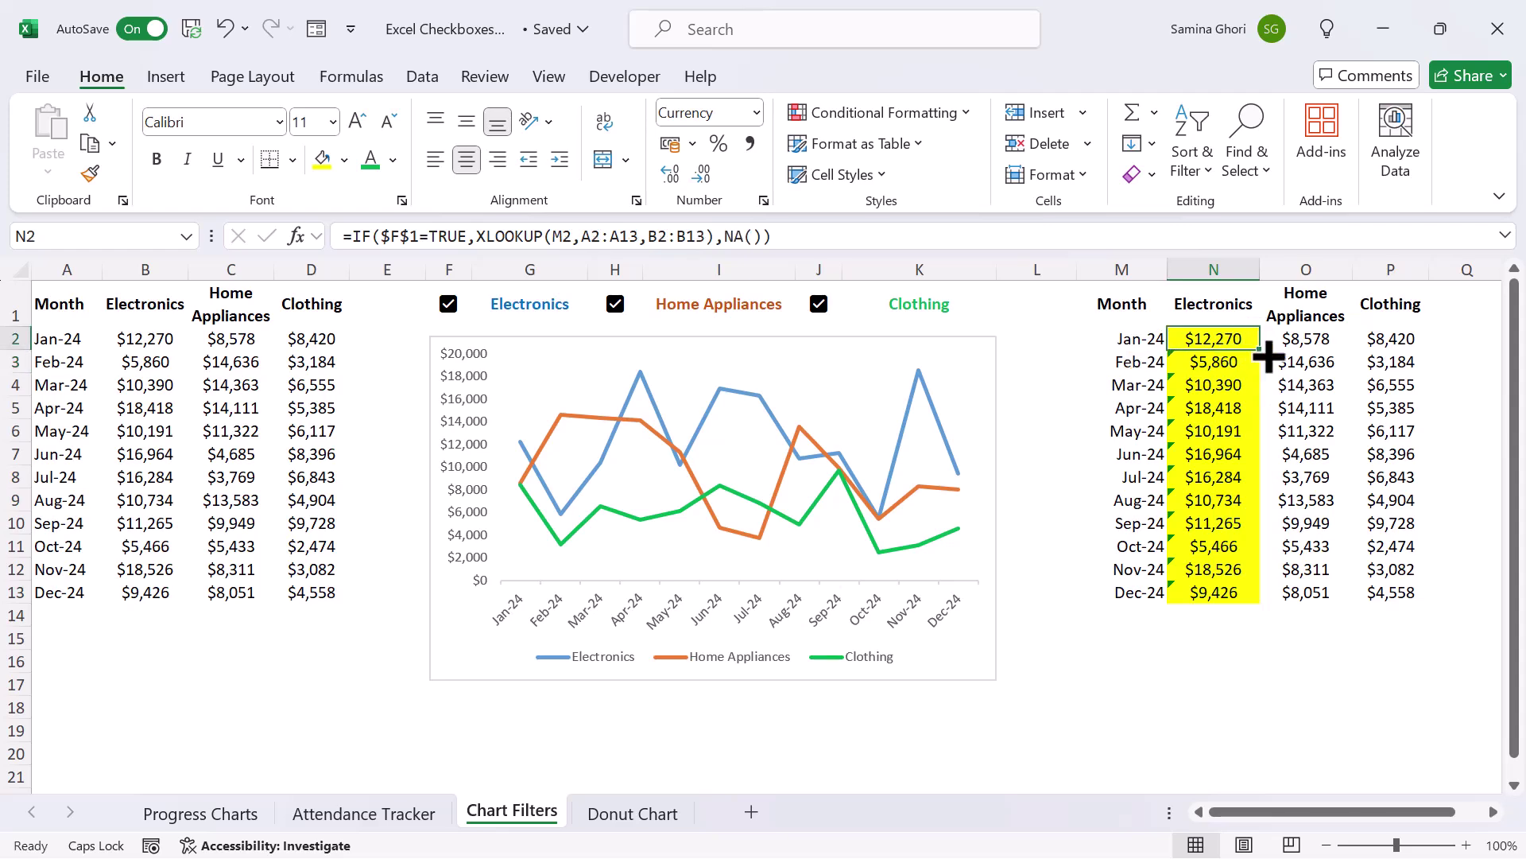
double_click(1261, 350)
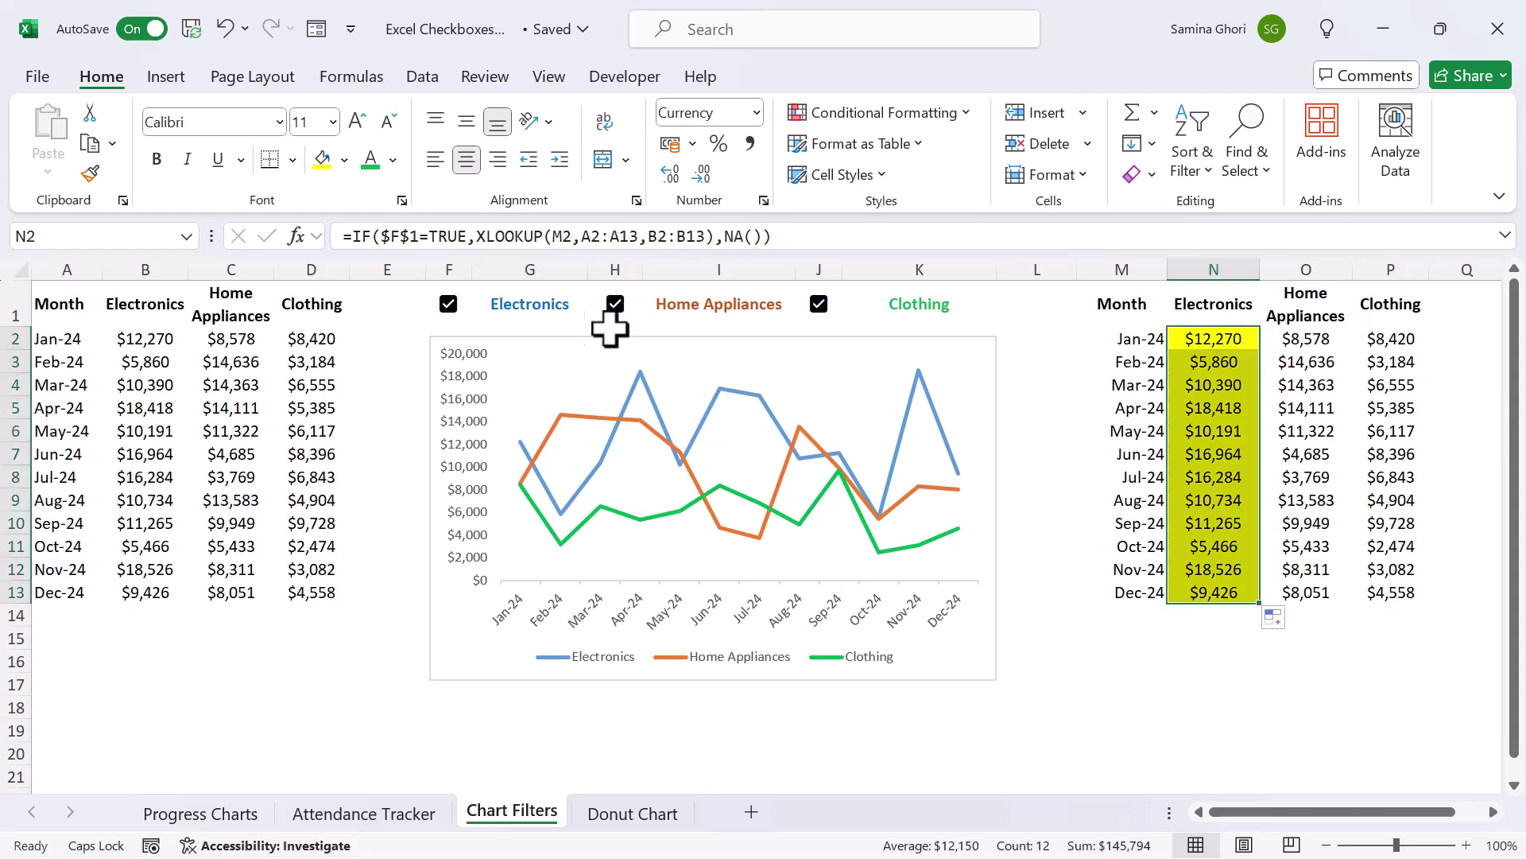
click(450, 304)
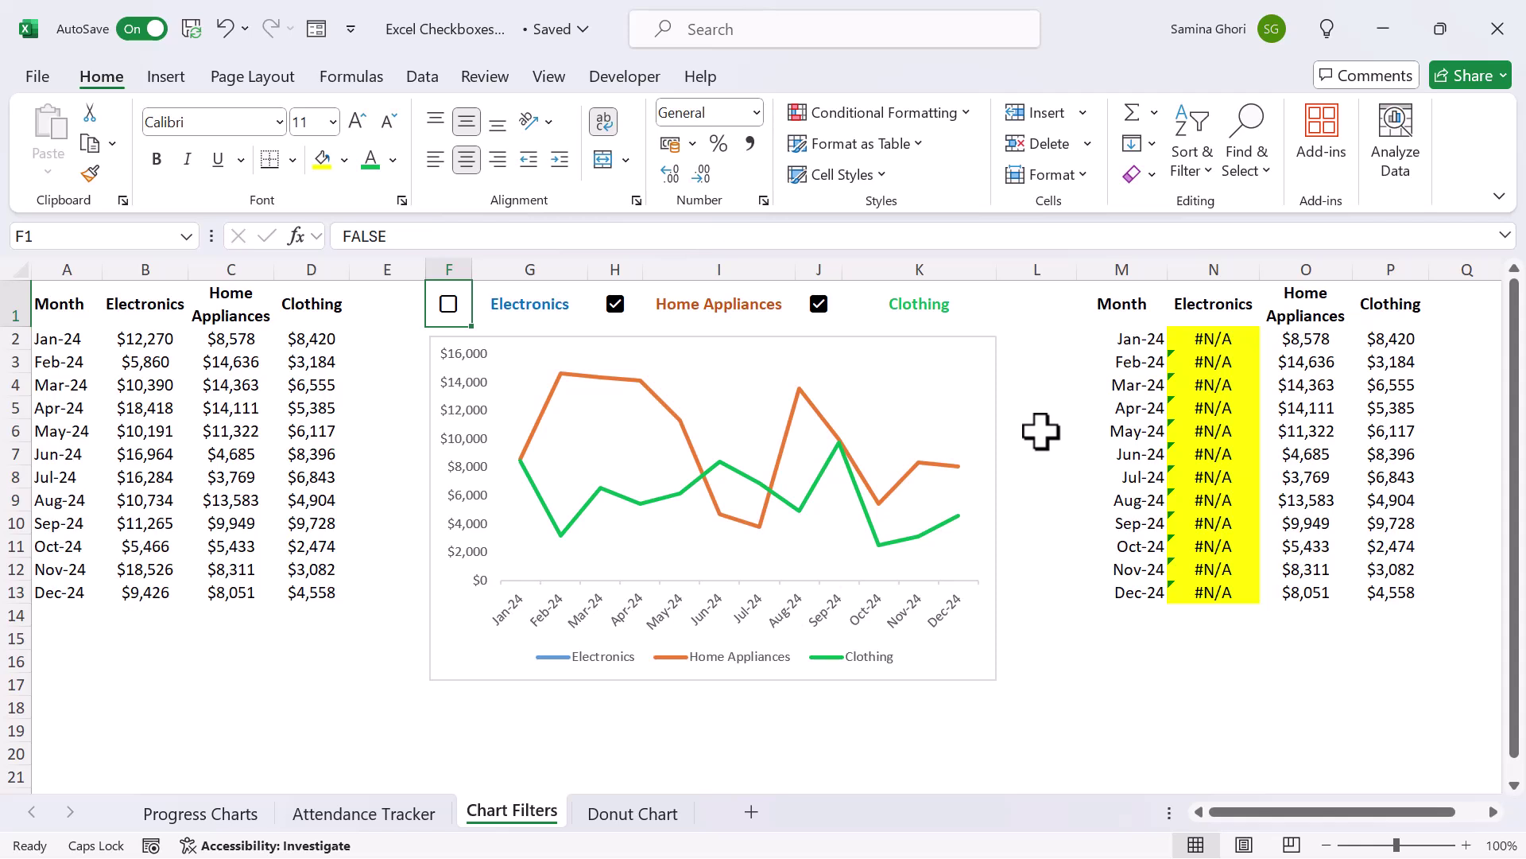
Step: On the Donut Chart sheet, toggle Clothing and Home Appliances, then untick Electronics
click(641, 826)
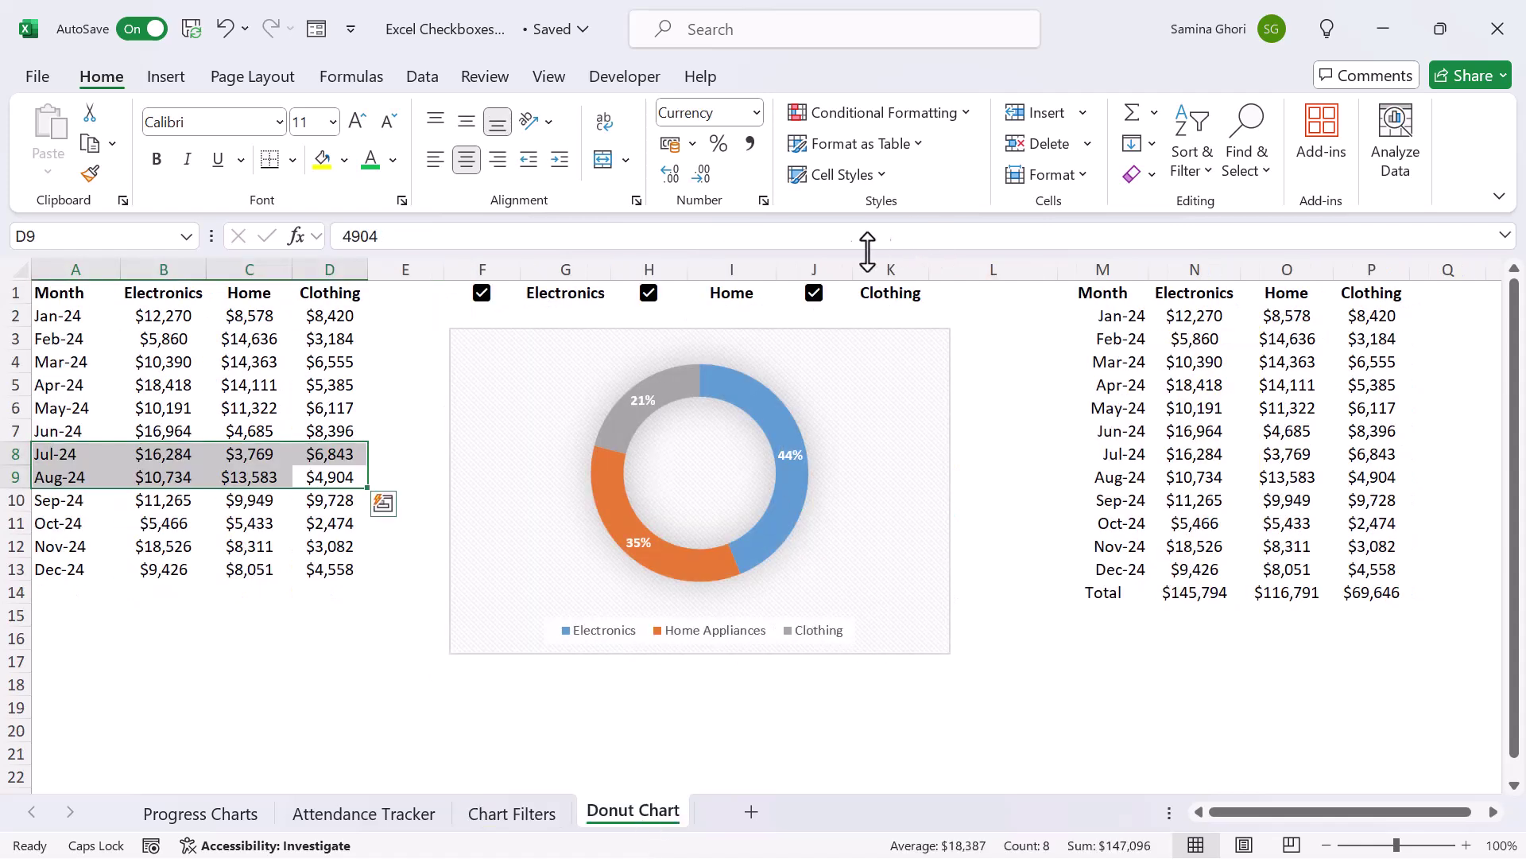
click(814, 296)
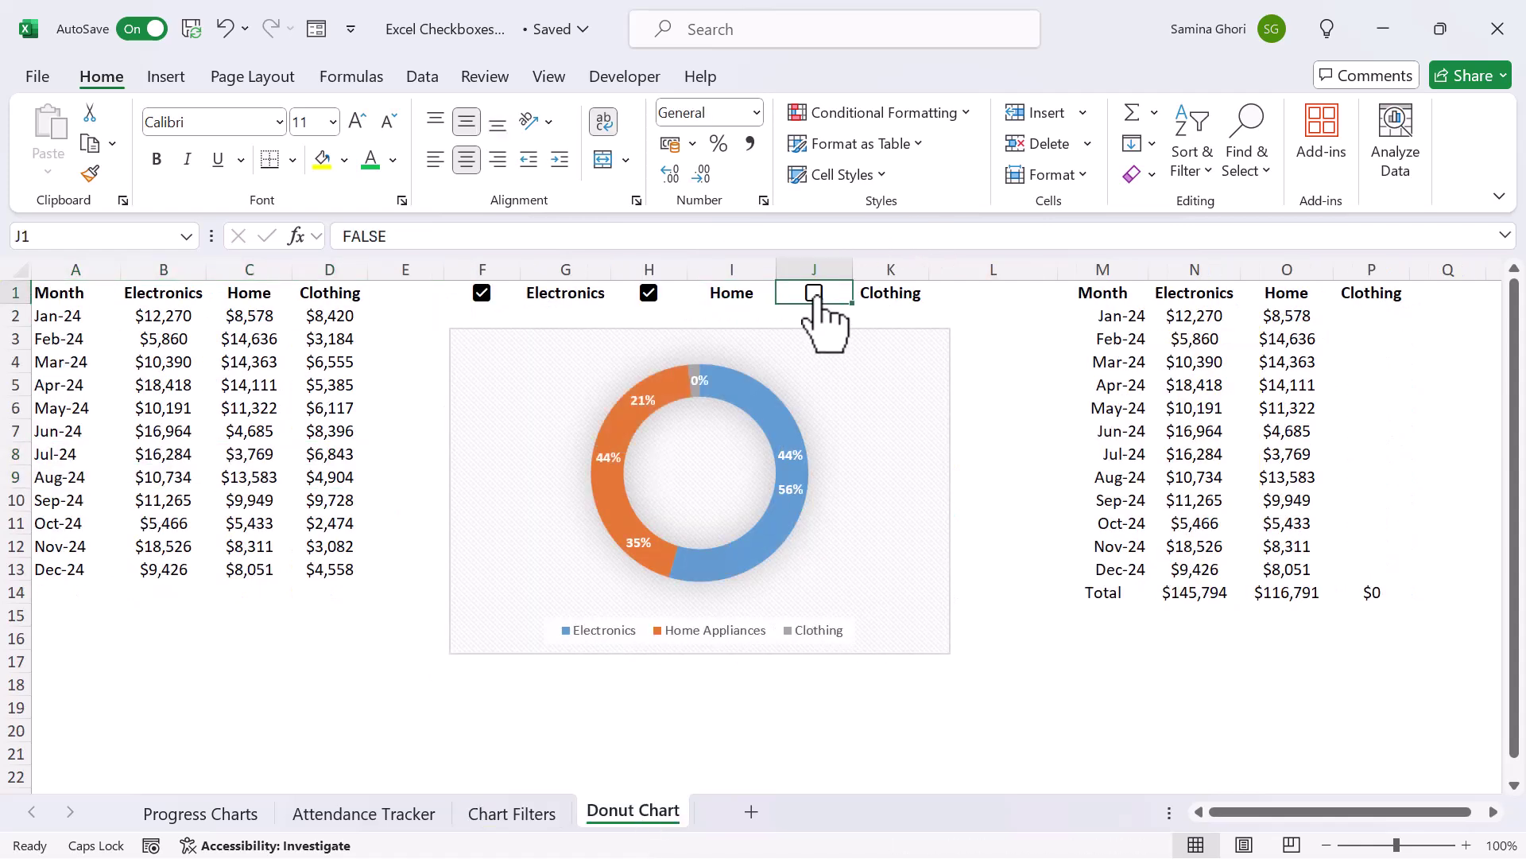
click(814, 294)
click(652, 294)
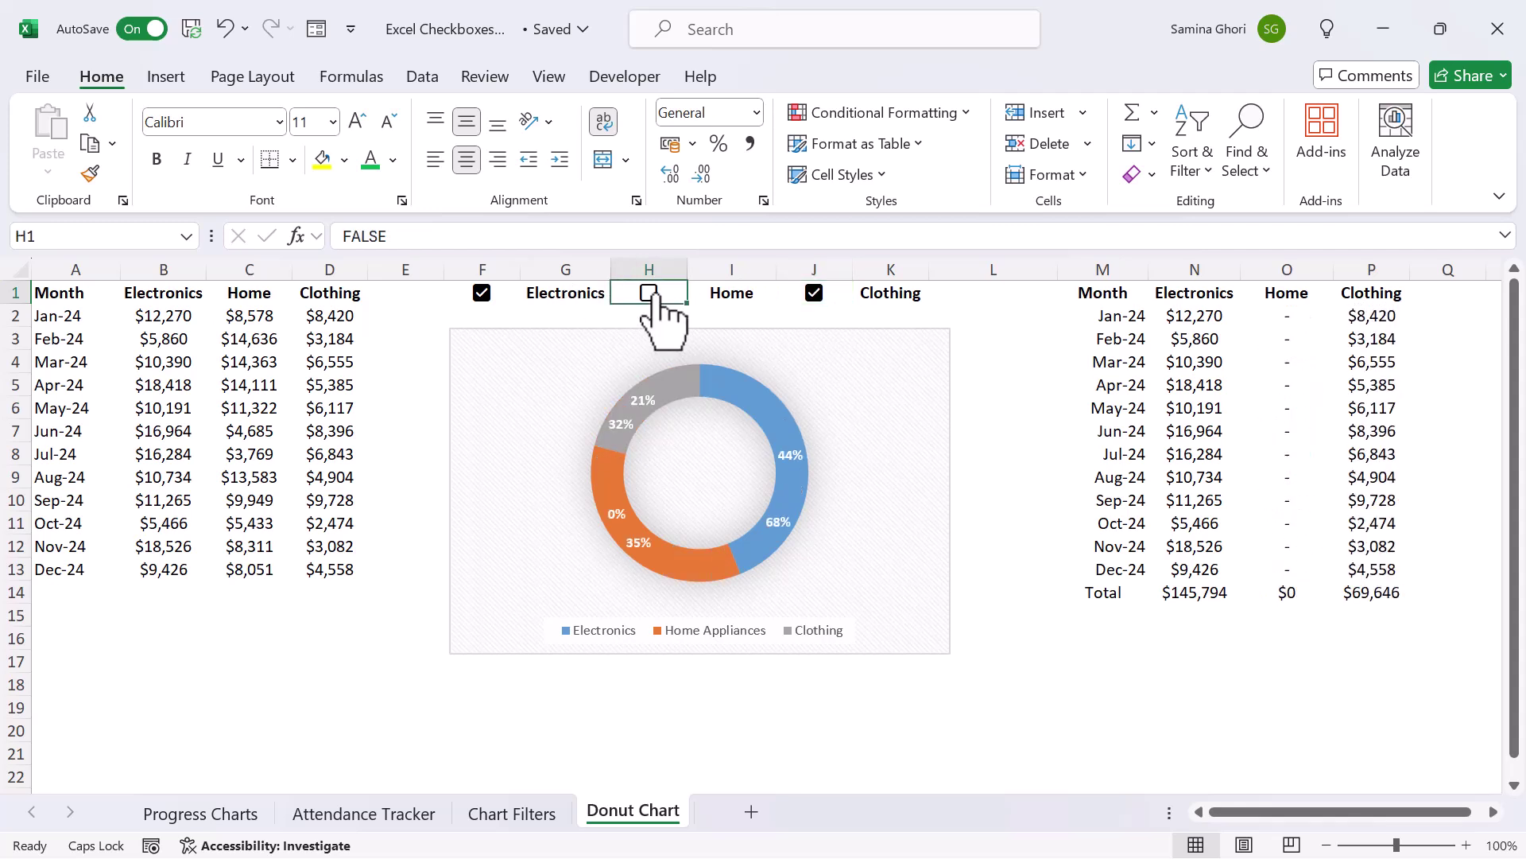
click(649, 293)
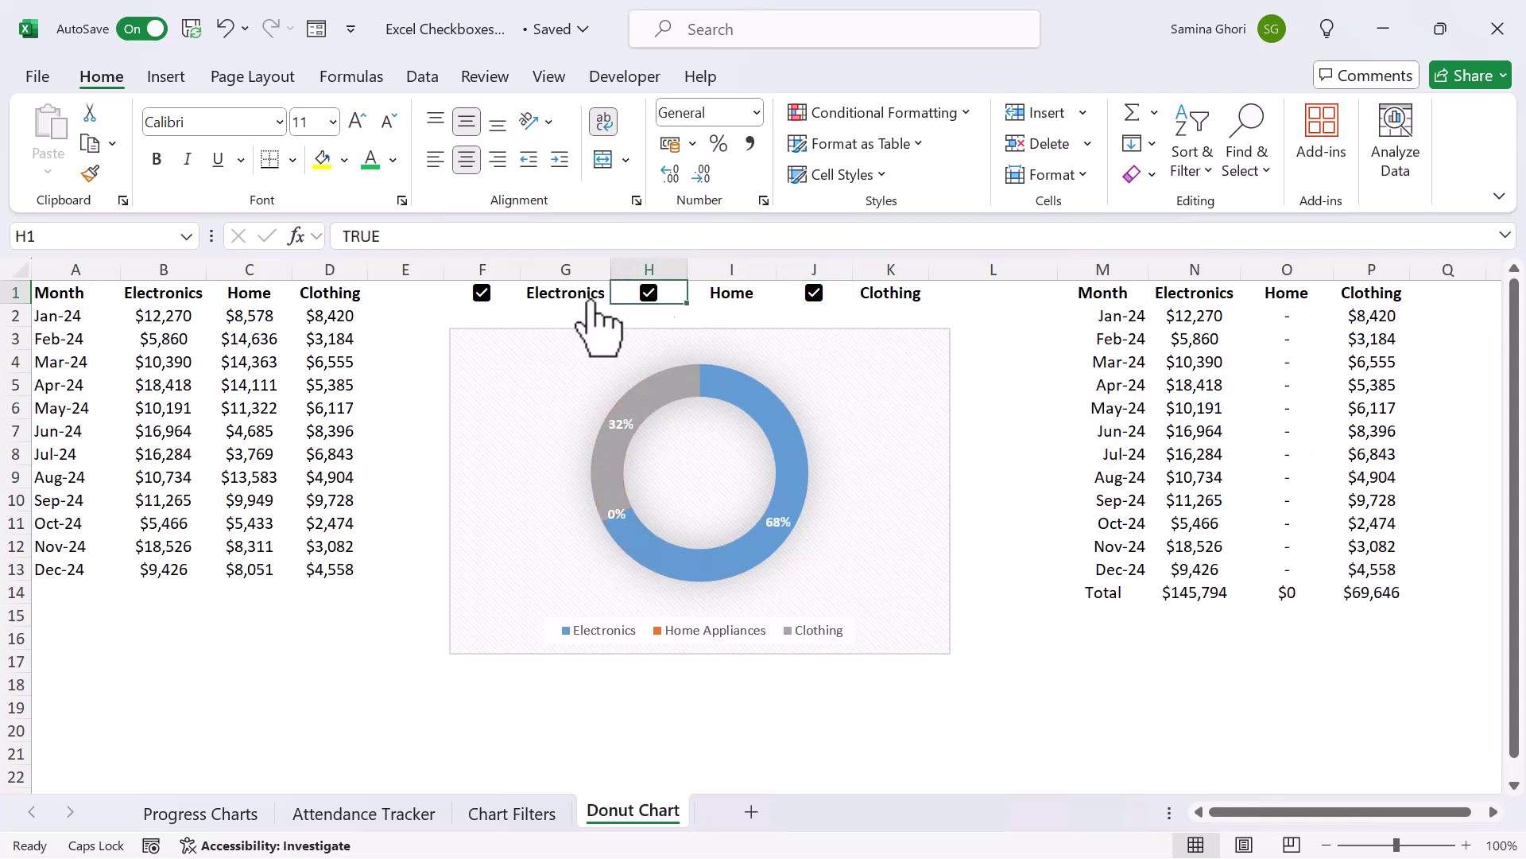
click(482, 292)
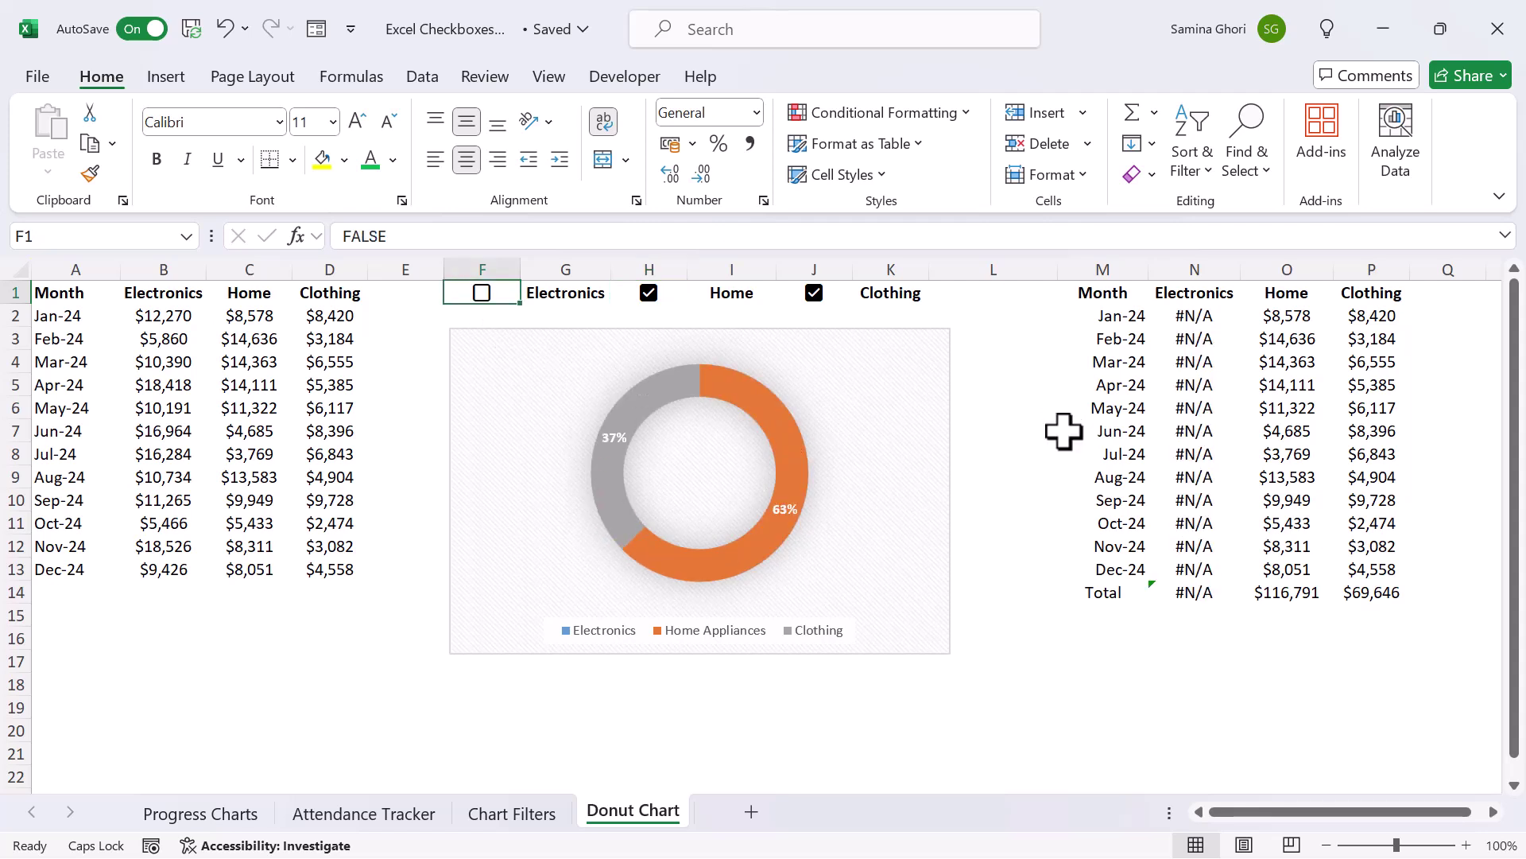